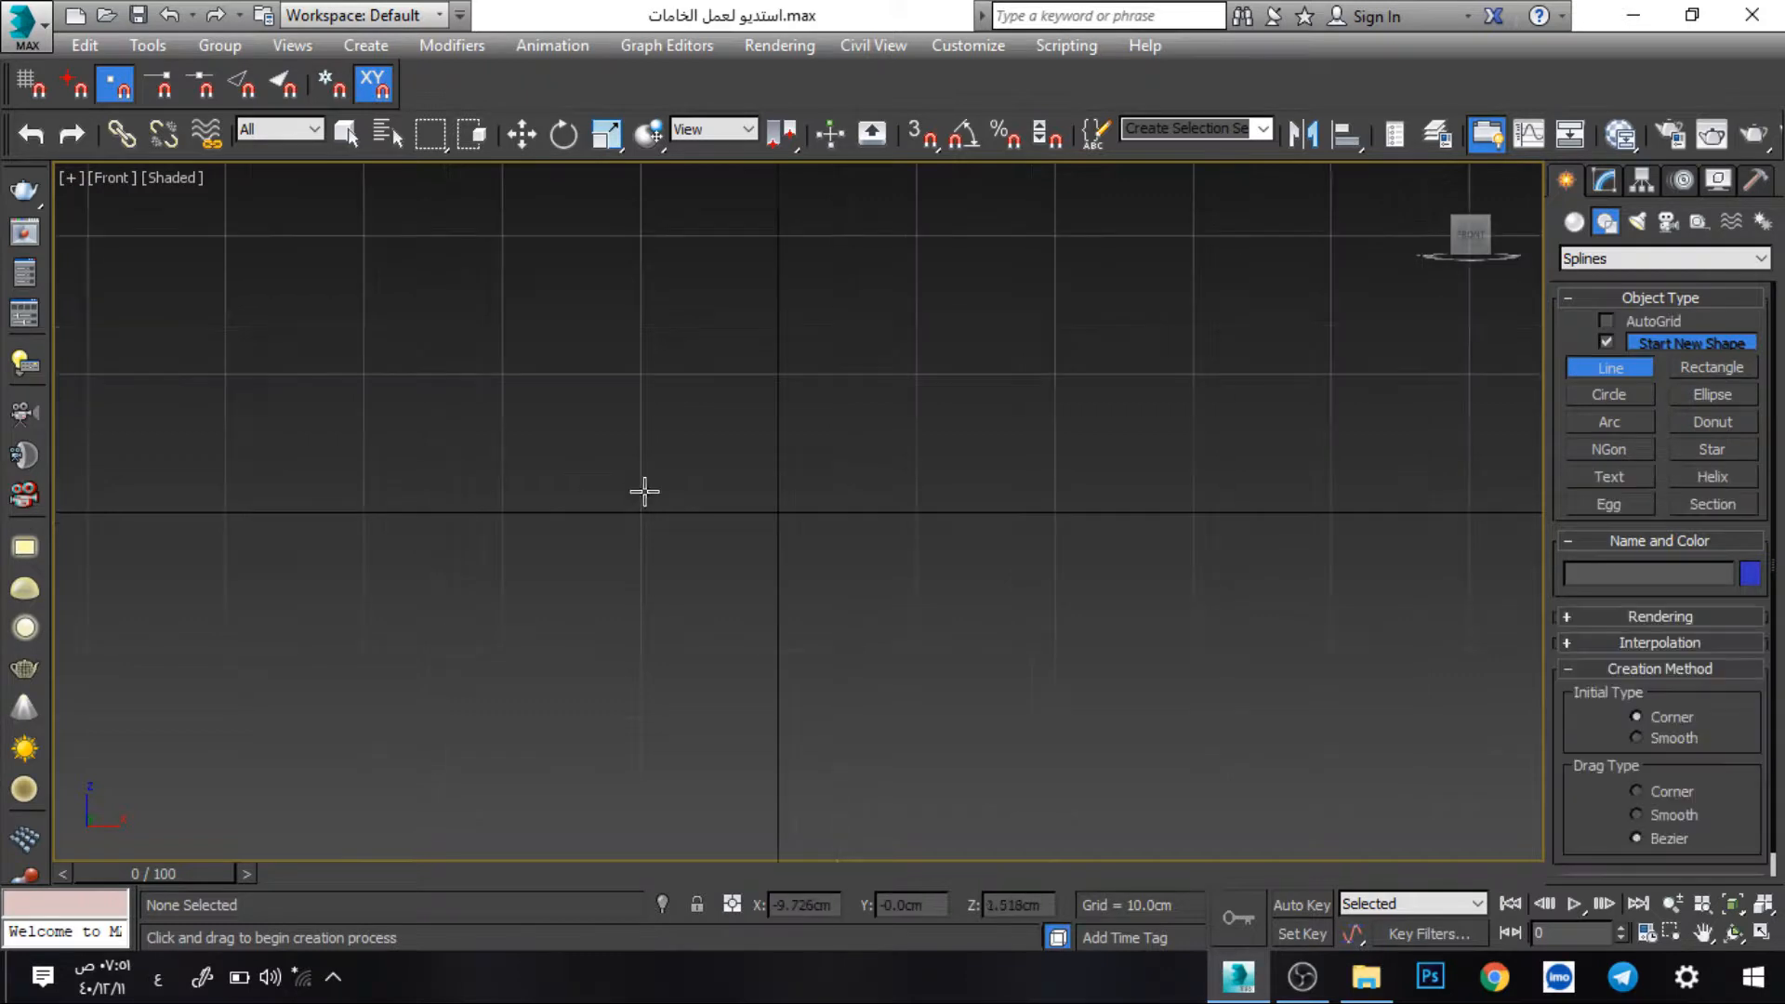
- Draw an L-shaped line in the Left view with a vertical leg and a horizontal base about 80 cm long
key("l")
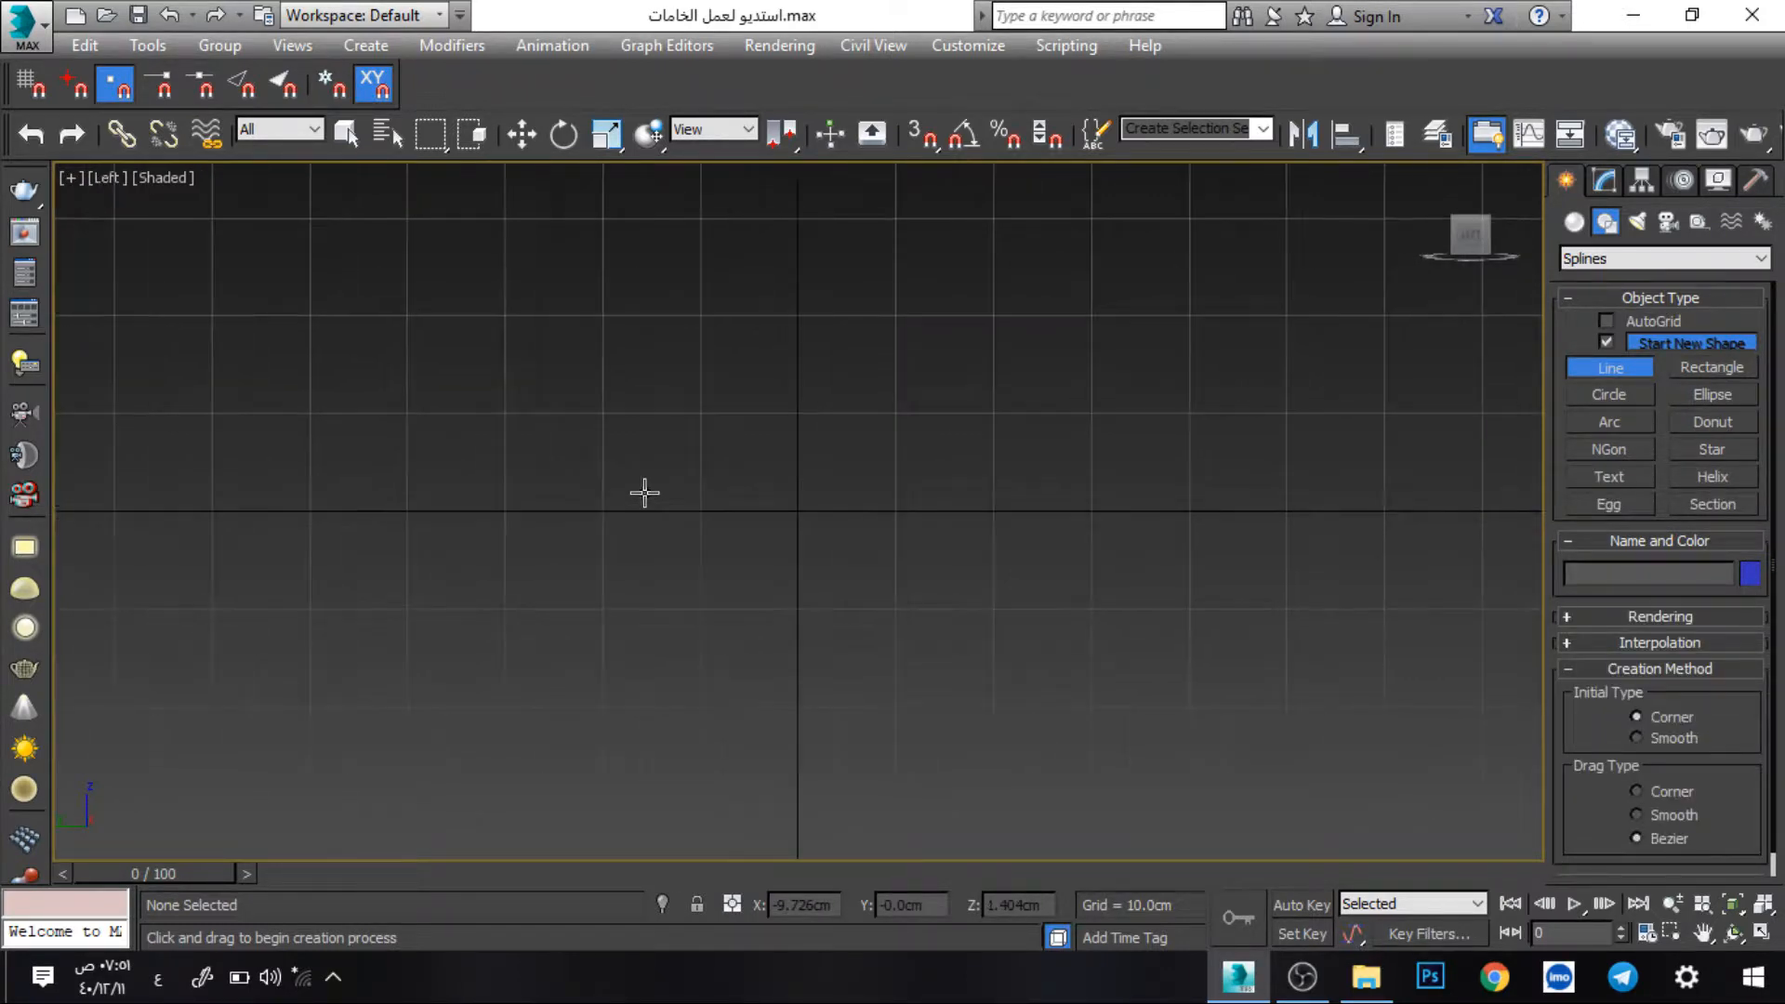
scroll(590, 442, "down", 3)
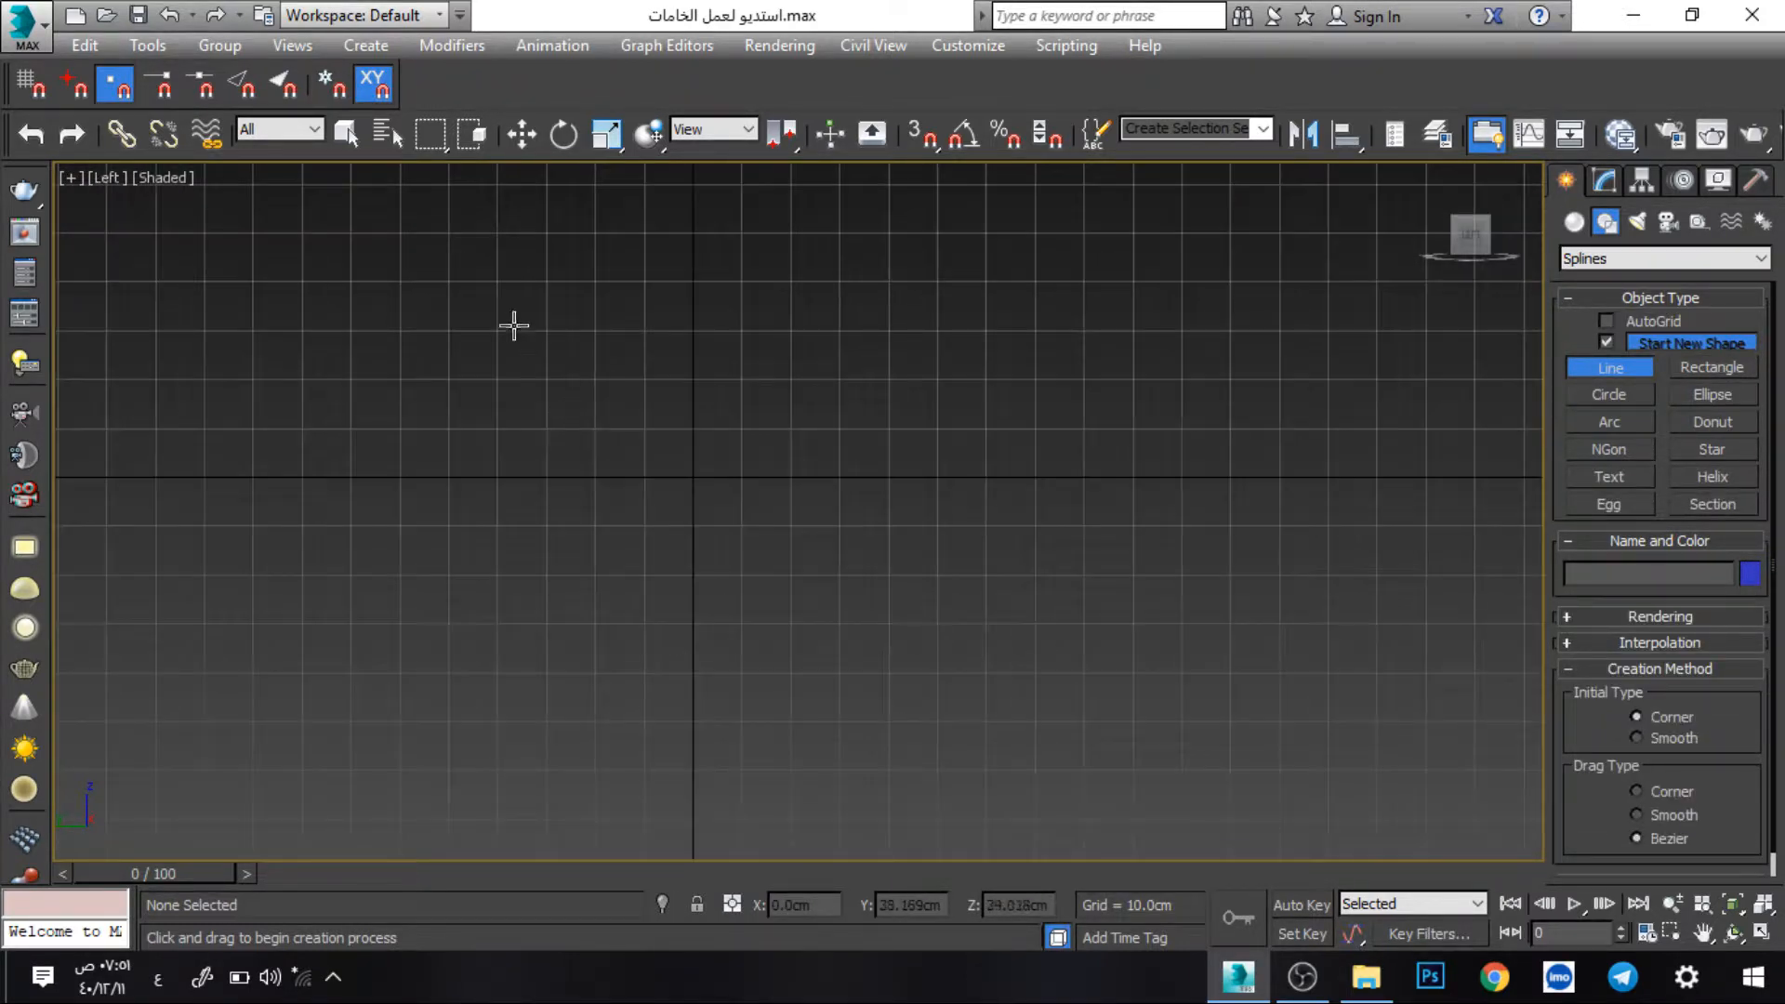
left_click(511, 264)
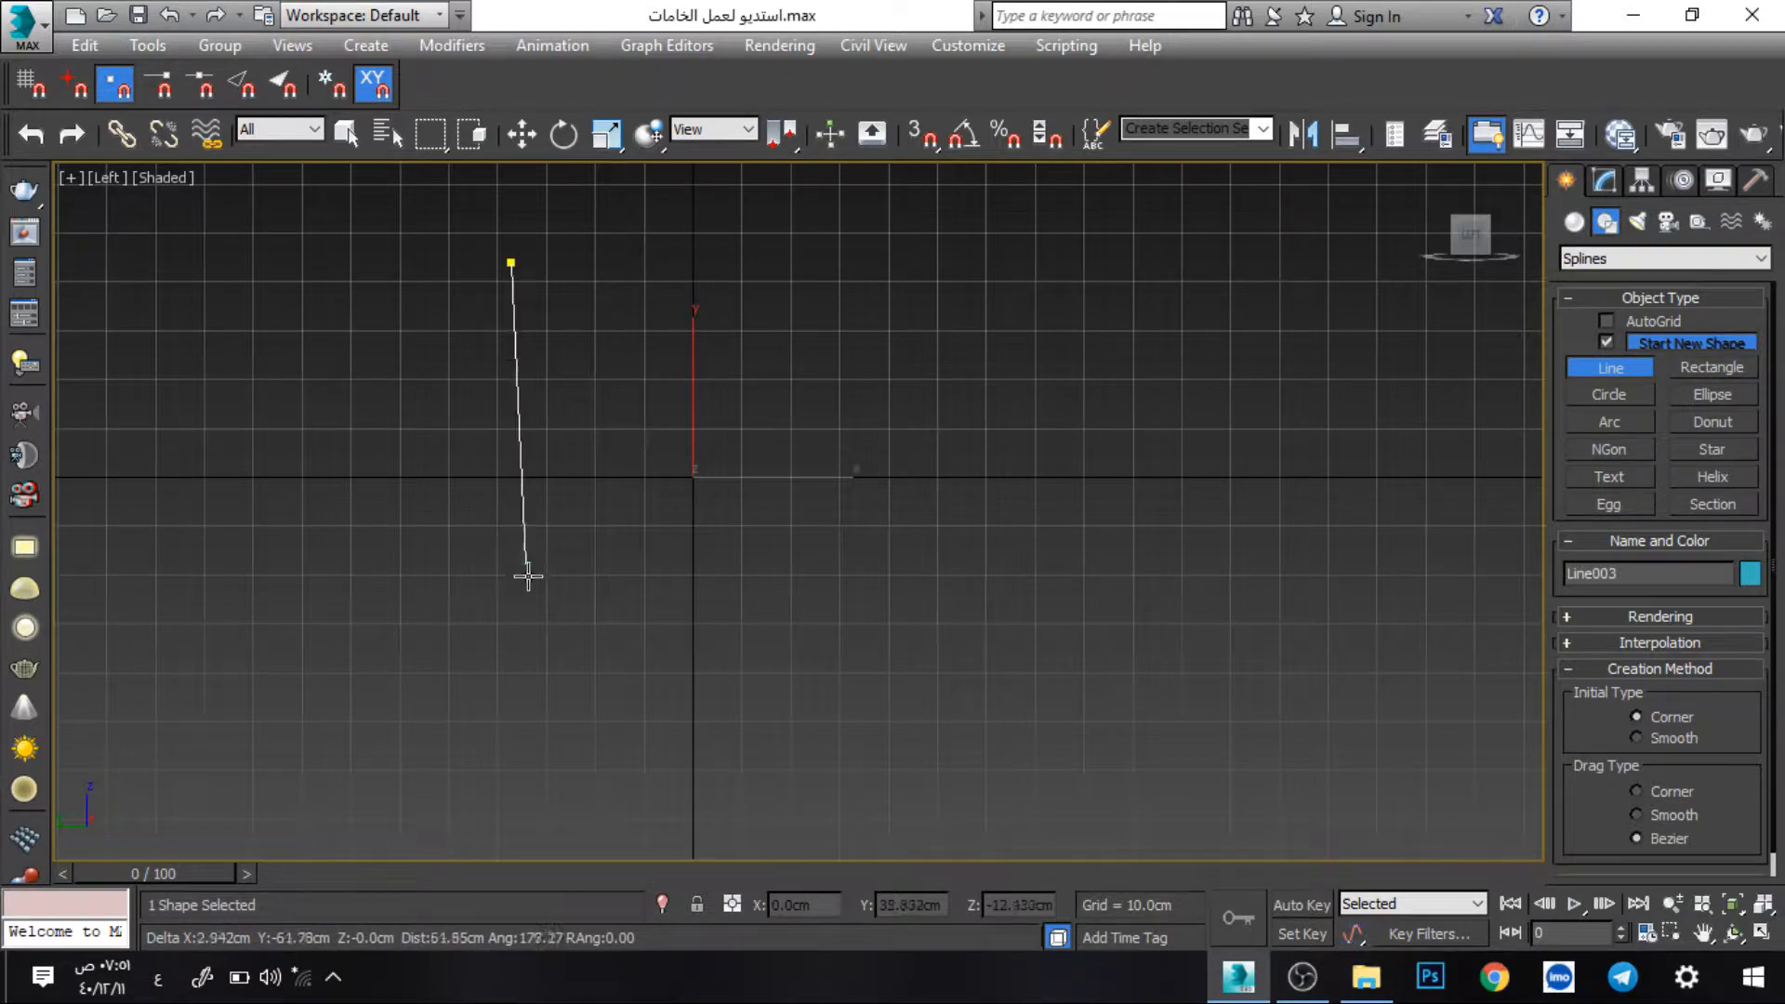
left_click(539, 511)
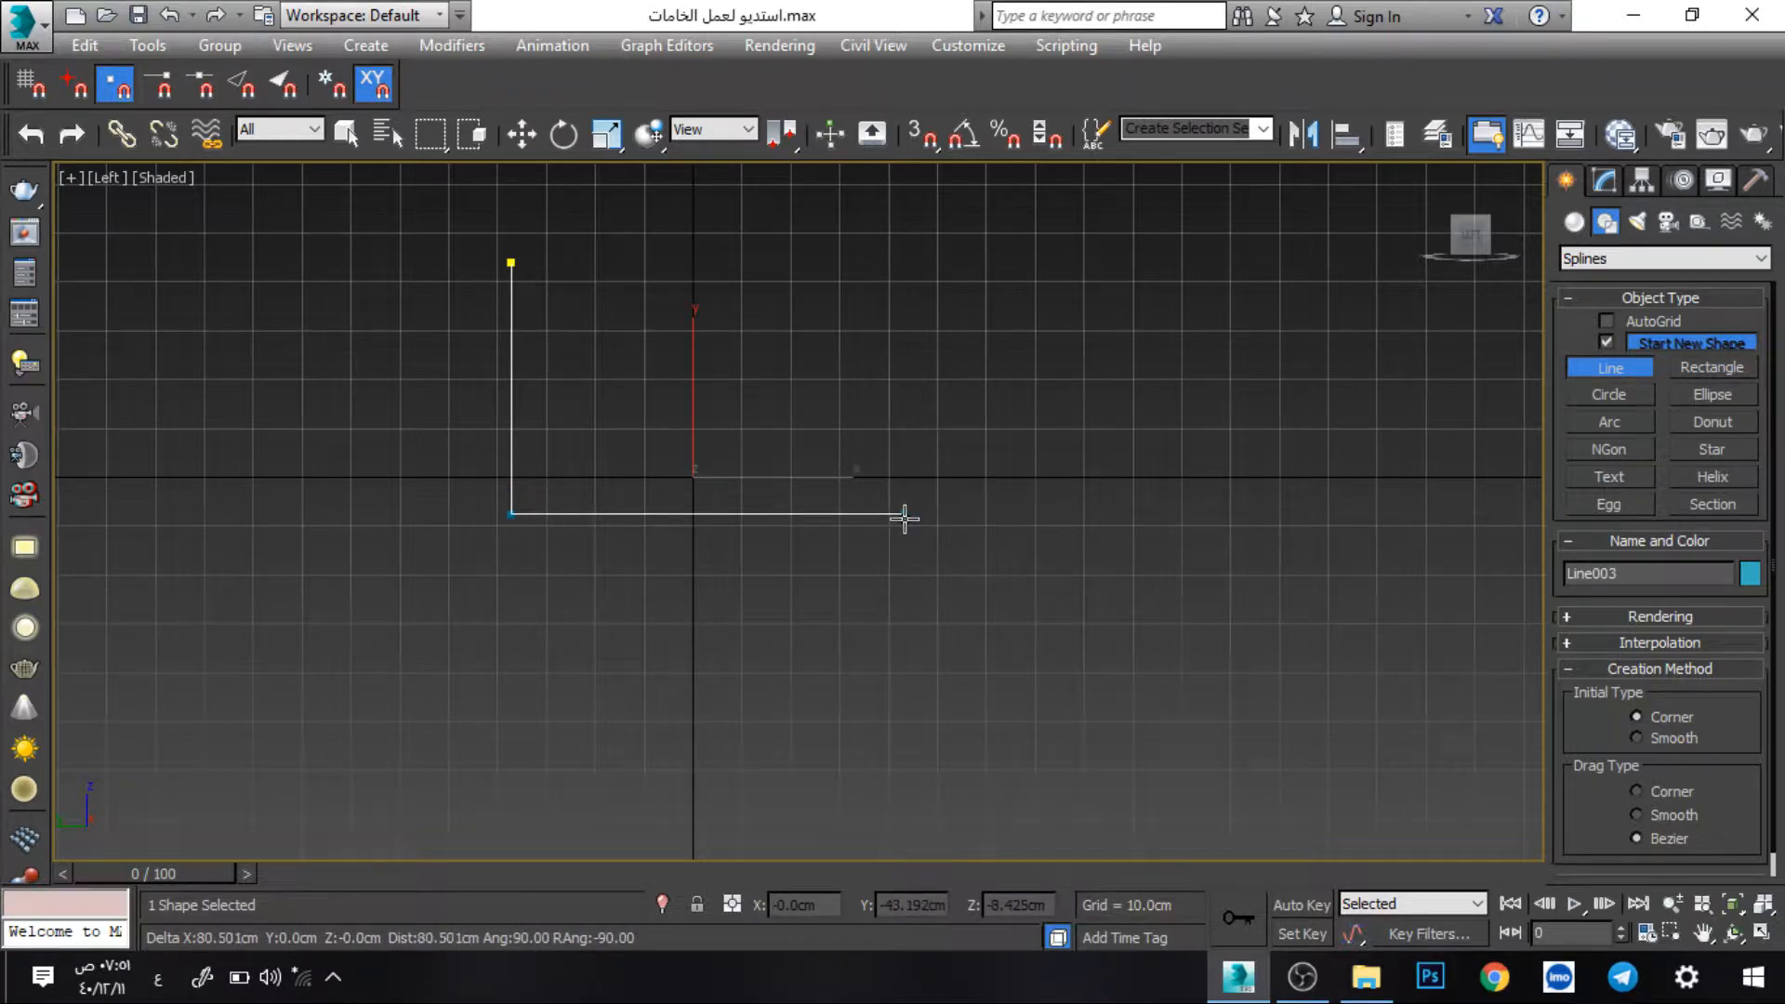
left_click(904, 514)
right_click(884, 564)
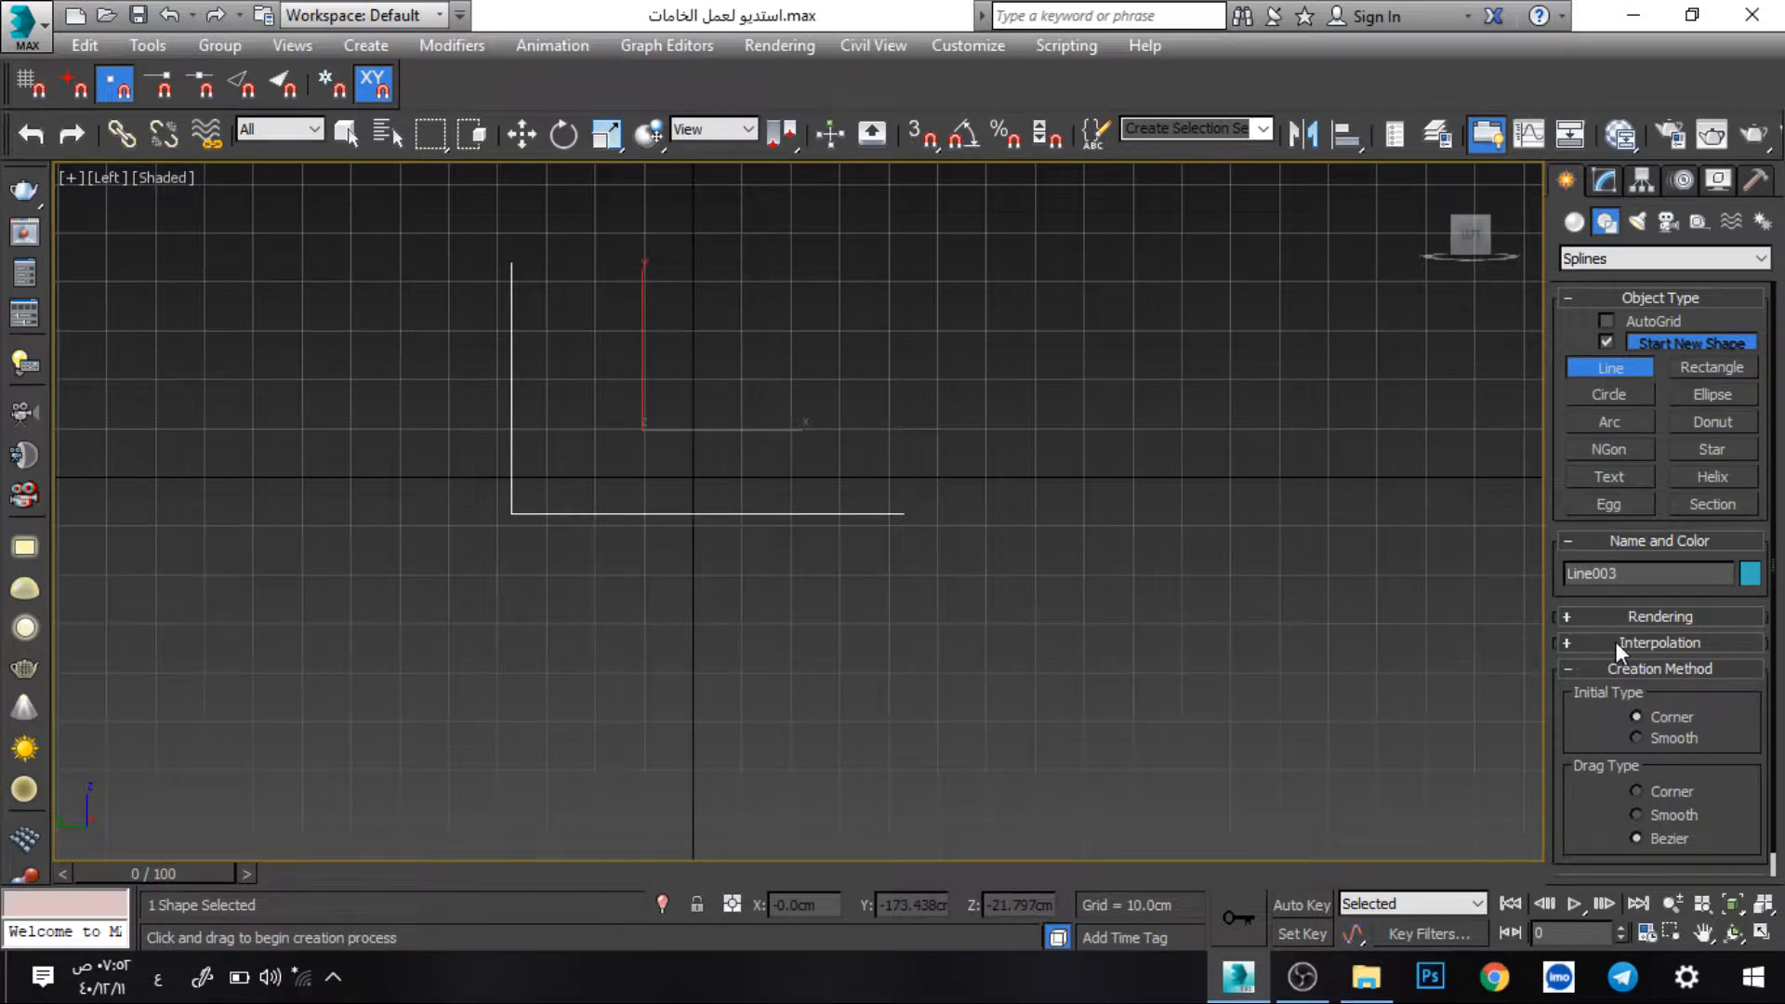
- Fillet the corner vertex of the L-shaped line into a smooth, wide curve, then leave vertex editing
left_click(1605, 180)
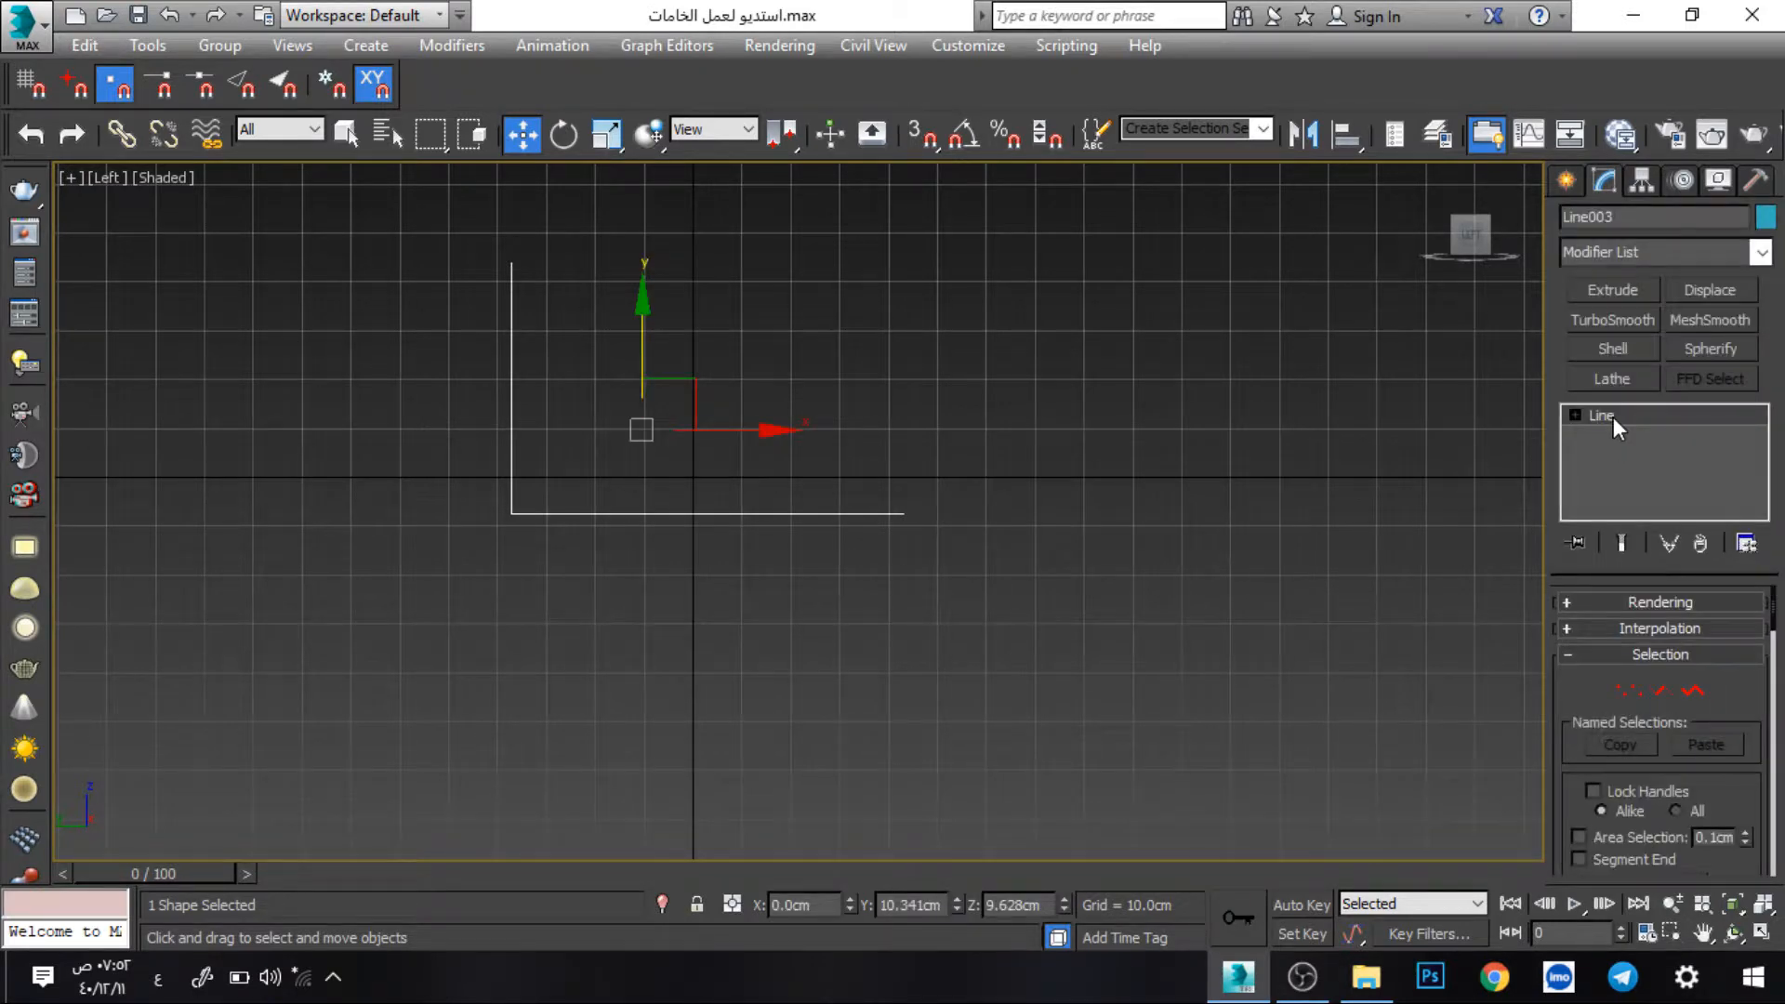
left_click(1602, 415)
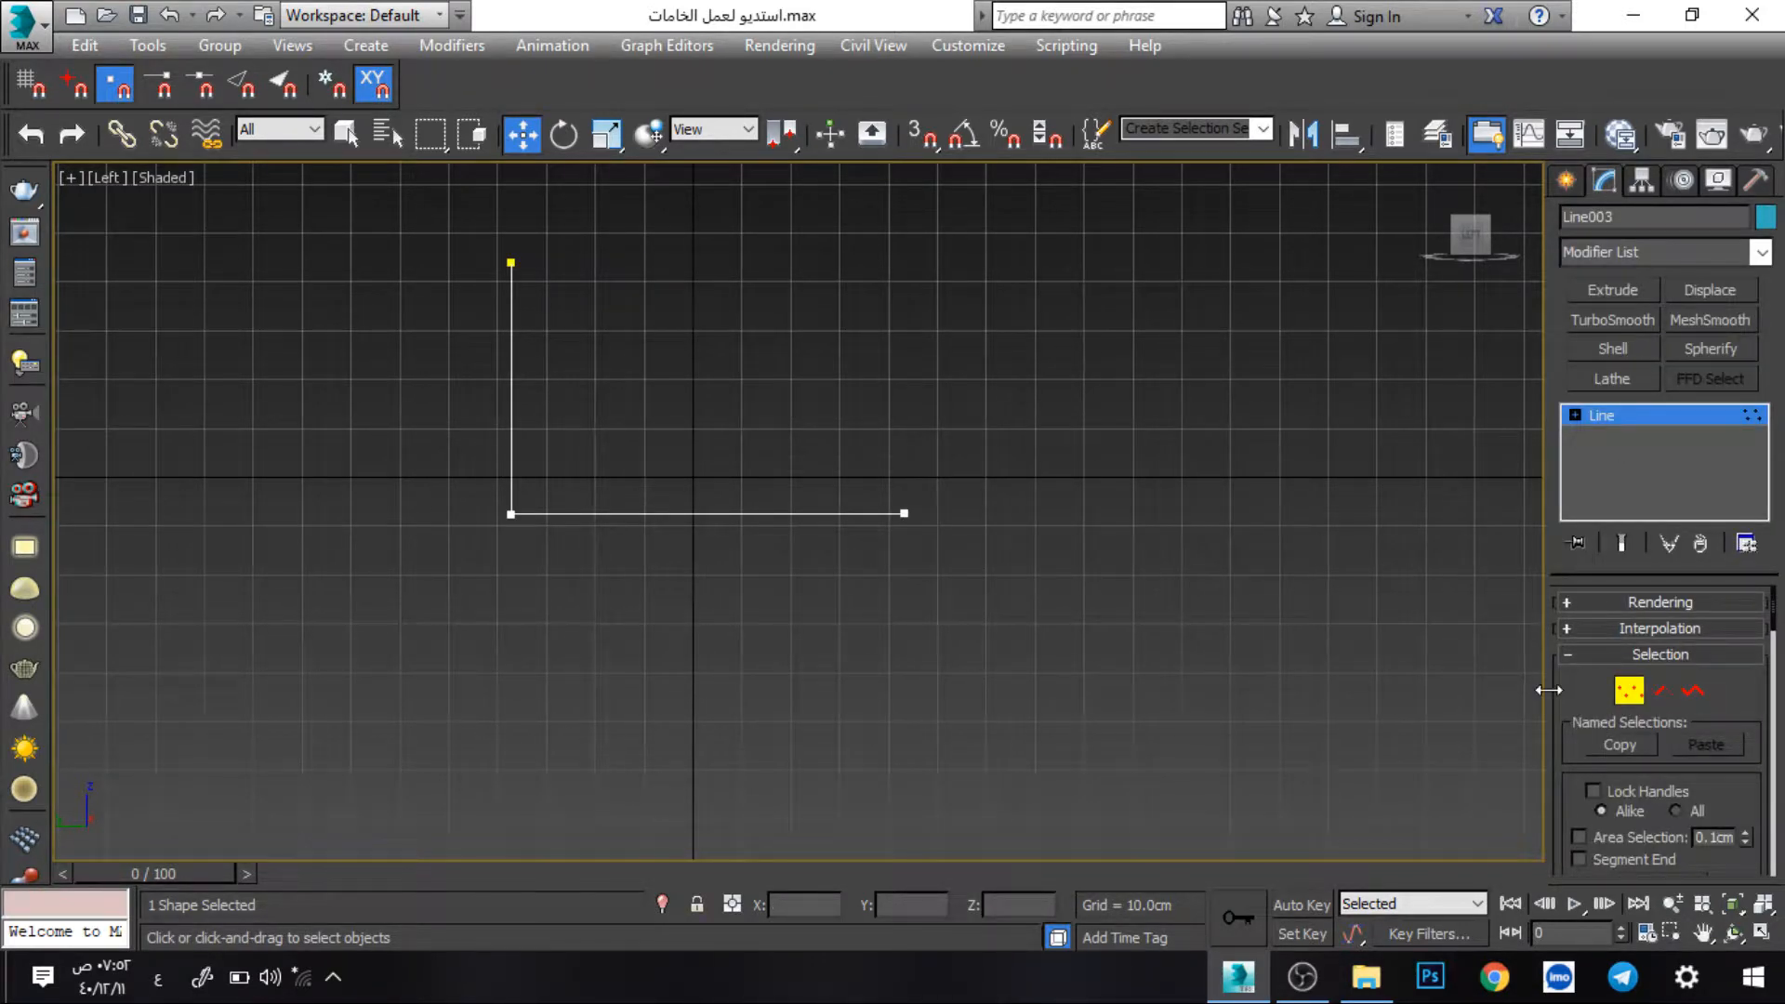
left_click_drag(1453, 690, 1446, 692)
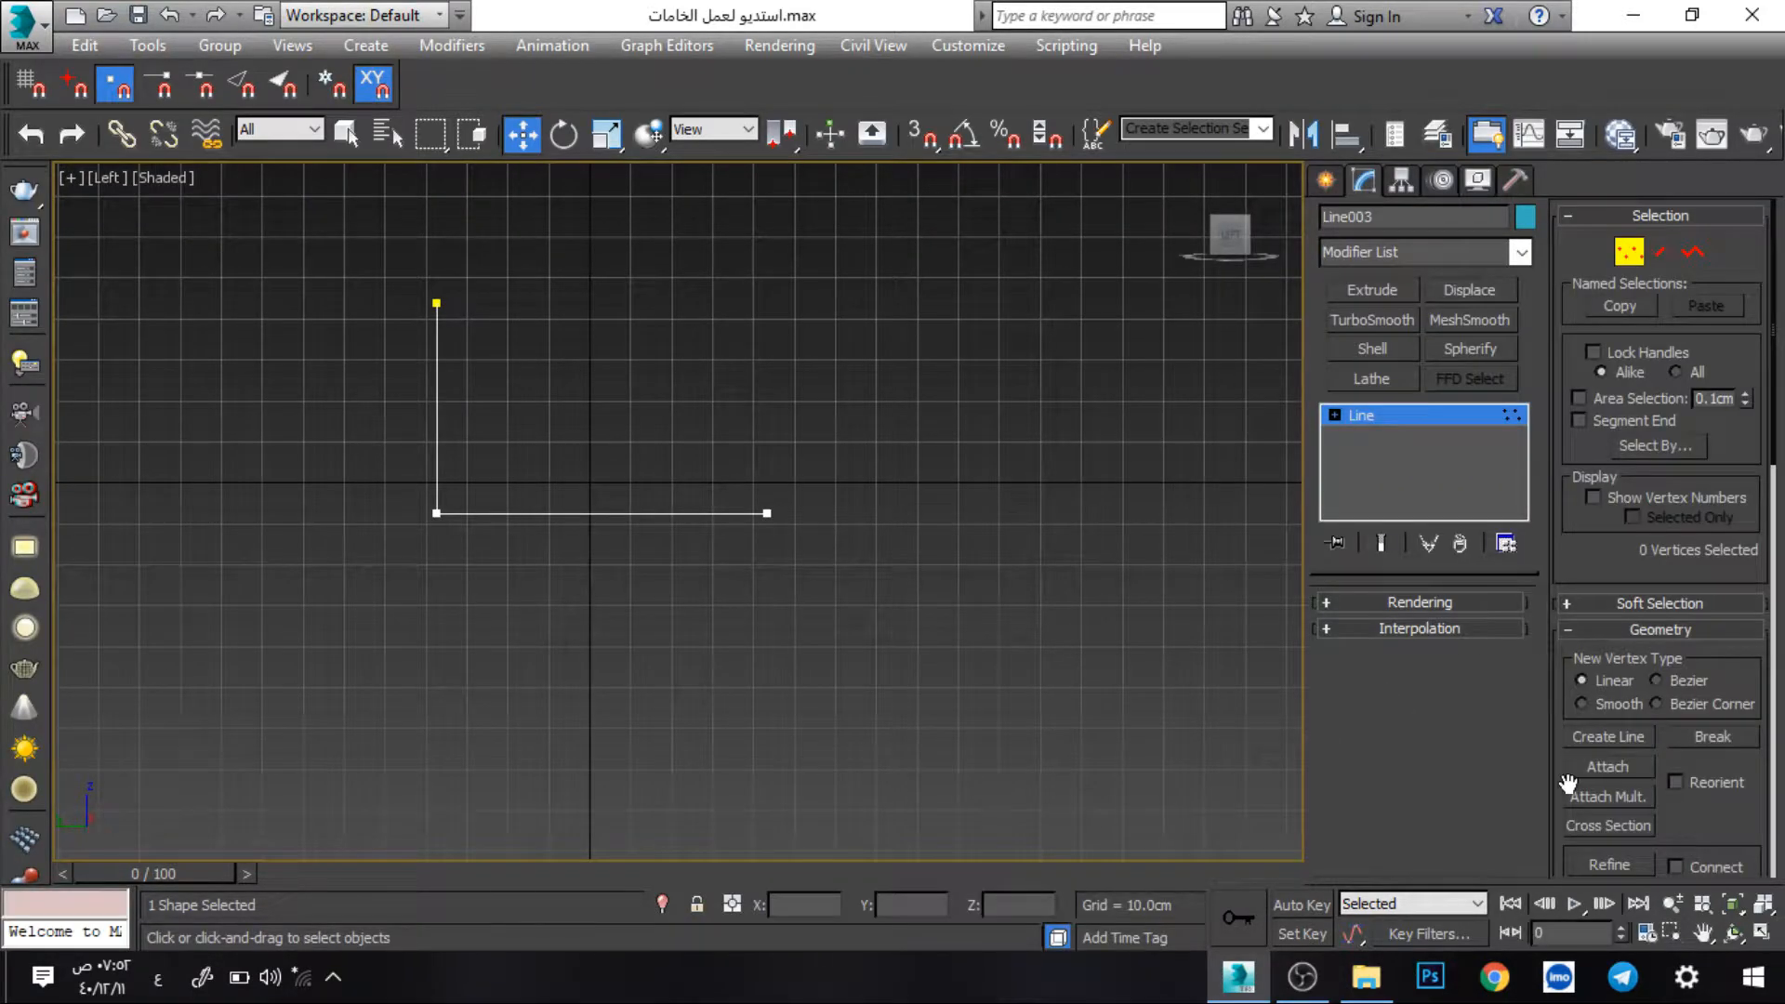
left_click_drag(1565, 779, 1567, 283)
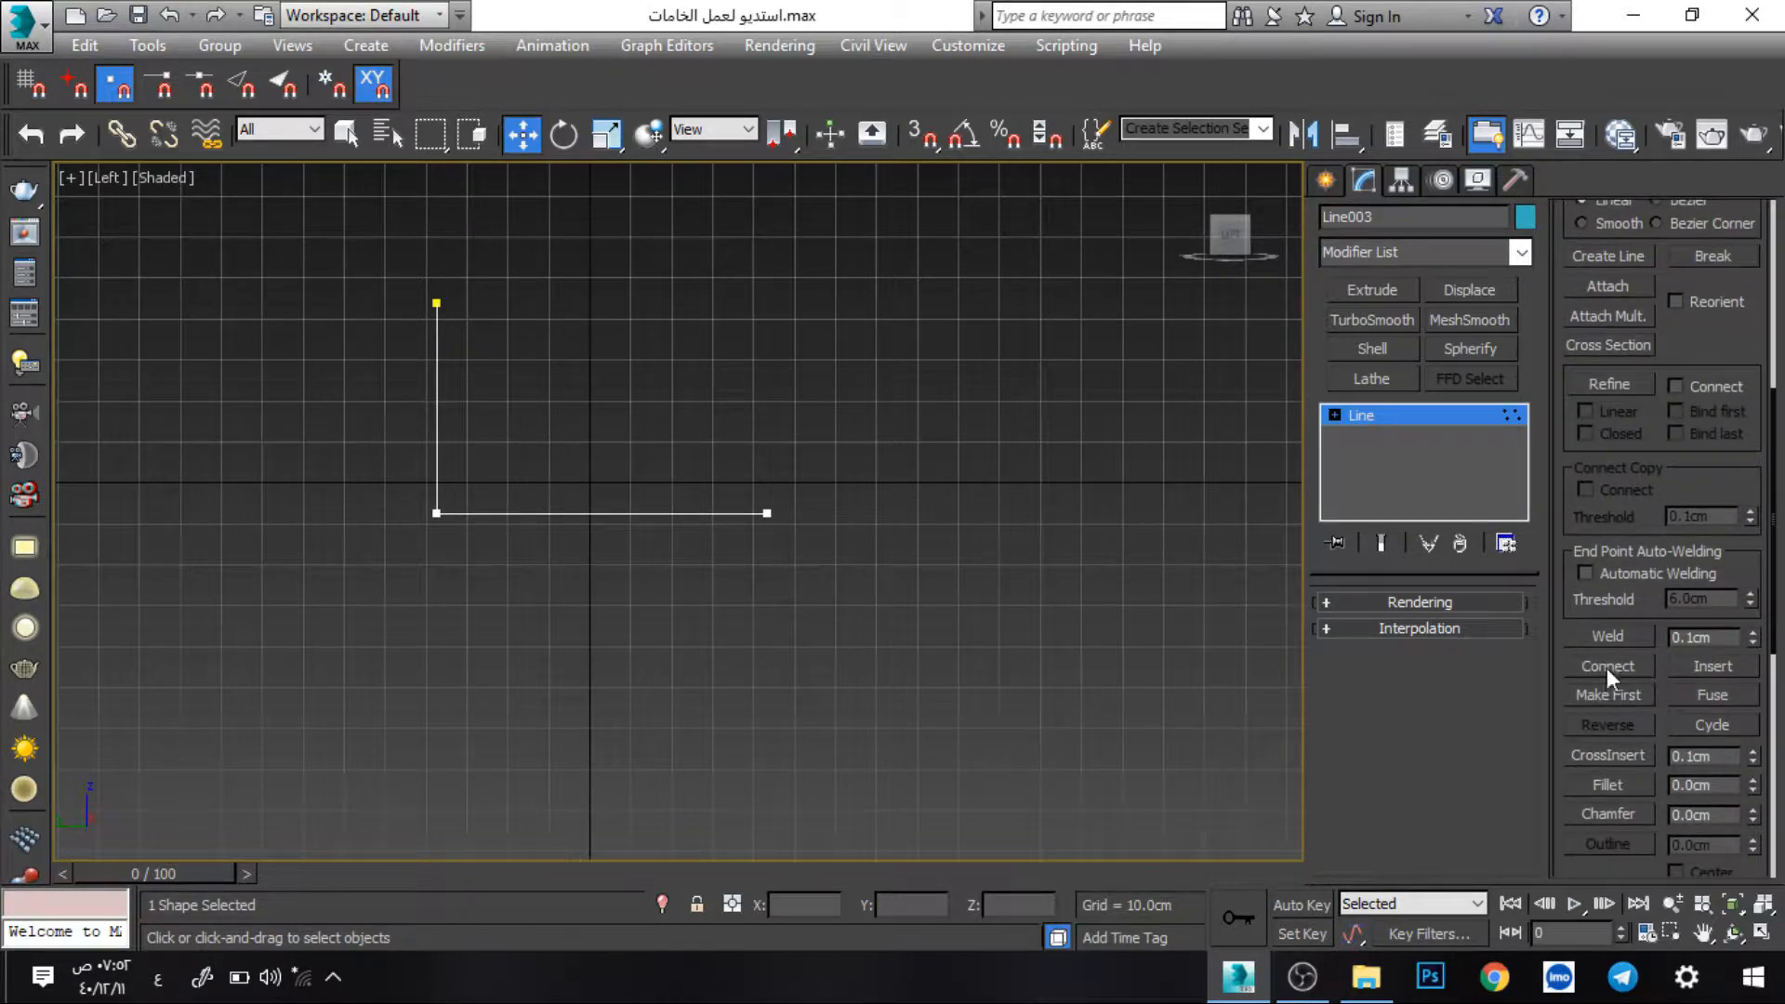
left_click(1601, 785)
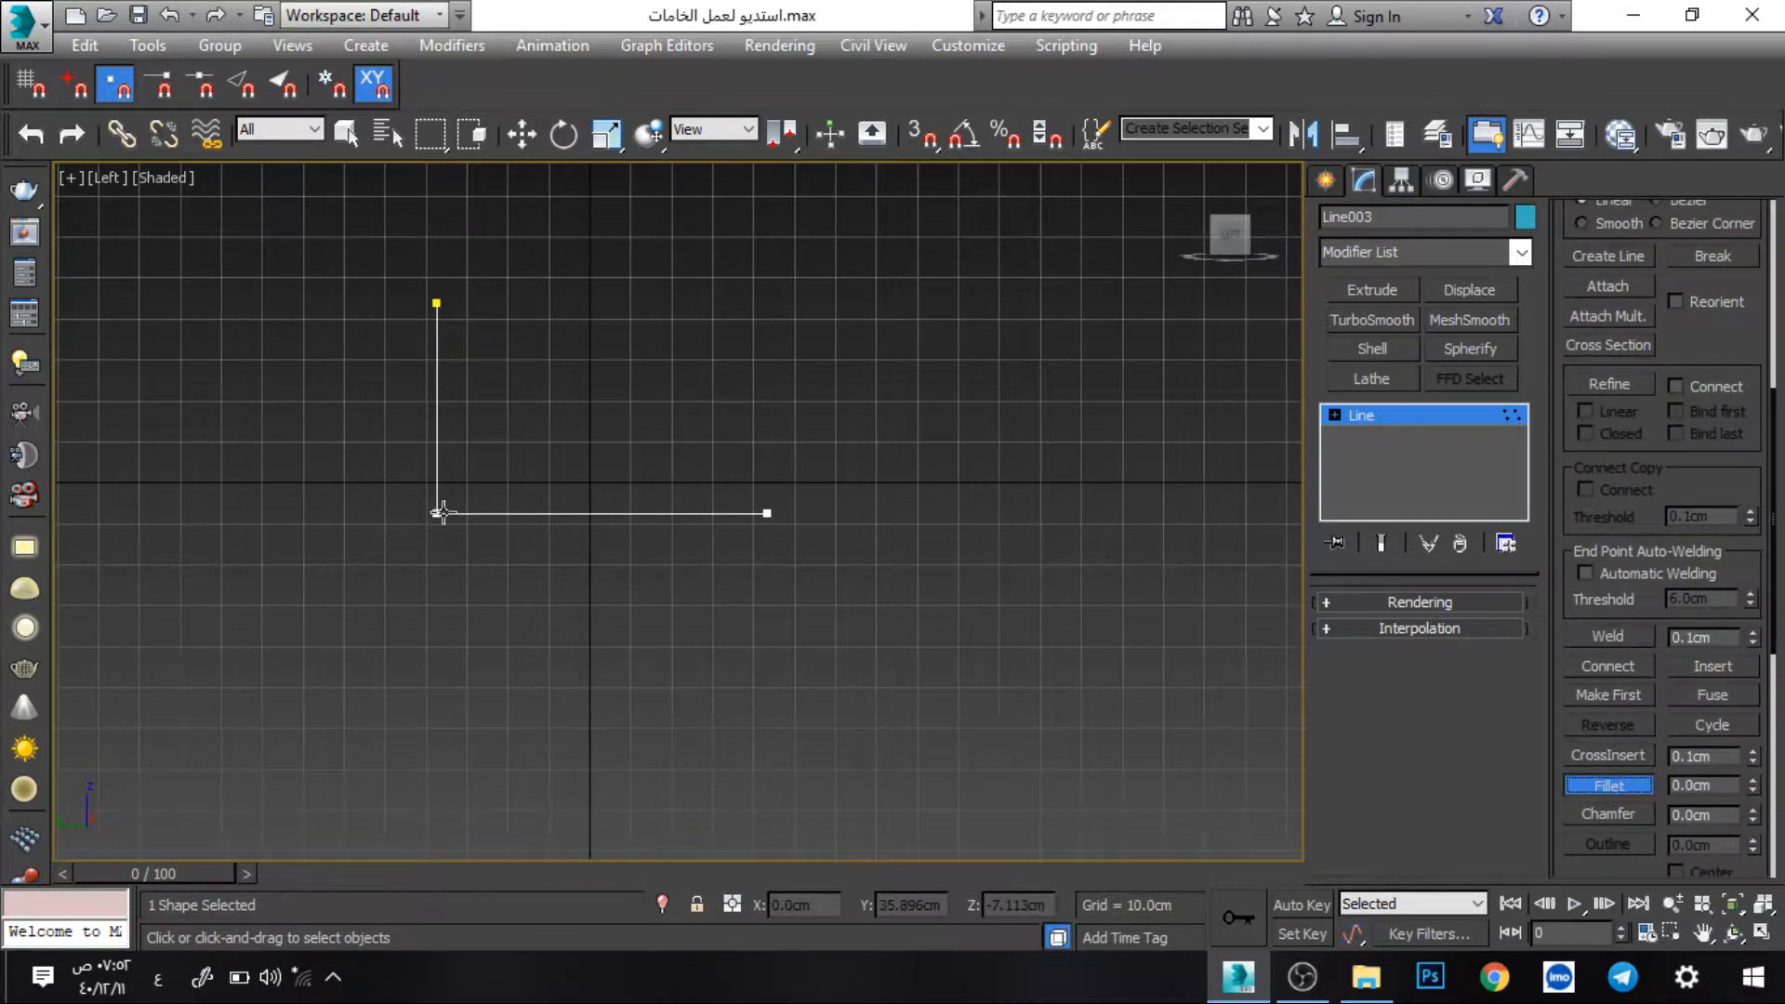
left_click_drag(438, 511, 519, 426)
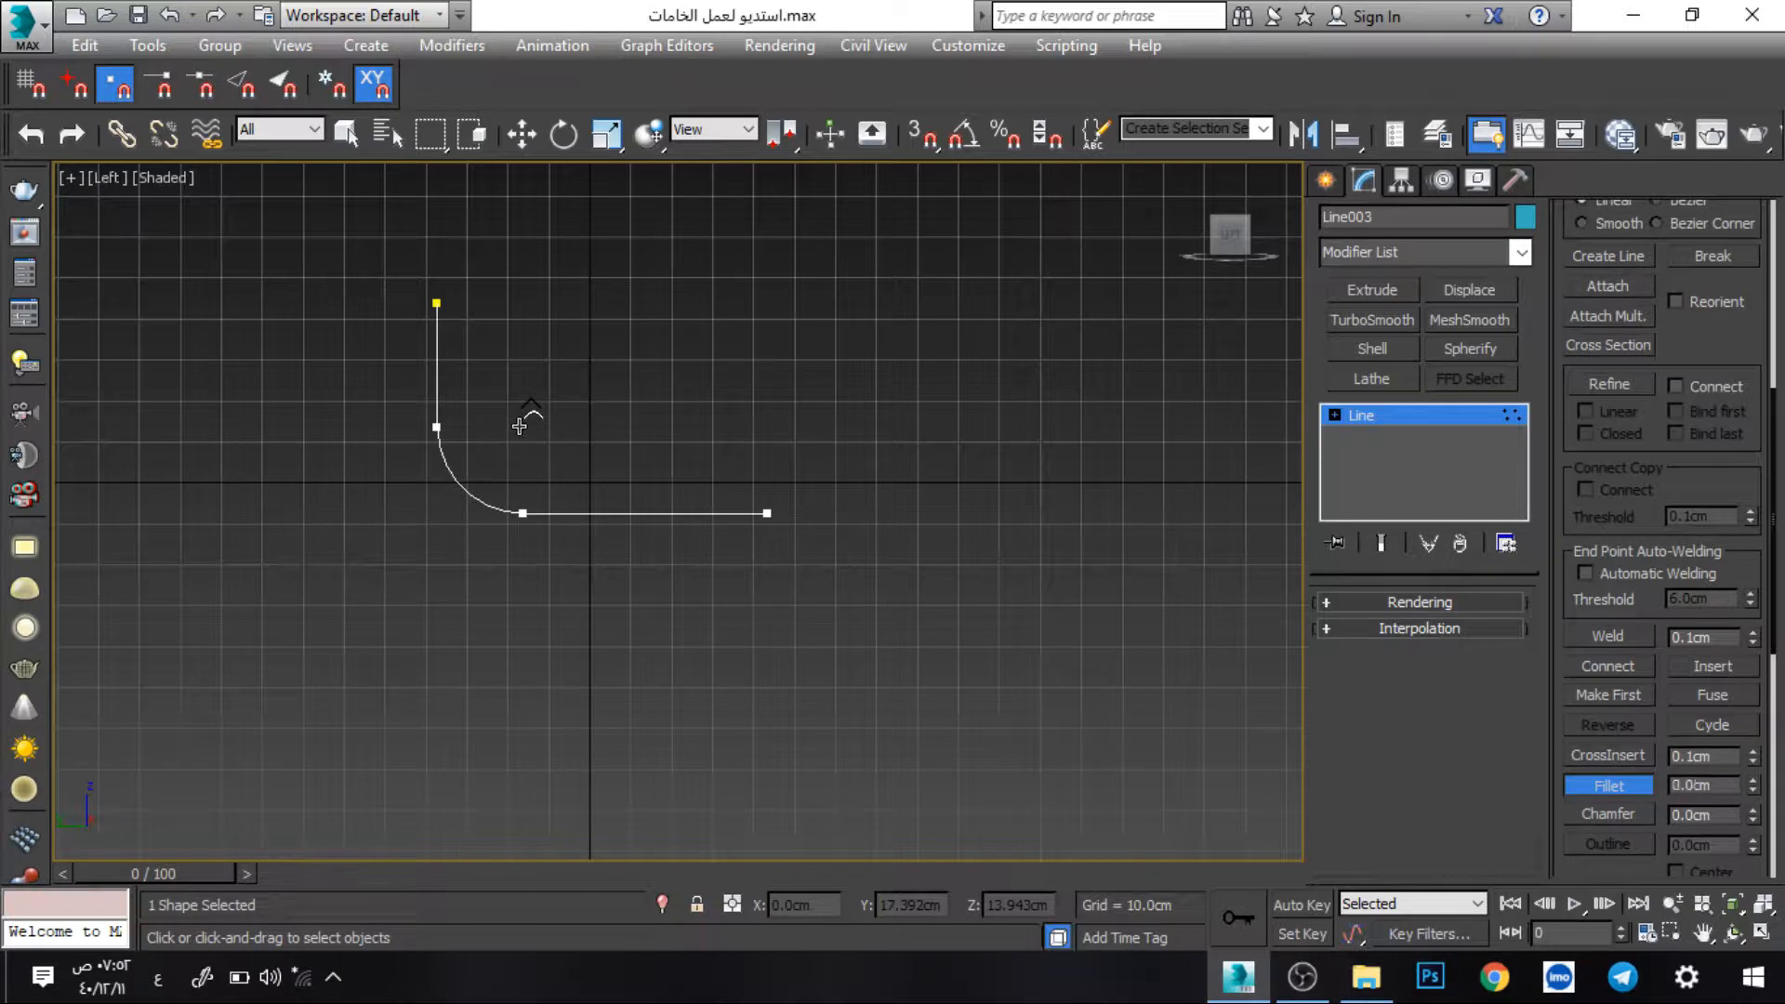
right_click(1152, 682)
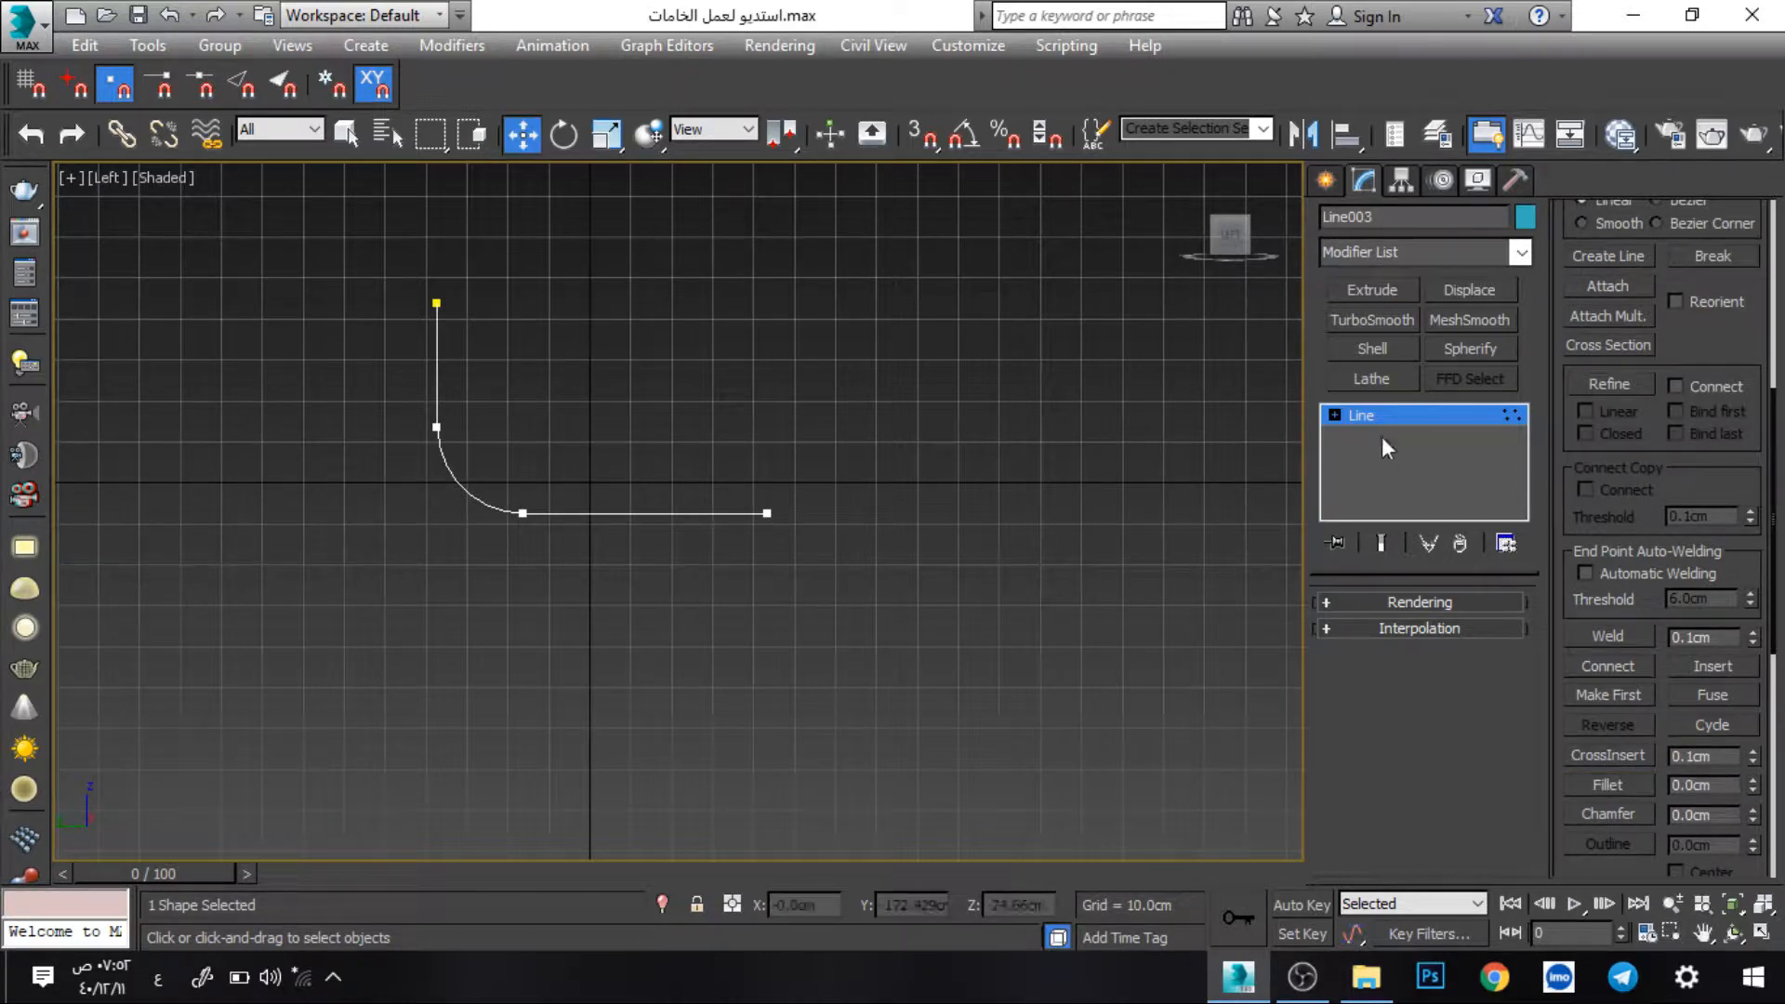
left_click(1446, 415)
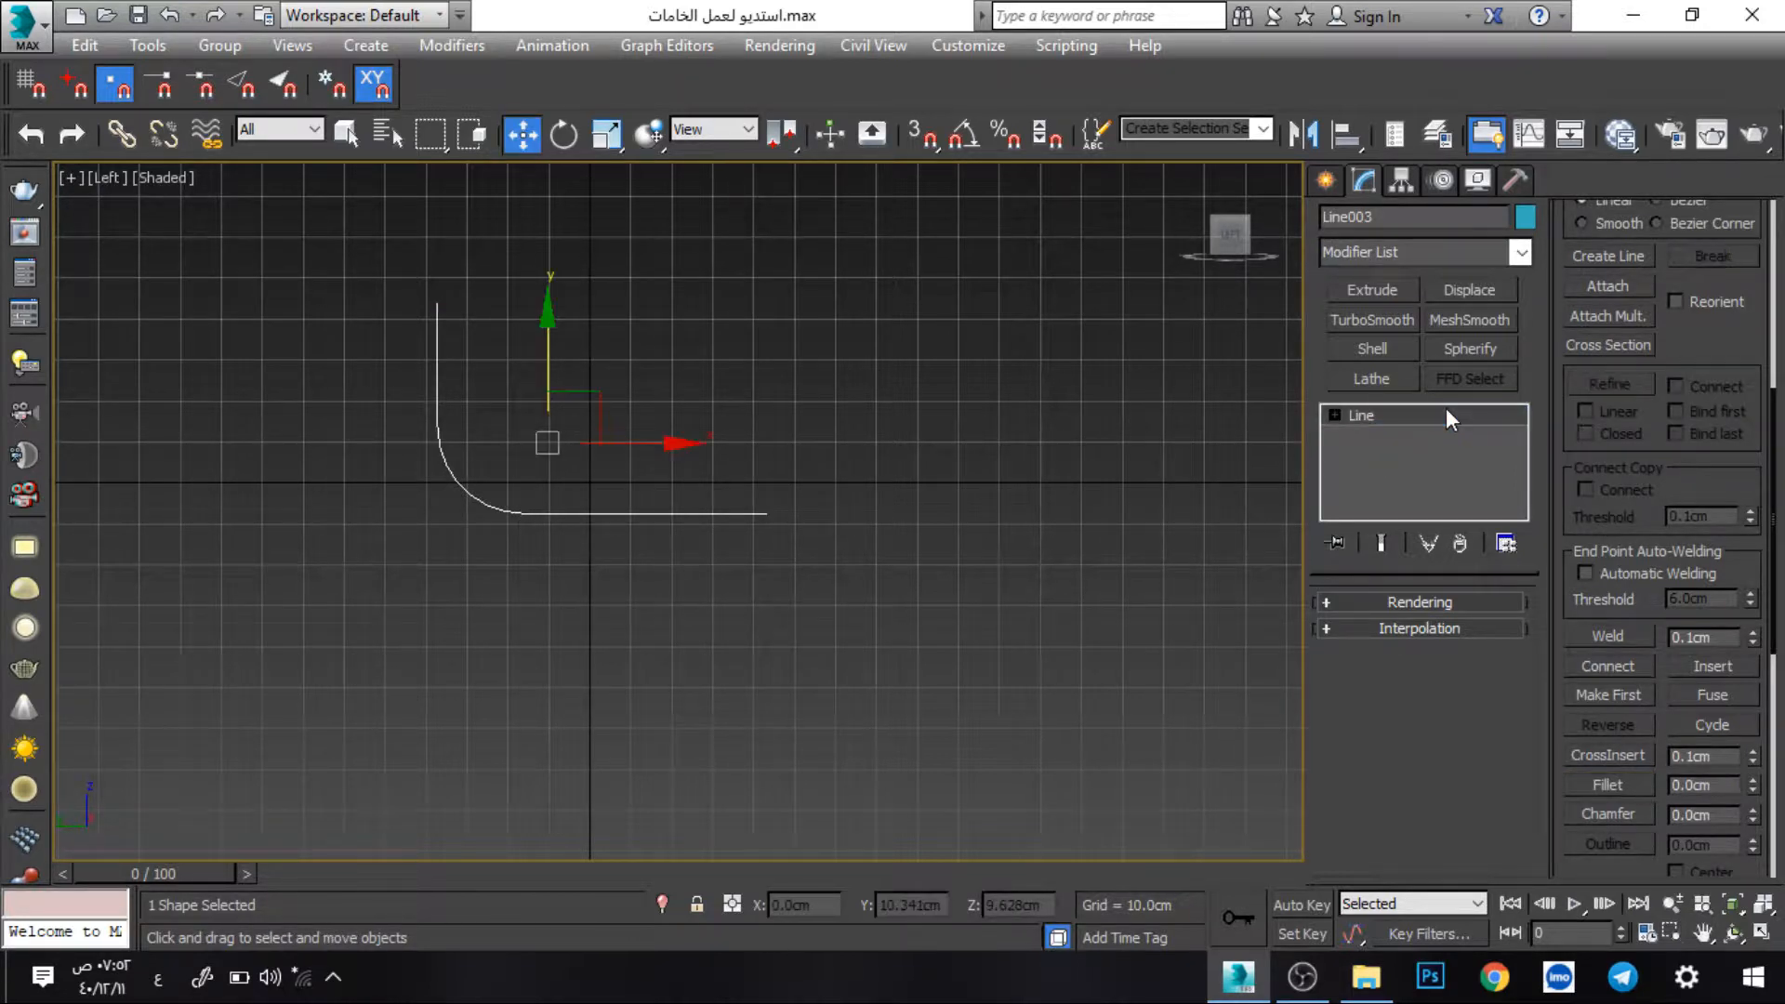
- Extrude the curved profile line by 355 cm to form a backdrop sheet
middle_click_drag(1140, 407, 1104, 428, "alt")
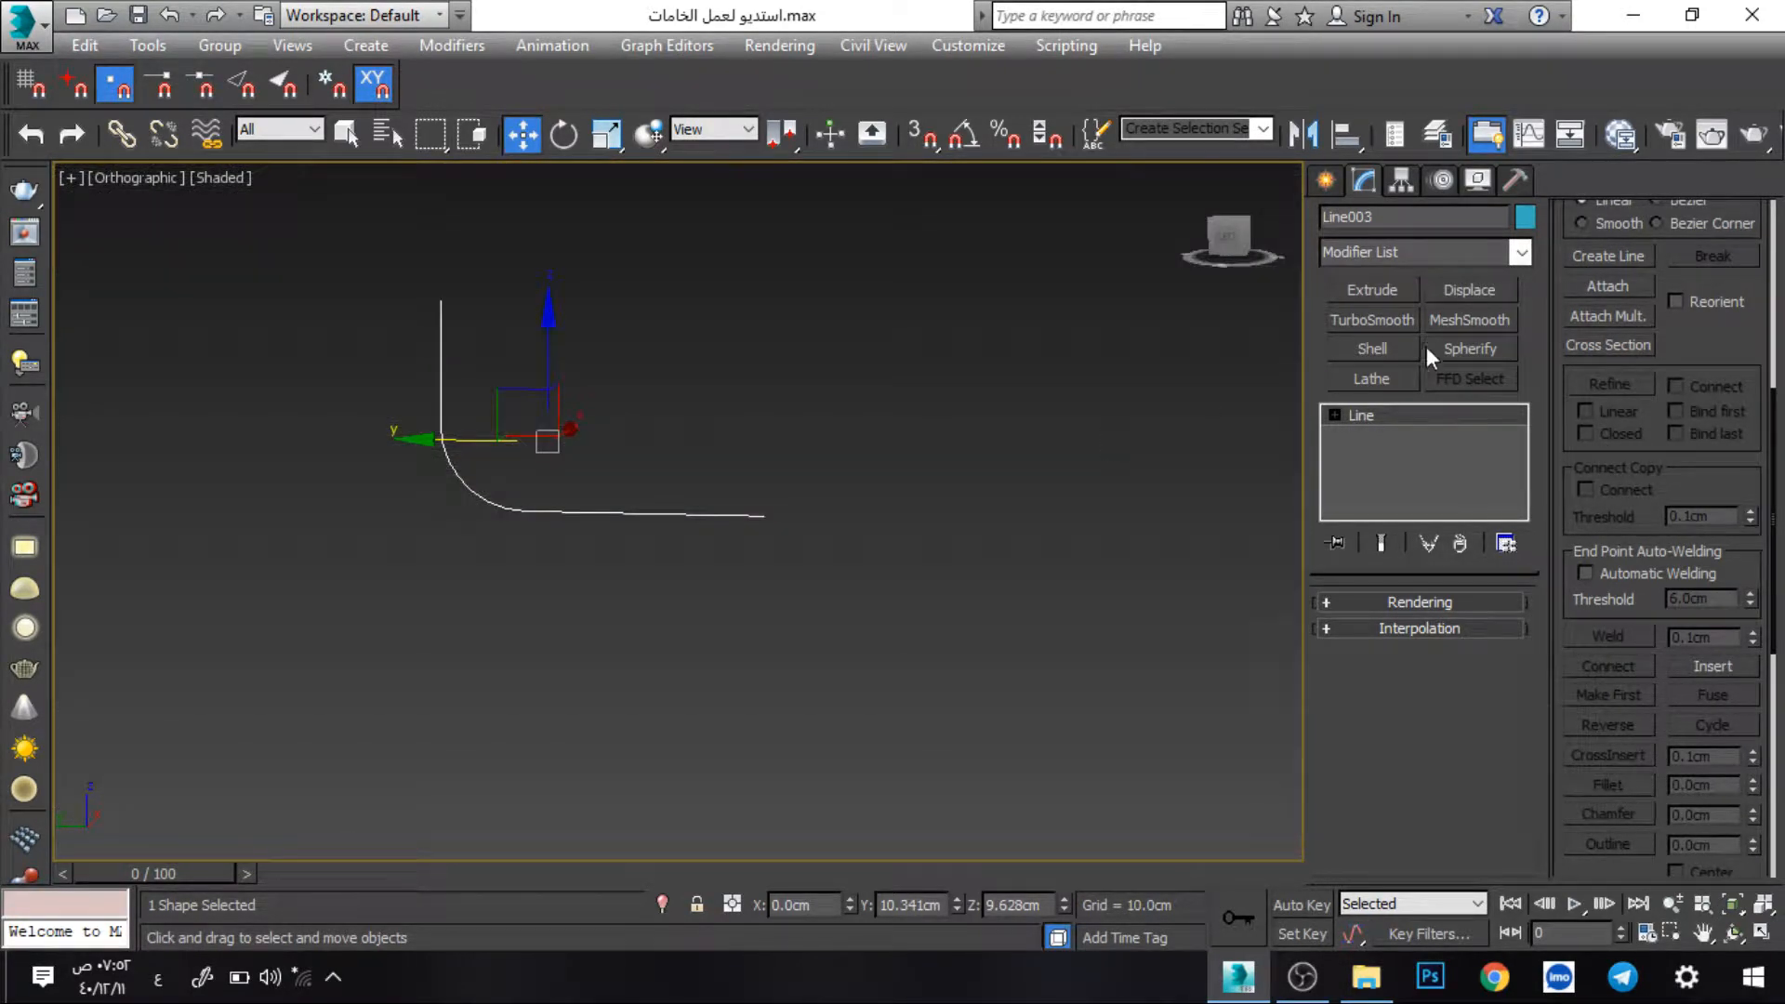
left_click(1376, 292)
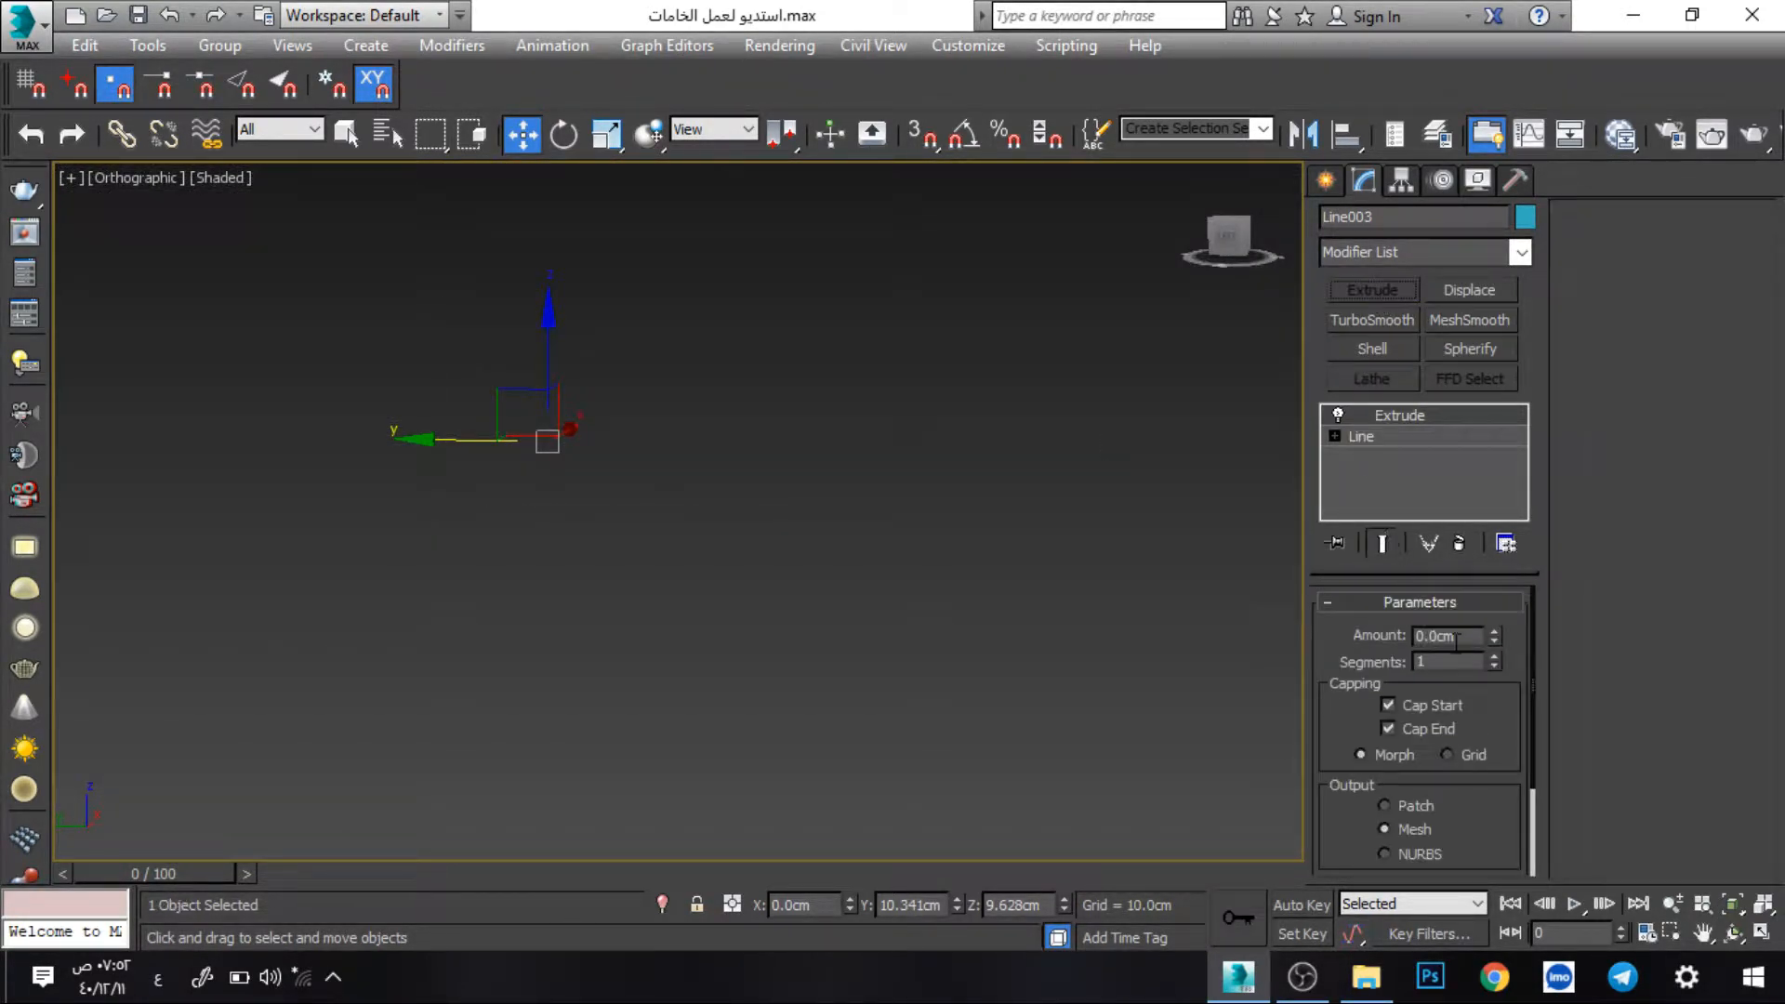
left_click_drag(1493, 631, 1193, 615)
middle_click_drag(1147, 461, 1121, 475, "alt")
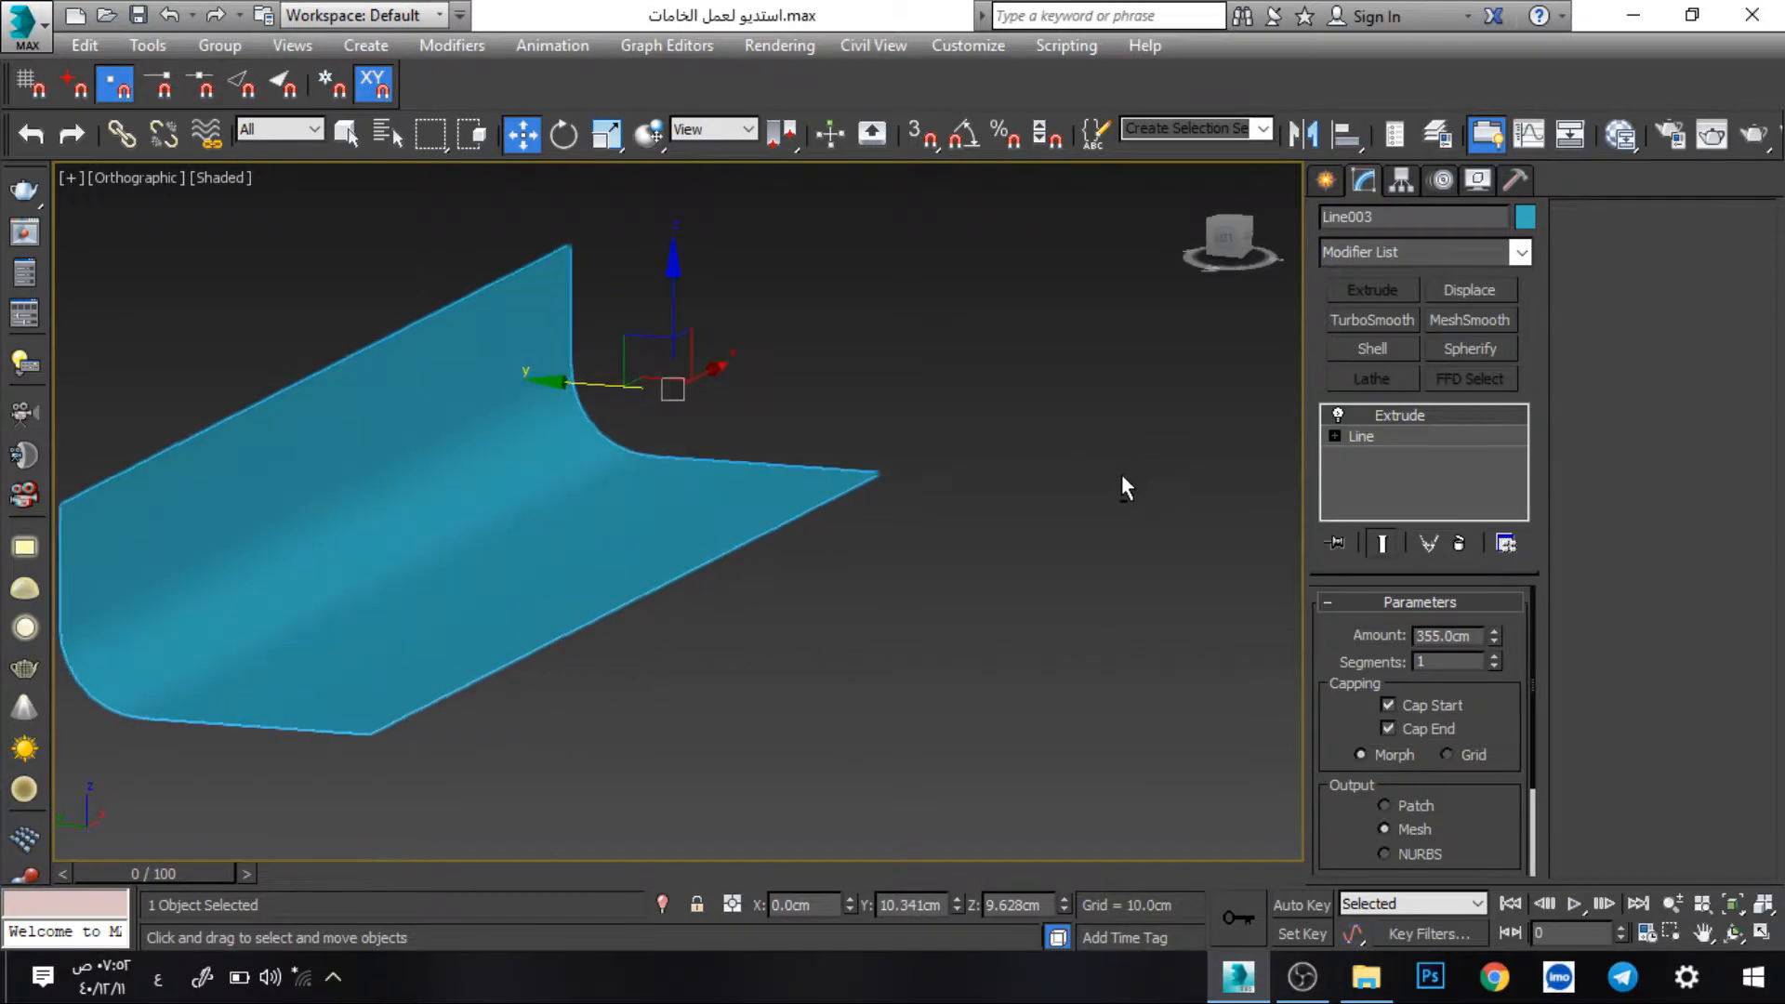
- Unhide all objects and move the backdrop about 168 cm along X so it extends beneath the cup
right_click(1021, 490)
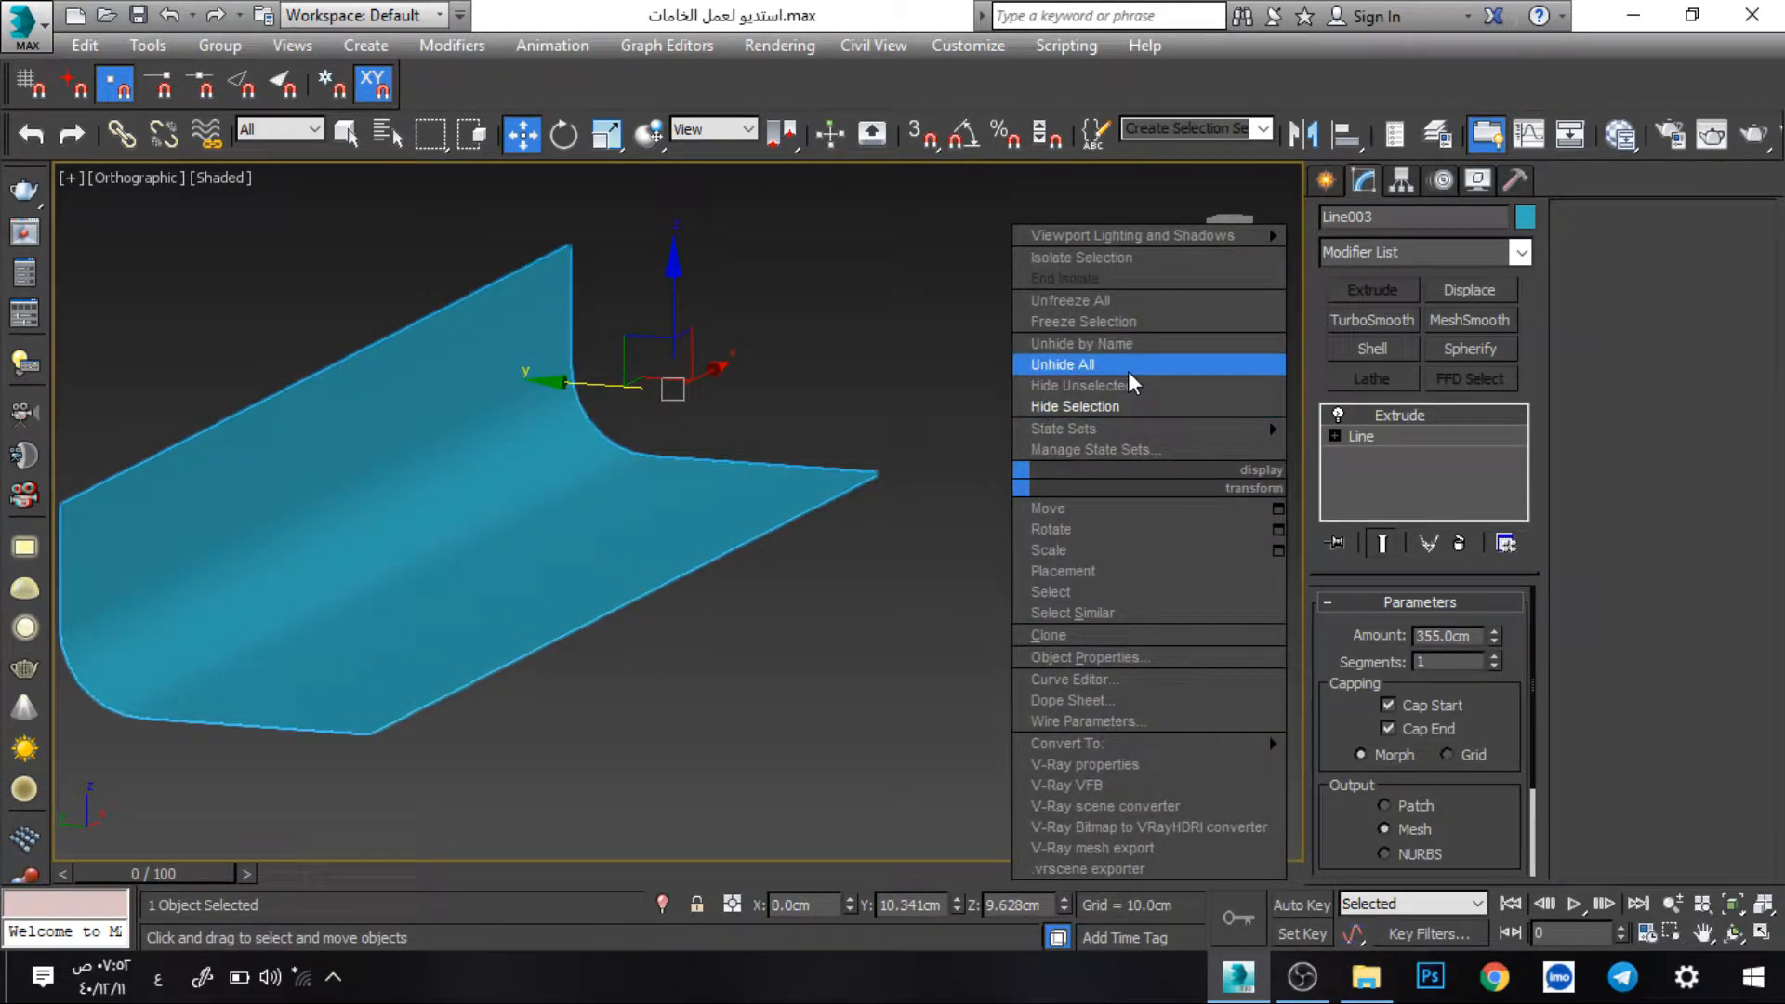
left_click(1069, 363)
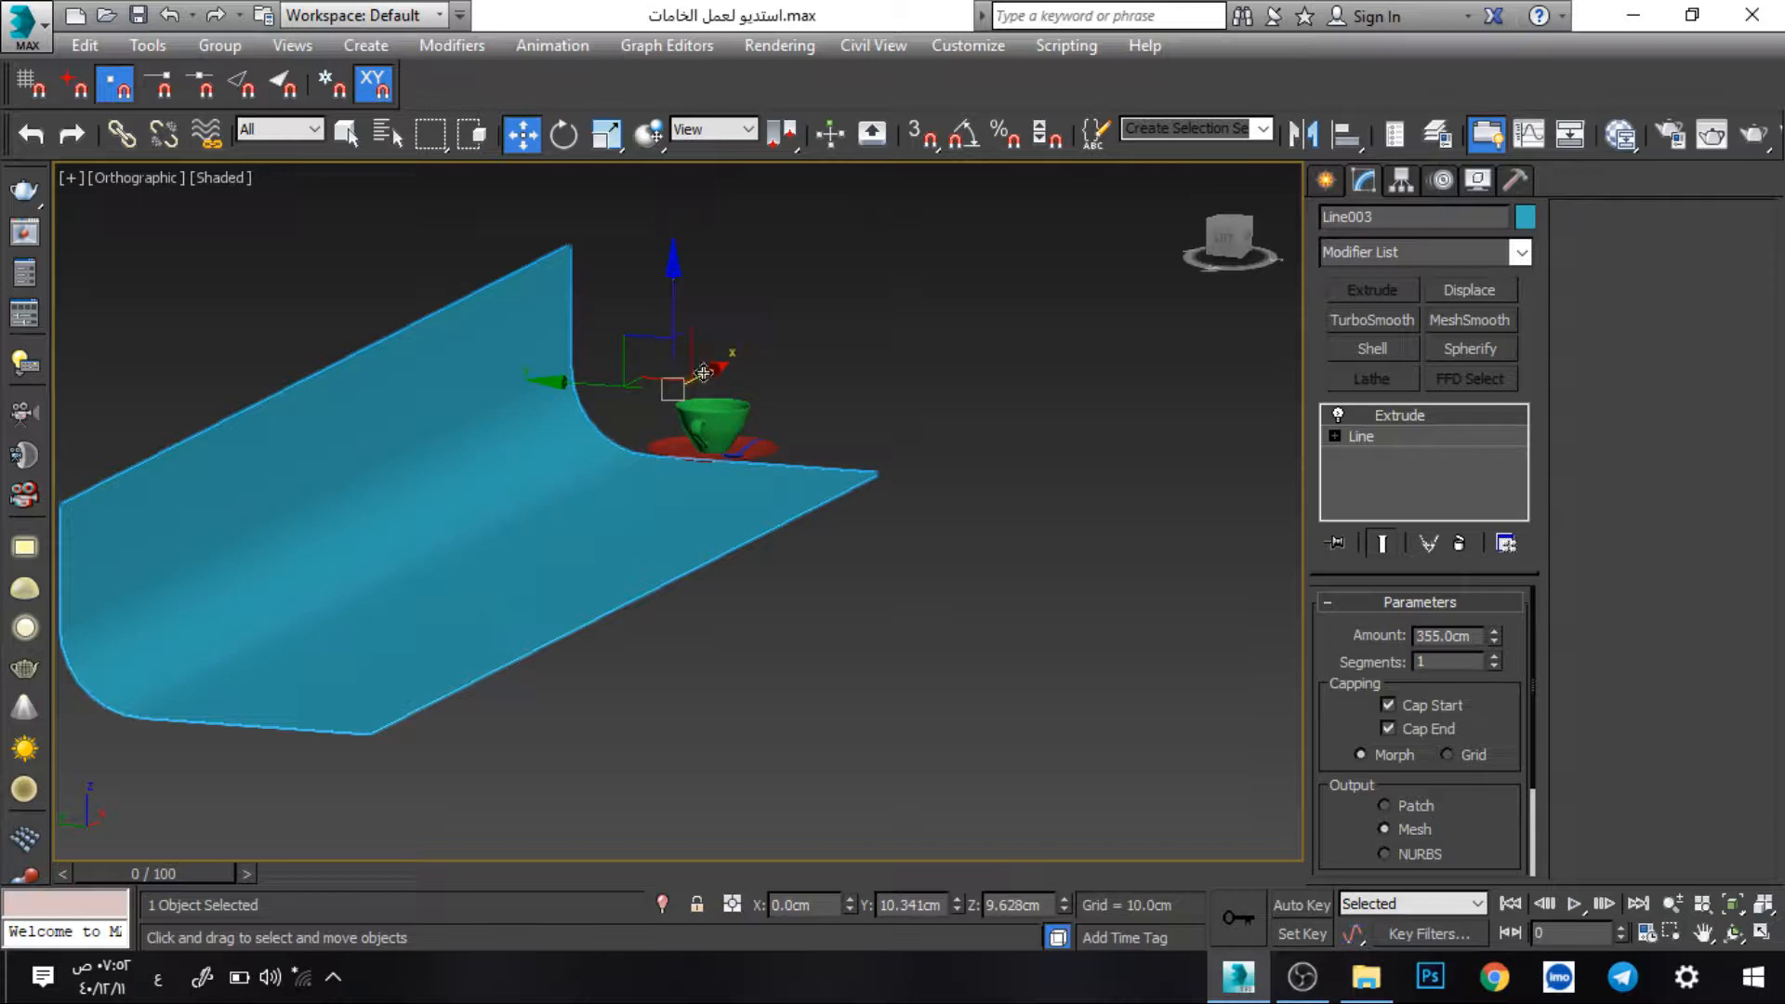
left_click_drag(704, 373, 944, 278)
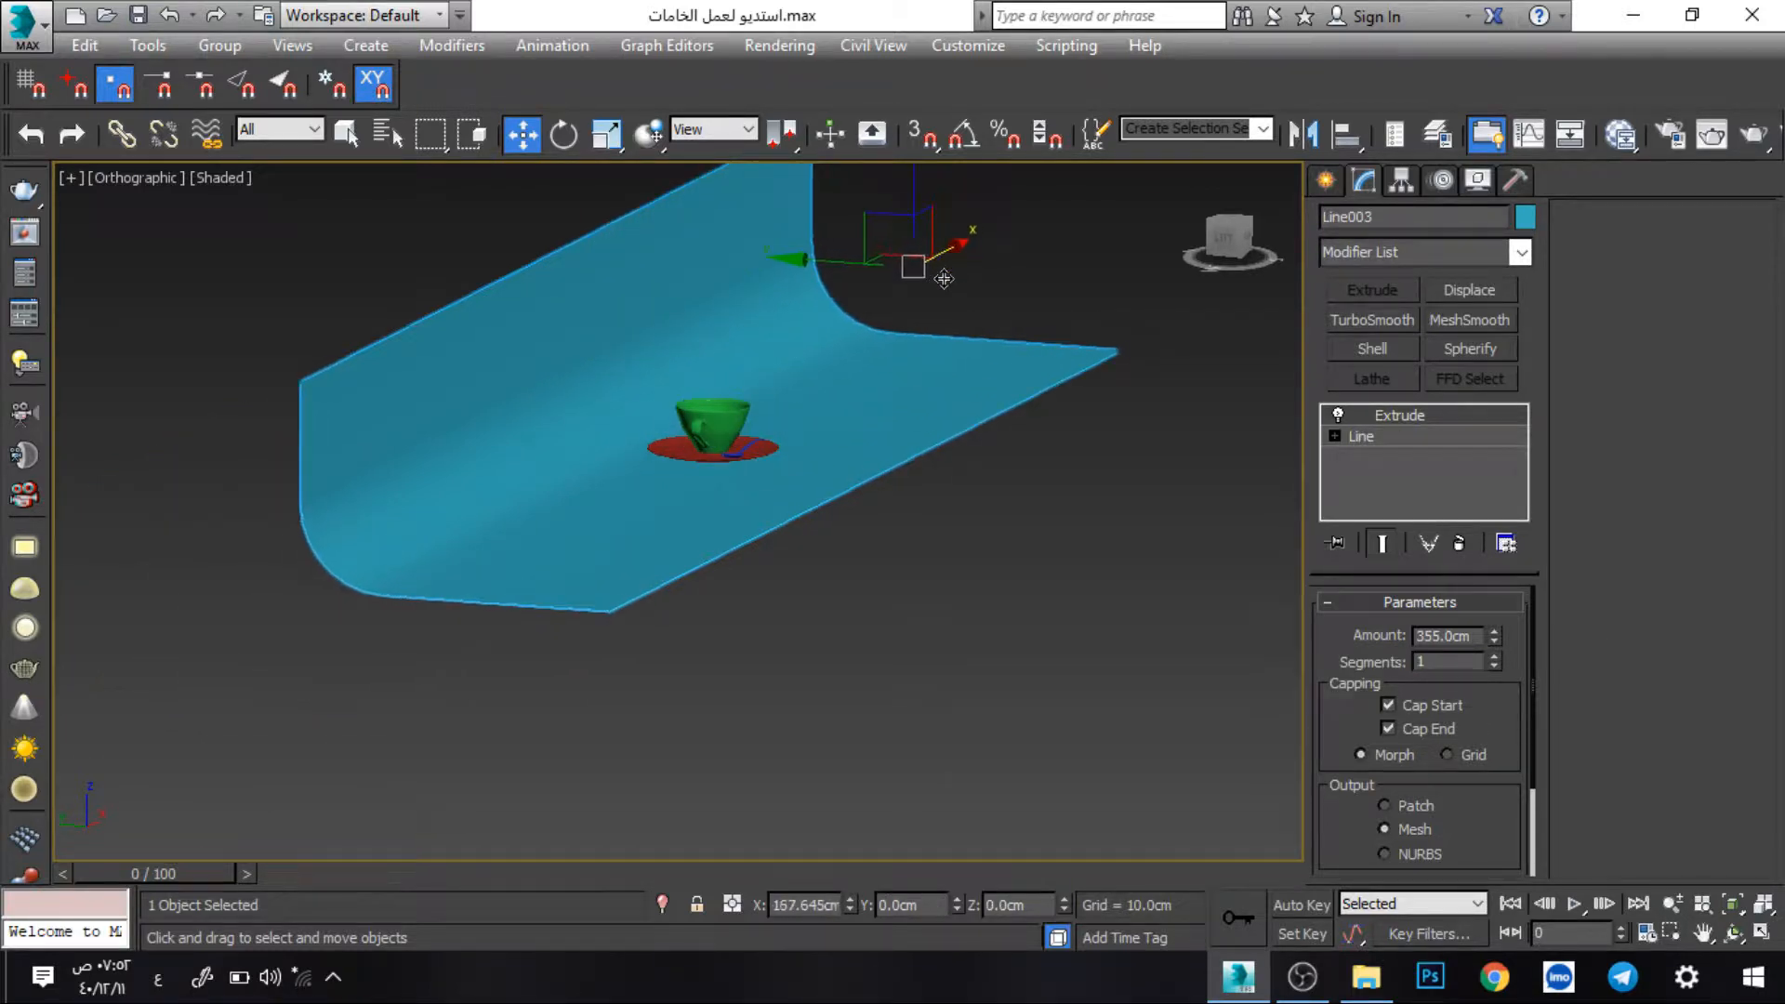
- Set the backdrop's extrusion amount to 112.5 cm
scroll(701, 478, "up", 2)
scroll(929, 402, "up", 3)
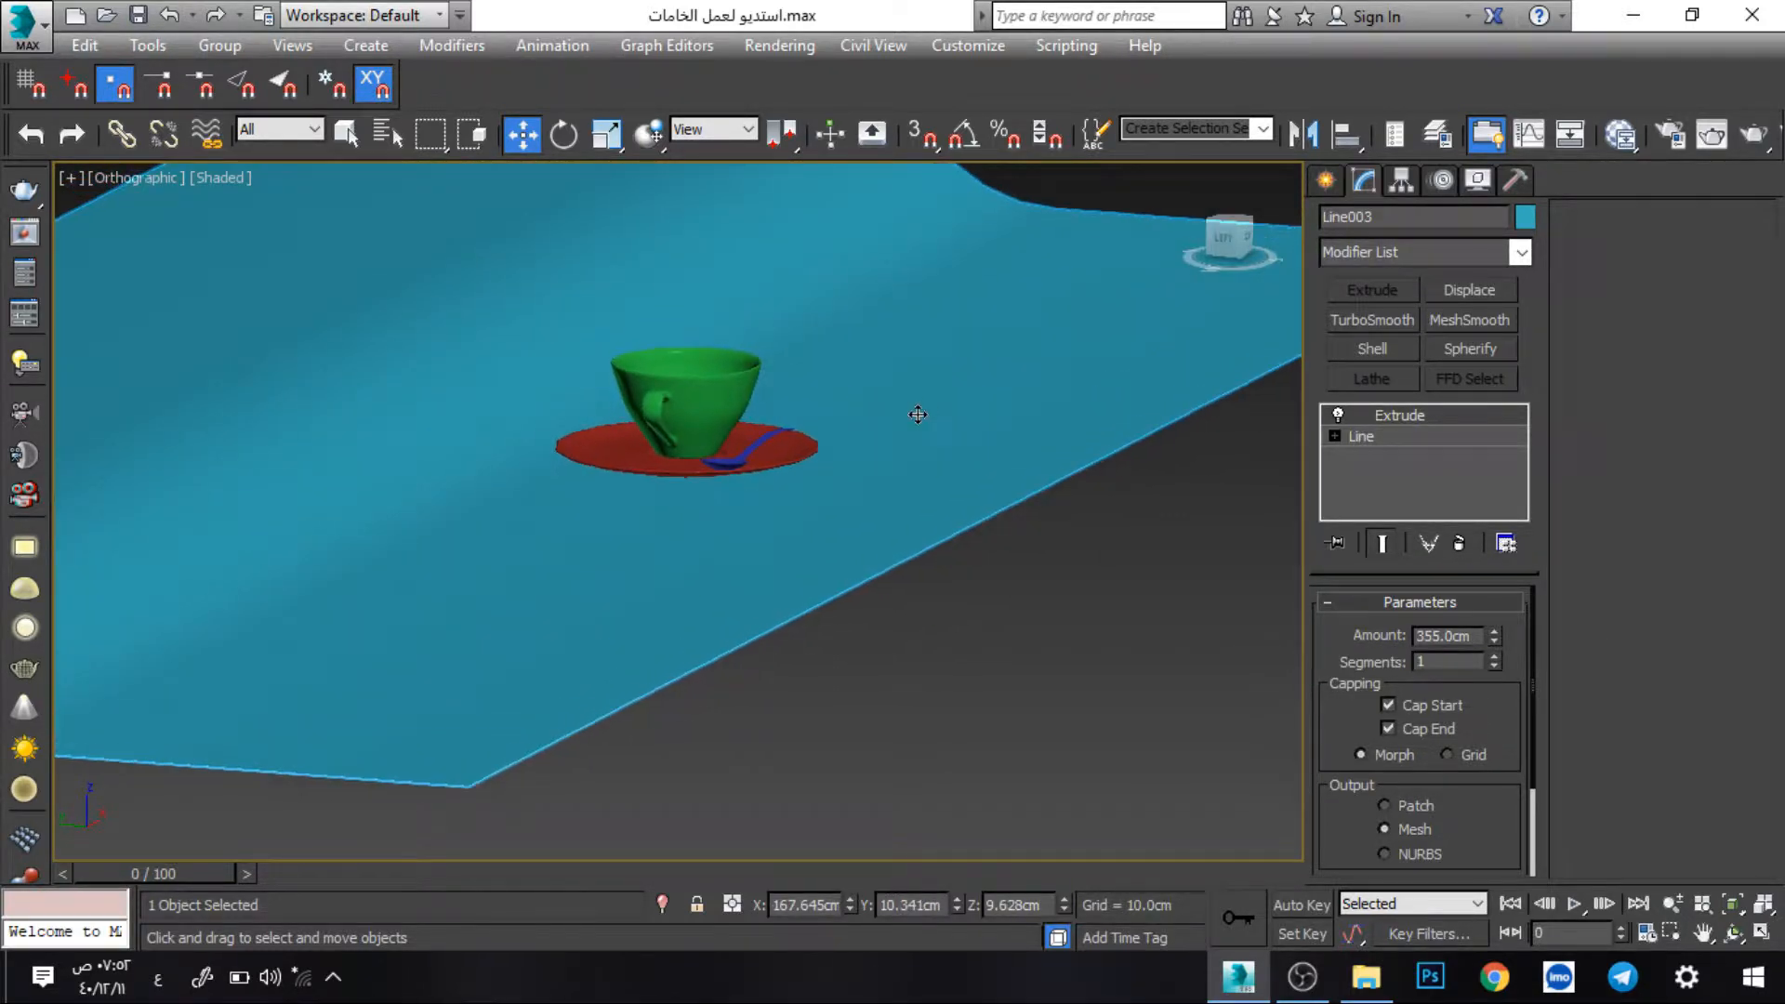
middle_click_drag(885, 427, 769, 447, "alt")
scroll(769, 447, "down", 4)
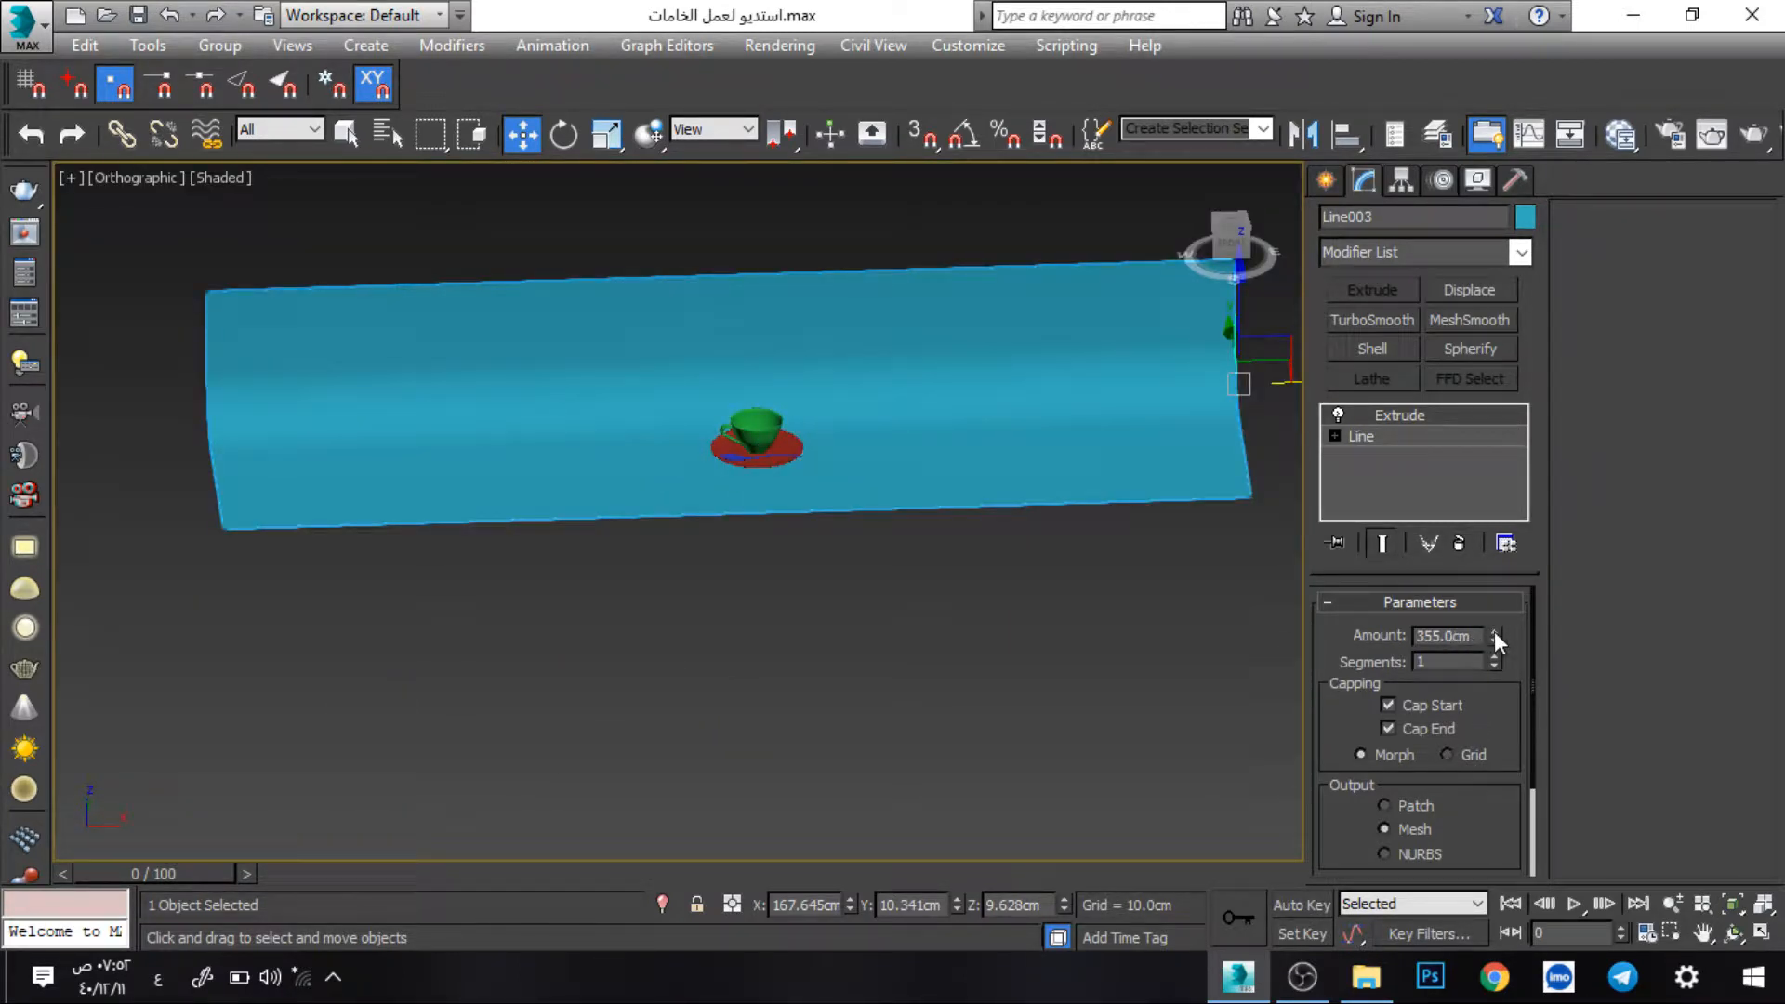
left_click_drag(1493, 636, 1529, 128)
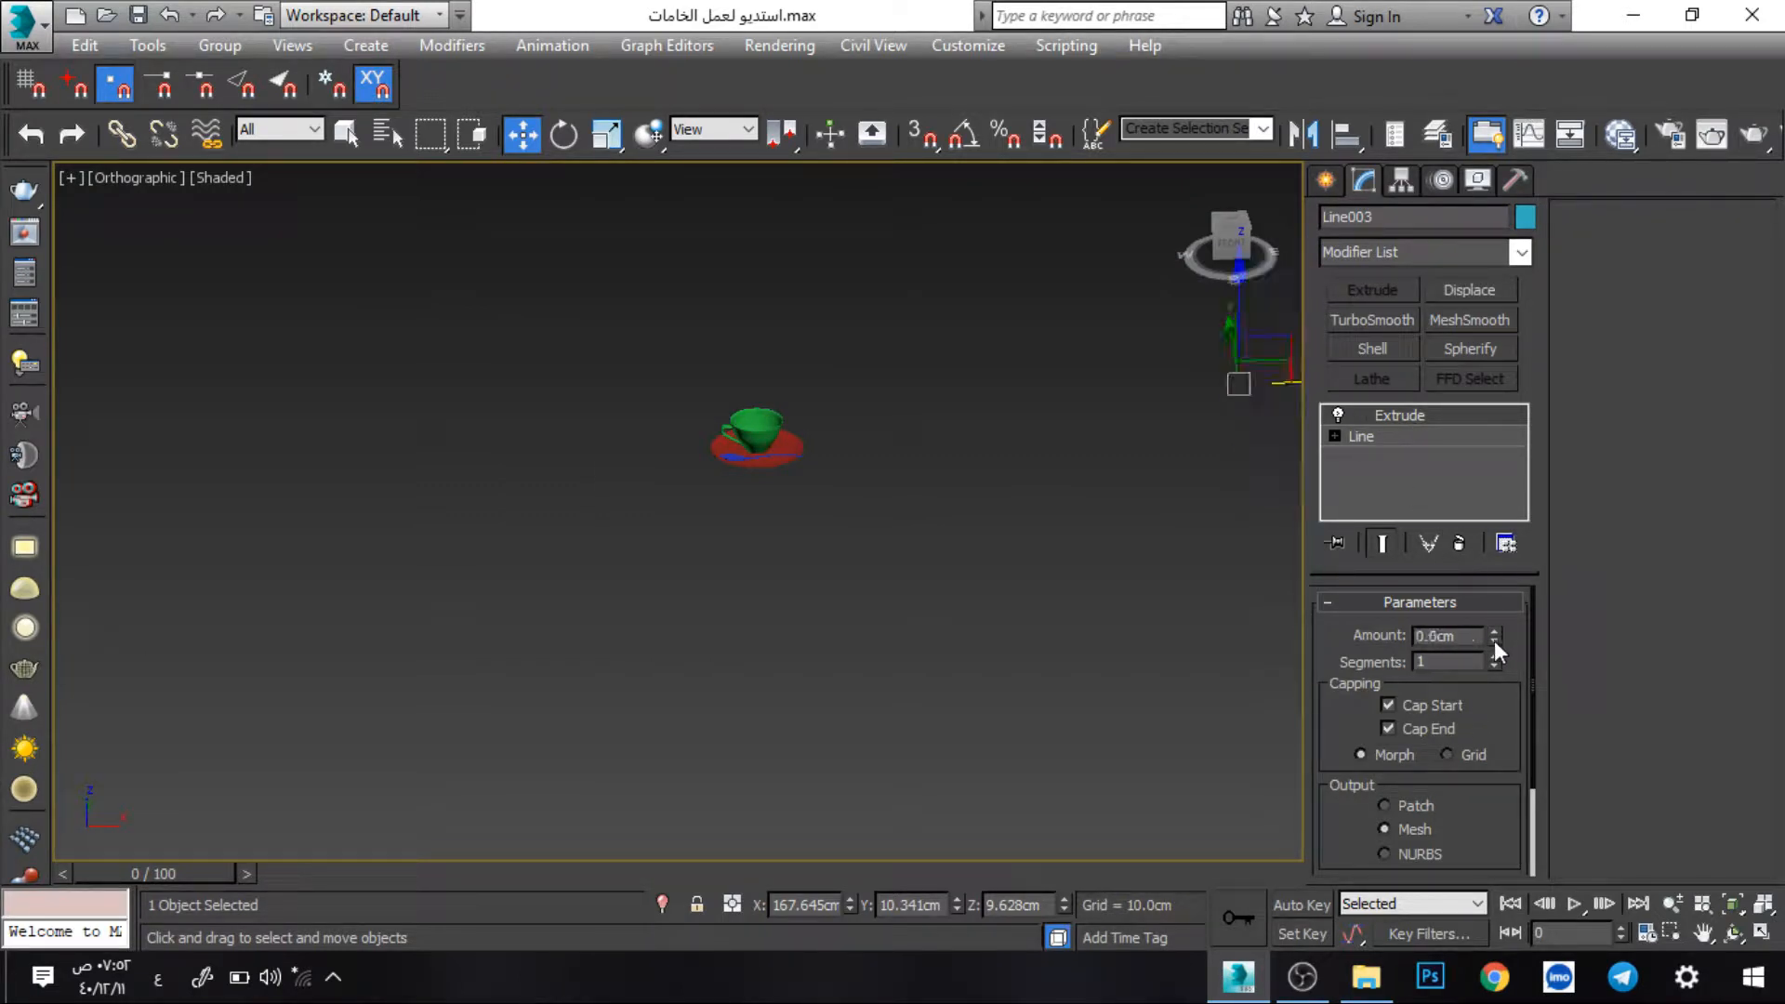
left_click_drag(1492, 639, 1510, 347)
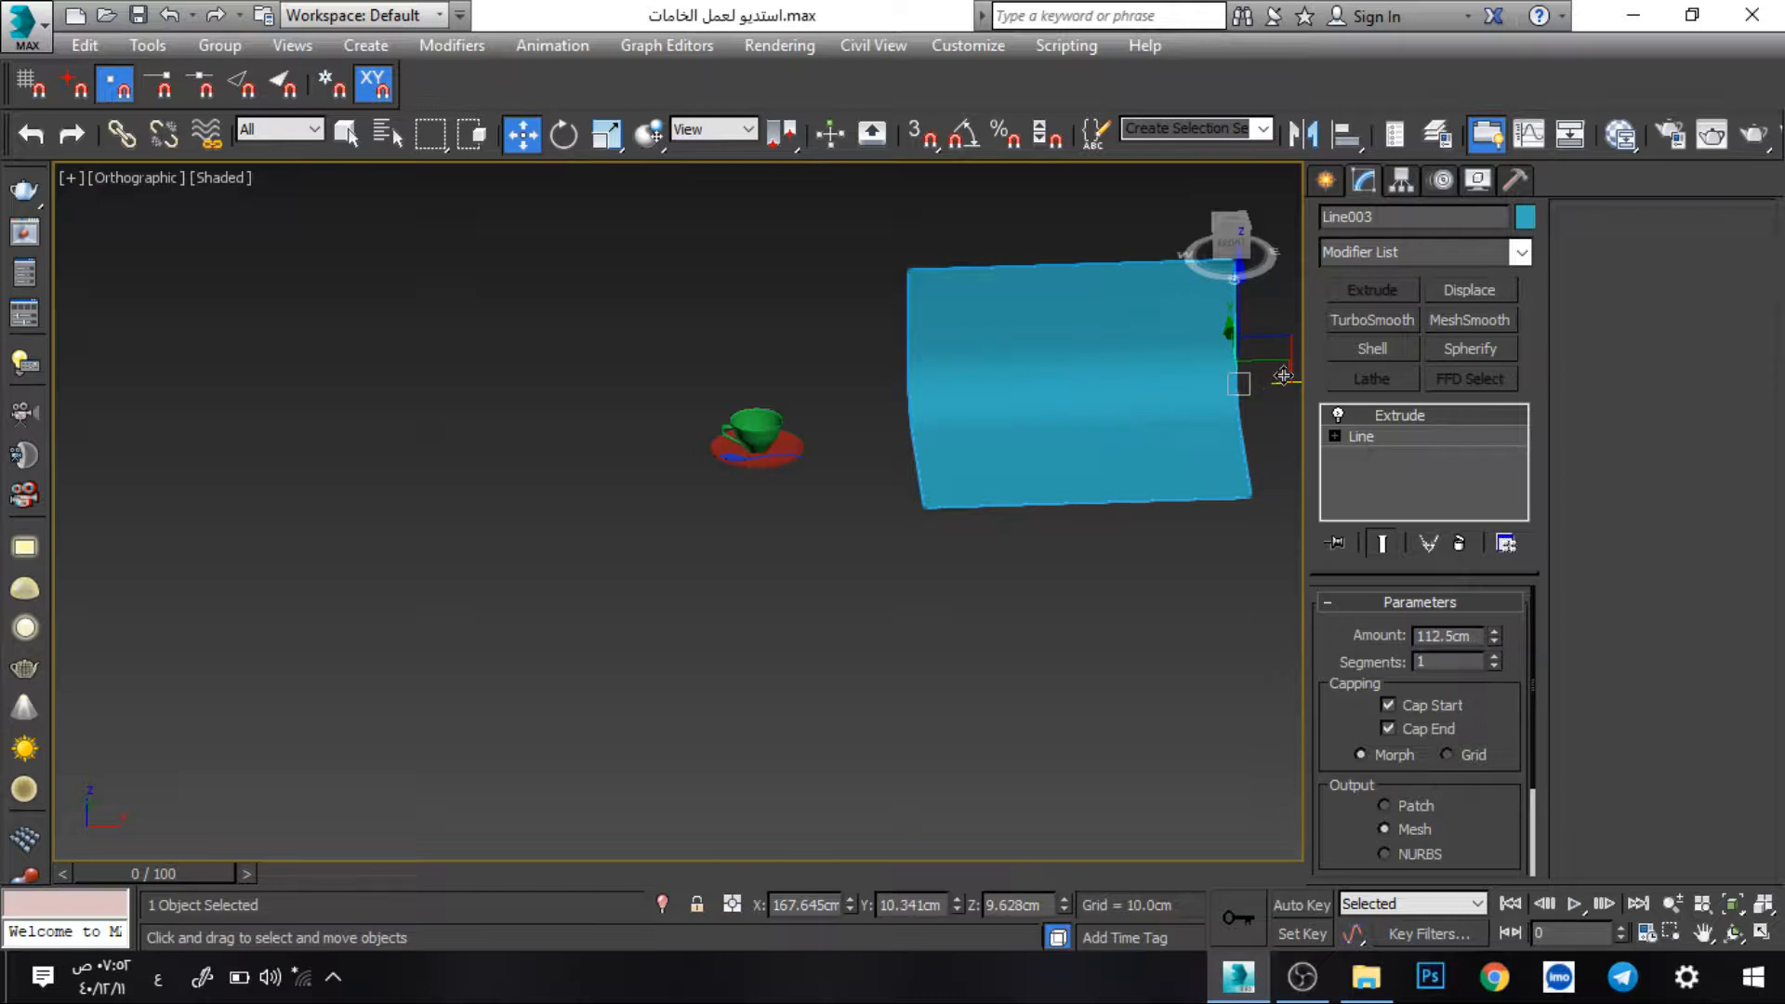
- Move the backdrop along X to about 56.8 cm so that it is centred behind the cup
left_click_drag(1283, 375, 946, 388)
scroll(746, 473, "up", 4)
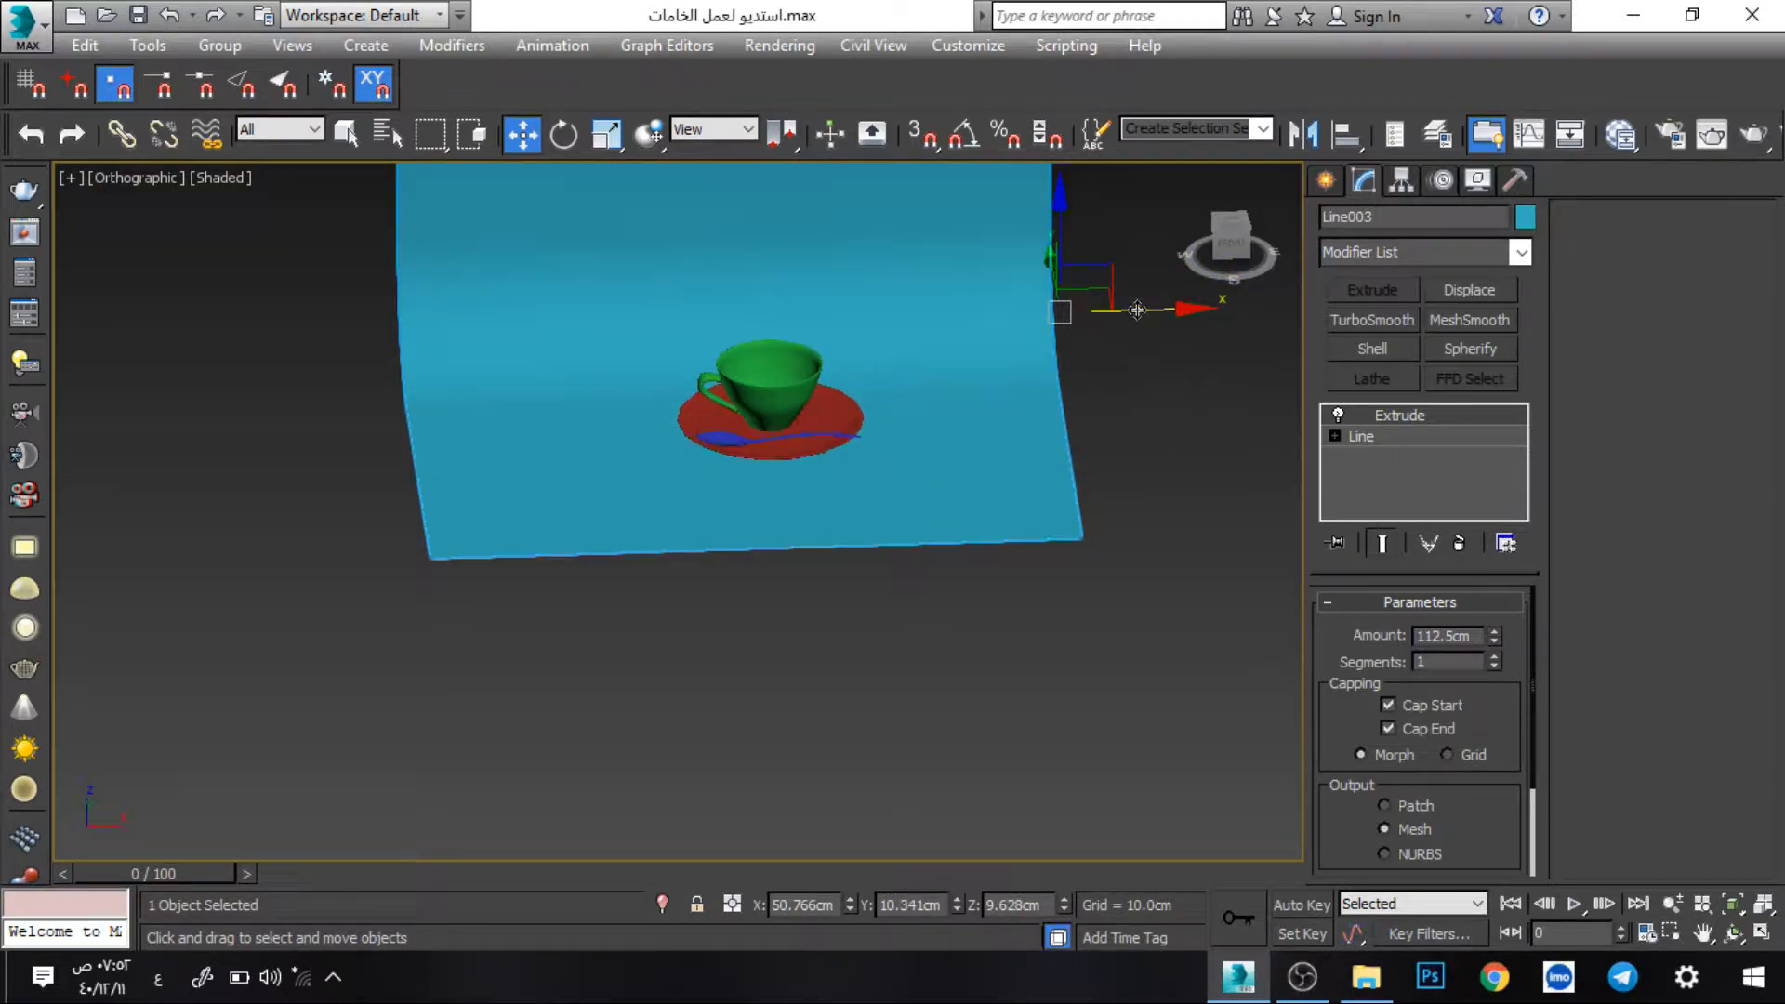
left_click_drag(1137, 310, 1175, 305)
middle_click_drag(864, 371, 620, 414, "alt")
scroll(863, 514, "up", 5)
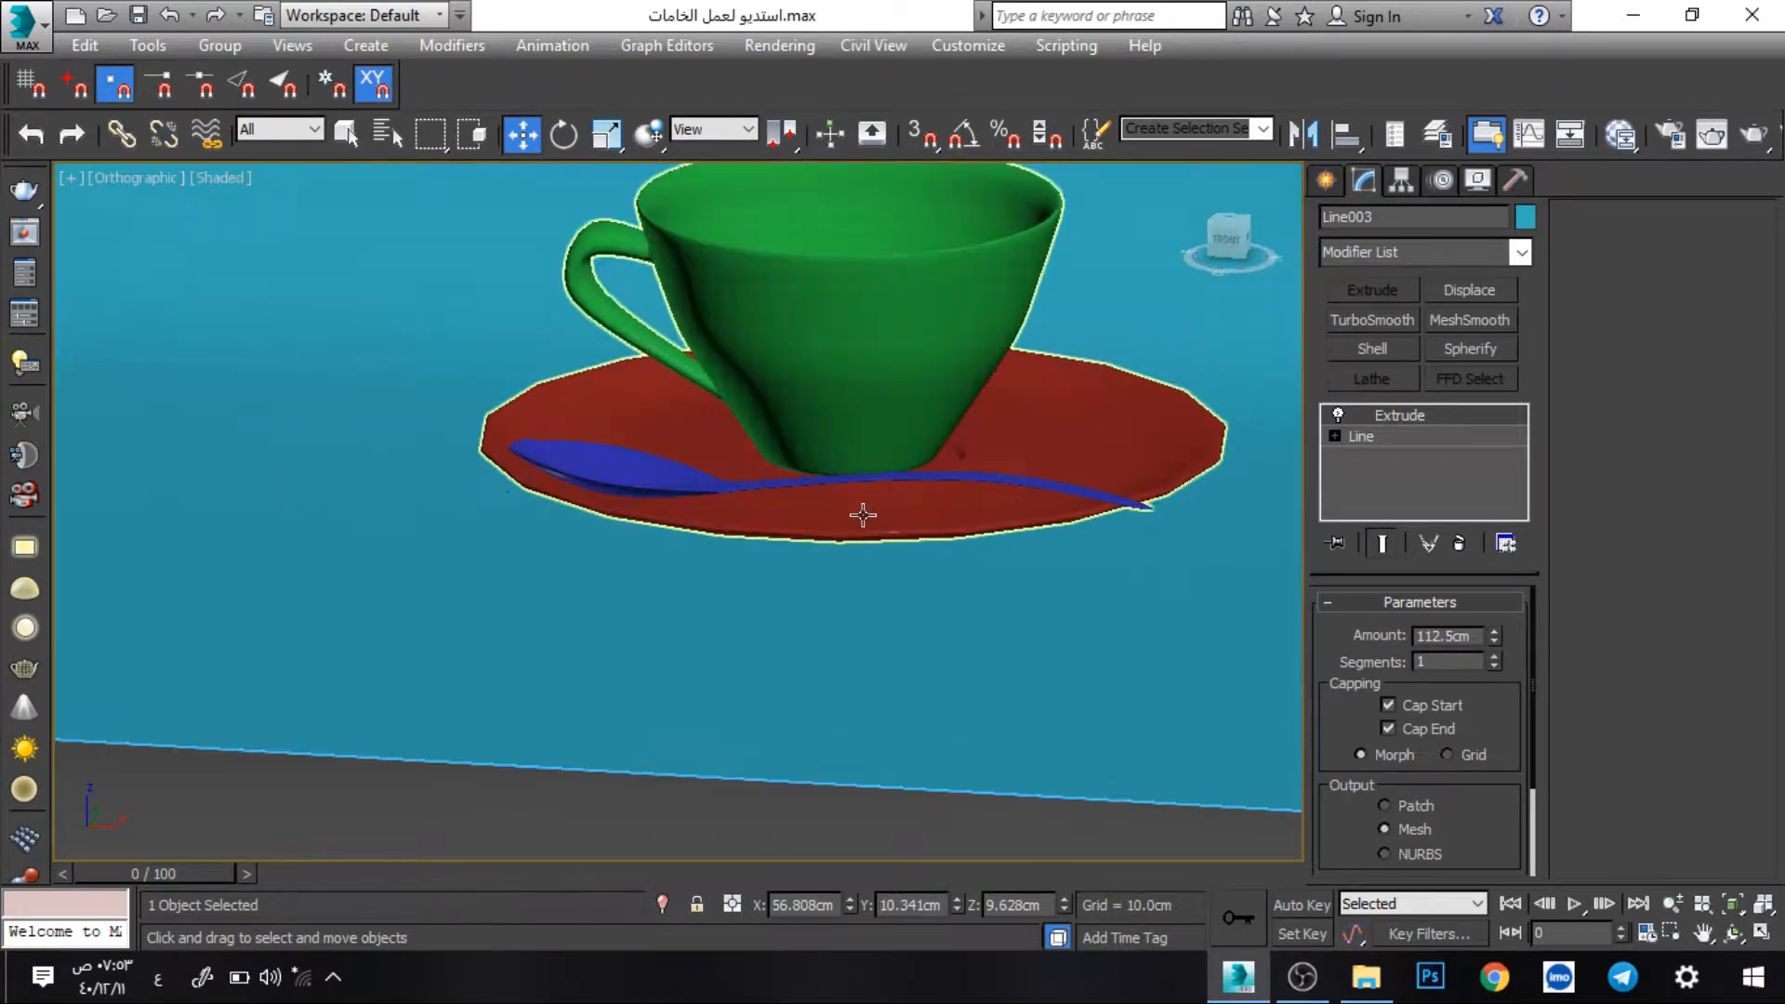
- Select the cup, saucer and spoon group and hide it
left_click(860, 405)
scroll(849, 389, "up", 4)
middle_click_drag(849, 395, 859, 394, "alt")
scroll(721, 511, "down", 4)
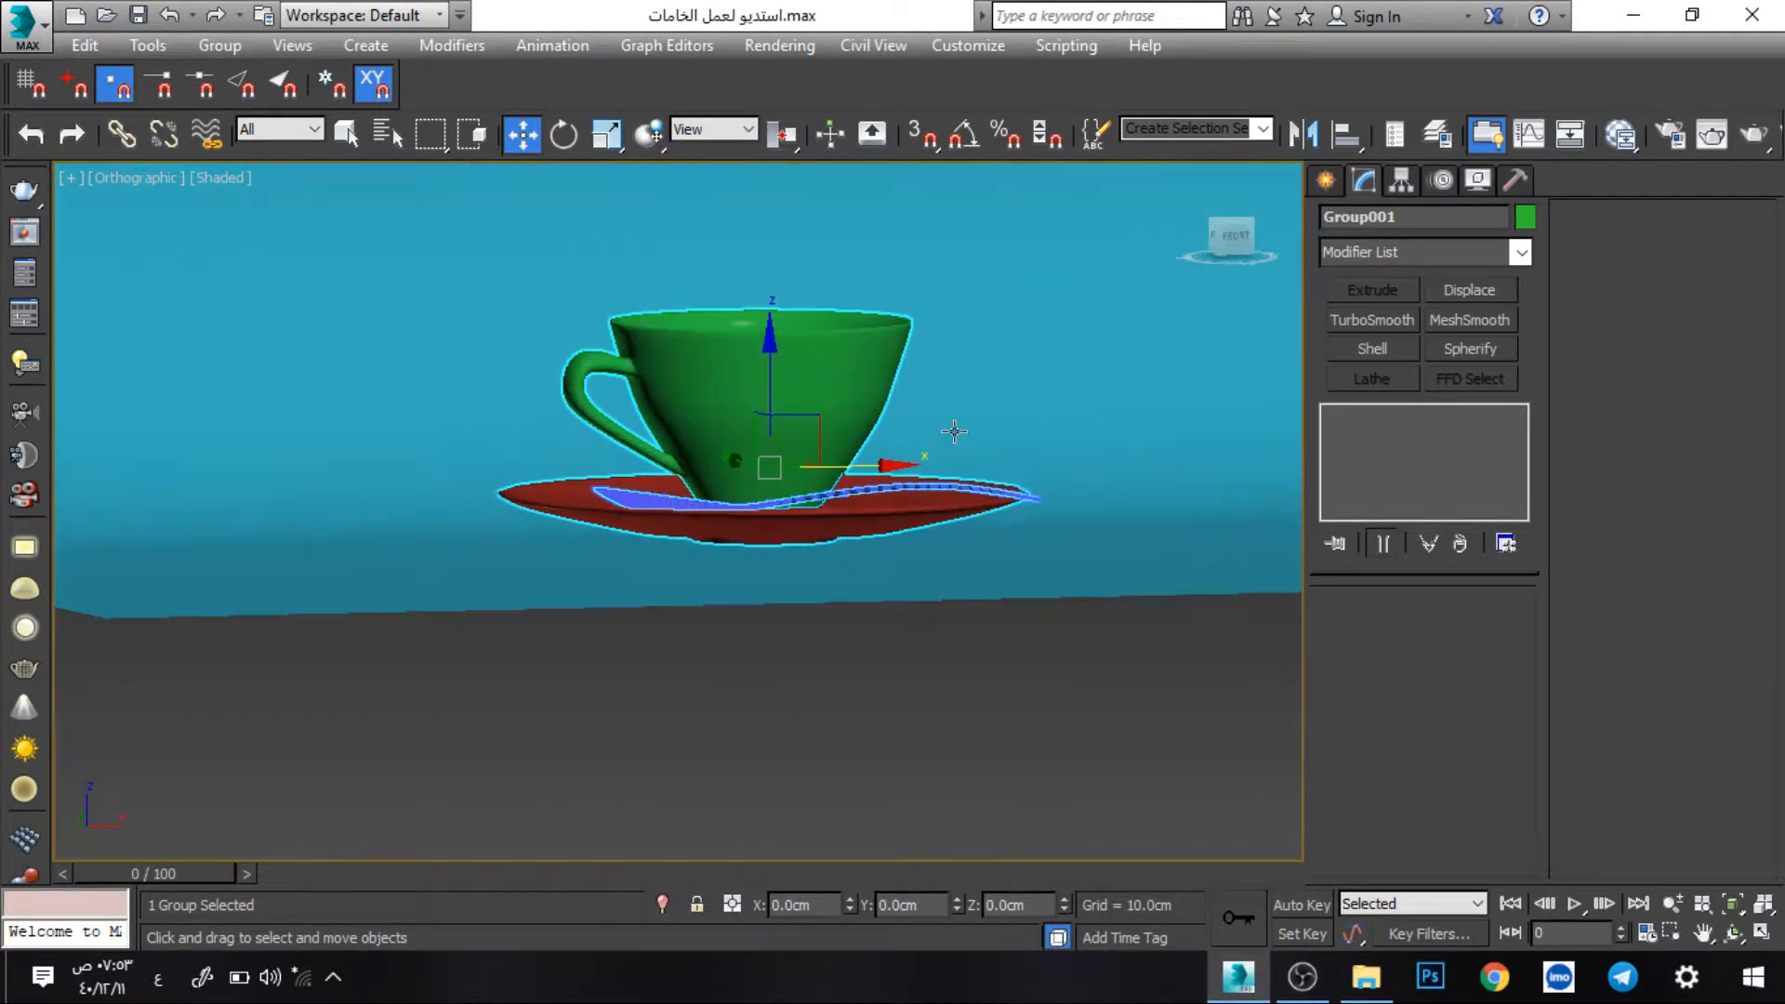
middle_click_drag(735, 483, 781, 514, "alt")
scroll(786, 512, "down", 4)
right_click(778, 493)
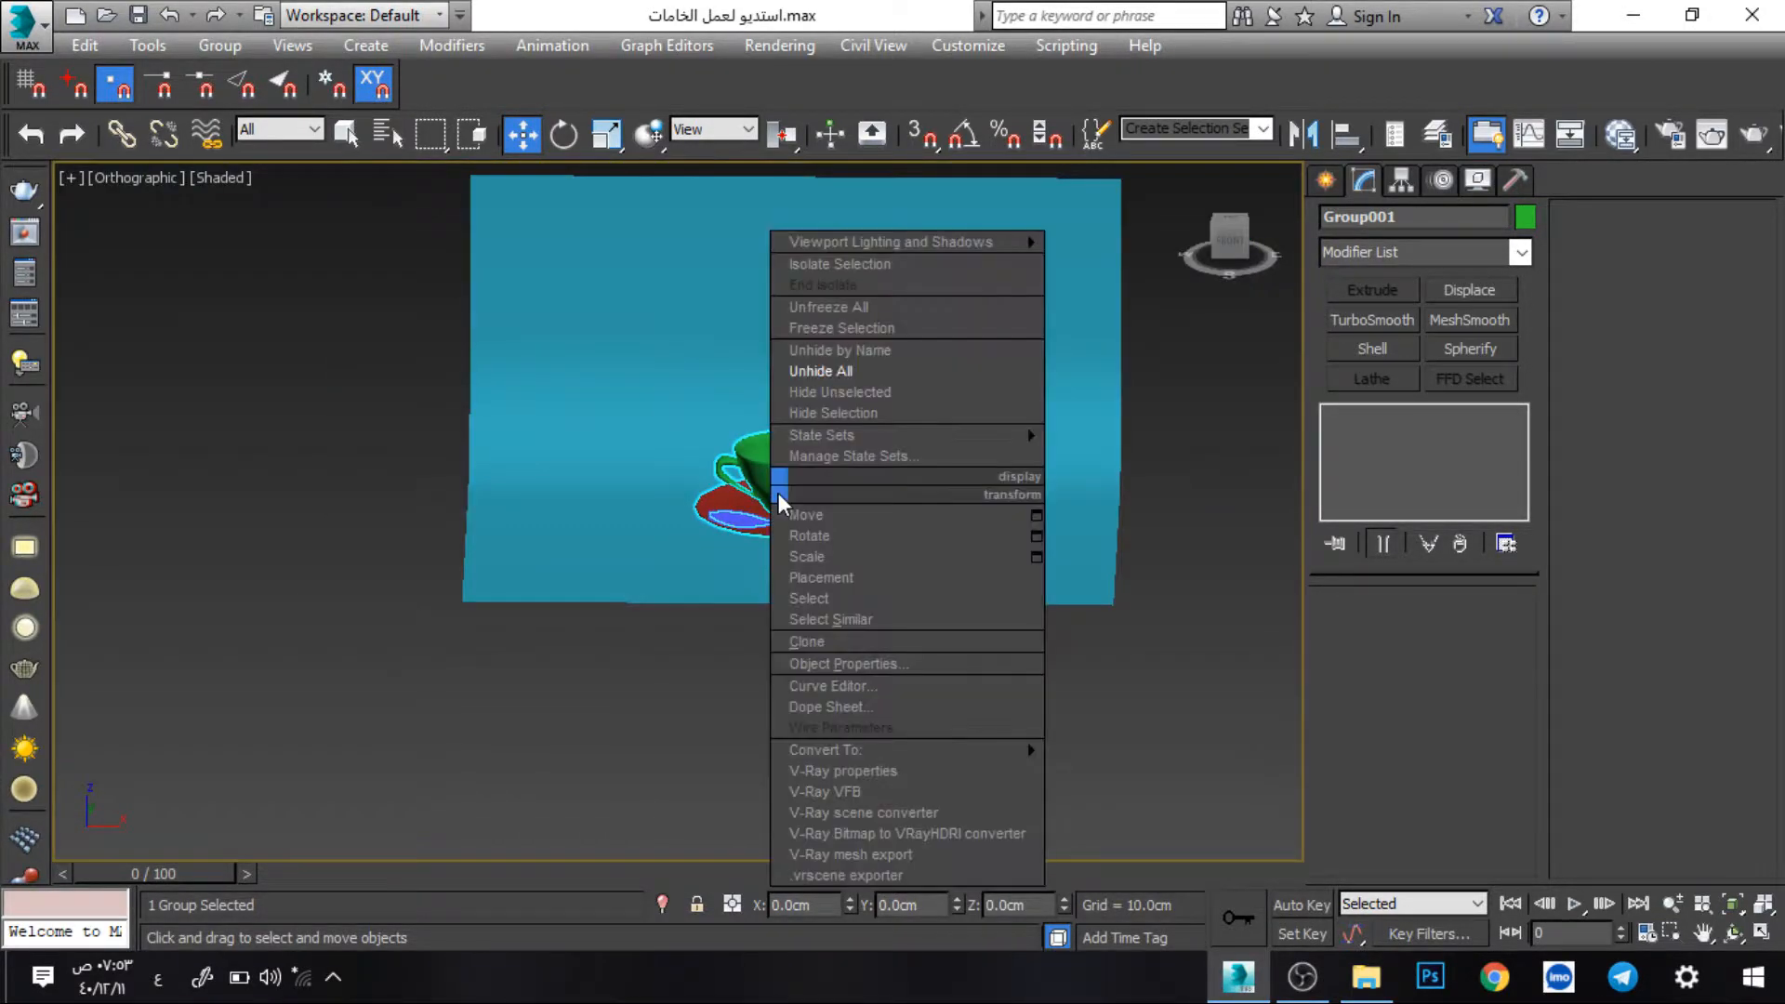
left_click(863, 411)
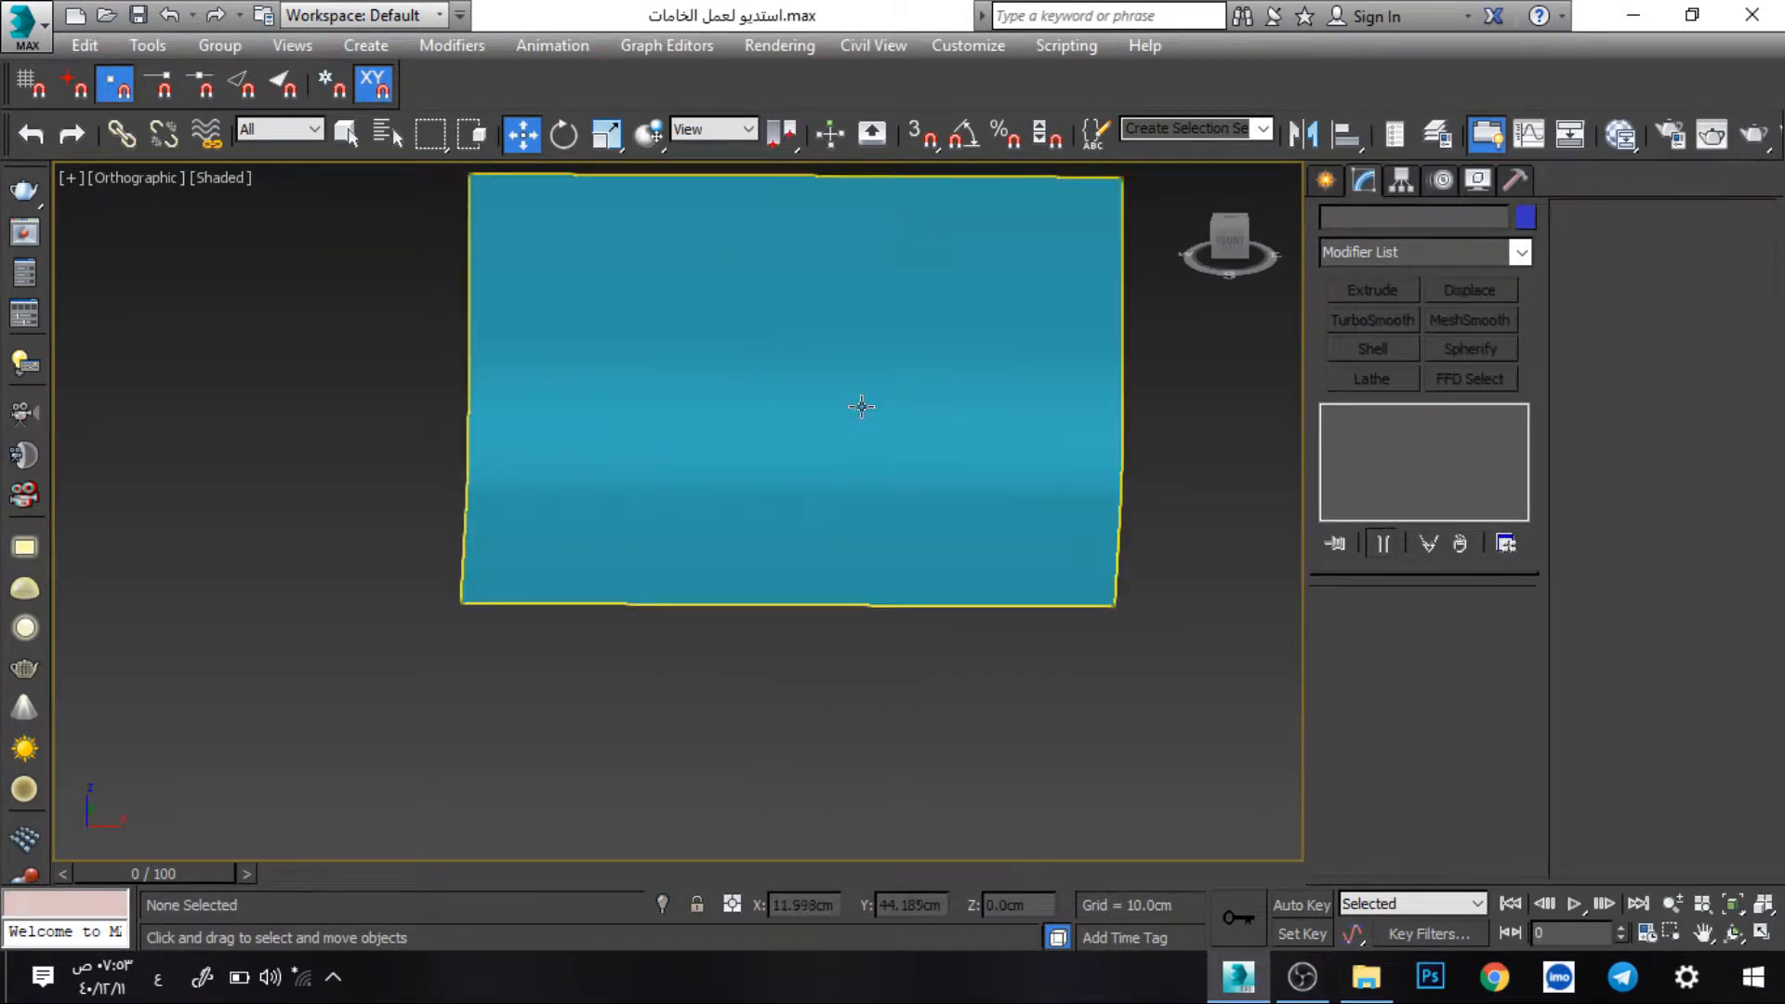
- Create a V-Ray plane light over the middle of the backdrop in the top view, about 54.5 by 30.6 cm
middle_click_drag(861, 402, 906, 476, "alt")
key("t")
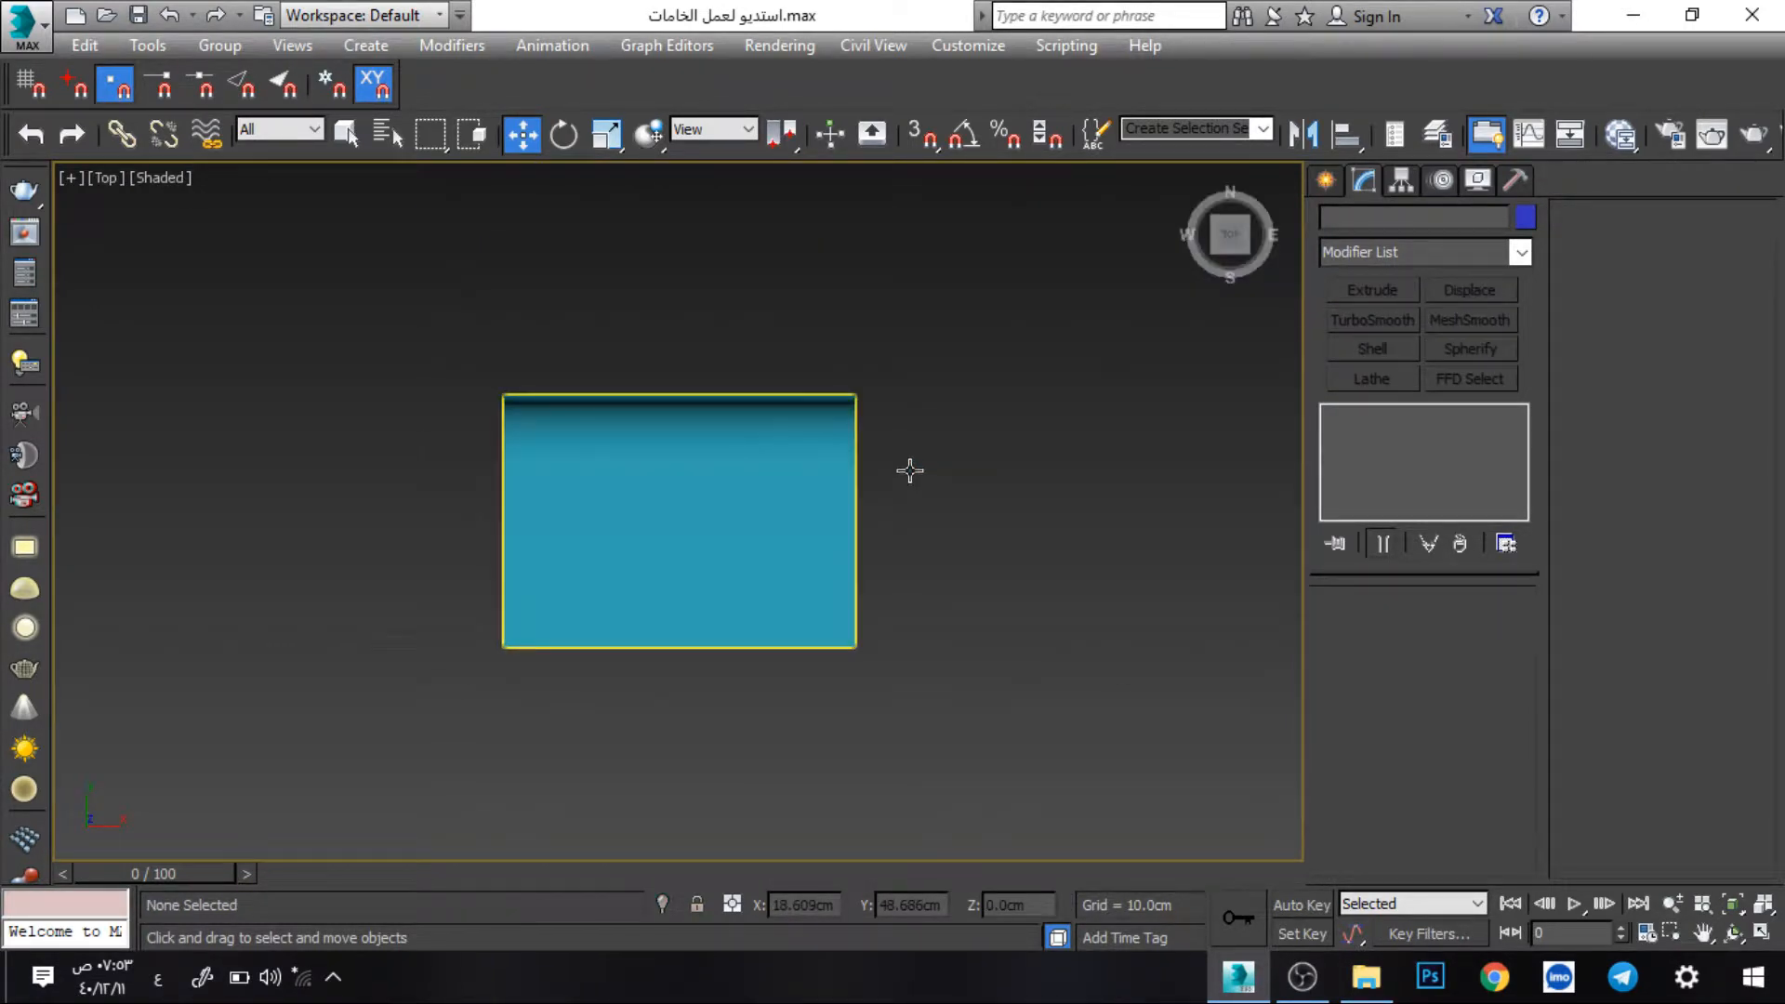
scroll(638, 563, "up", 4)
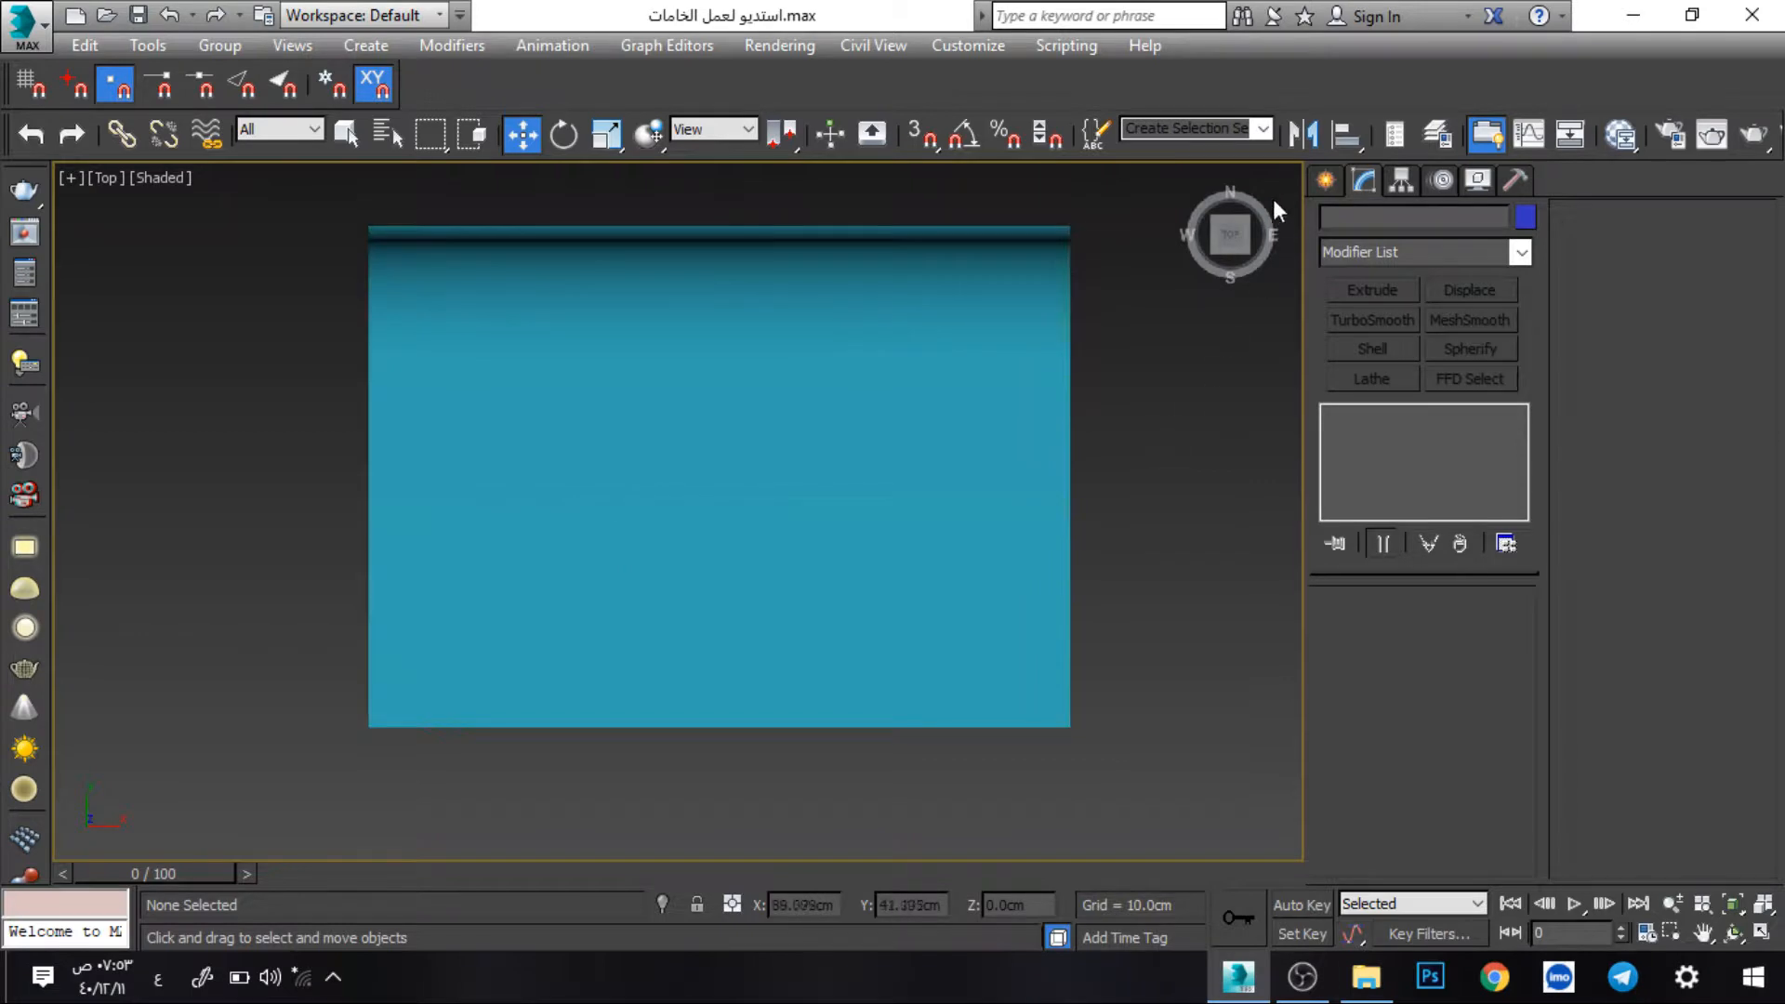
left_click(1326, 181)
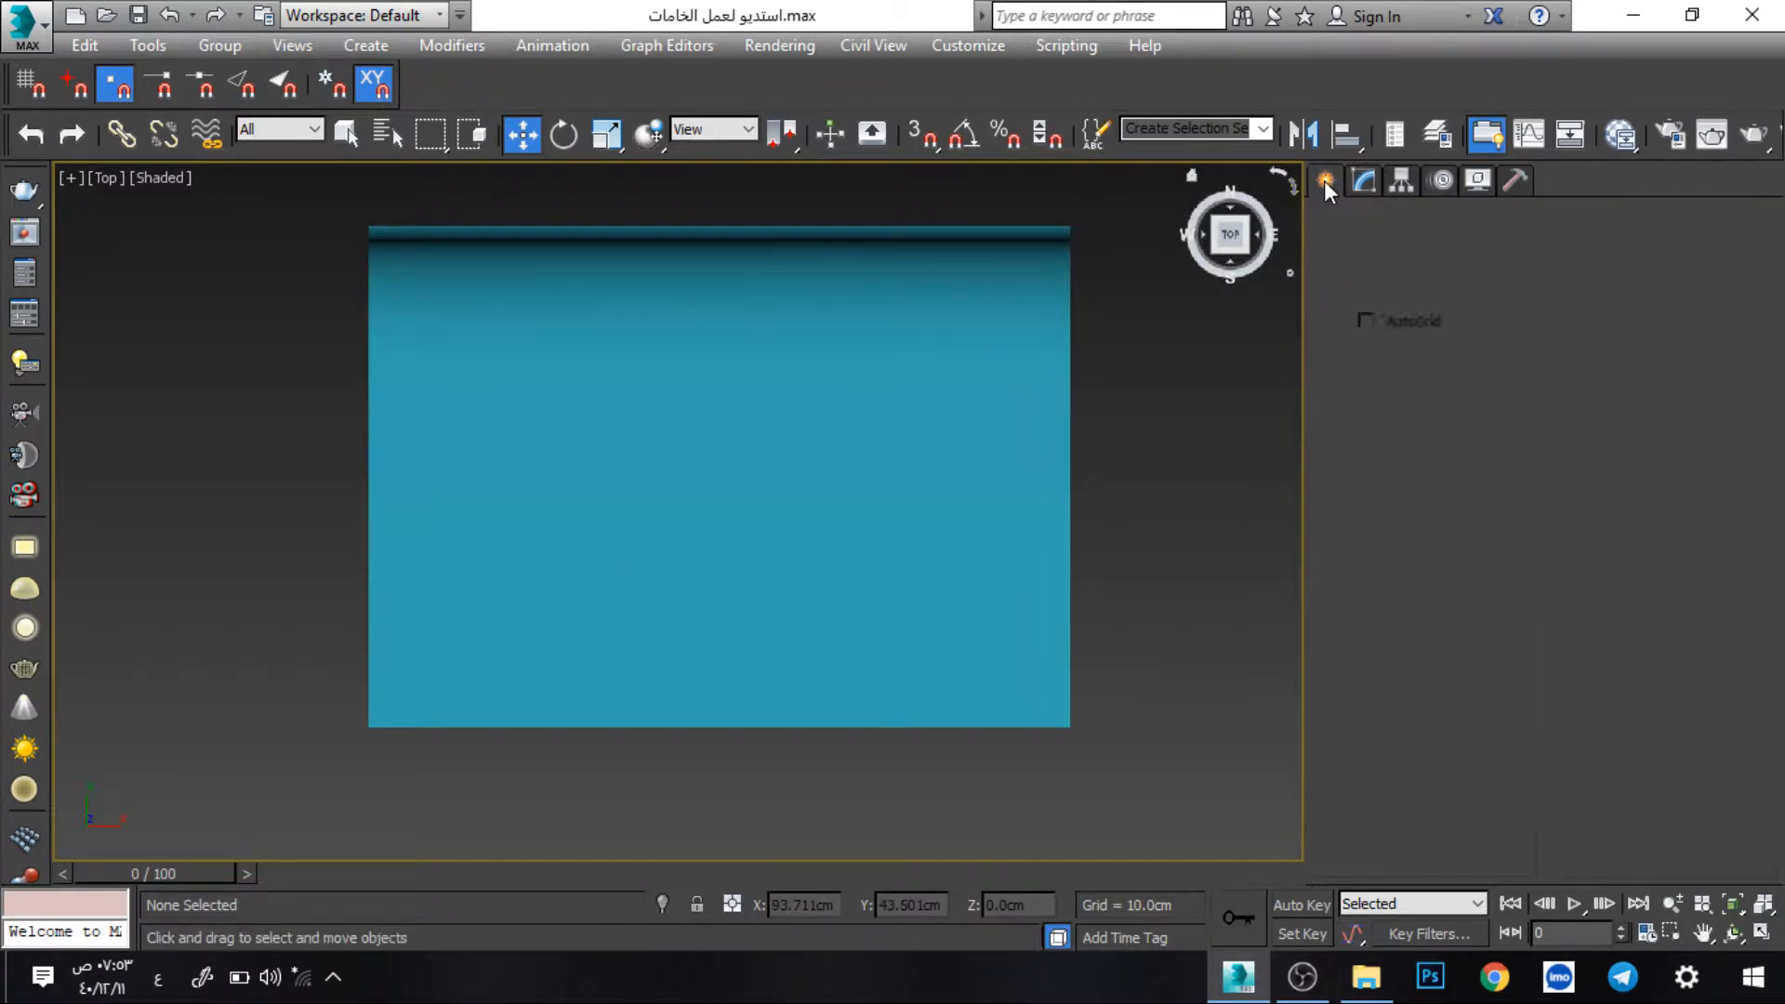
left_click(1395, 225)
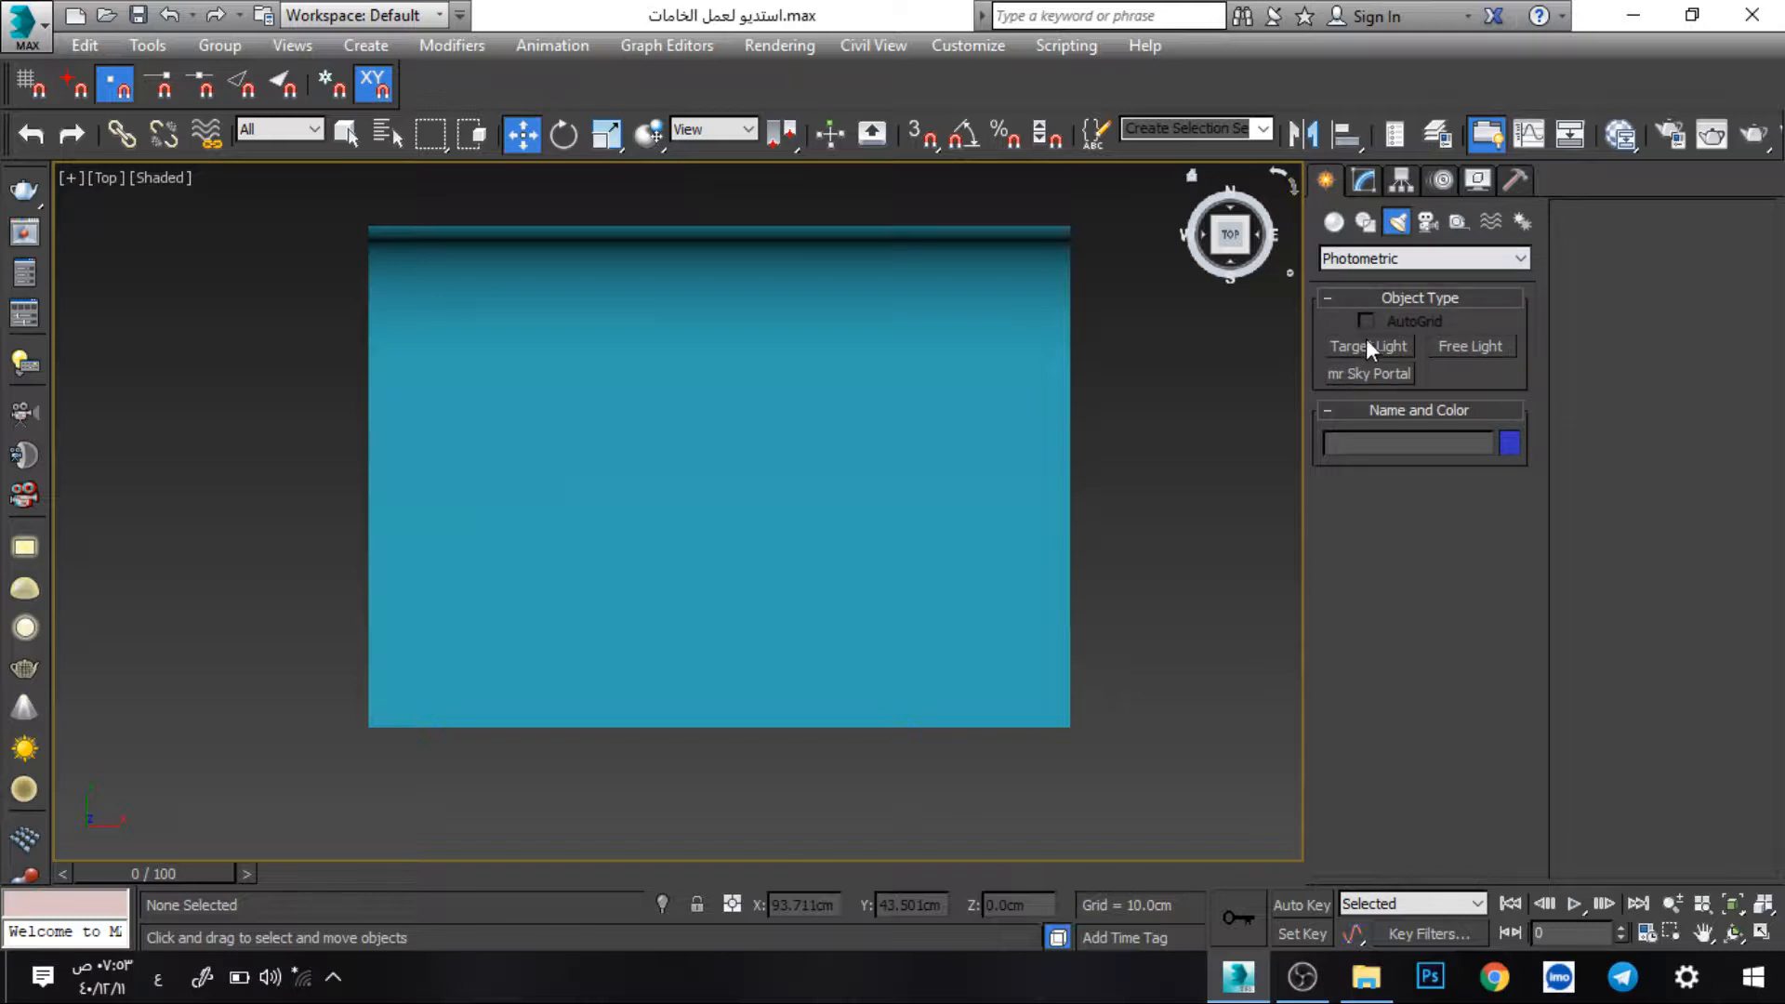
left_click(1367, 270)
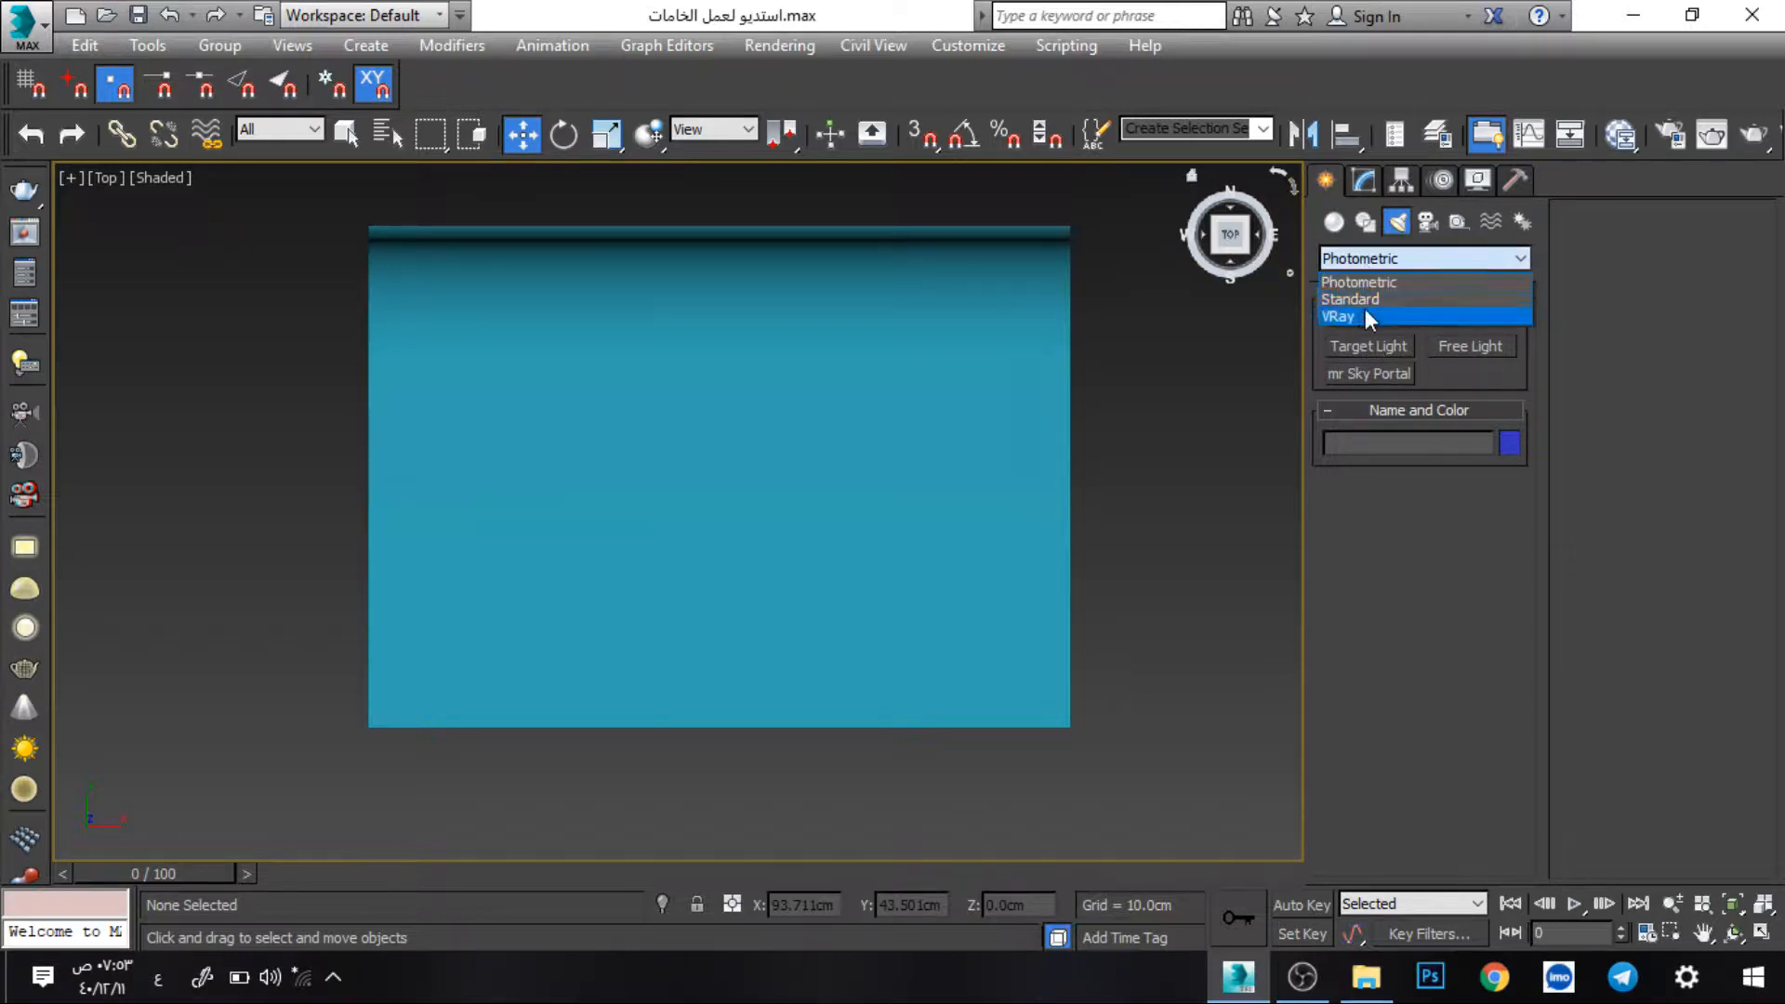
left_click(1365, 316)
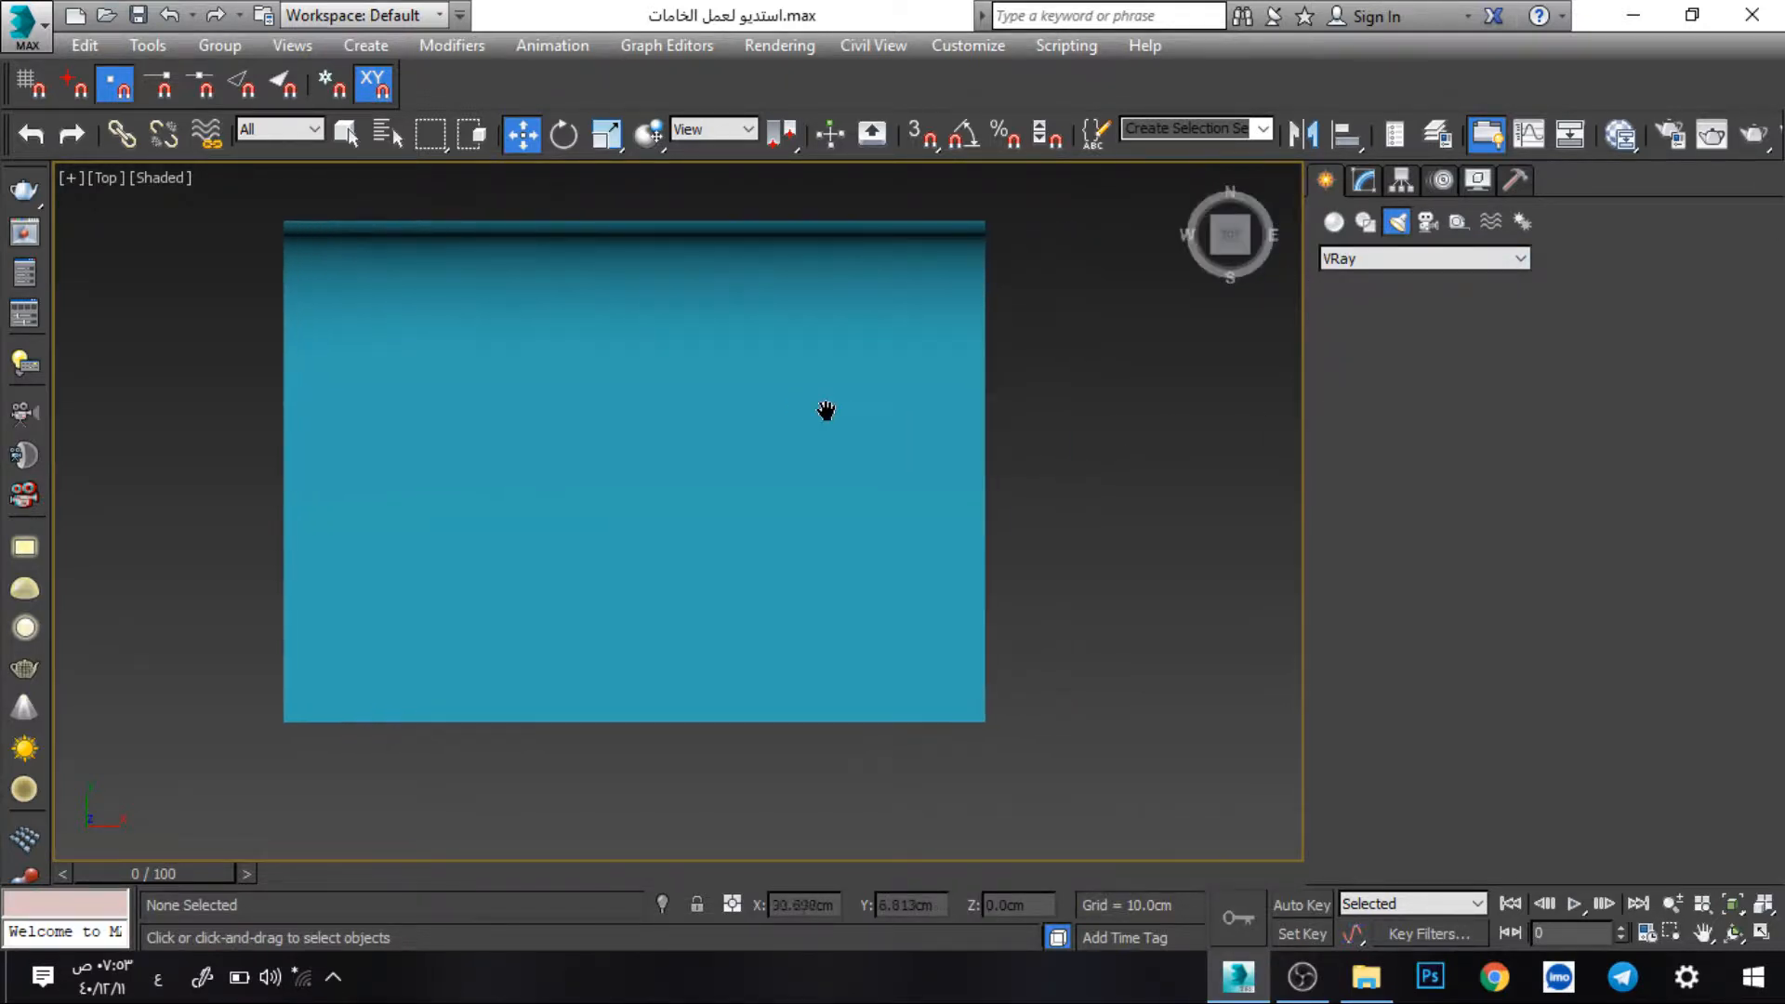
scroll(810, 546, "down", 3)
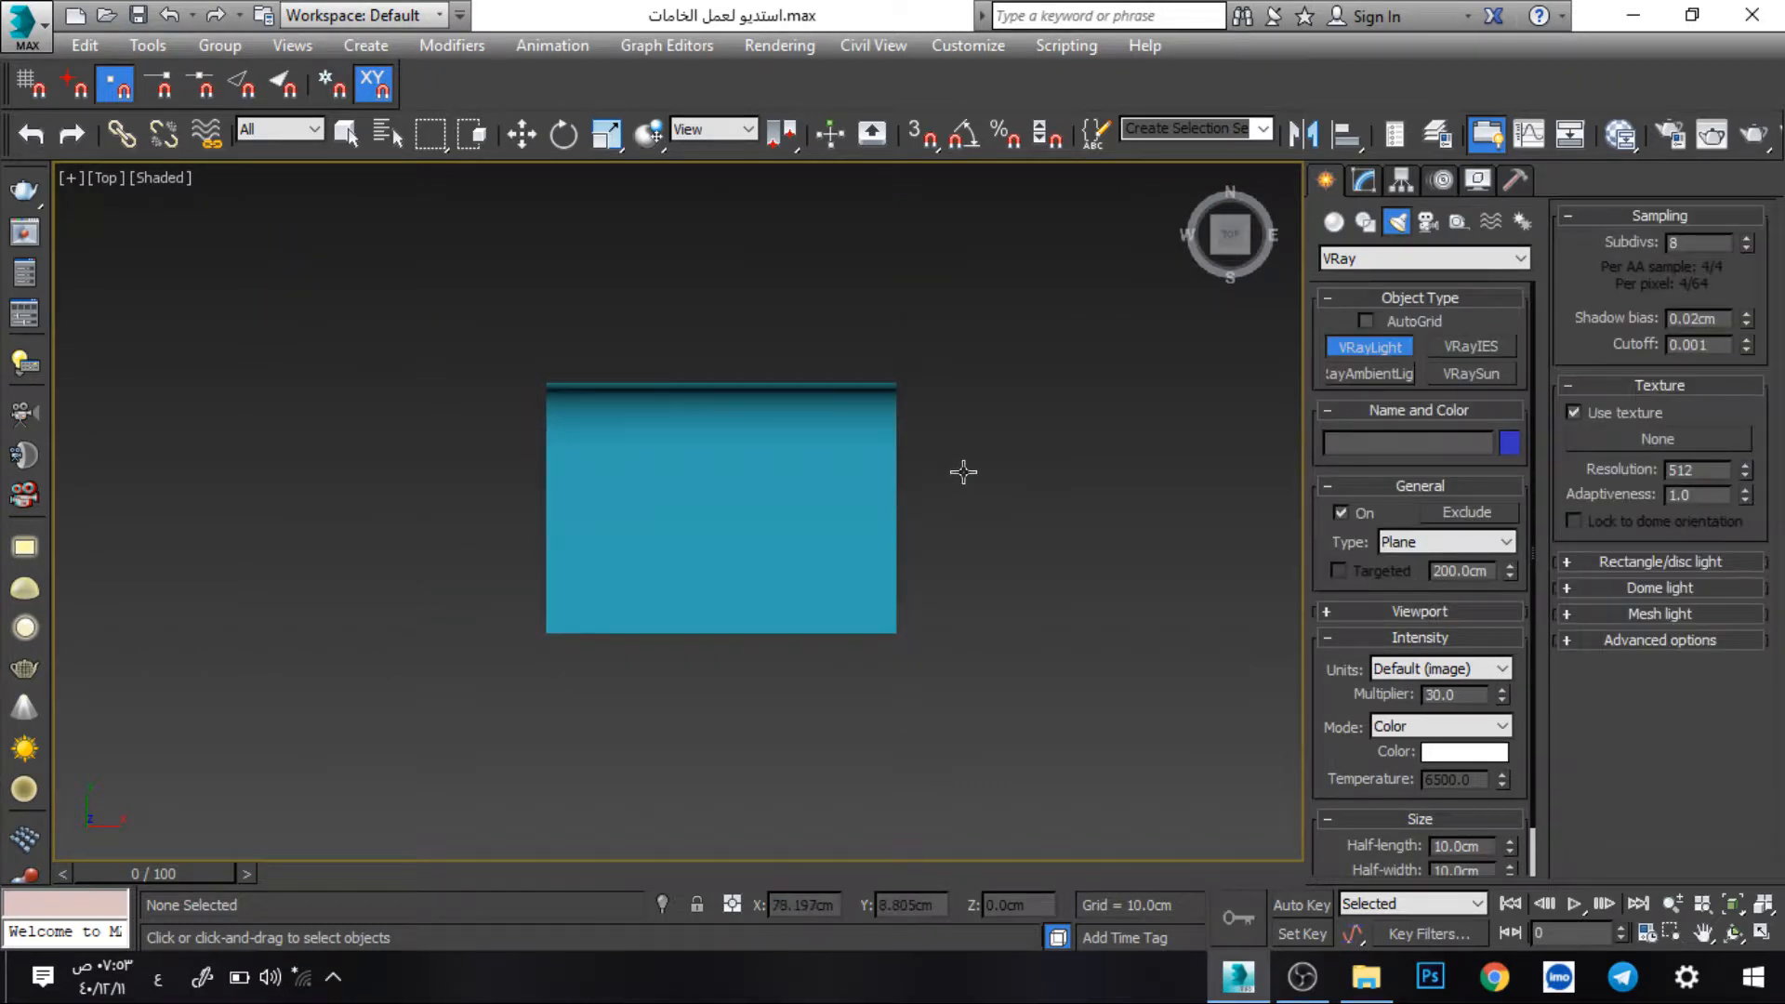
left_click(1411, 542)
left_click(1415, 550)
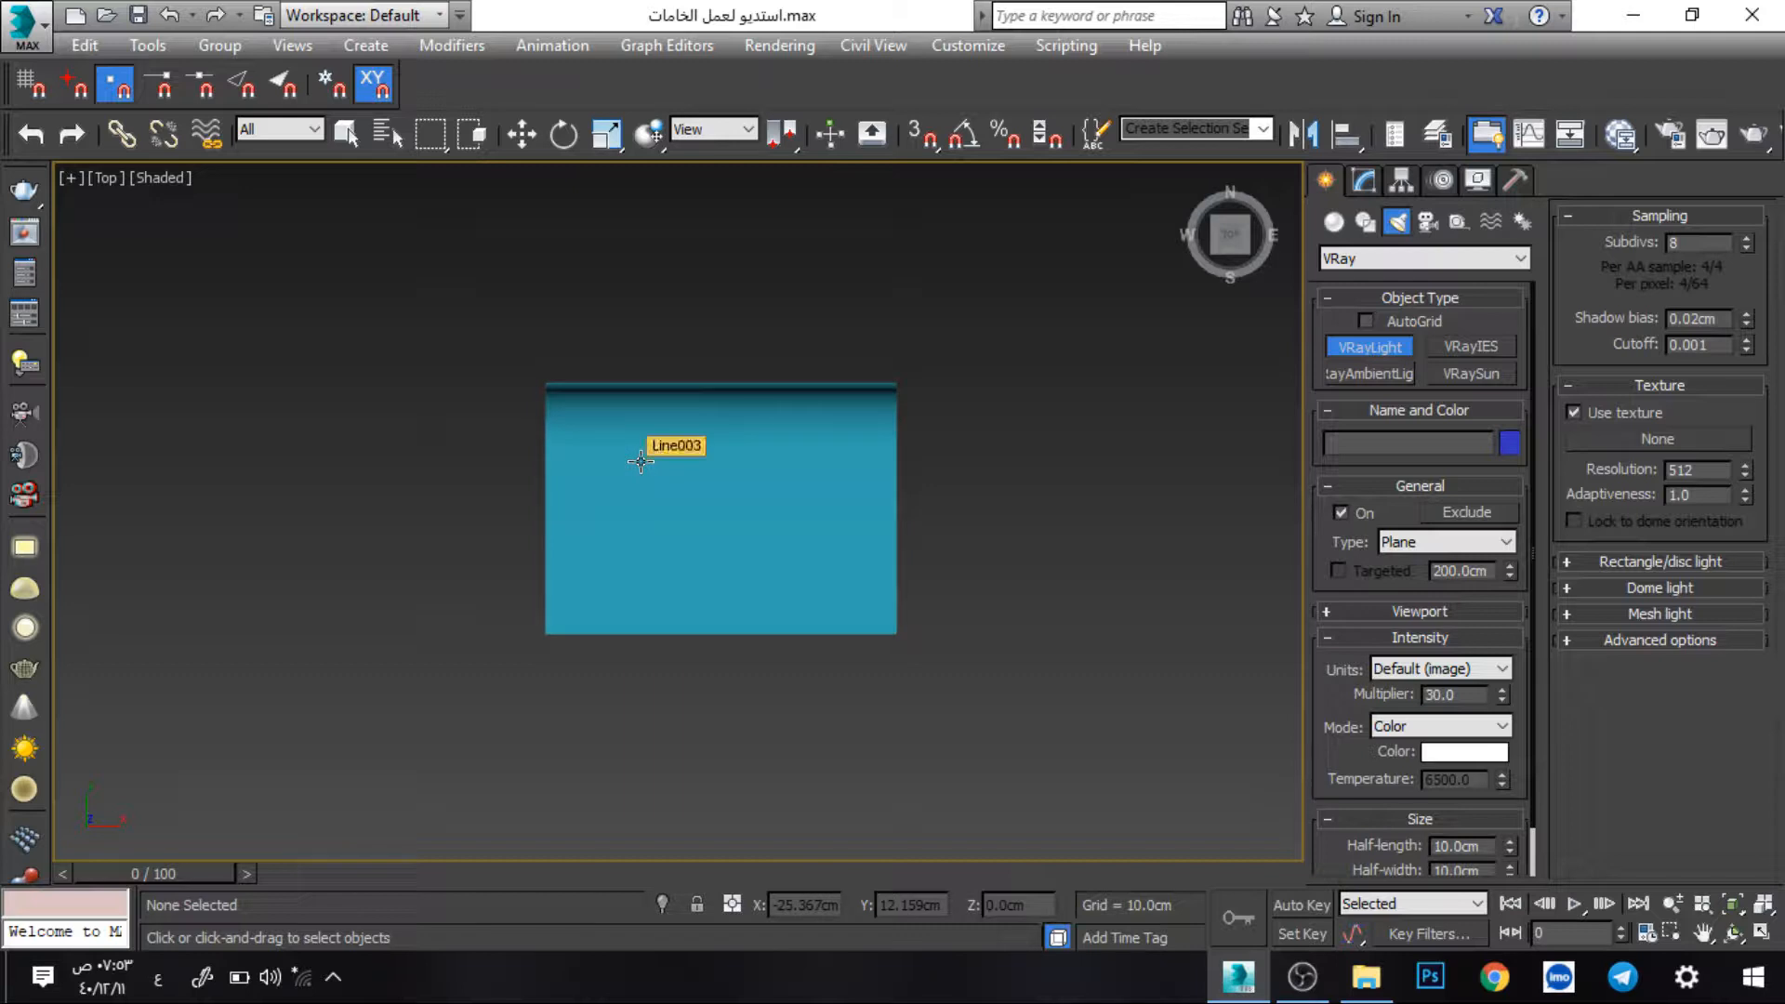
left_click_drag(648, 467, 818, 561)
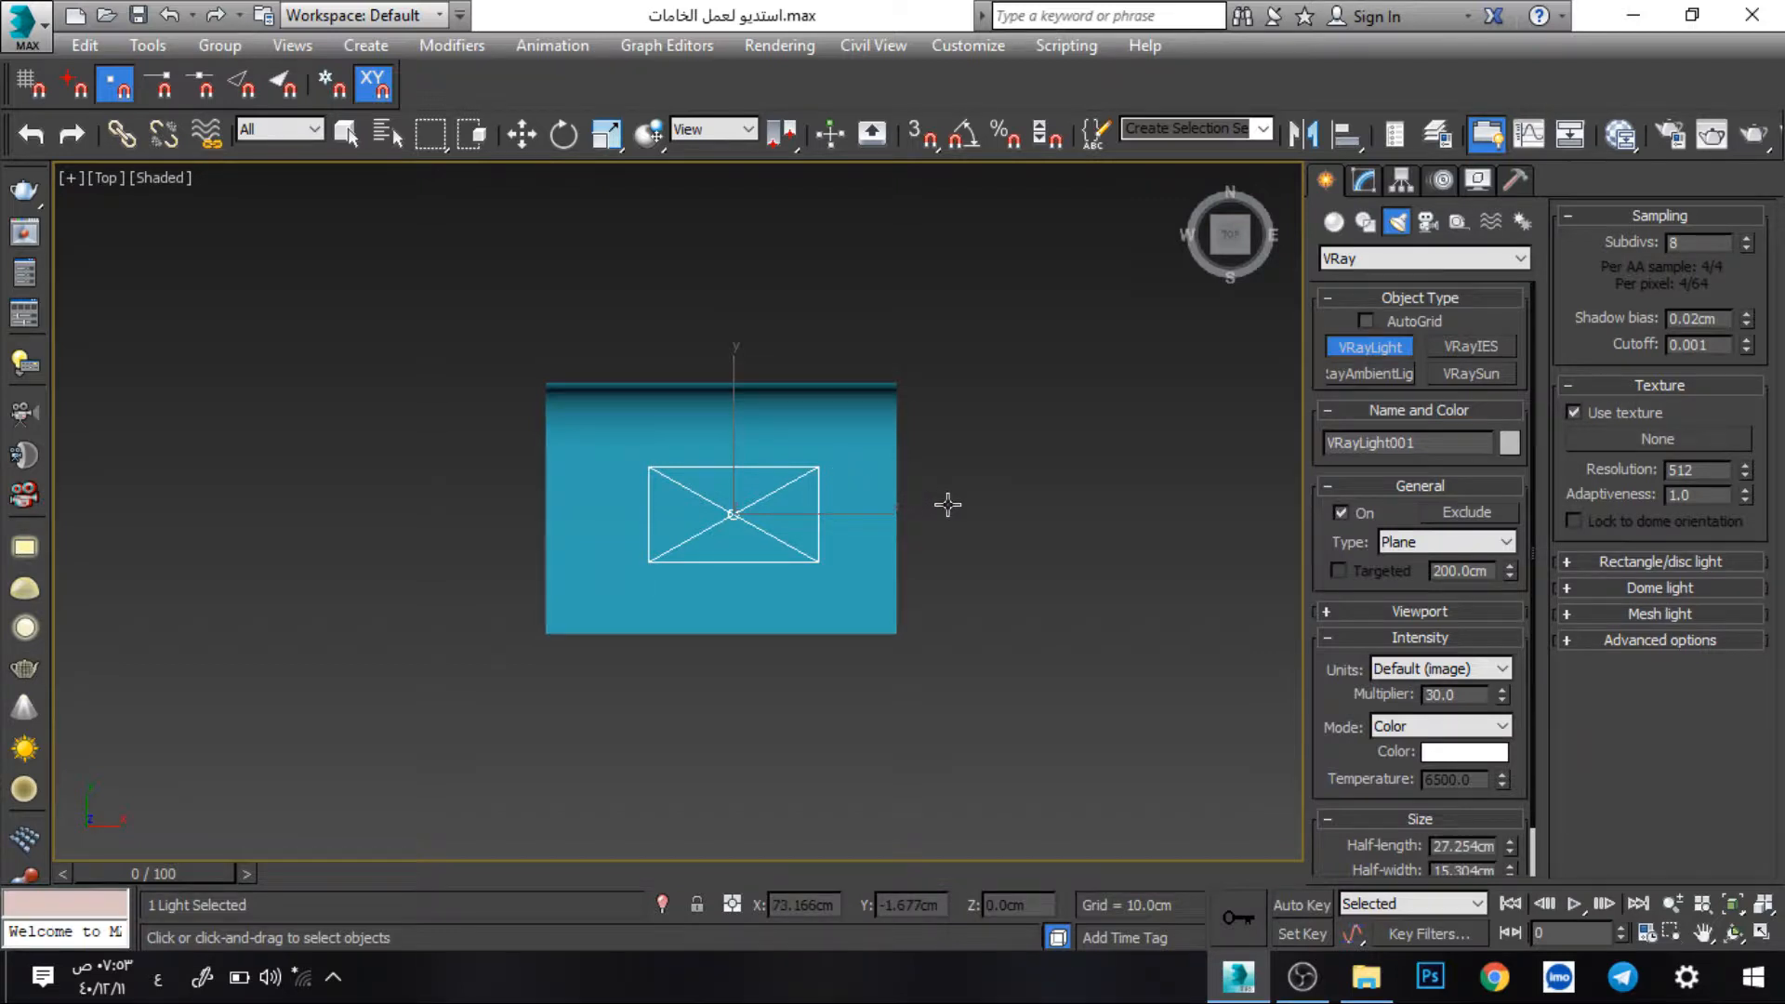
- Display edged faces in the front view and raise the plane light above the backdrop to about Z 57.8 cm
key("w")
key("f")
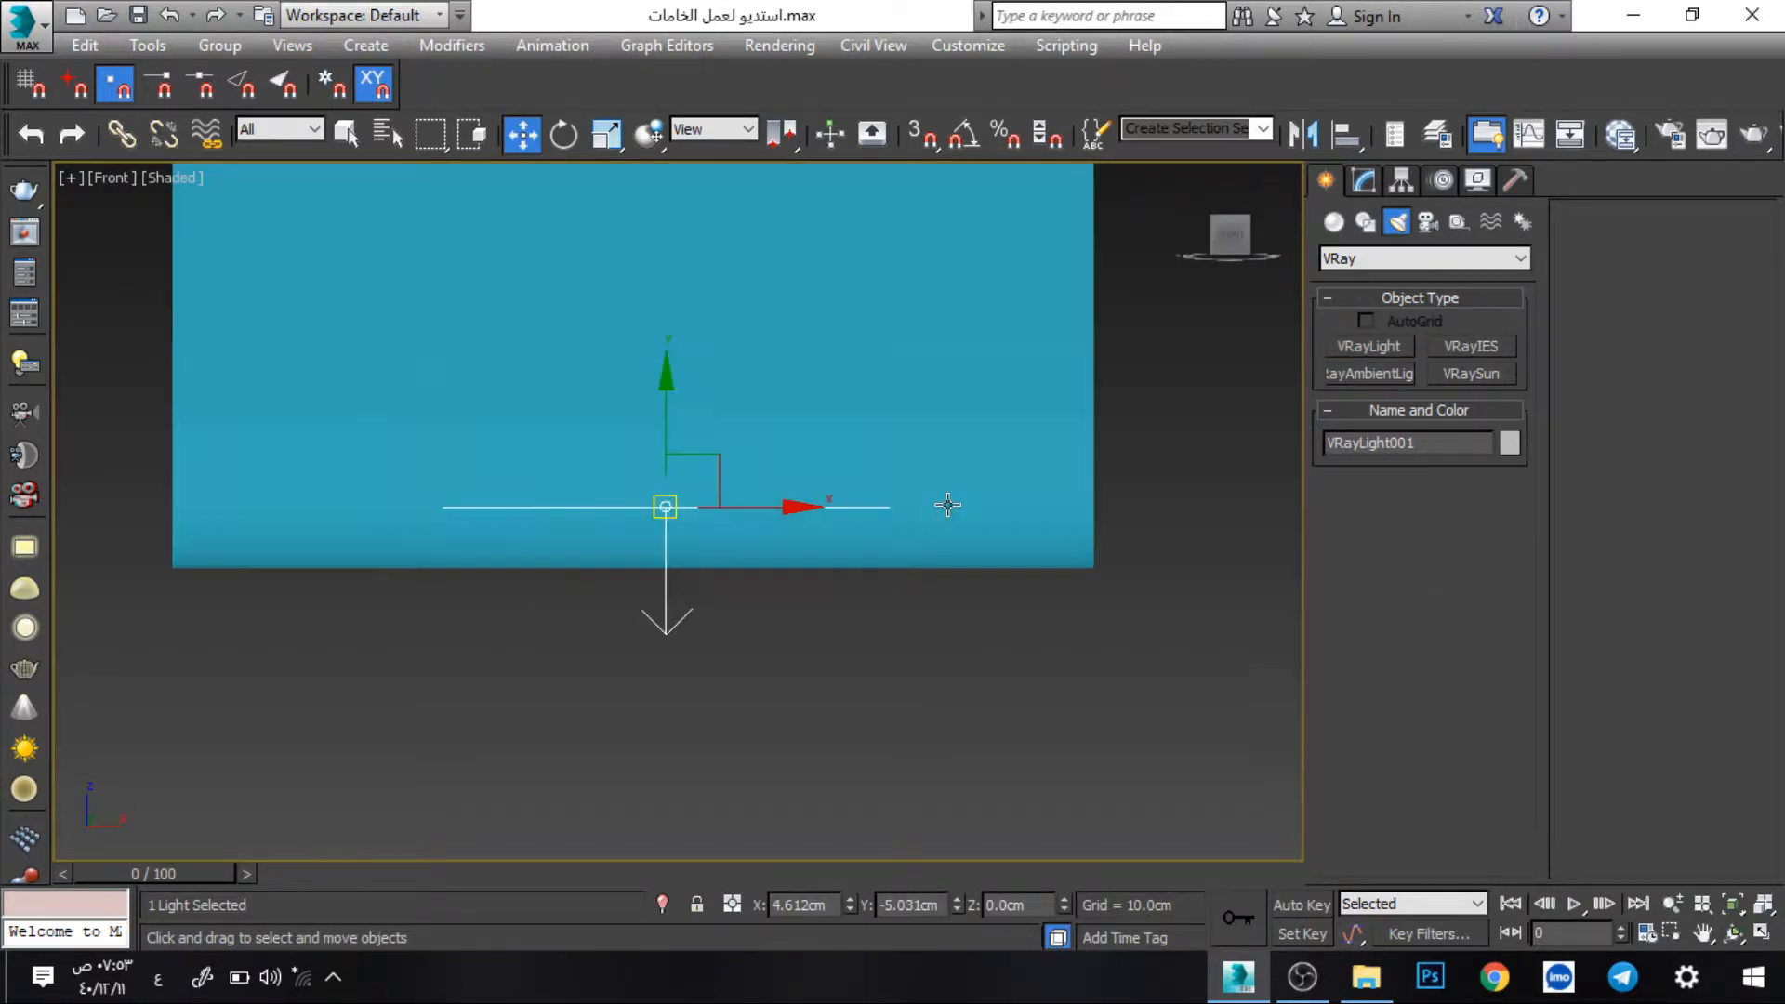
scroll(688, 488, "down", 3)
scroll(671, 471, "up", 2)
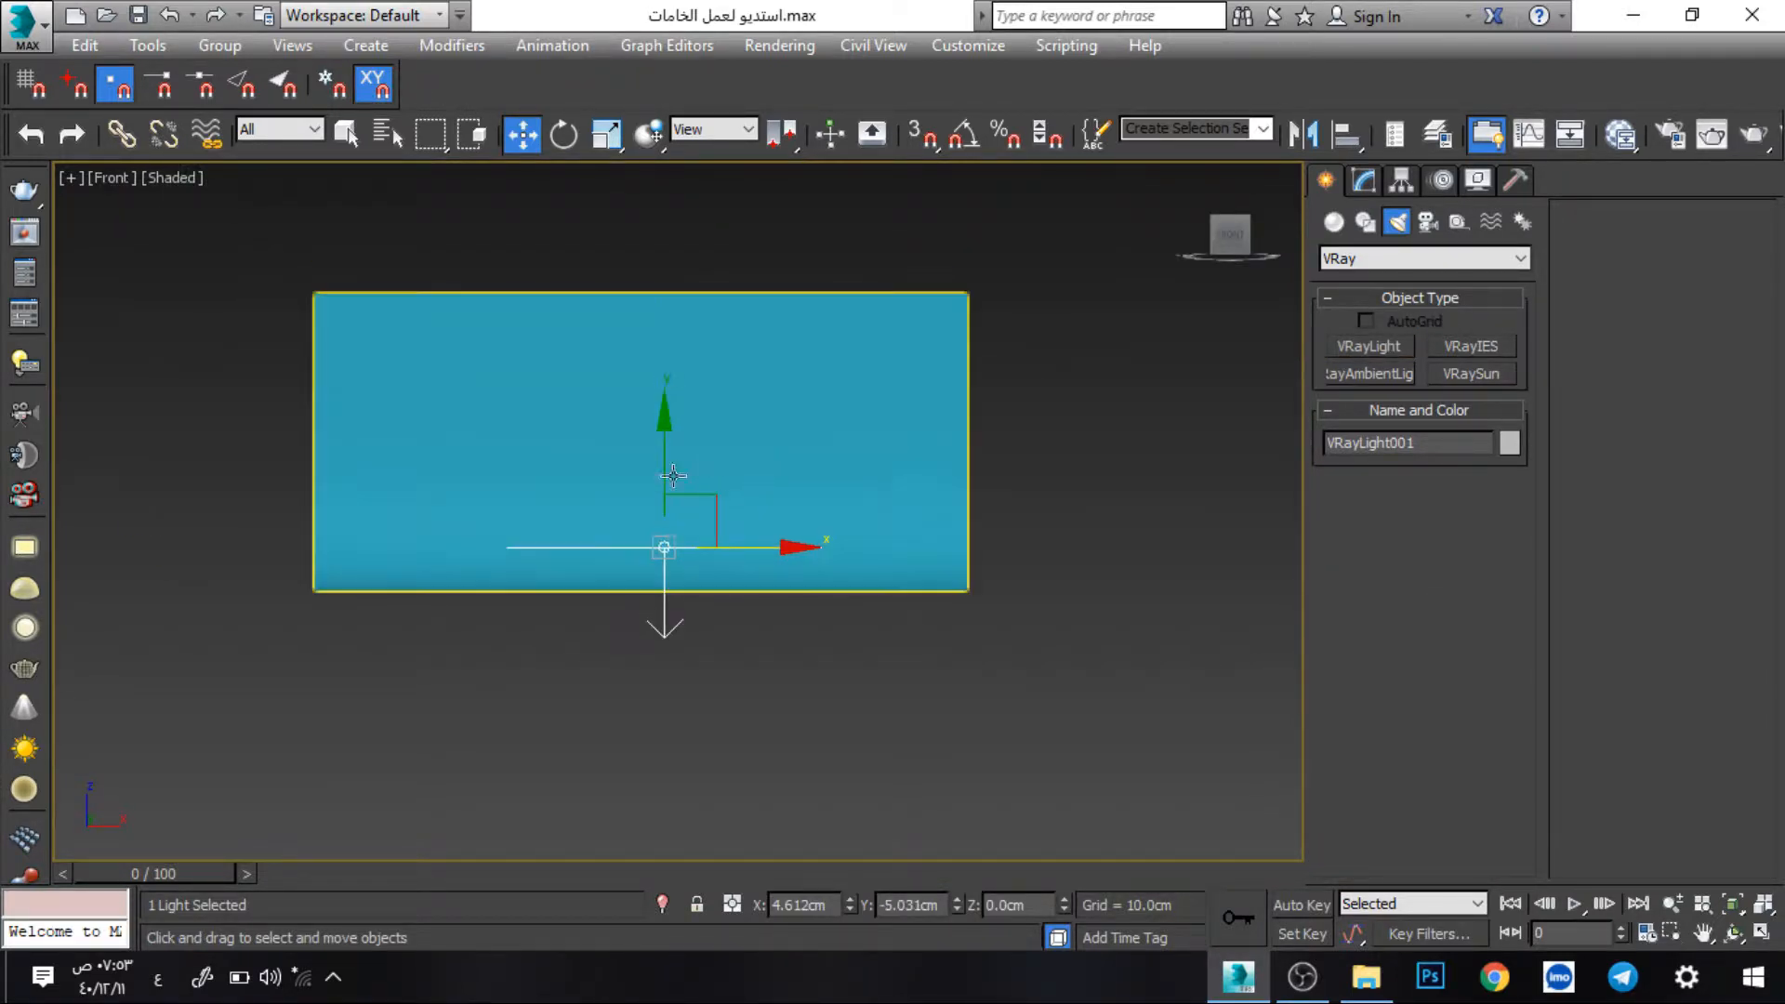
key("F4")
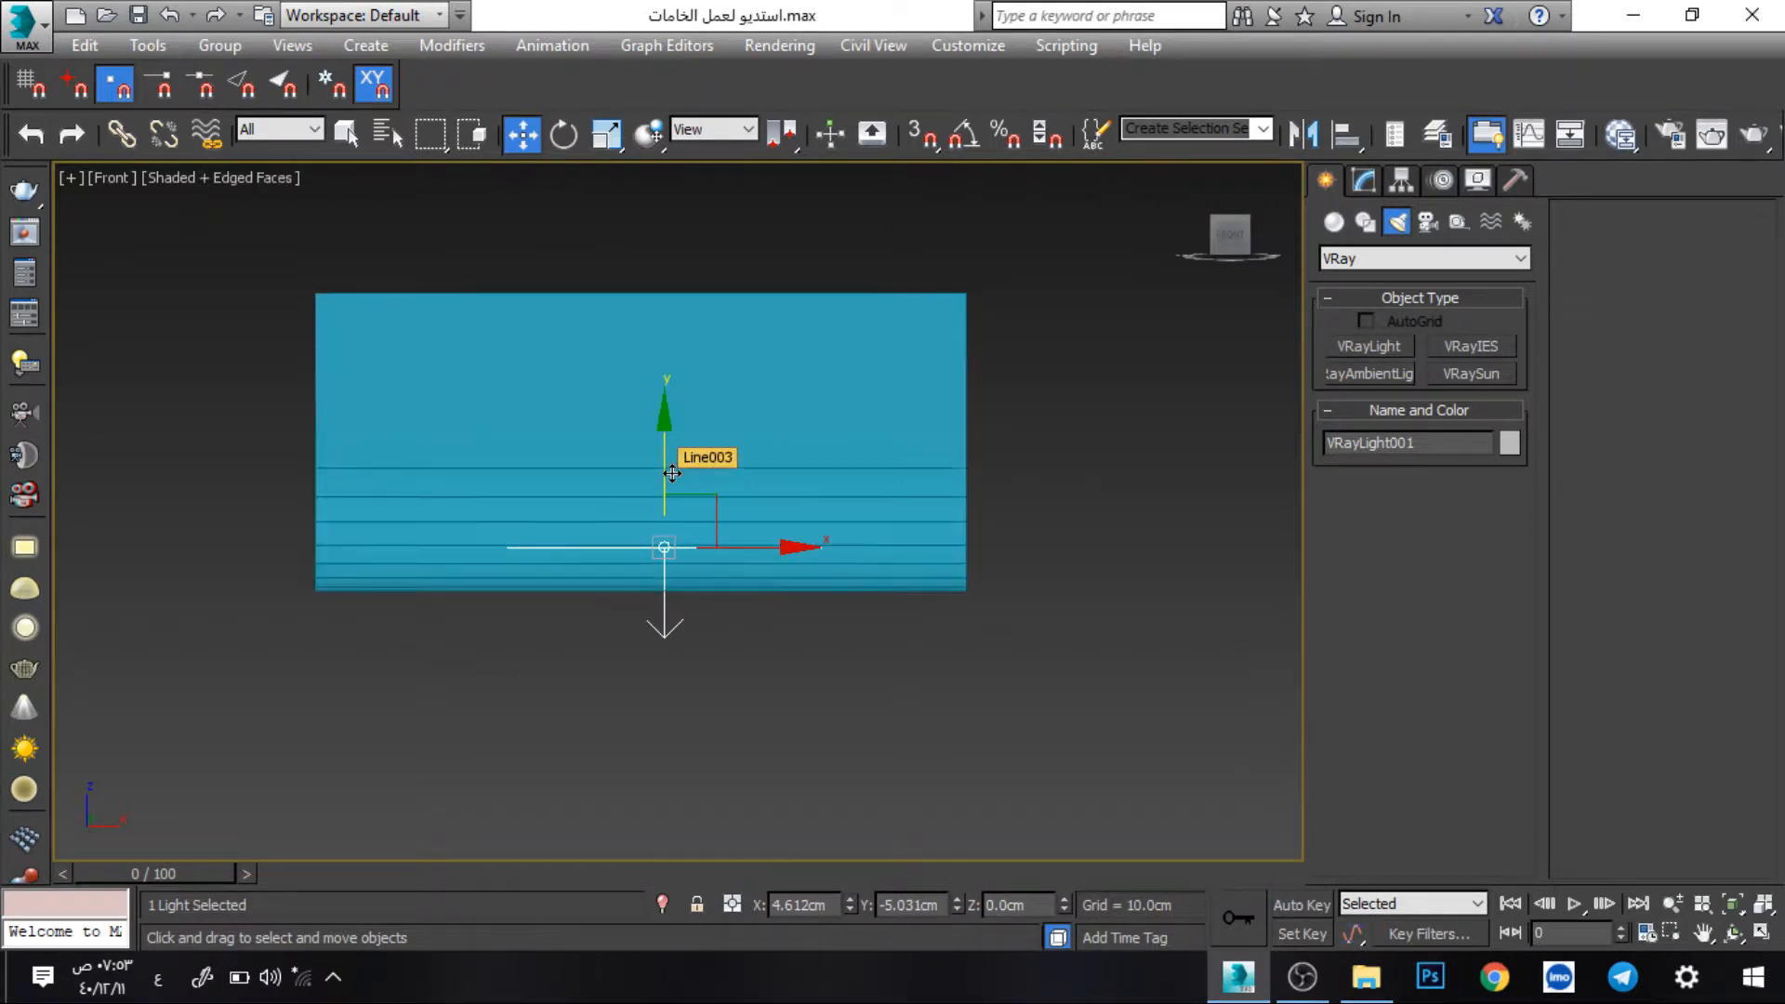
left_click_drag(664, 462, 688, 132)
middle_click_drag(738, 303, 744, 336)
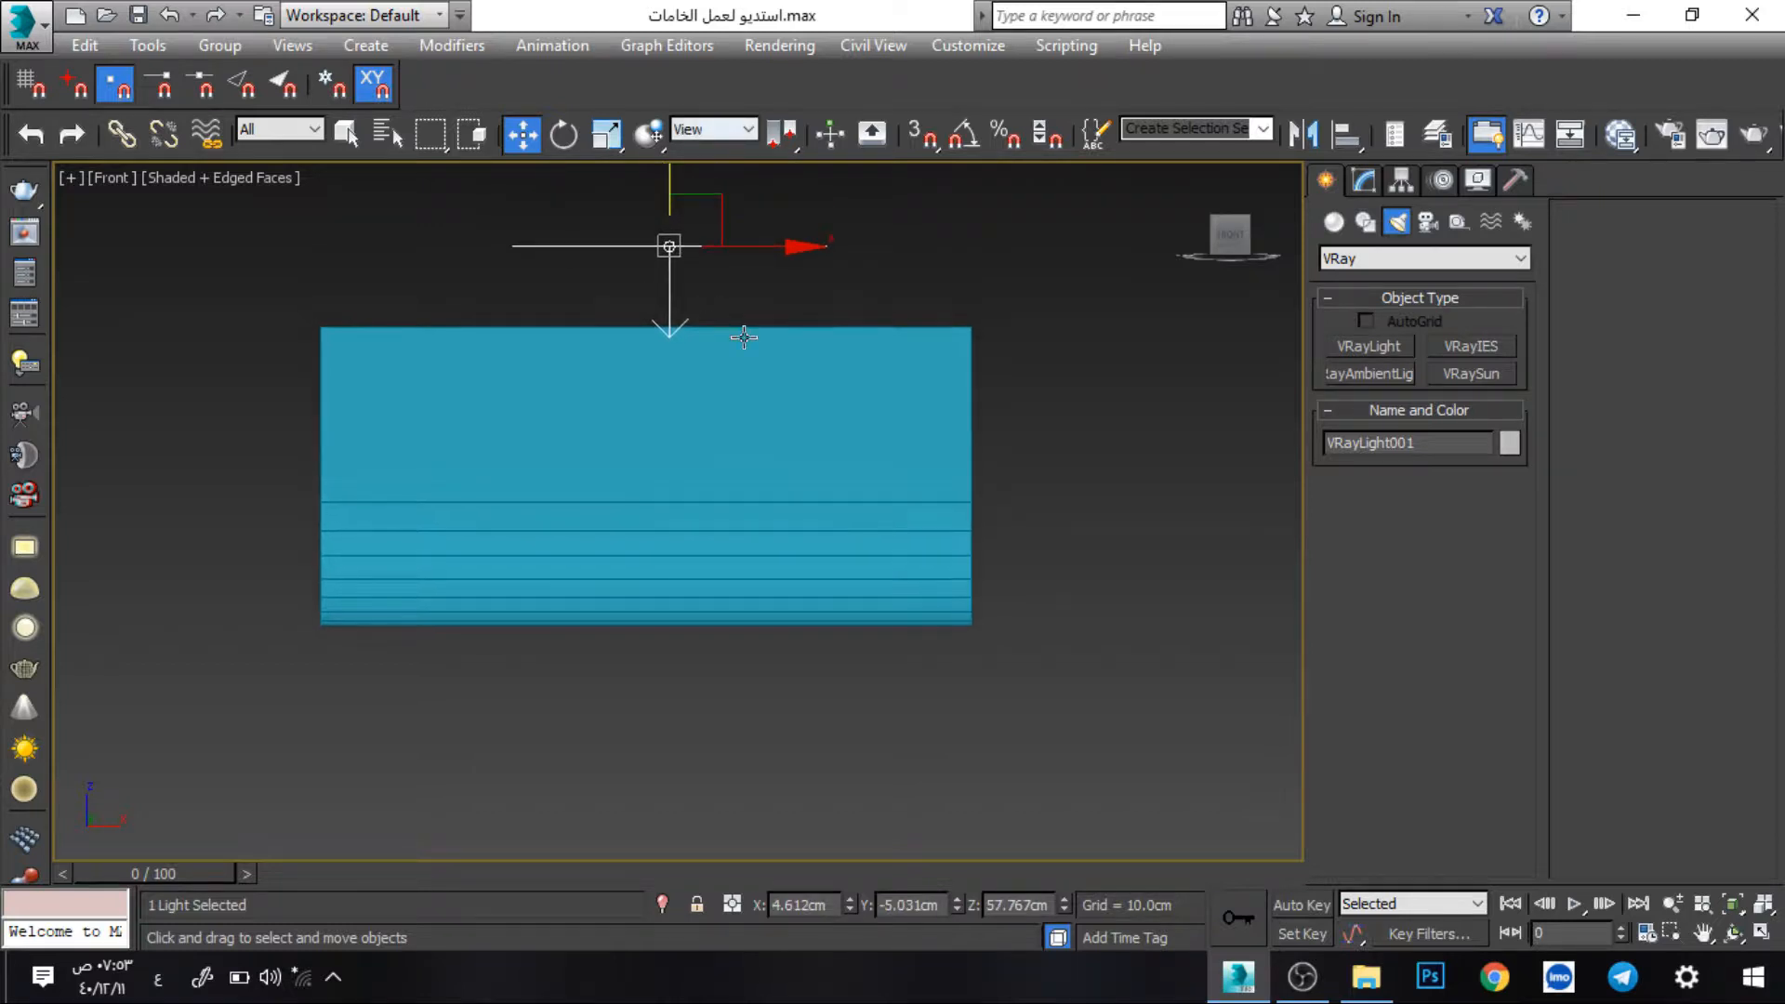
- Make the plane light targeted and raise its target to about Z 1 cm, within the height of the backdrop
left_click(1363, 190)
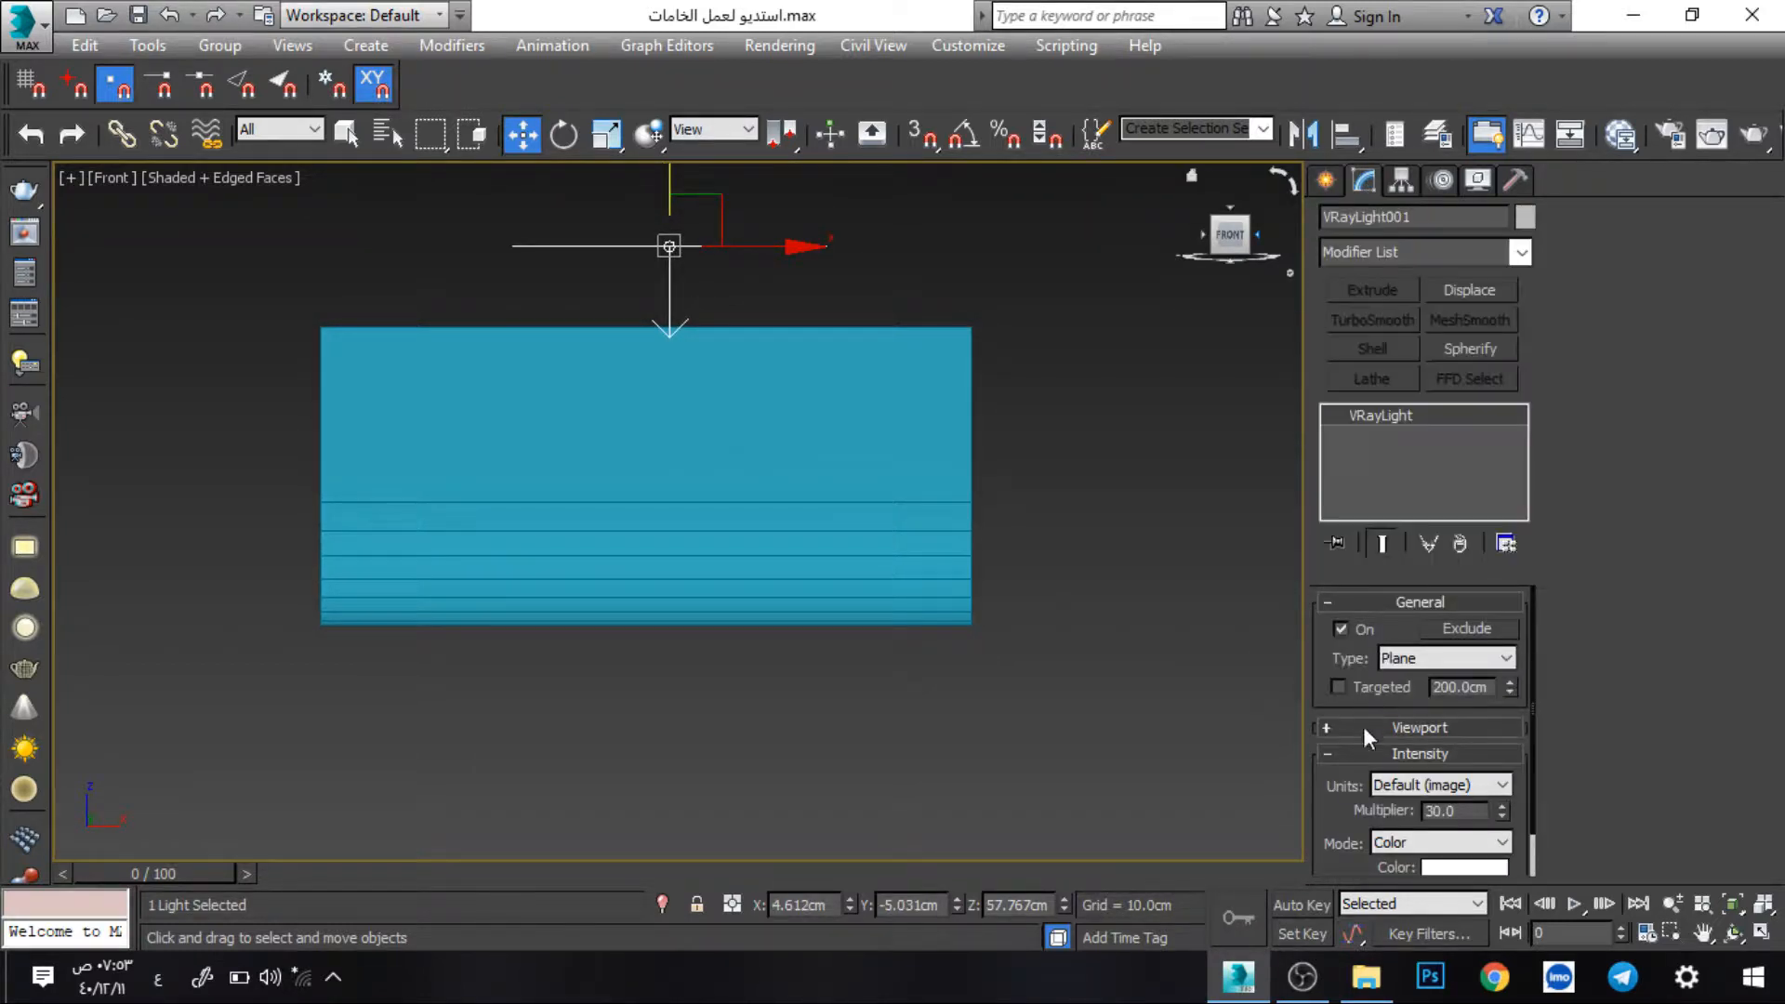
left_click(1339, 686)
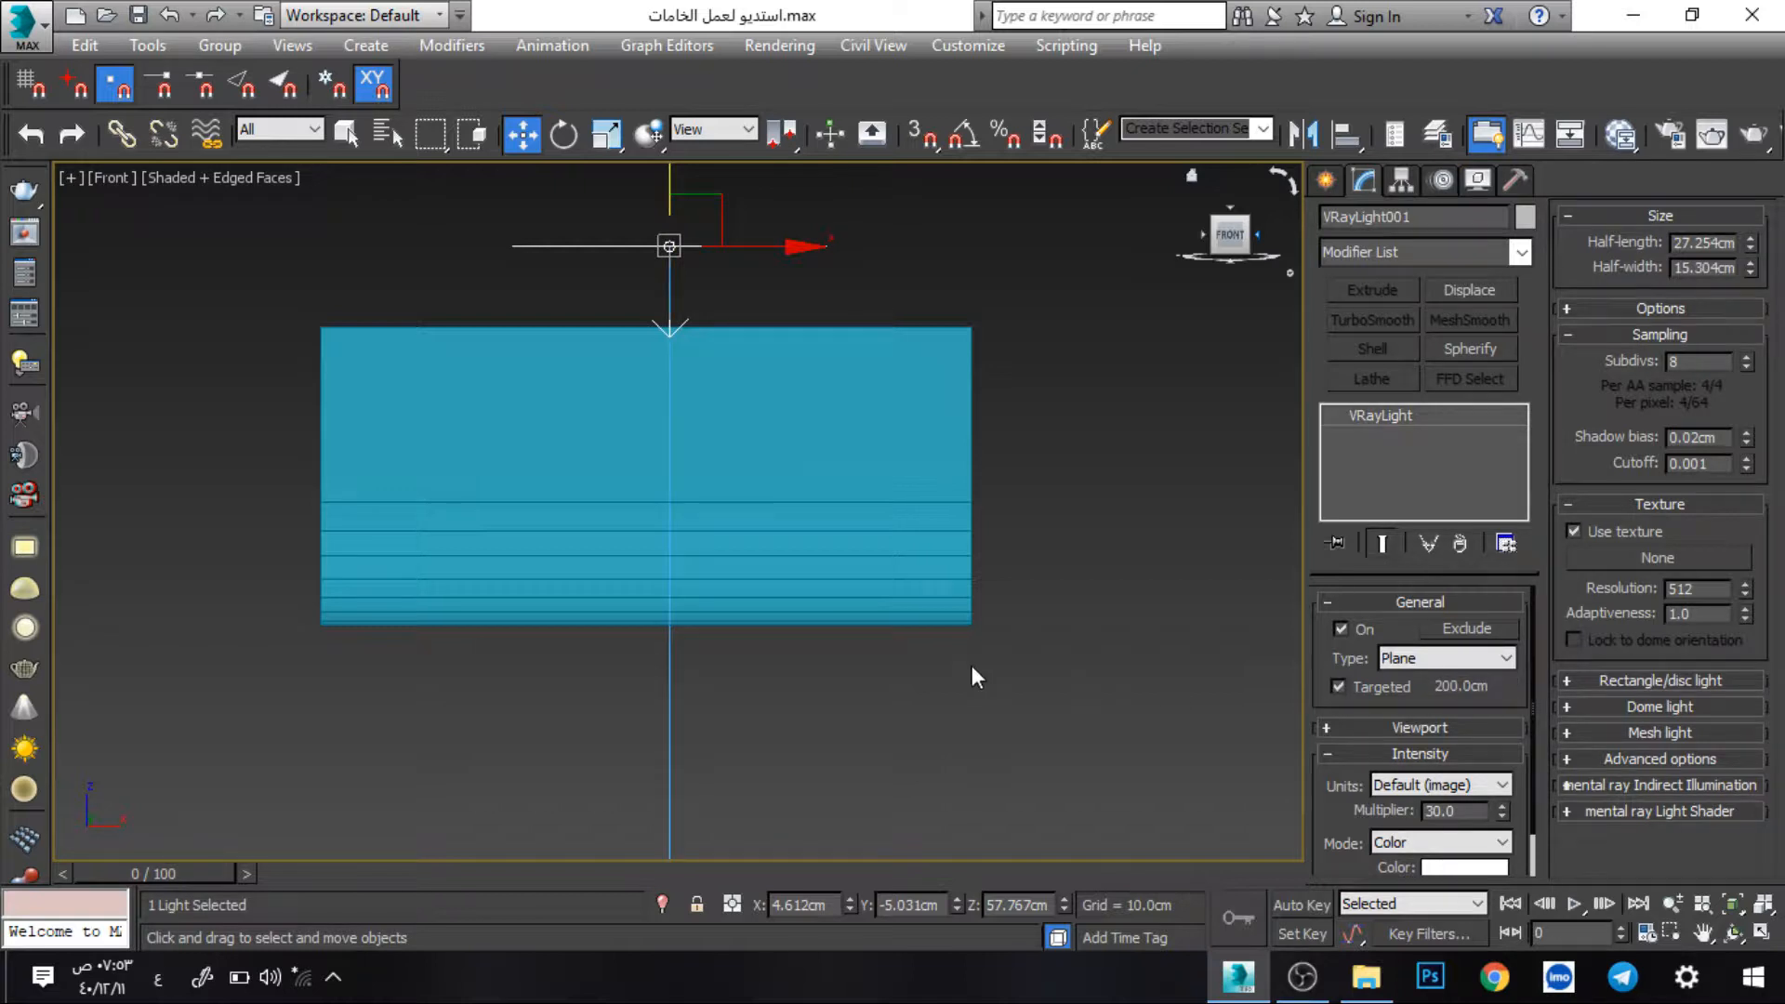
scroll(672, 557, "down", 5)
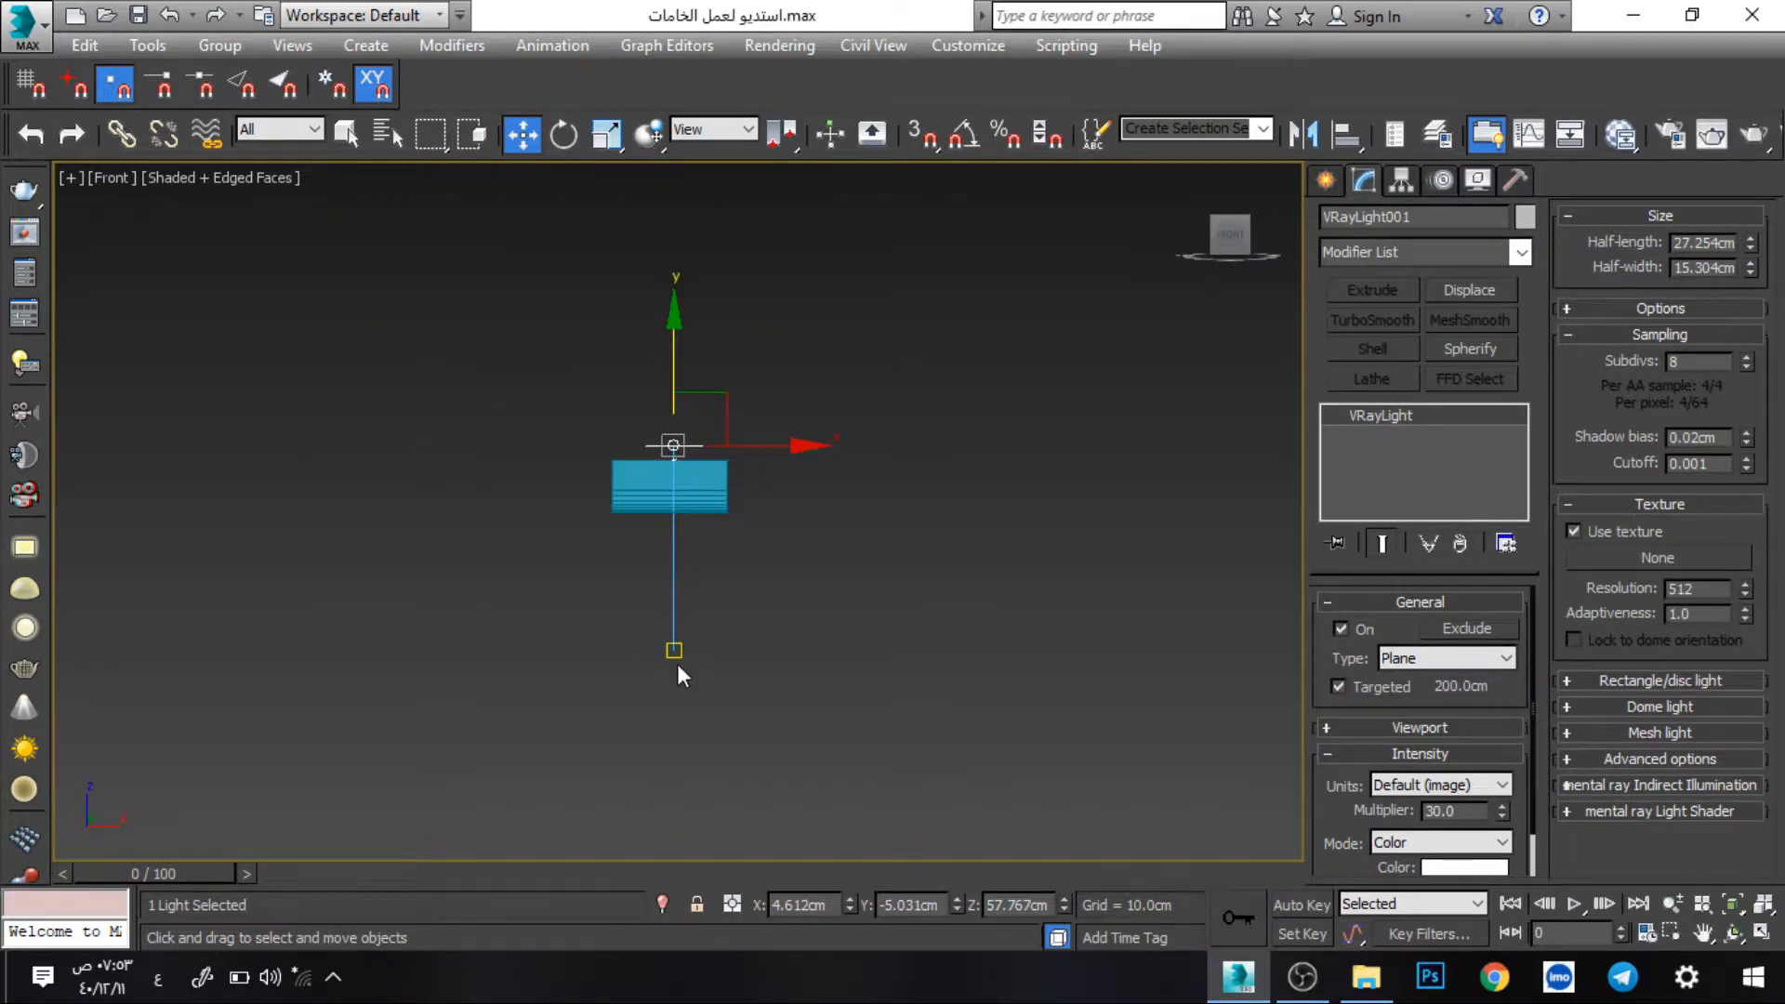
left_click(674, 650)
left_click_drag(672, 619, 669, 474)
scroll(670, 509, "up", 5)
scroll(669, 509, "up", 5)
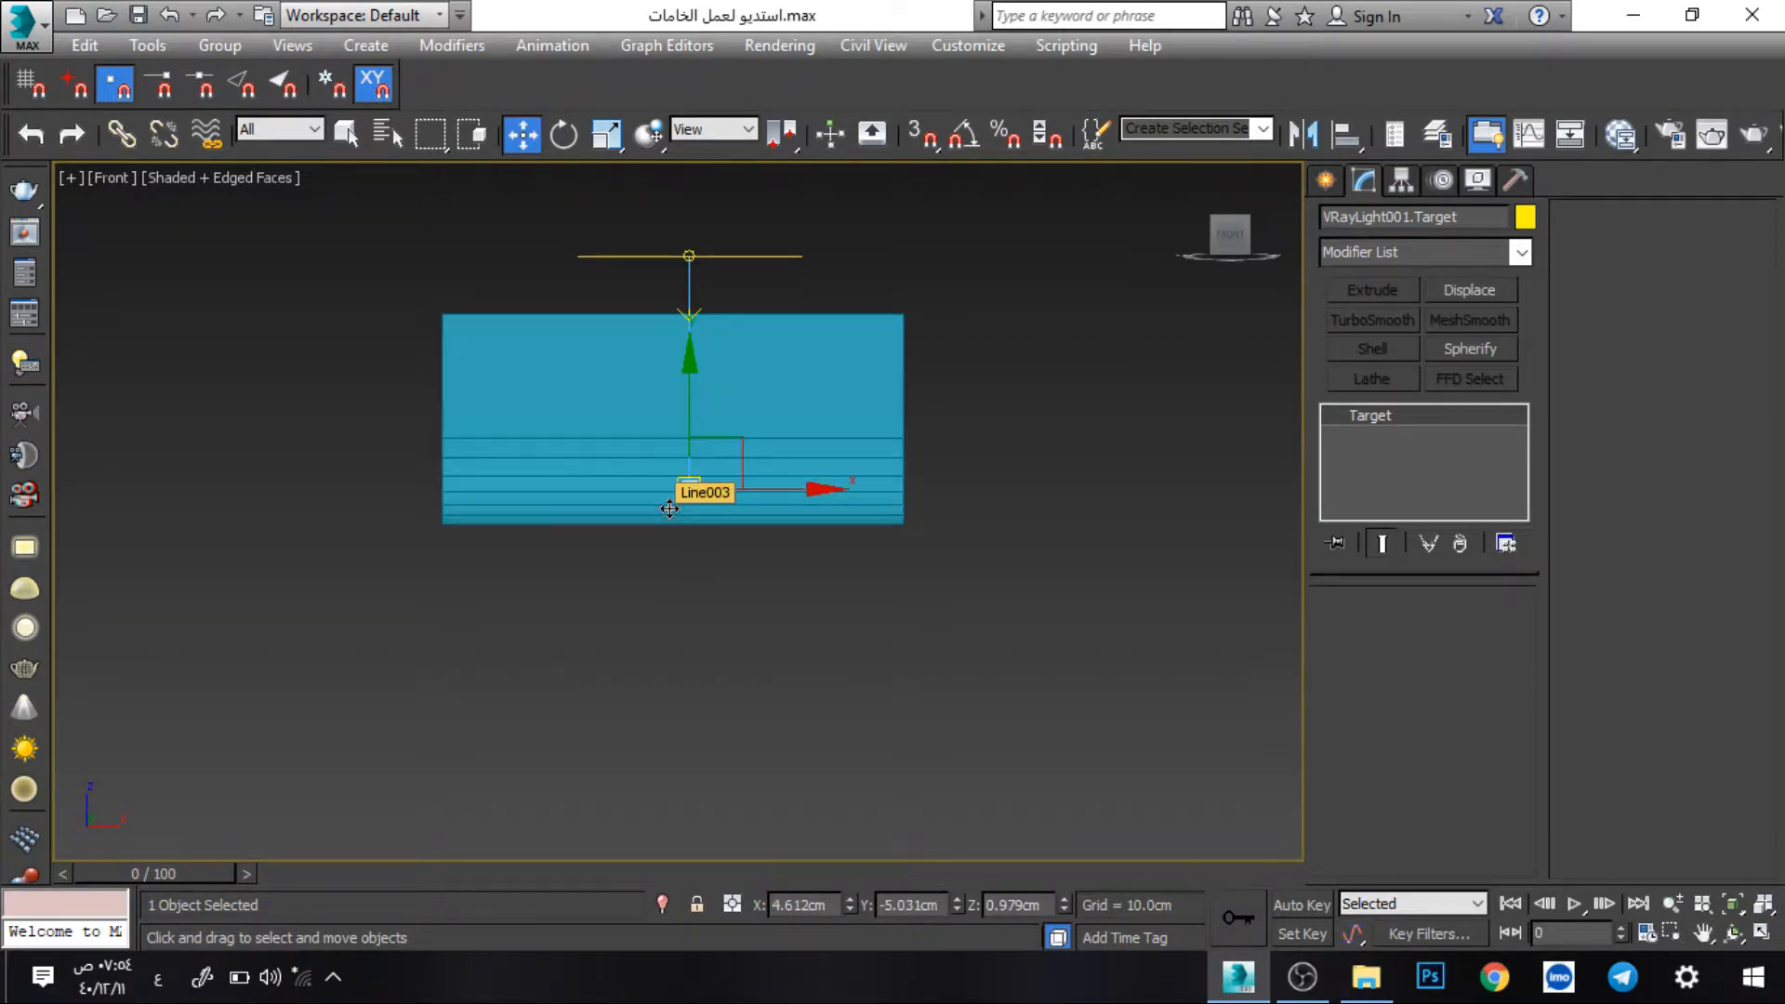
- Lower the light's target to about Z -5.3 cm so that it sits at the backdrop's floor
left_click_drag(728, 384, 728, 421)
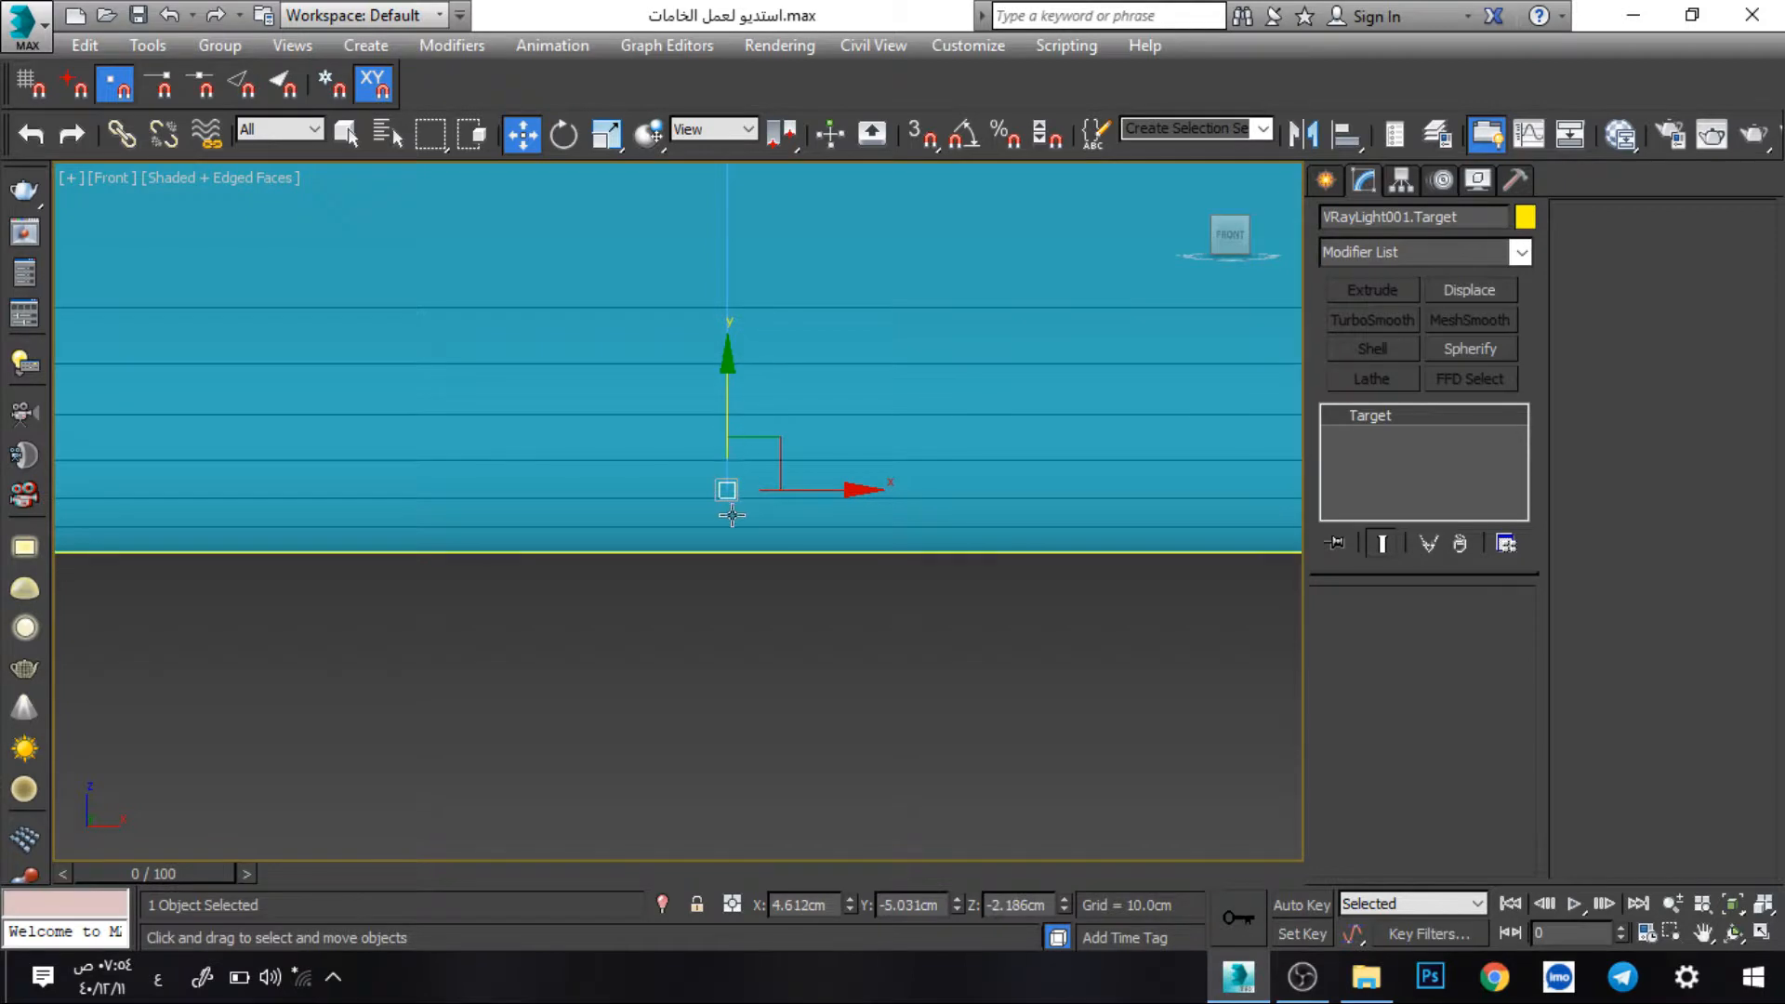
scroll(729, 513, "down", 5)
middle_click_drag(886, 491, 735, 484, "alt")
left_click_drag(728, 440, 728, 460)
middle_click_drag(741, 478, 769, 503, "alt")
scroll(725, 549, "up", 6)
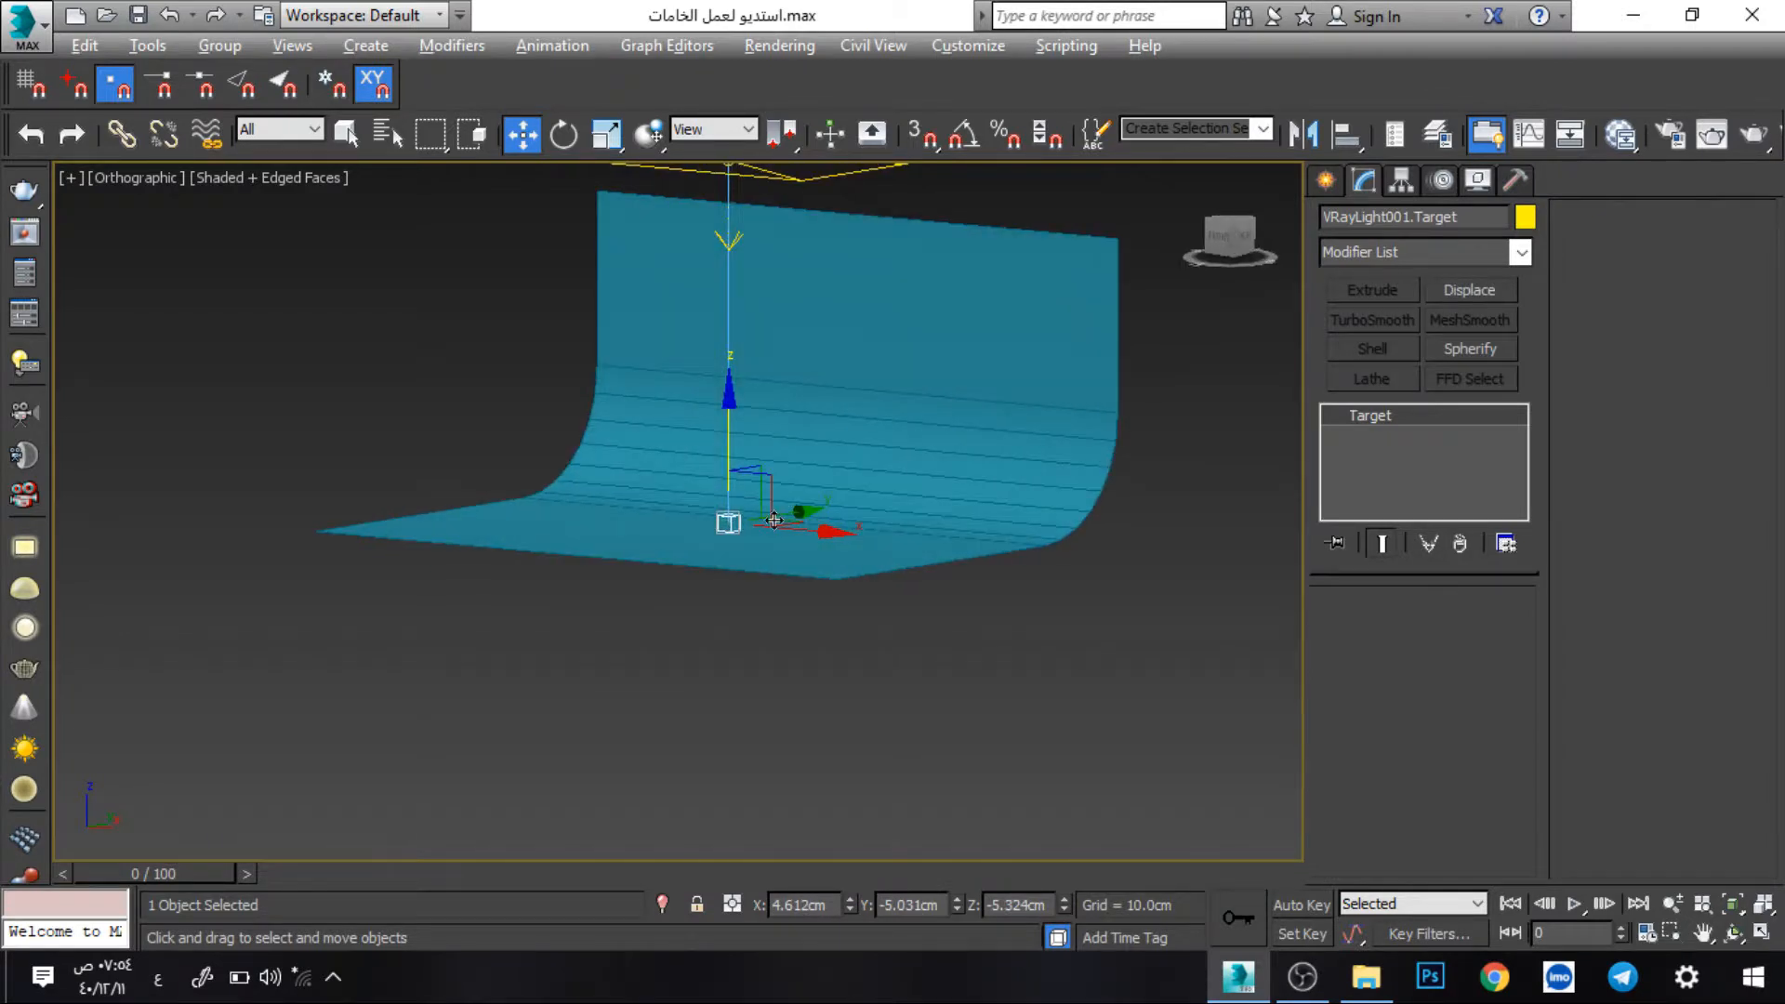
scroll(725, 556, "down", 5)
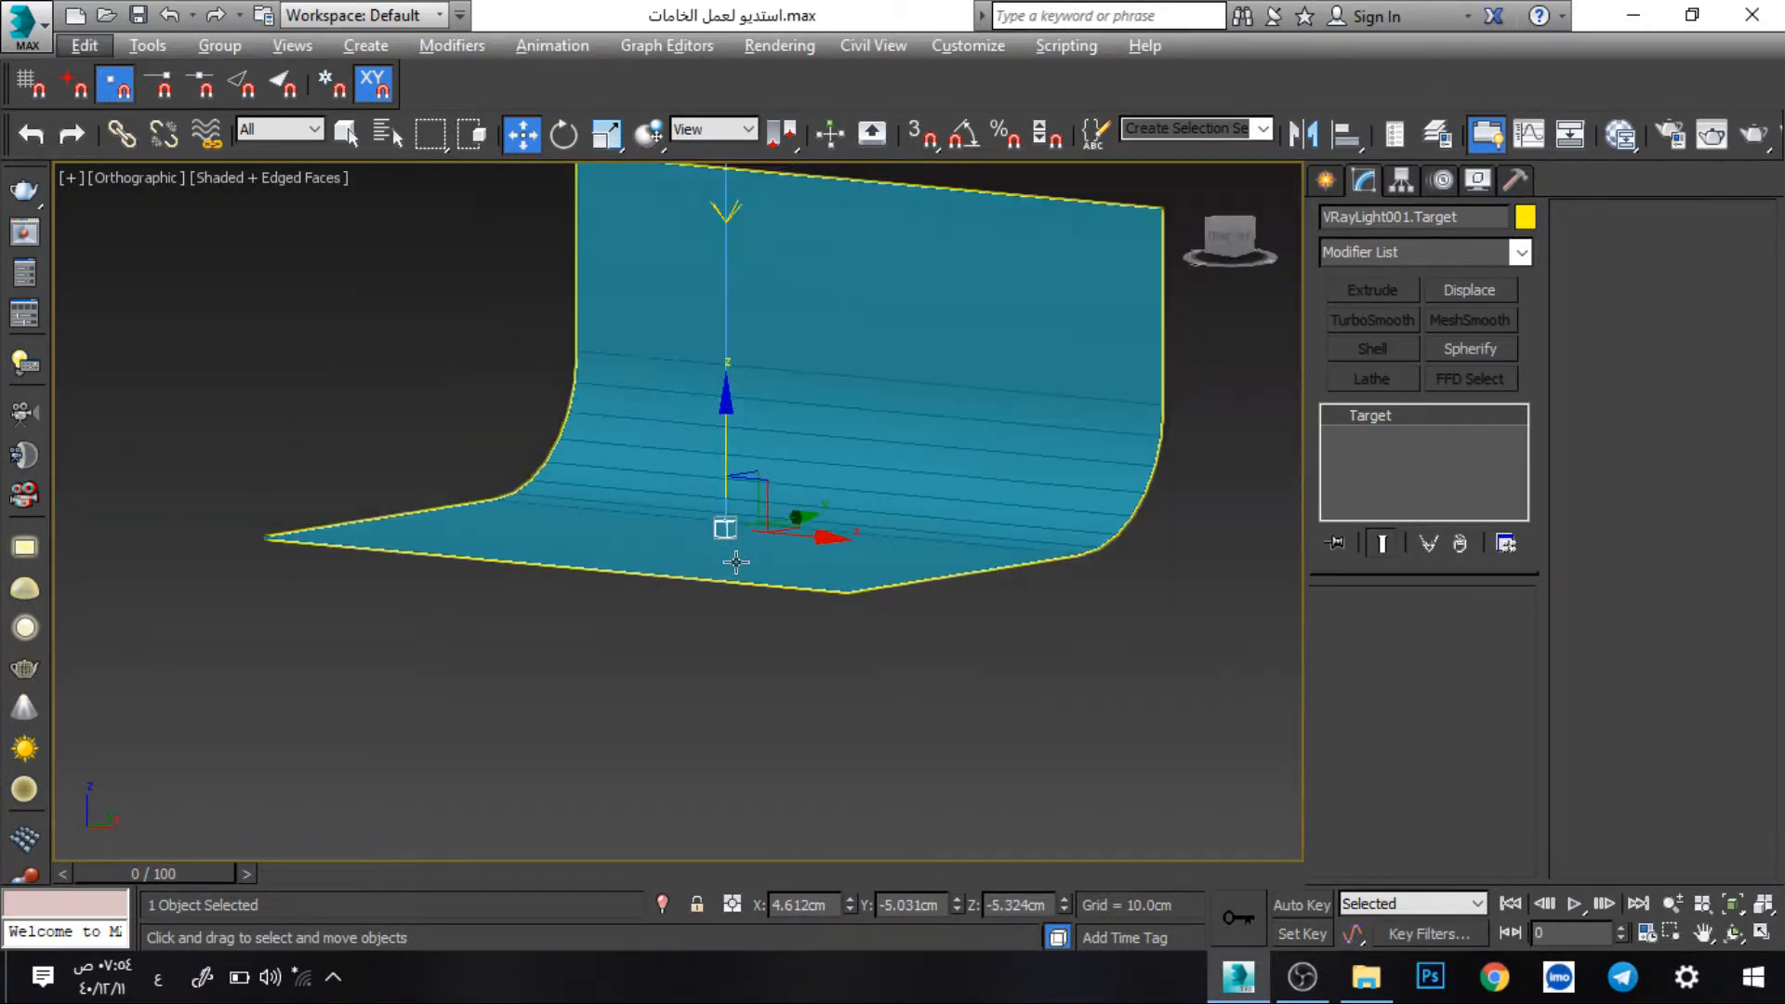
- Clone the overhead light along X to about 73 cm as an instance and lower the clone to about Z 28.4 cm
key("f")
scroll(768, 595, "down", 6)
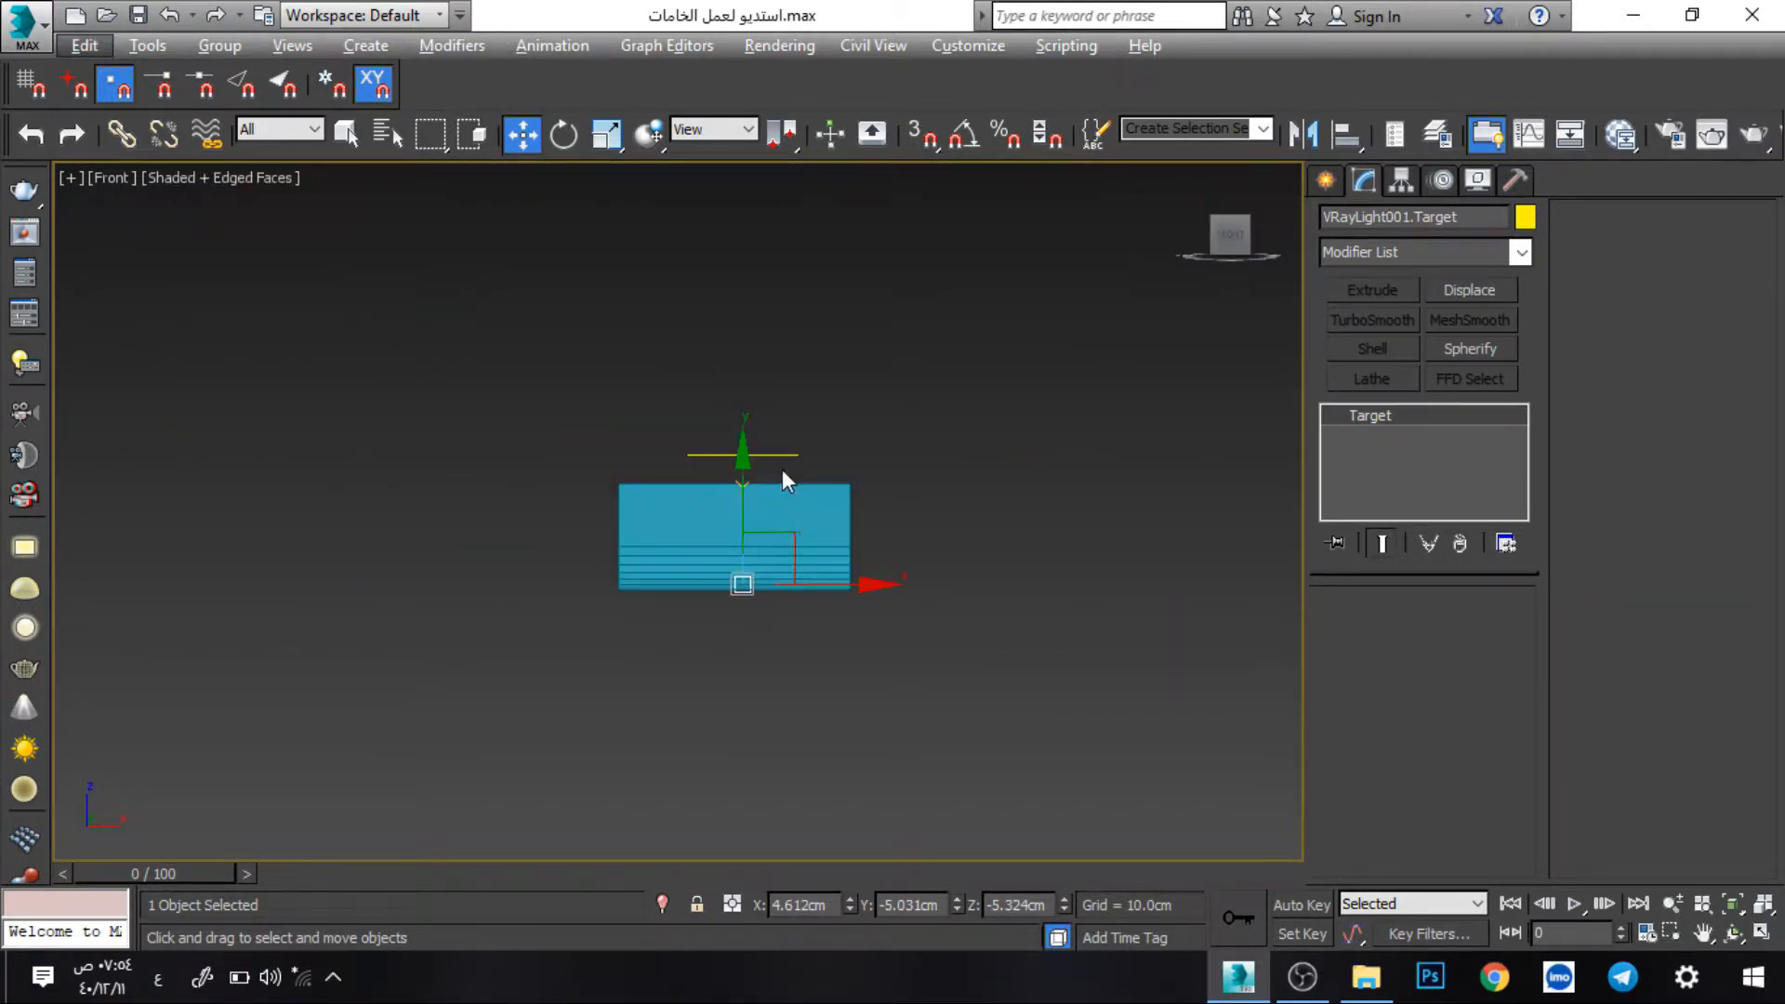
scroll(771, 465, "up", 4)
left_click(754, 432)
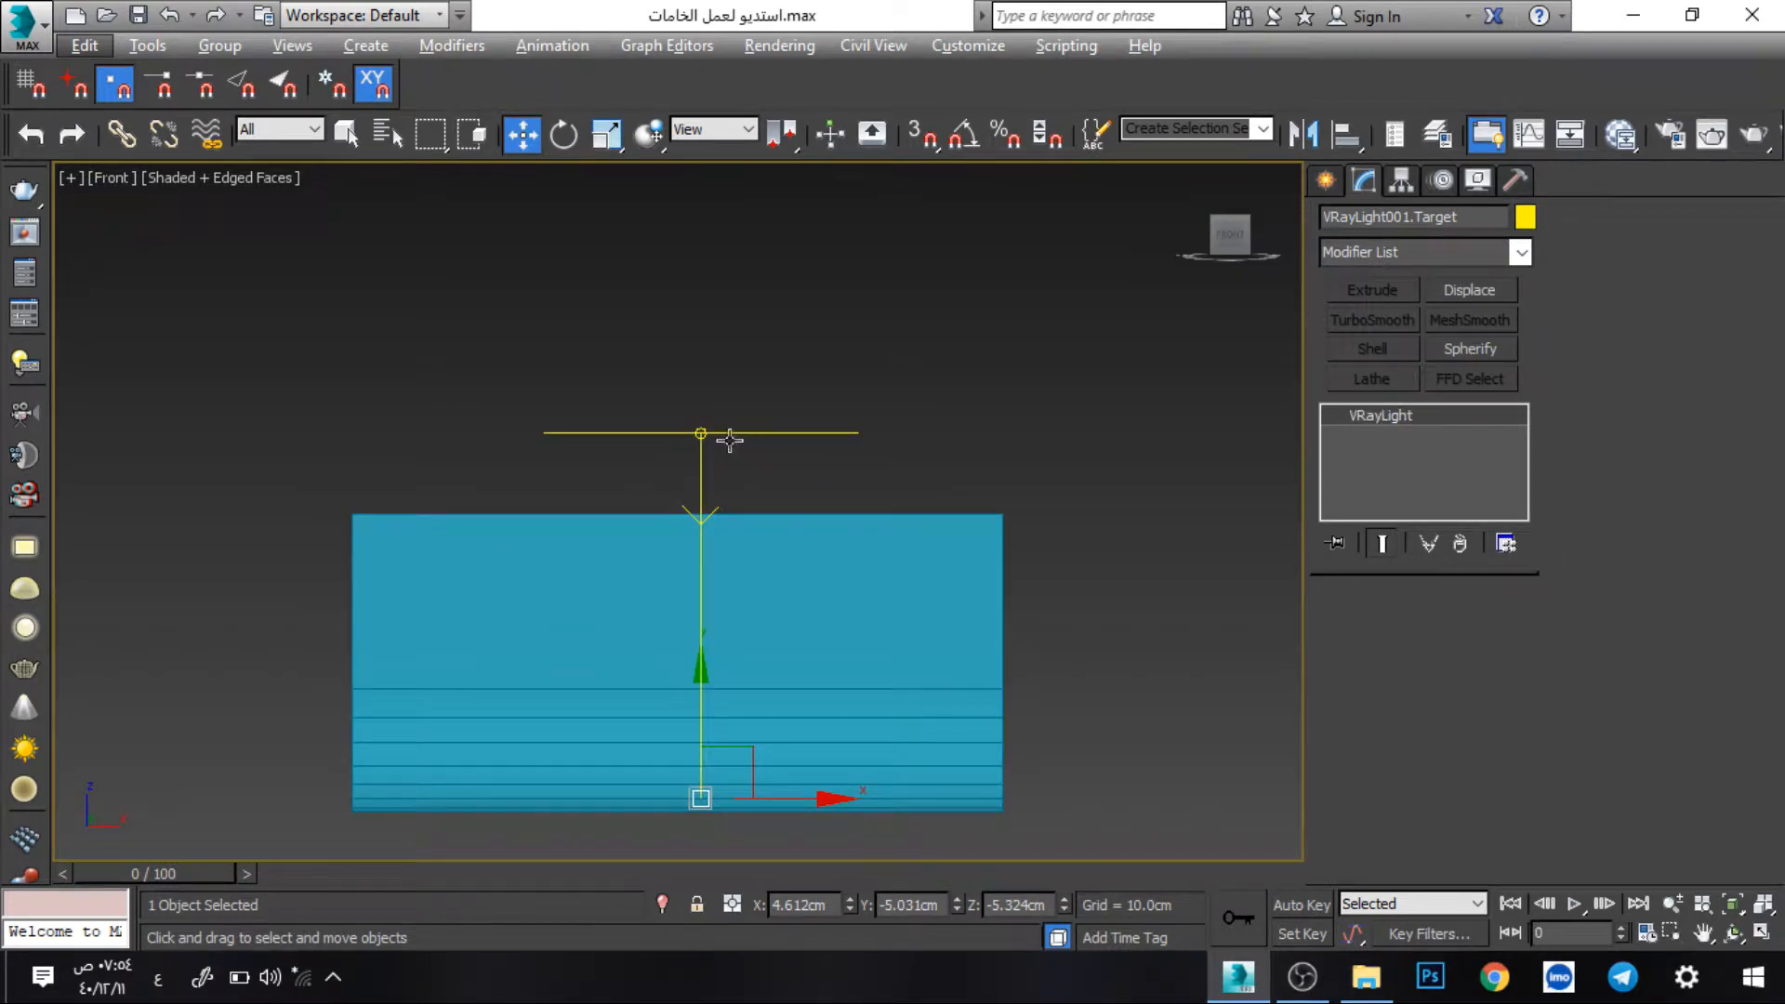
left_click(702, 433)
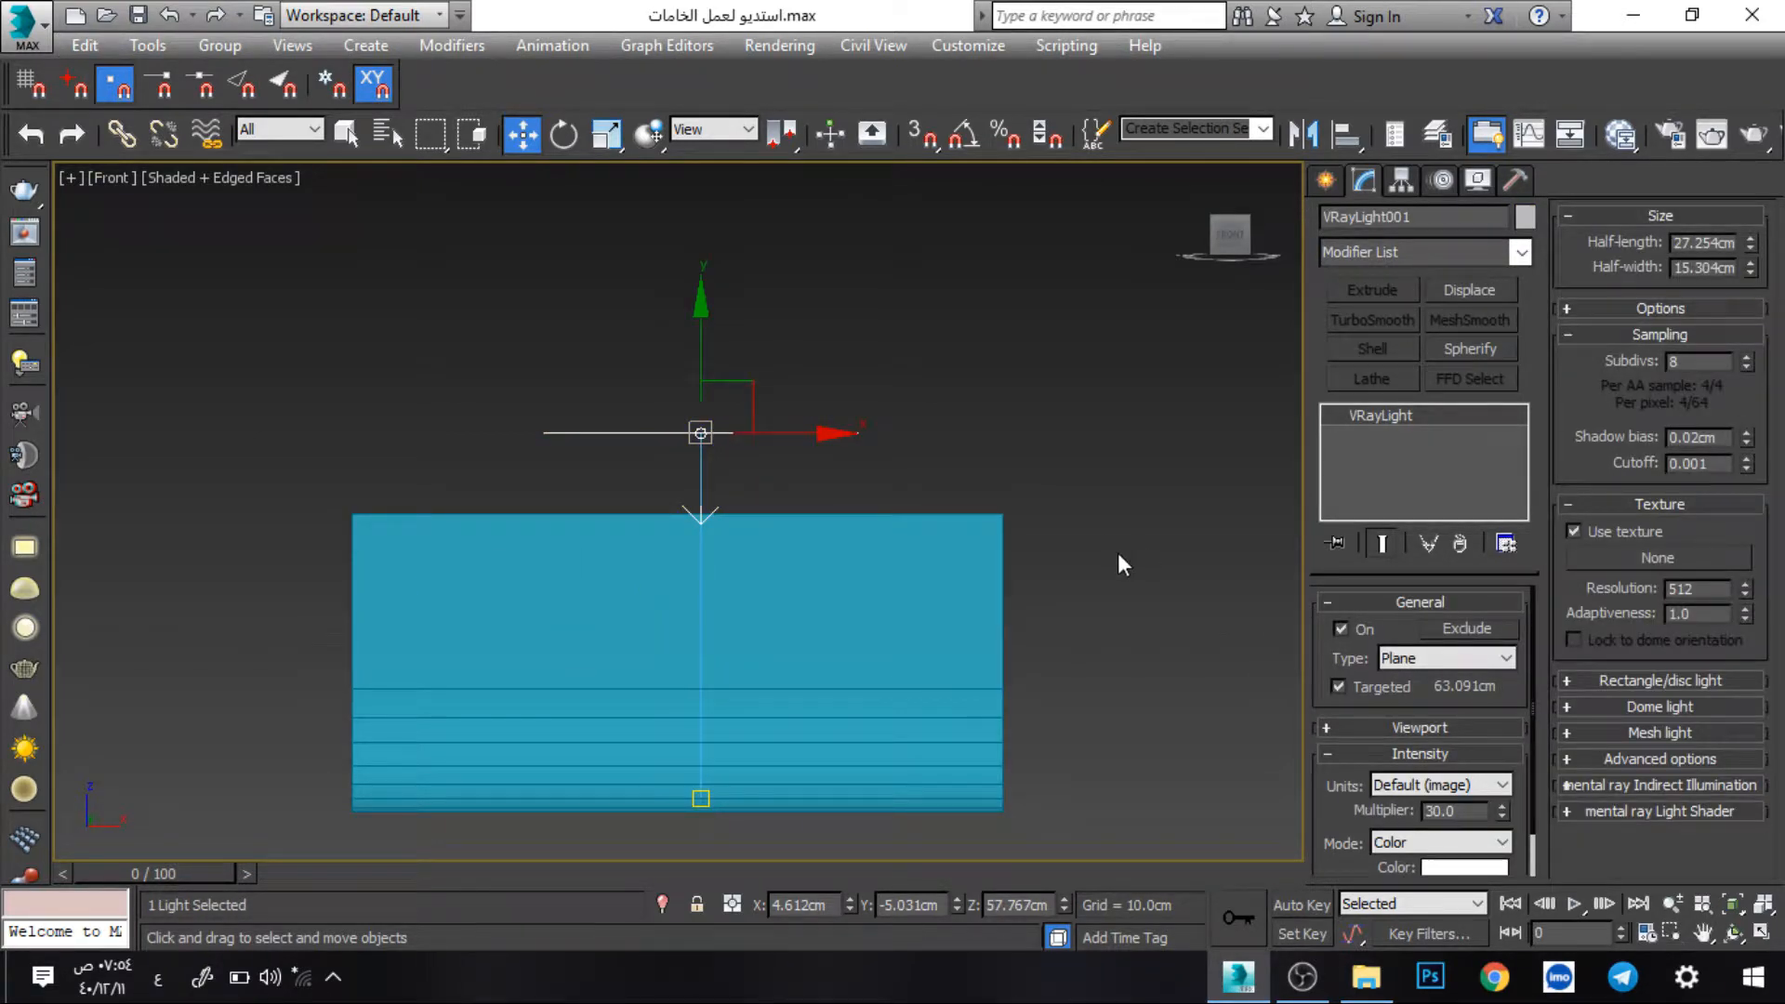
middle_click_drag(946, 511, 936, 481)
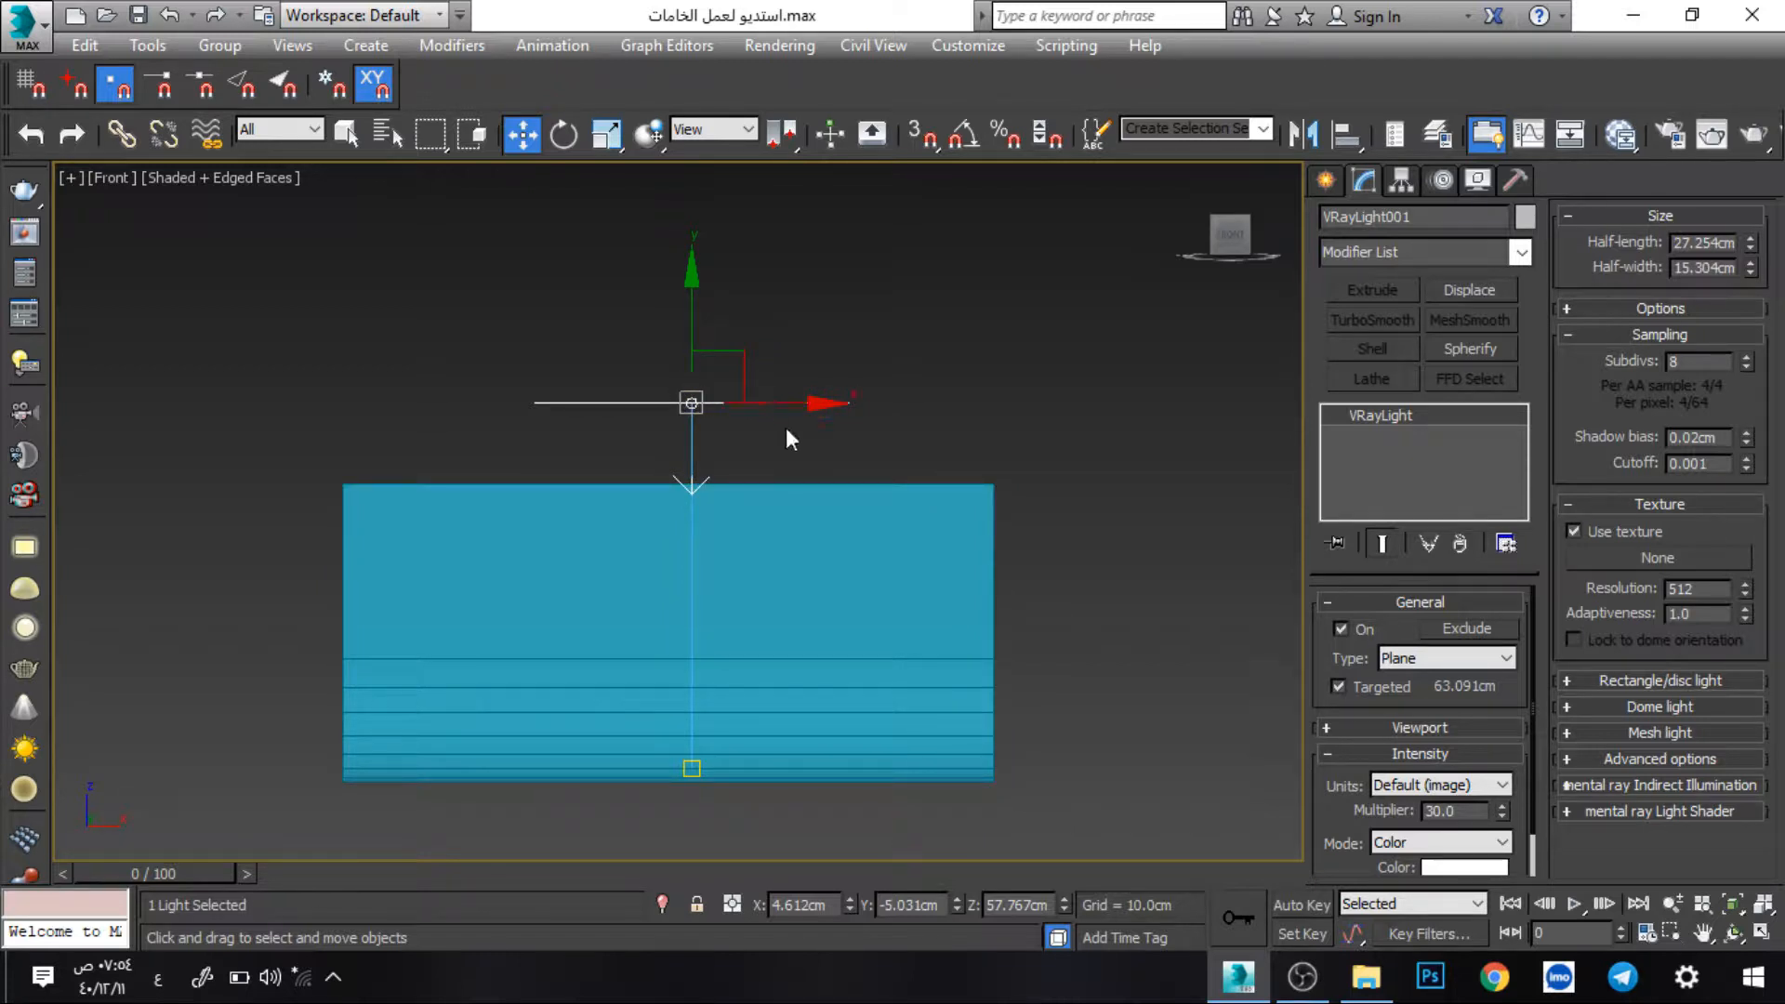
left_click_drag(779, 409, 847, 419, "shift")
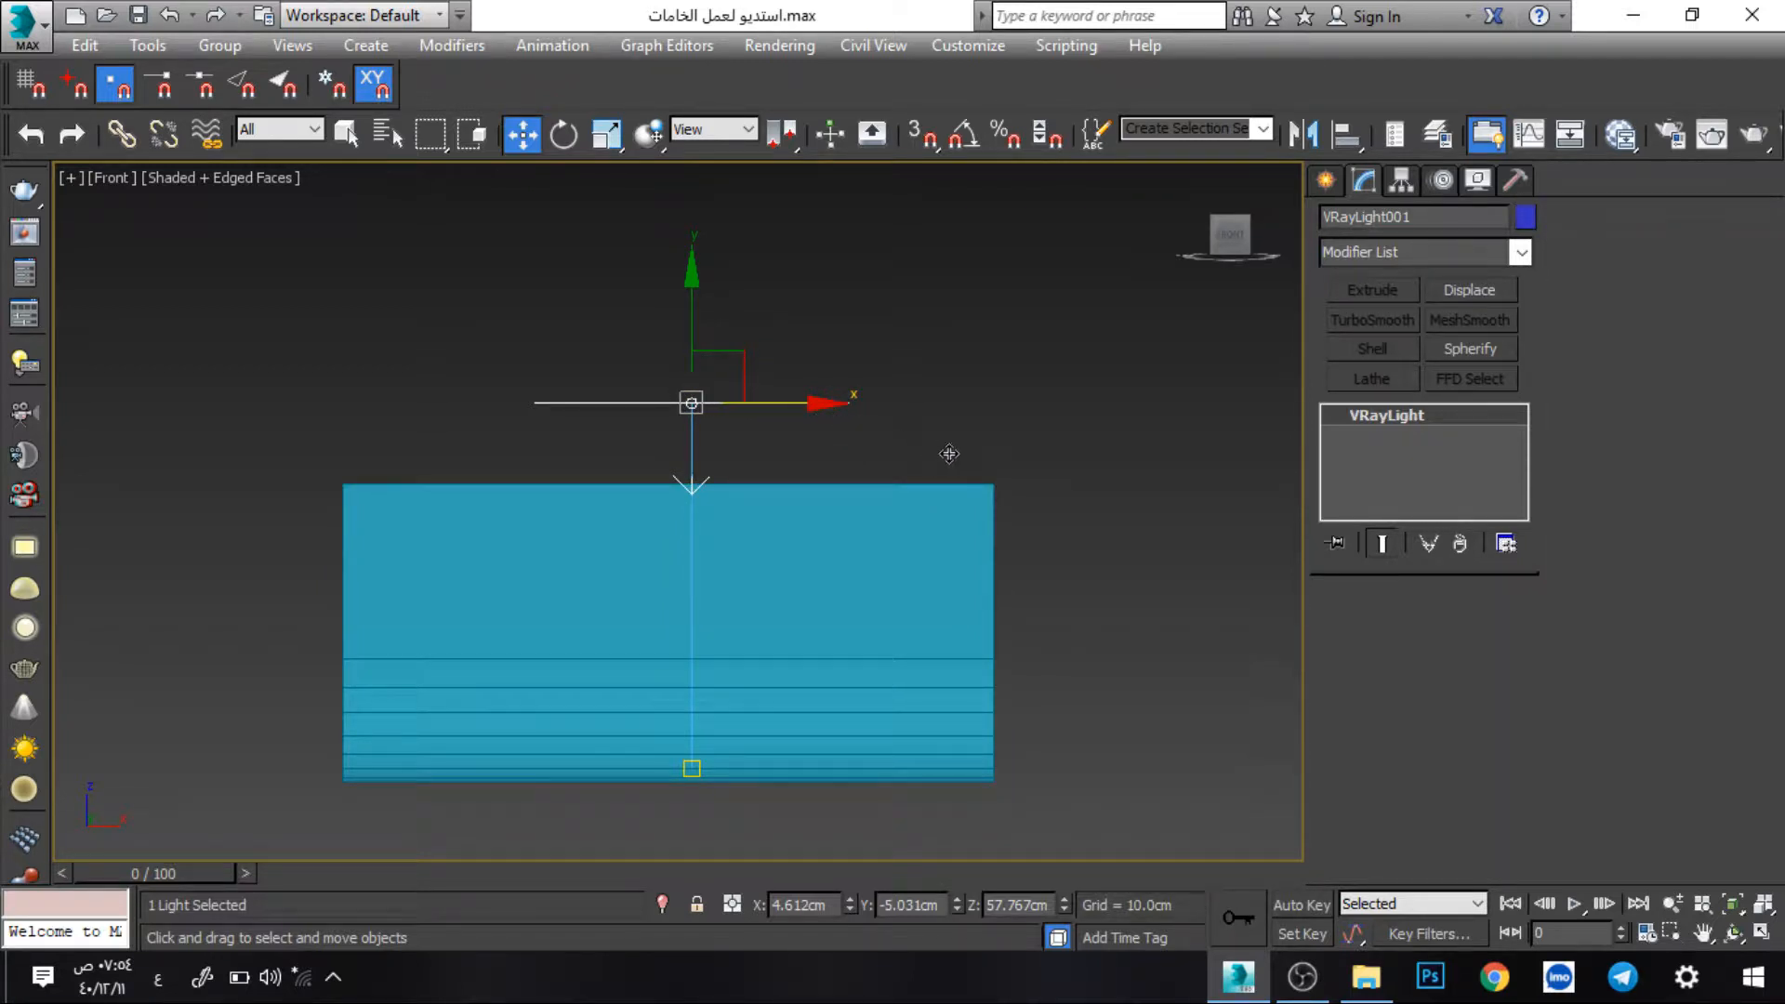
left_click_drag(965, 457, 1176, 582, "shift")
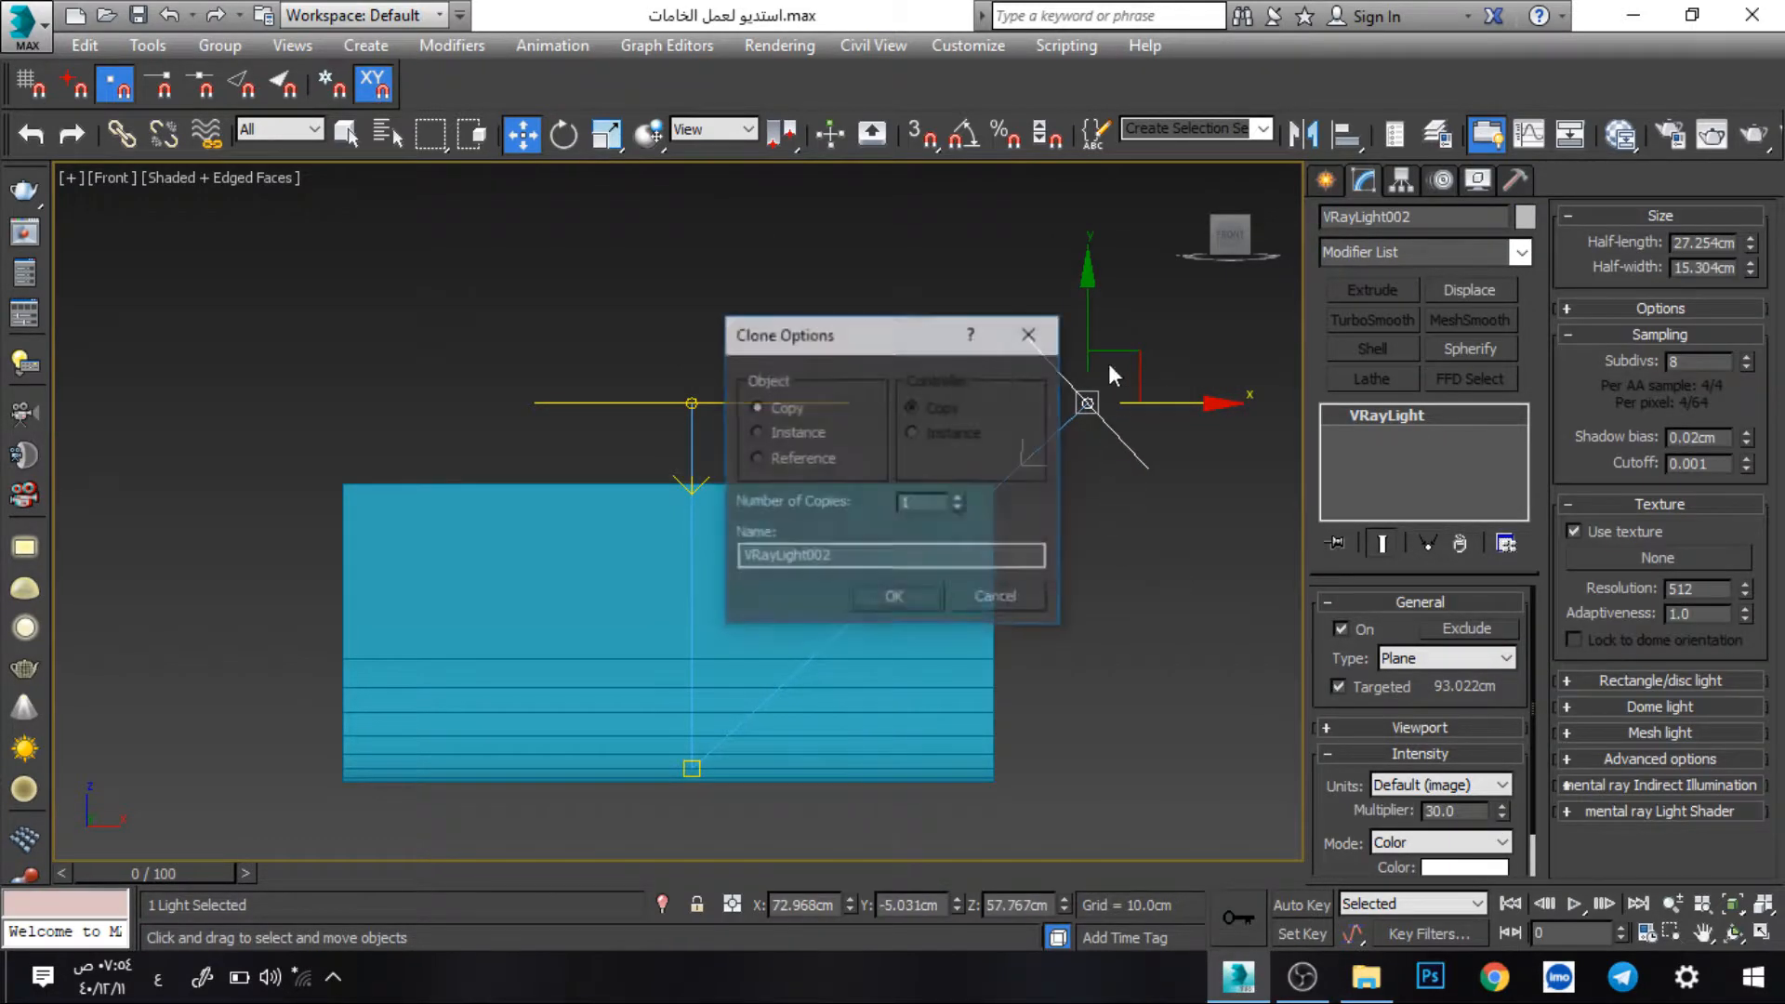
left_click(795, 430)
left_click(891, 595)
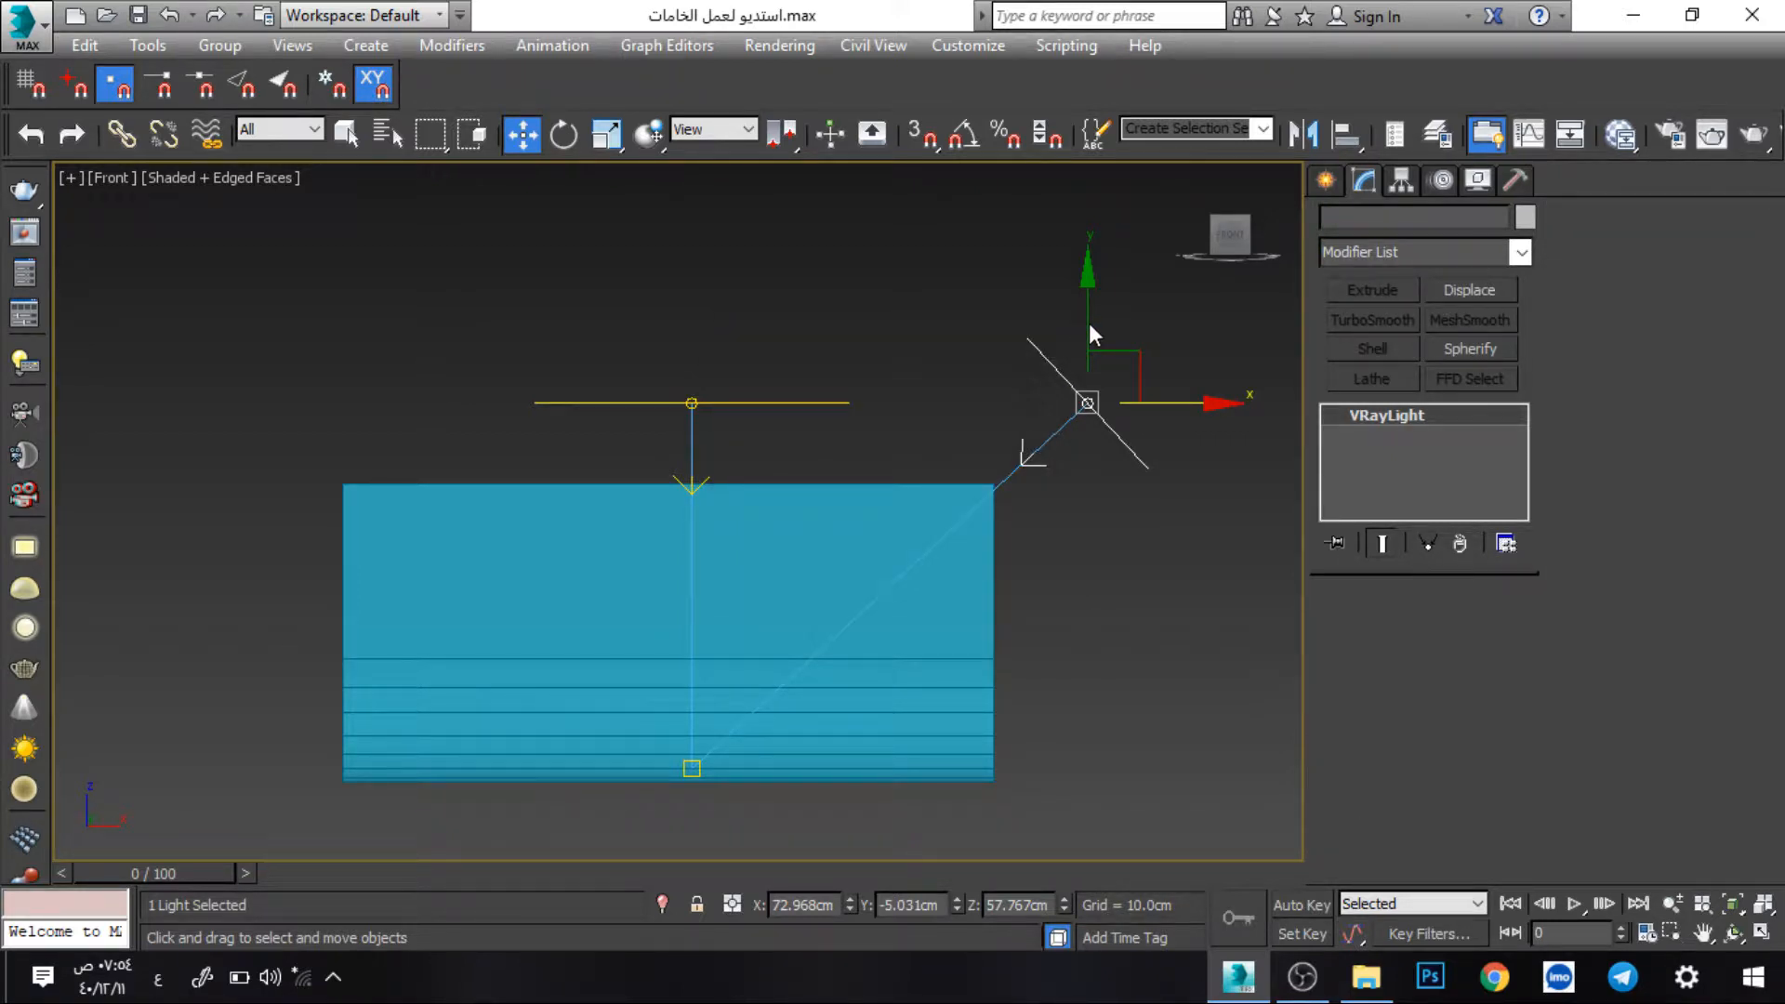
left_click_drag(1090, 335, 1088, 493)
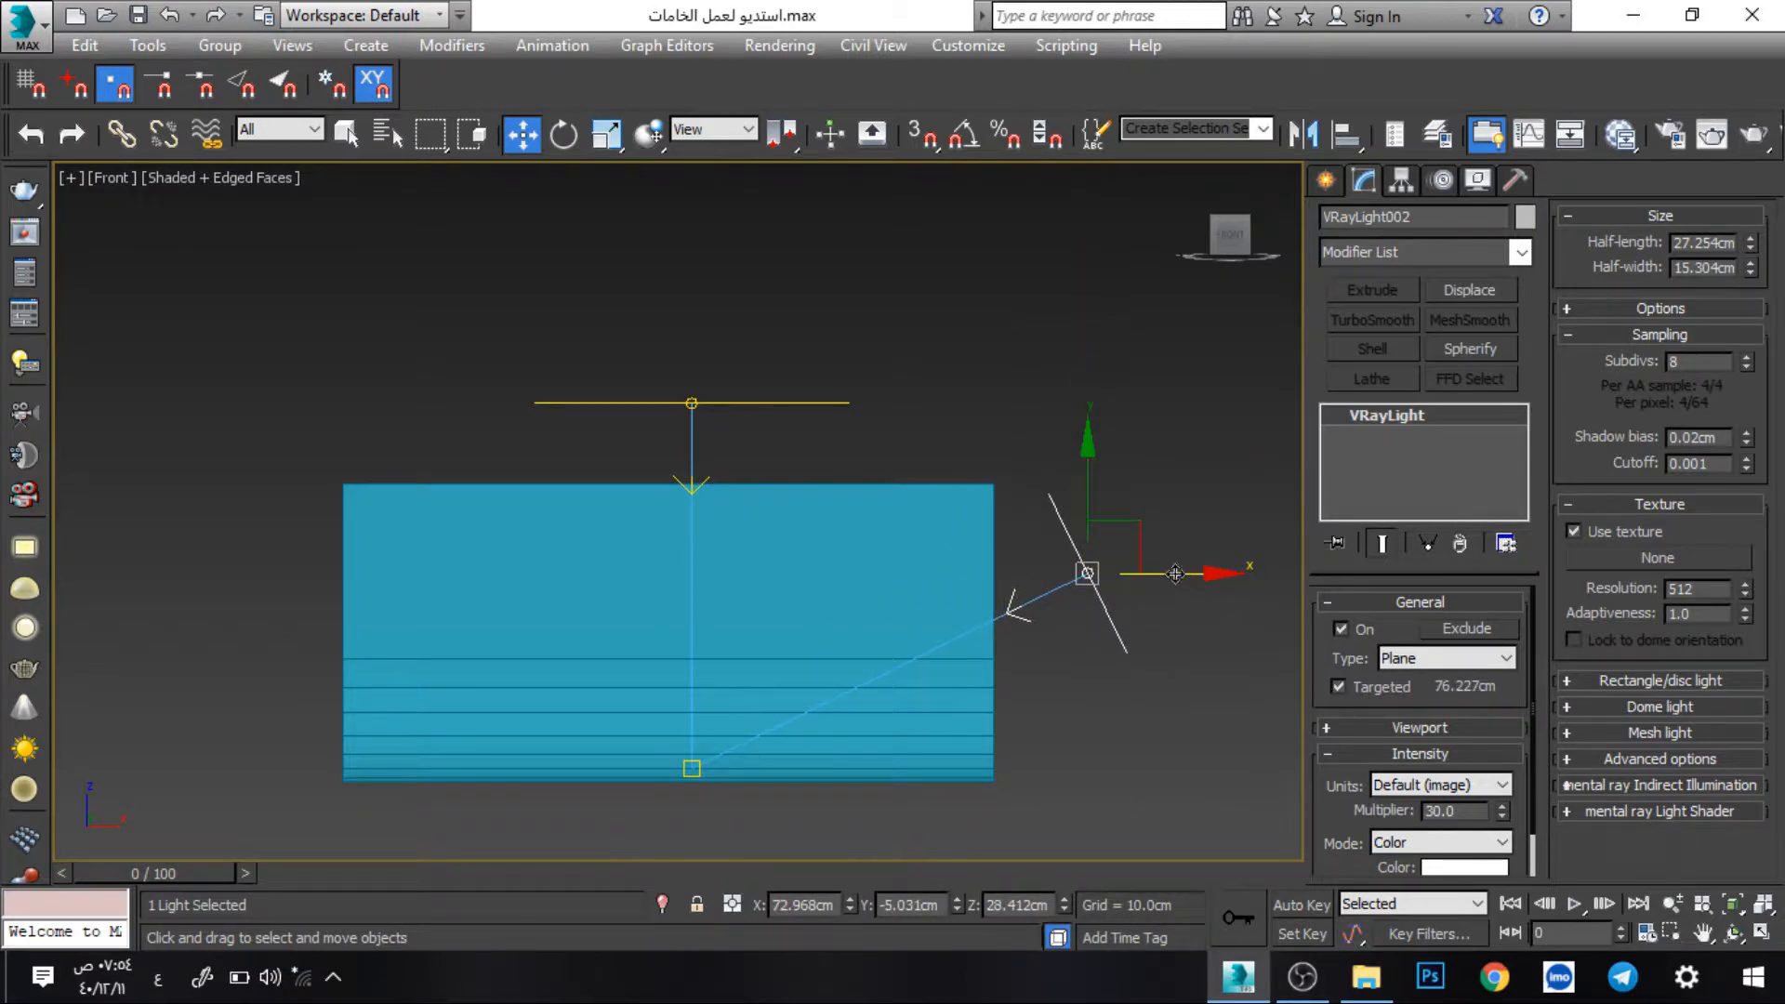
- Clone the side light as an instance to the opposite side of the backdrop, at about X -73.5 cm
left_click_drag(1175, 573, 1124, 573, "shift")
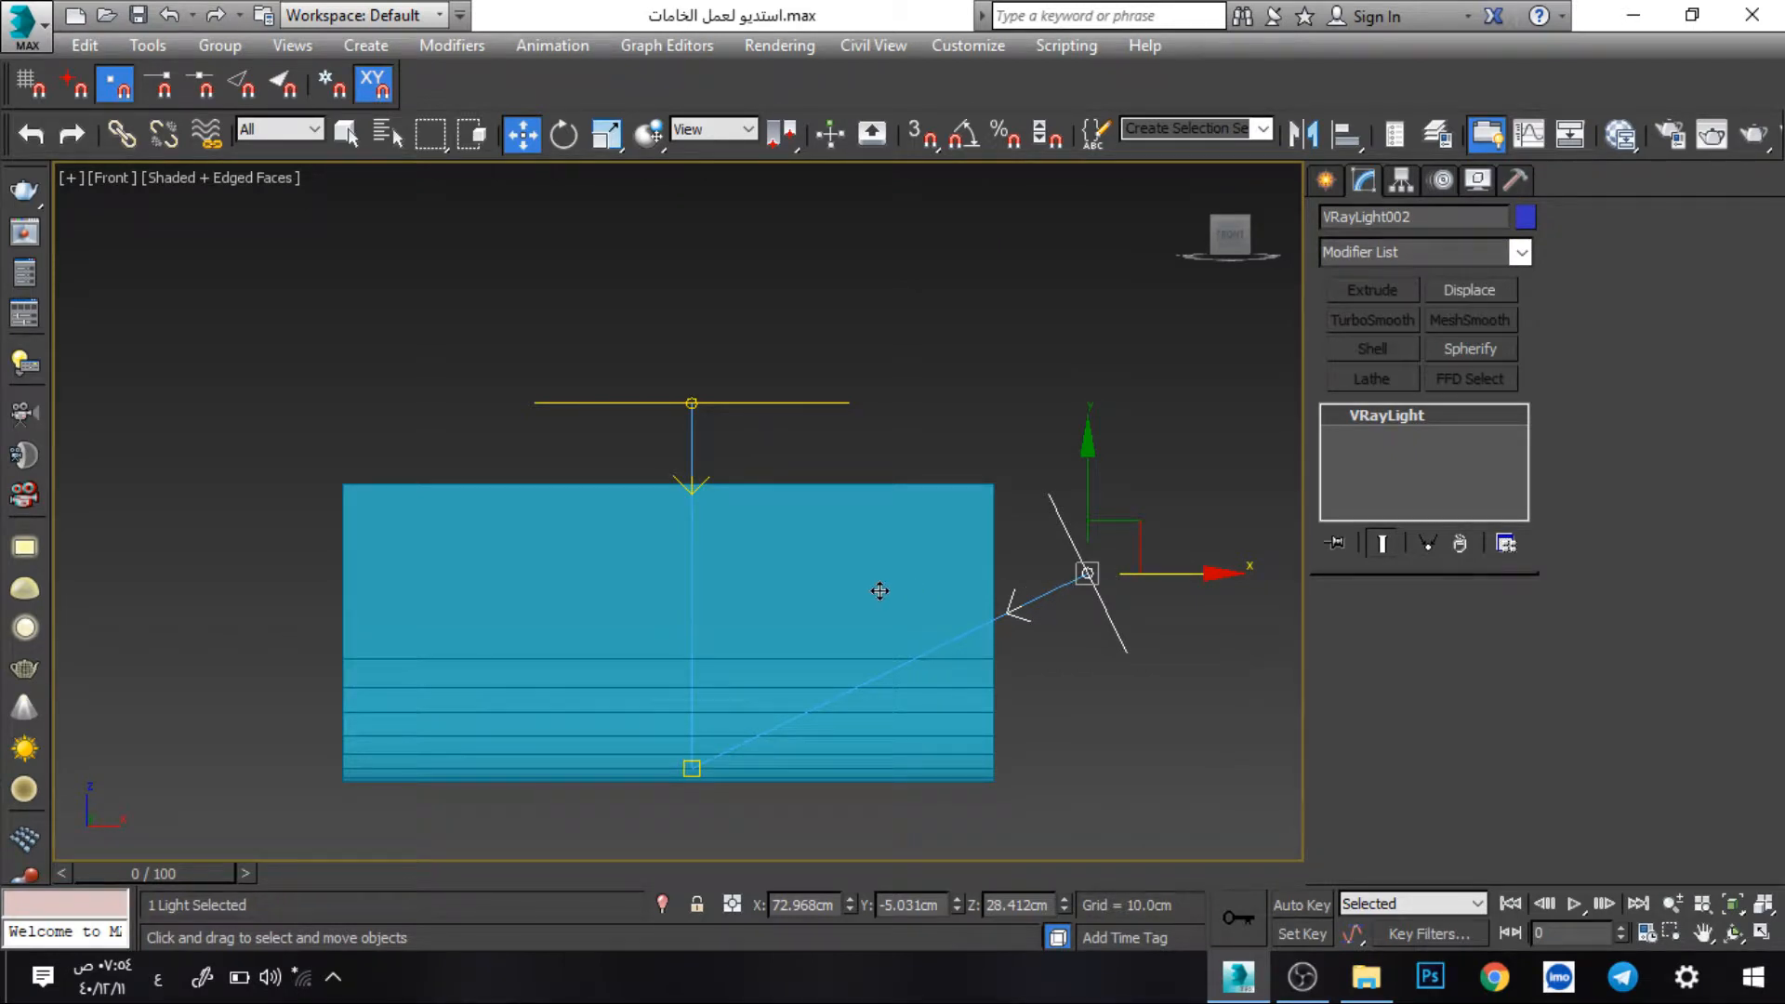
mouse_move(709, 577)
left_mouse_down("shift")
mouse_move(272, 587)
mouse_move(335, 583)
left_mouse_up("shift")
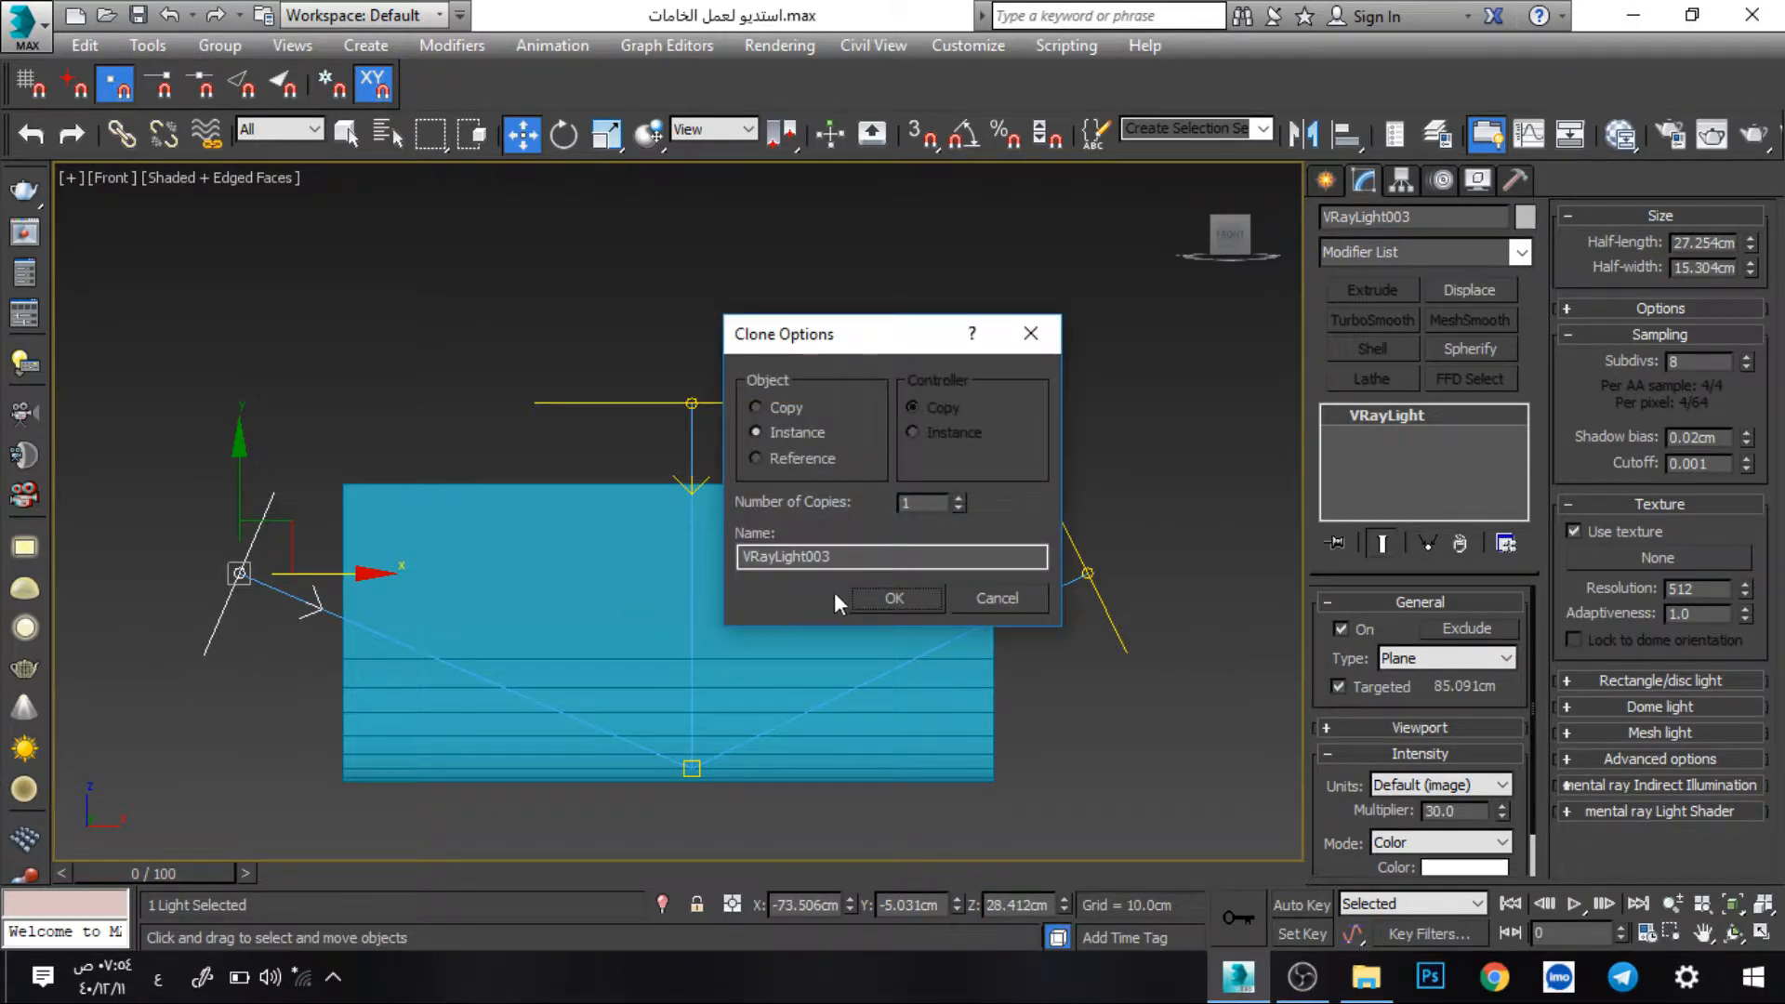
left_click(891, 595)
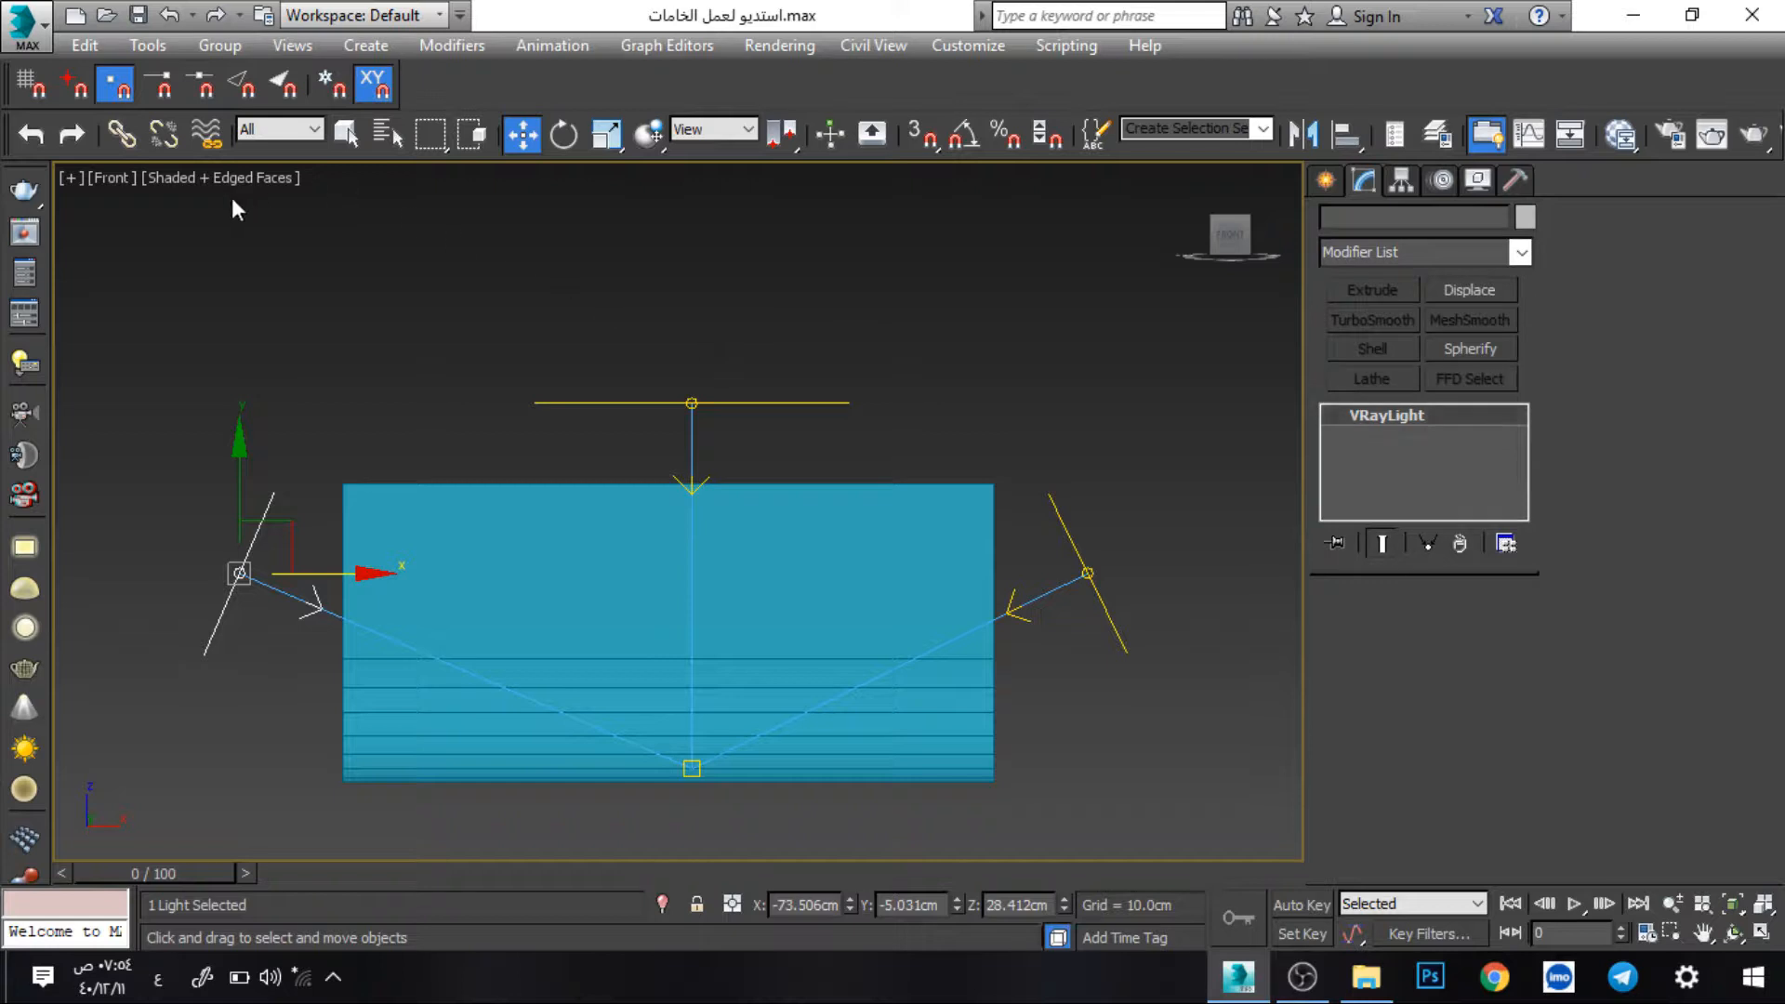
- Set the top view's shading to Realistic and move the newest side light toward the backdrop's front, to about Y -34 cm
key("t")
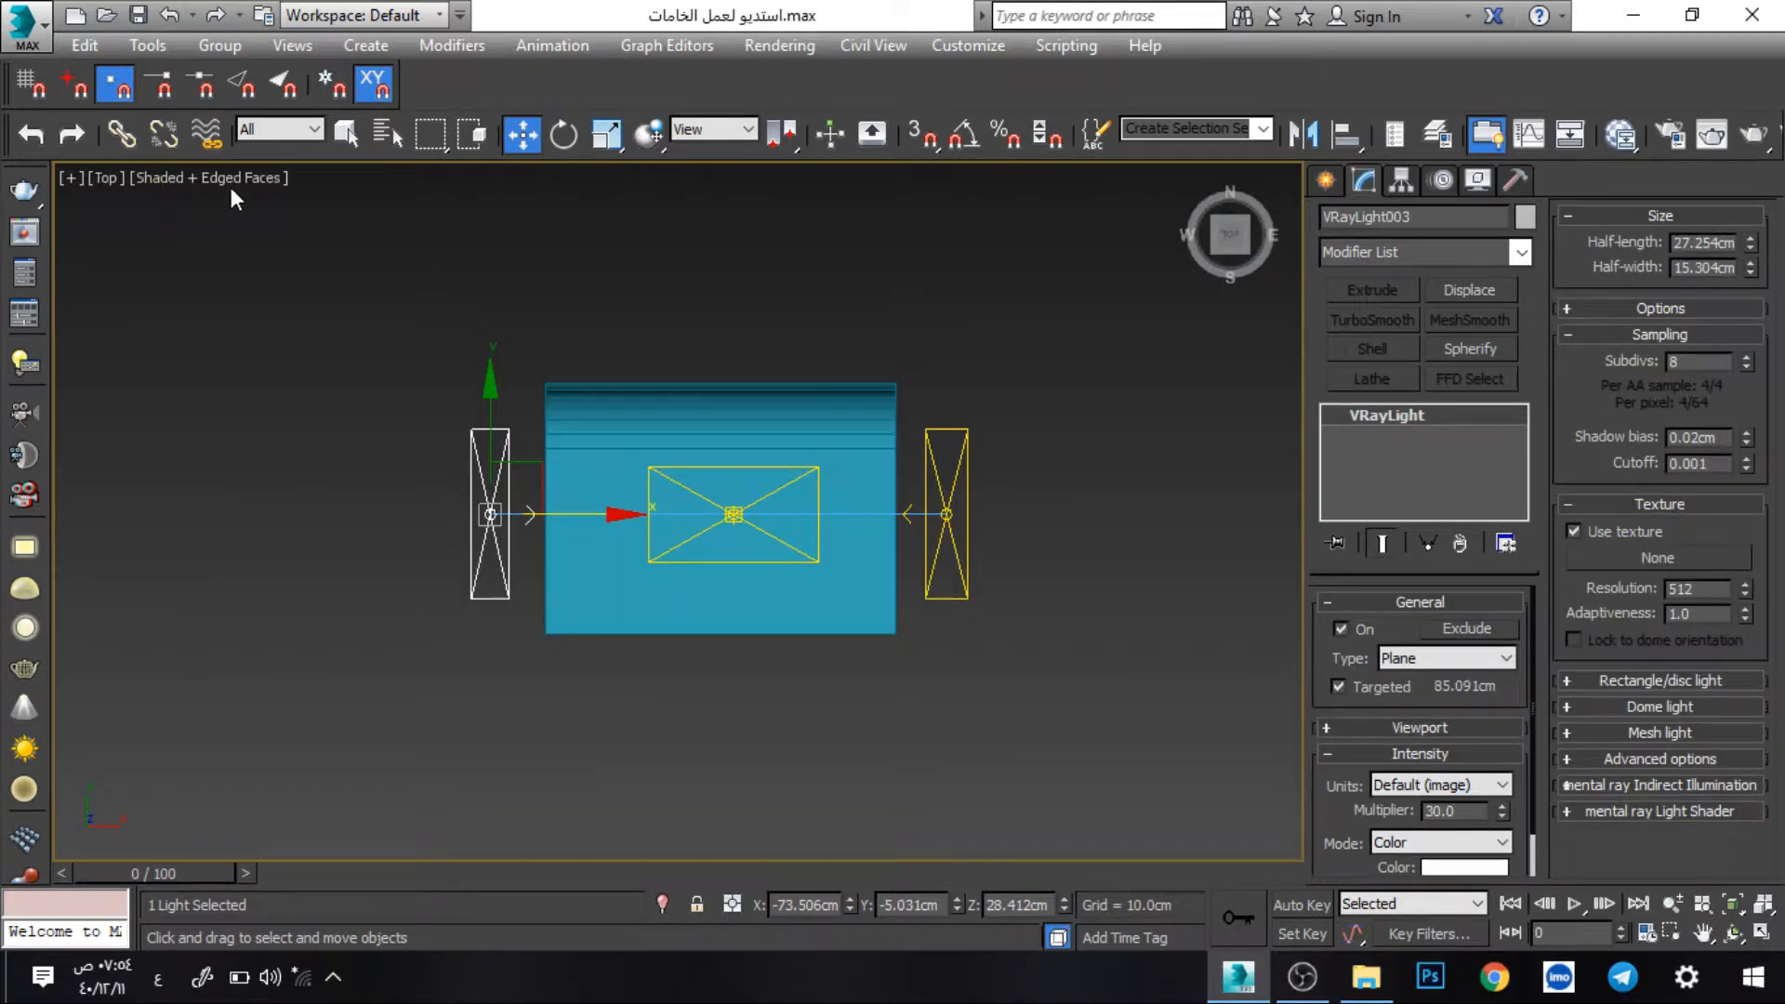
left_click(176, 180)
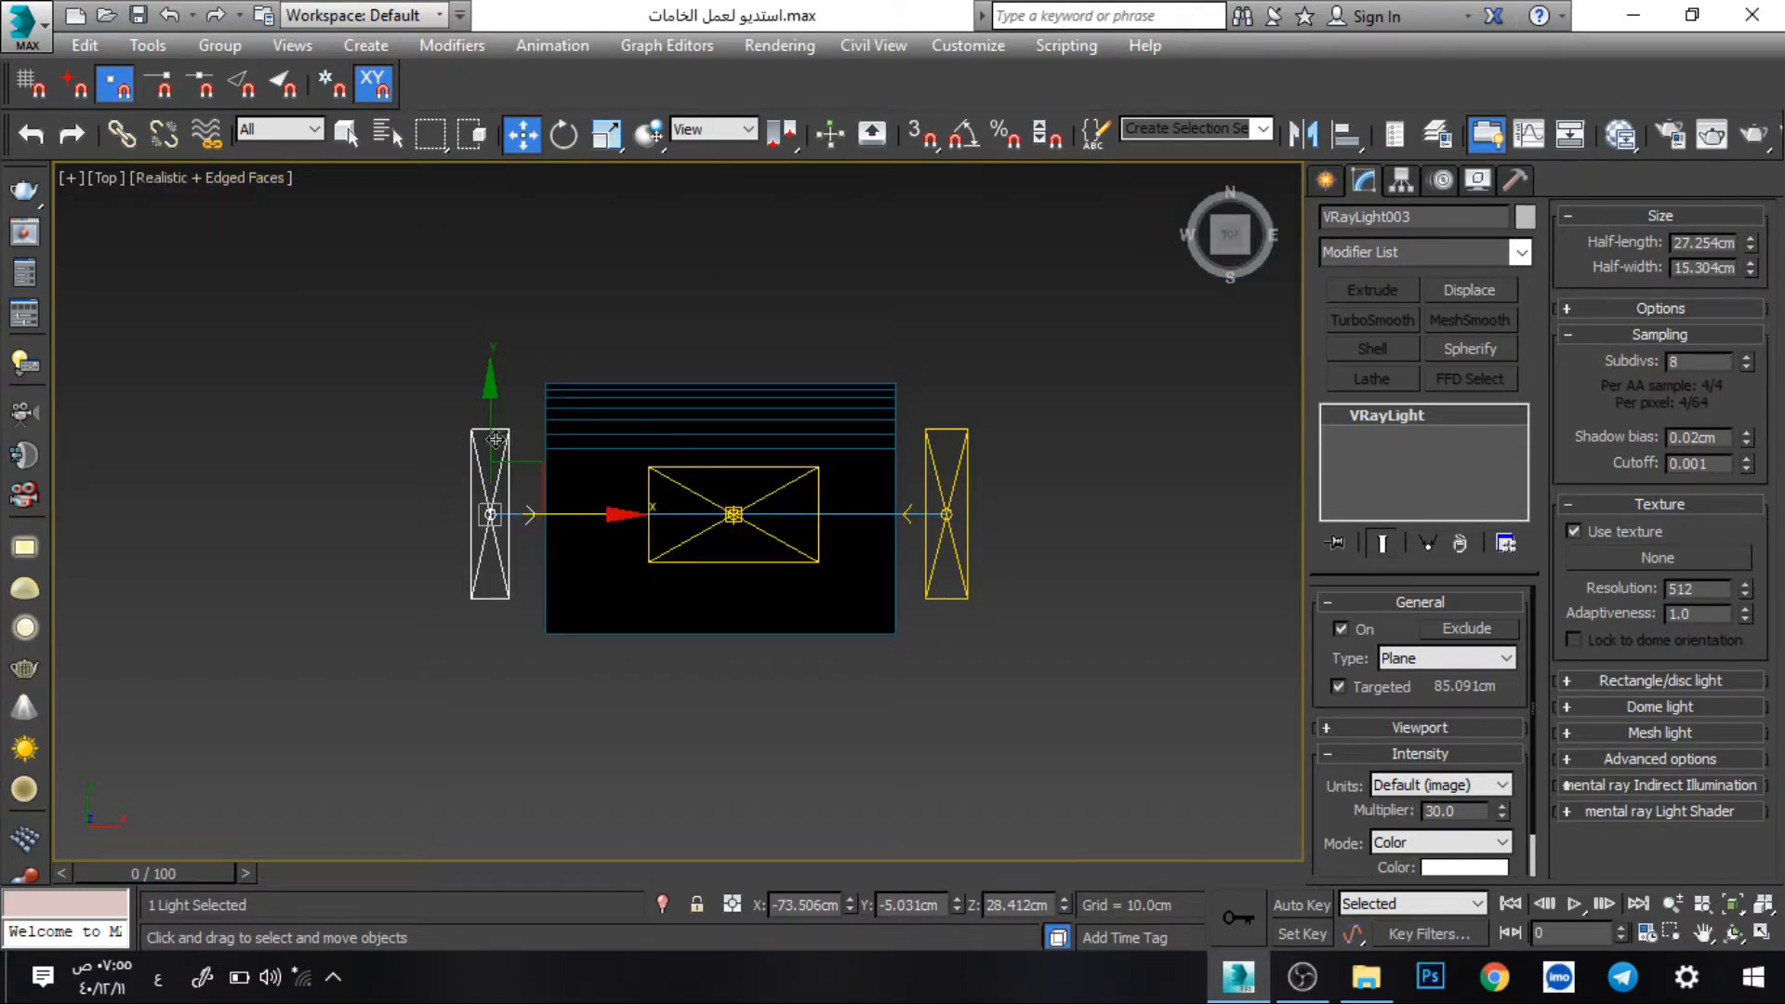
left_click_drag(494, 442, 496, 455)
left_click_drag(506, 506, 506, 522)
- Move the other side light, at positive X, toward the backdrop's front to about Y -18.9 cm
left_click(945, 515)
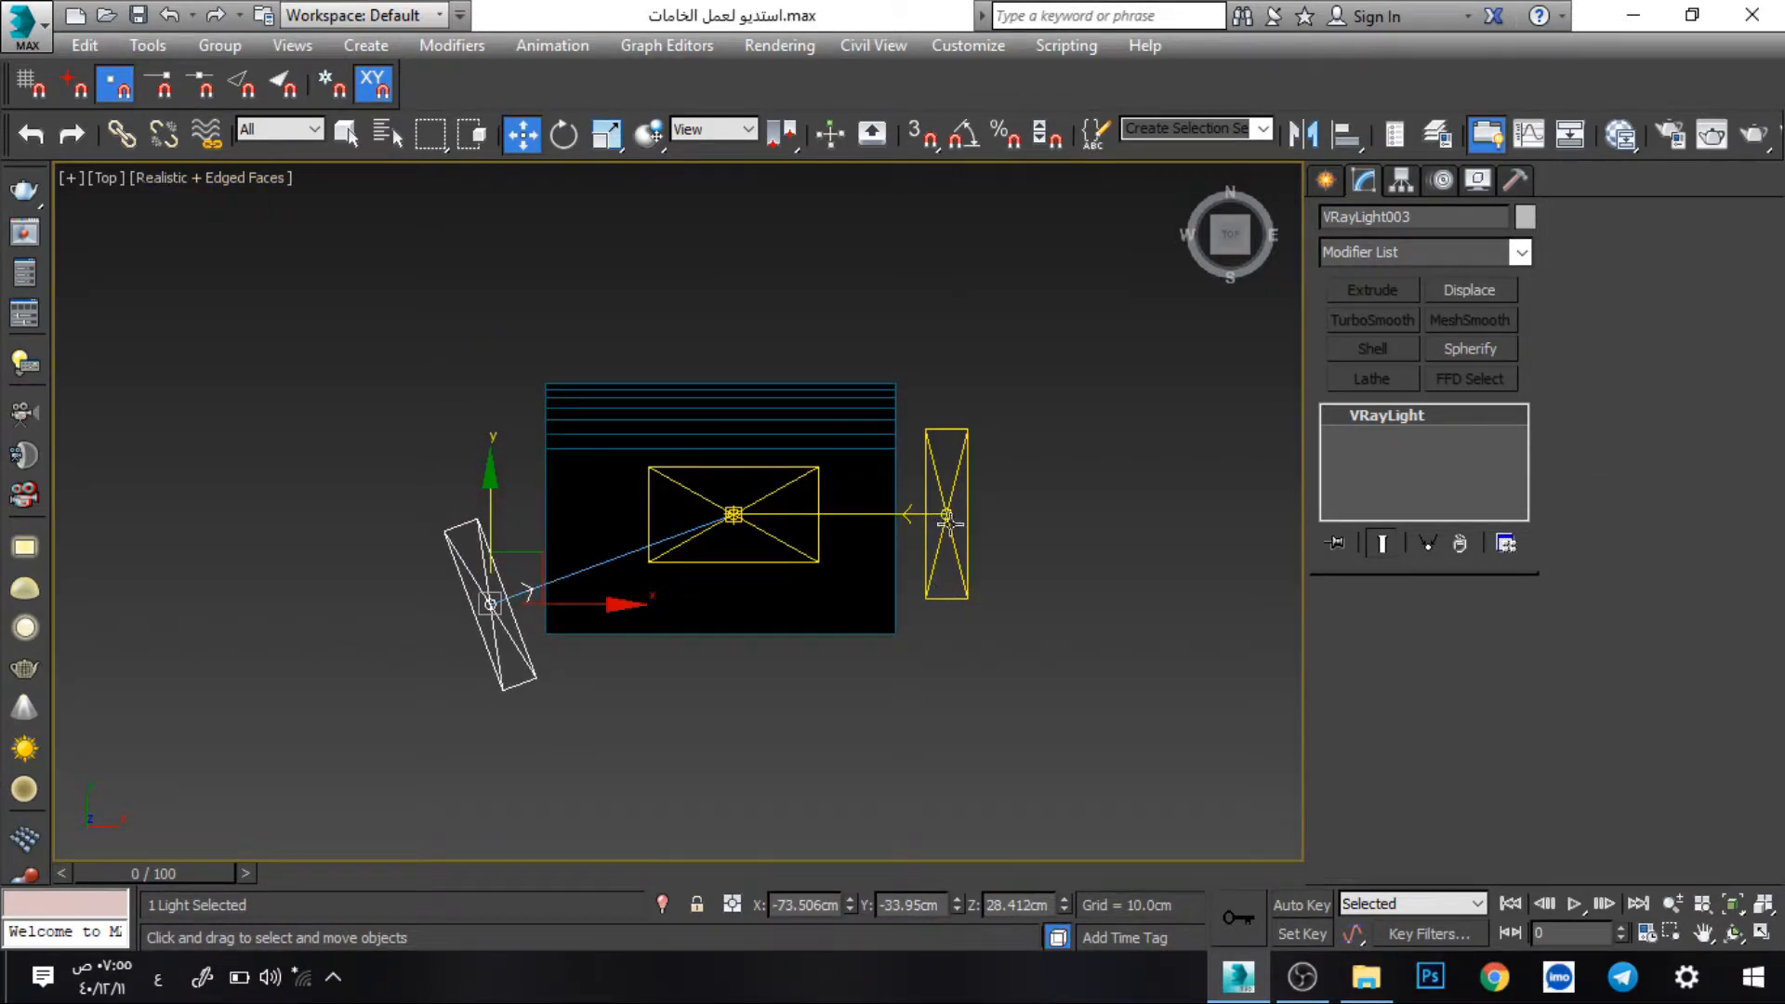
left_click_drag(943, 455, 941, 499)
middle_click_drag(884, 553, 852, 413, "alt")
scroll(744, 577, "up", 8)
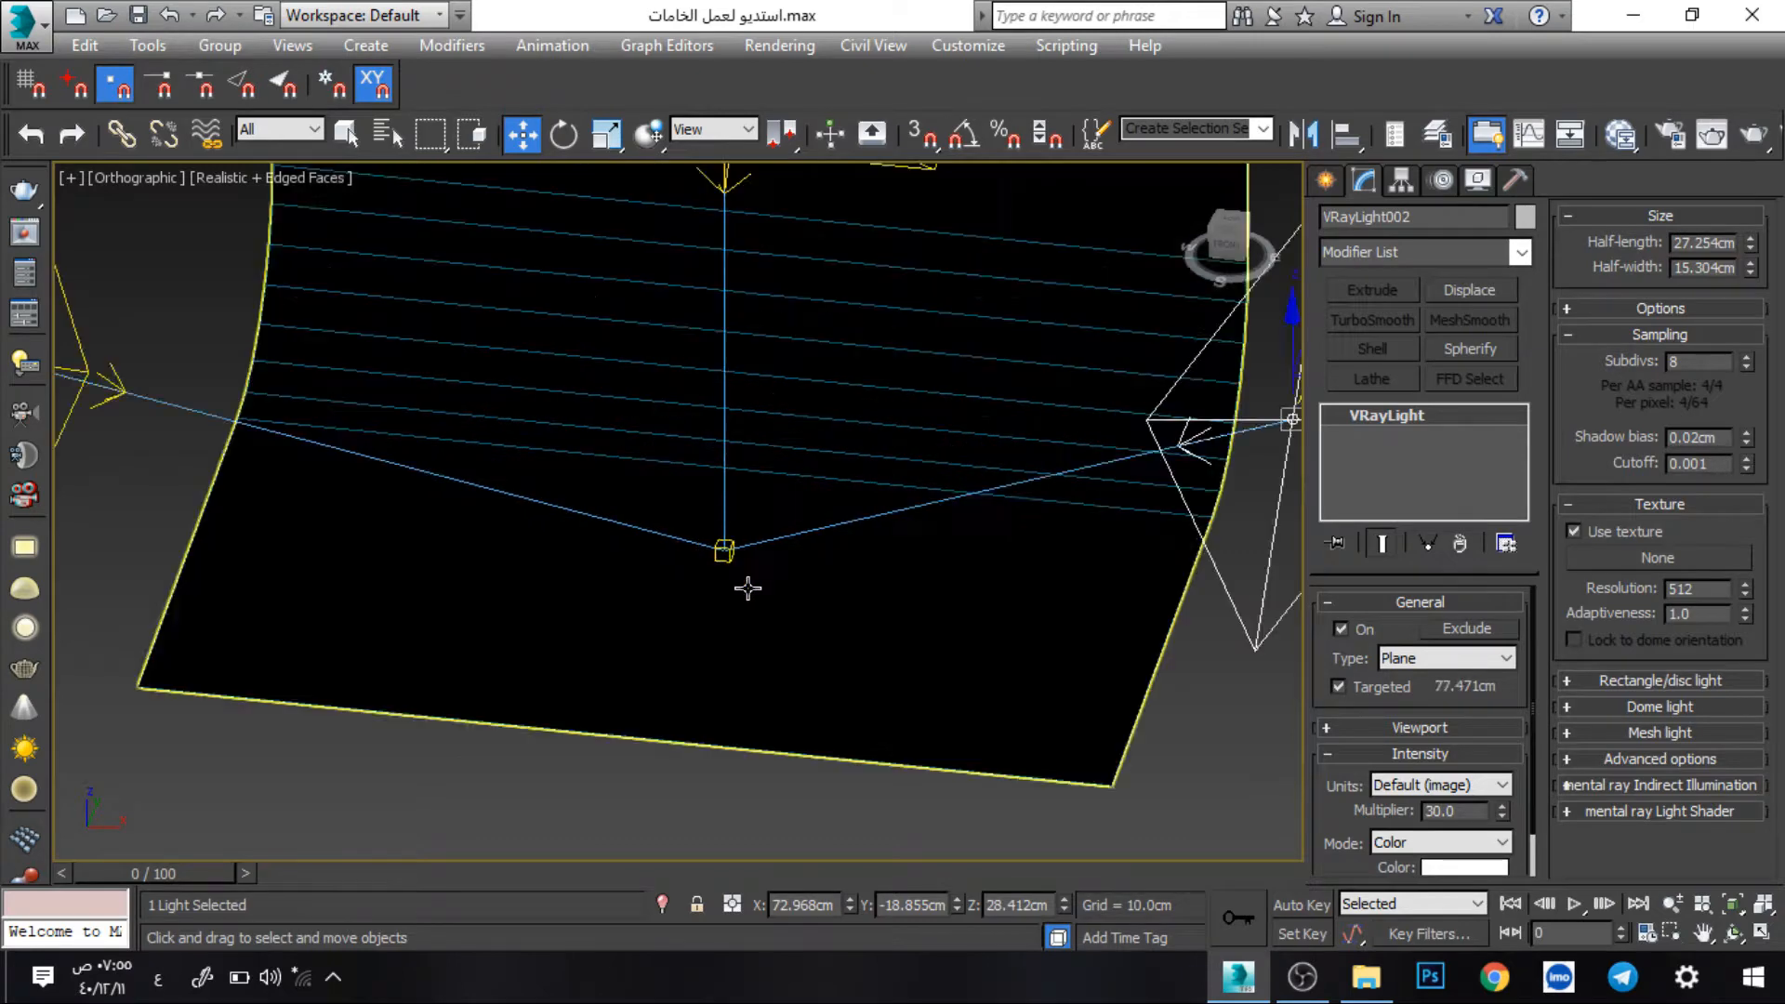
- Assign a VRaySoftbox map as the texture of the selected side light at positive X
middle_click_drag(747, 587, 801, 529, "alt")
scroll(801, 529, "down", 8)
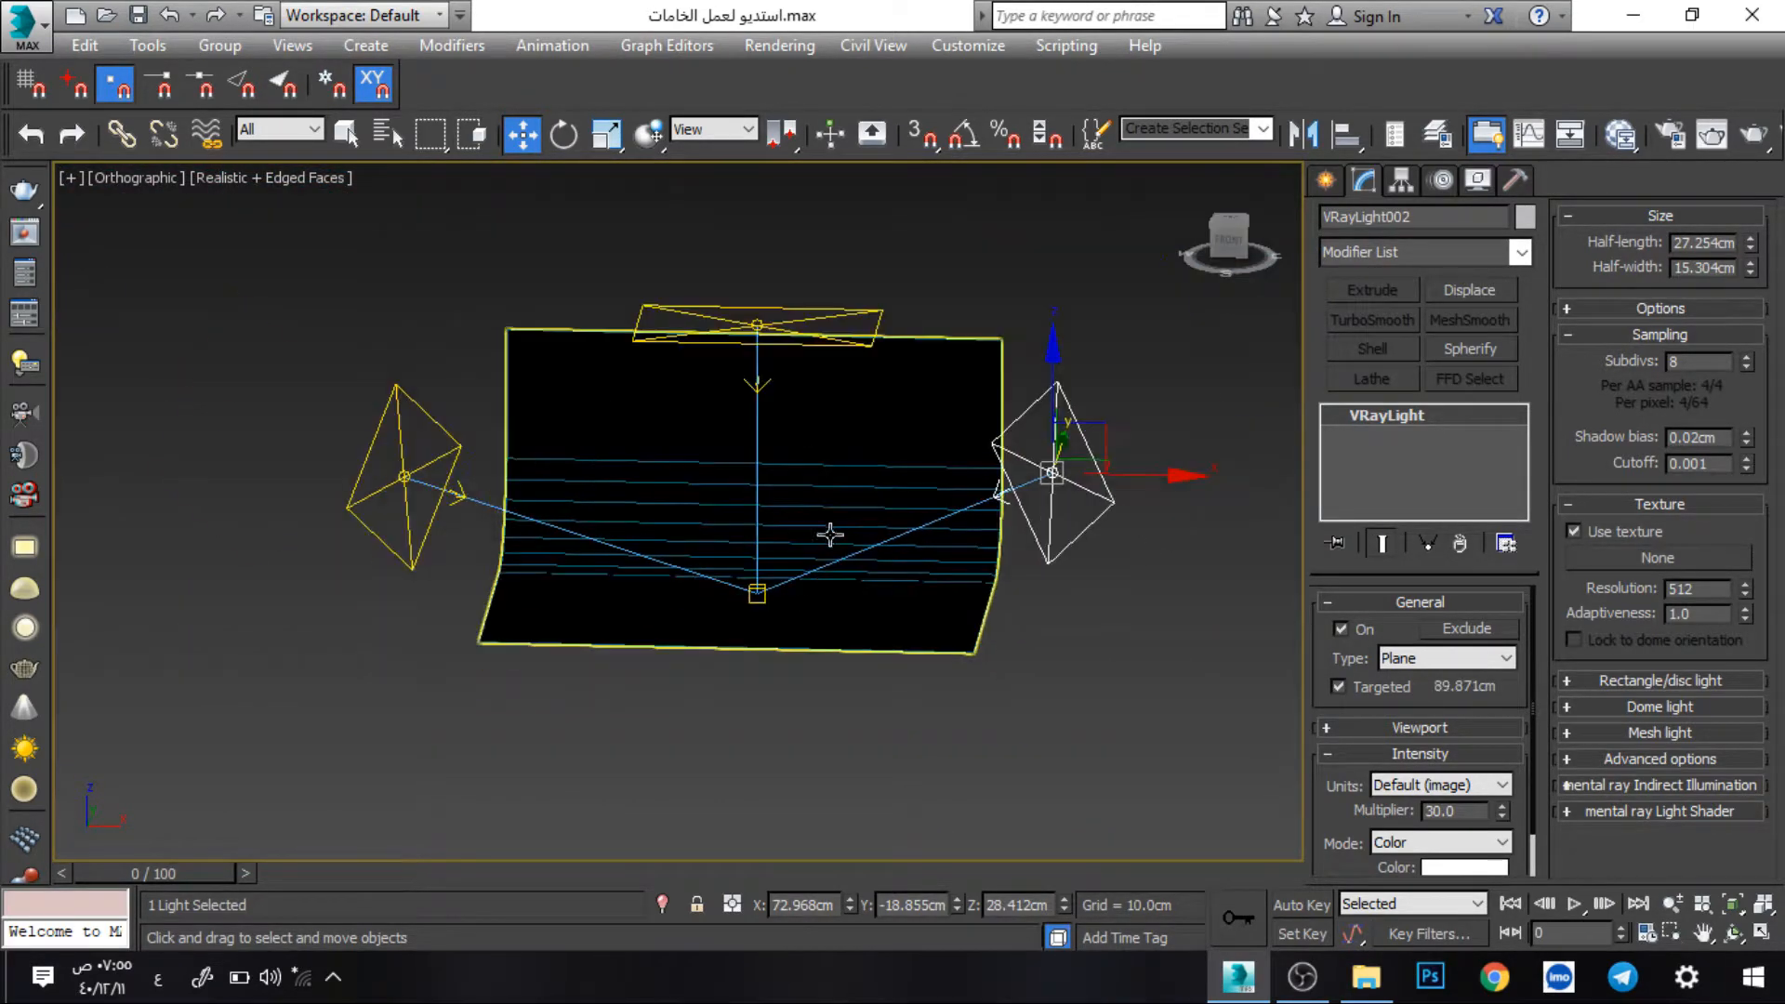
scroll(833, 419, "up", 3)
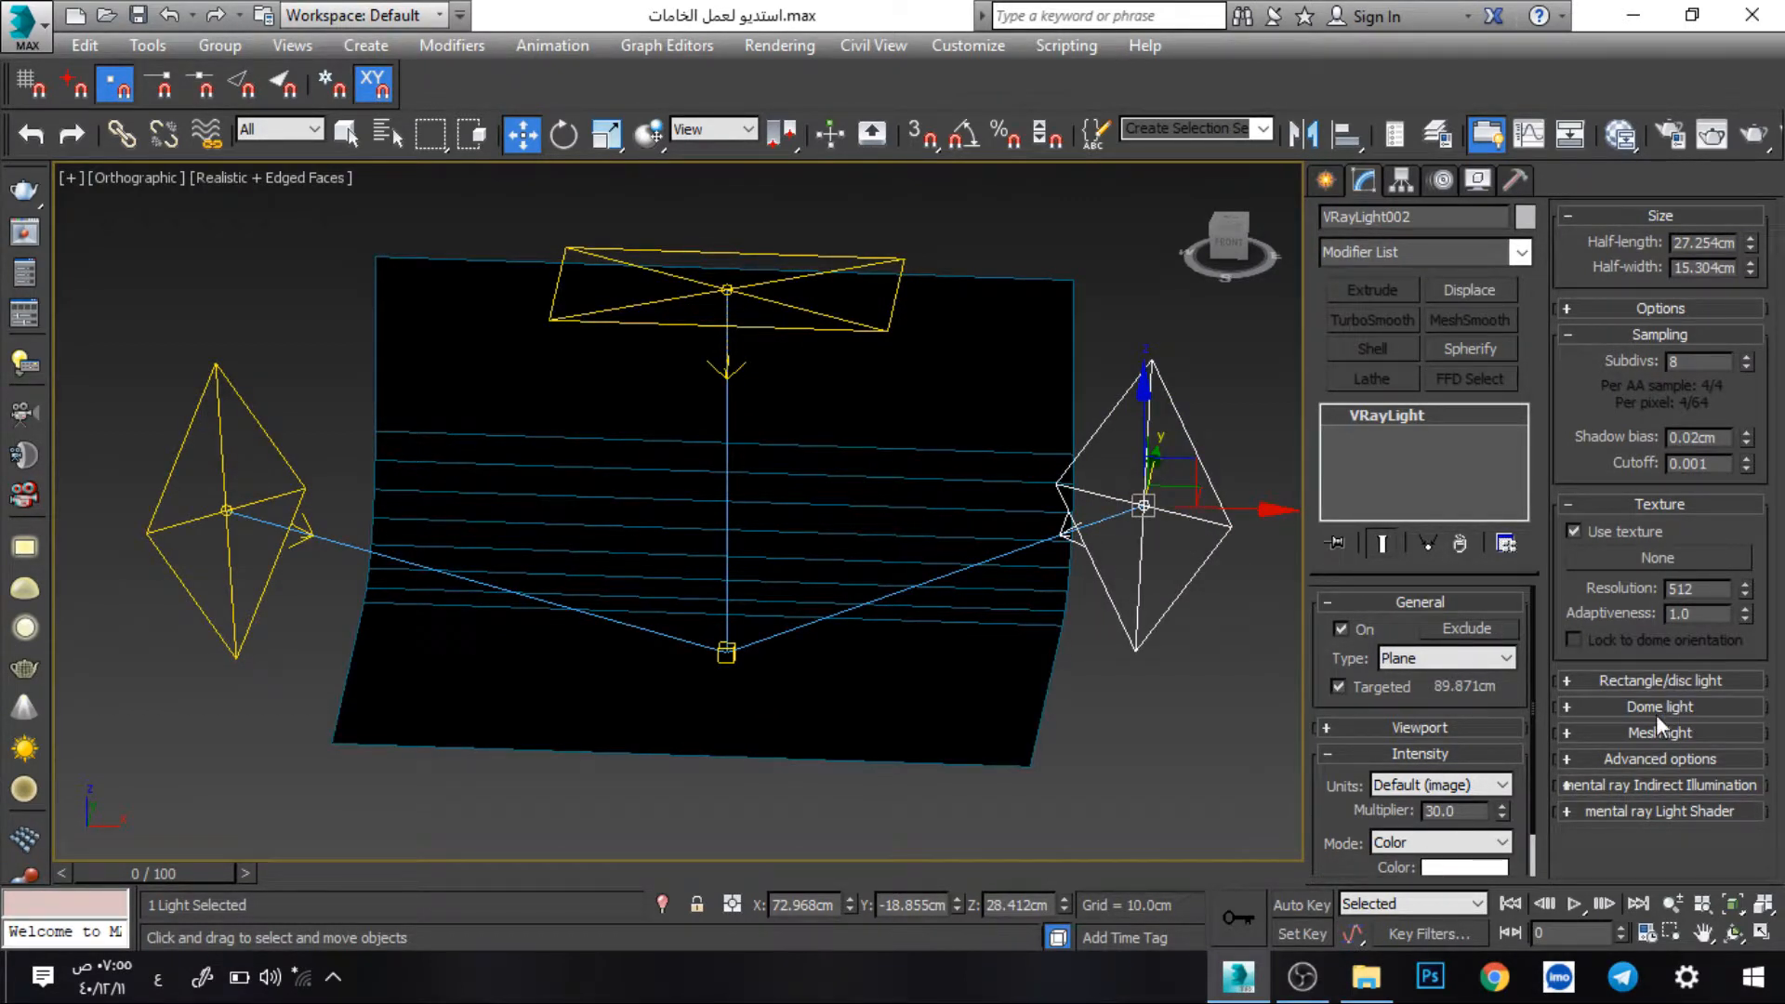
left_click(1634, 559)
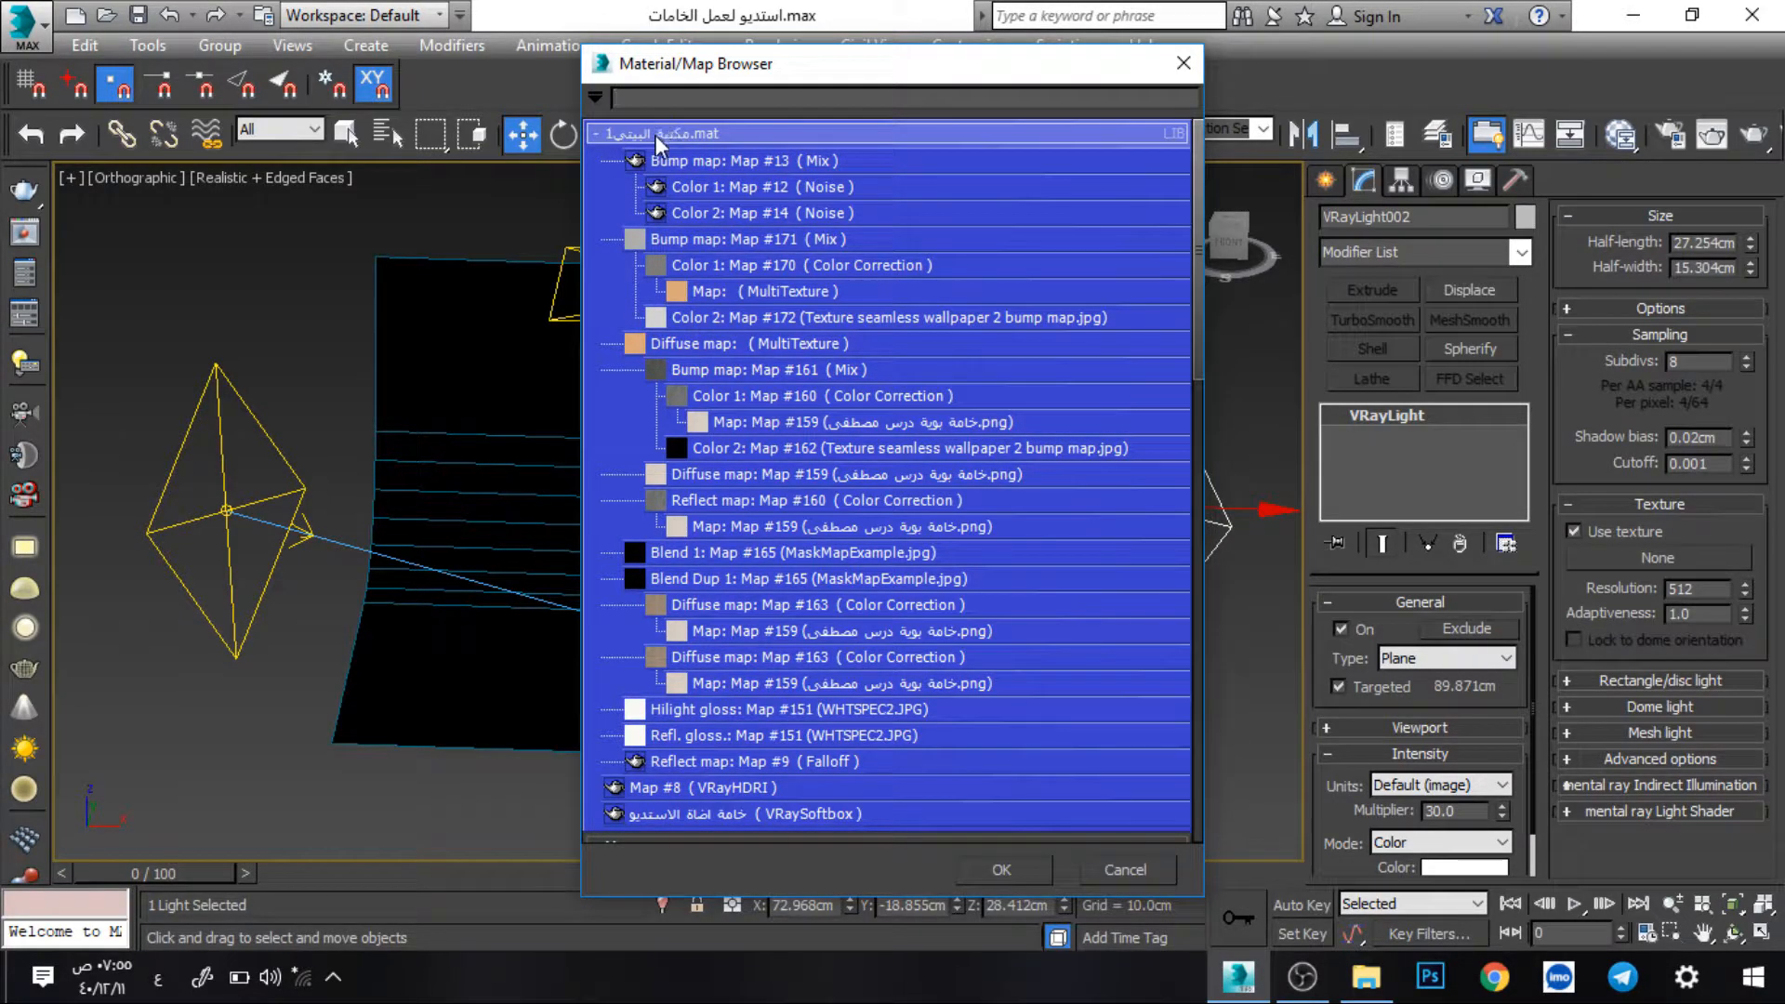
left_click(655, 135)
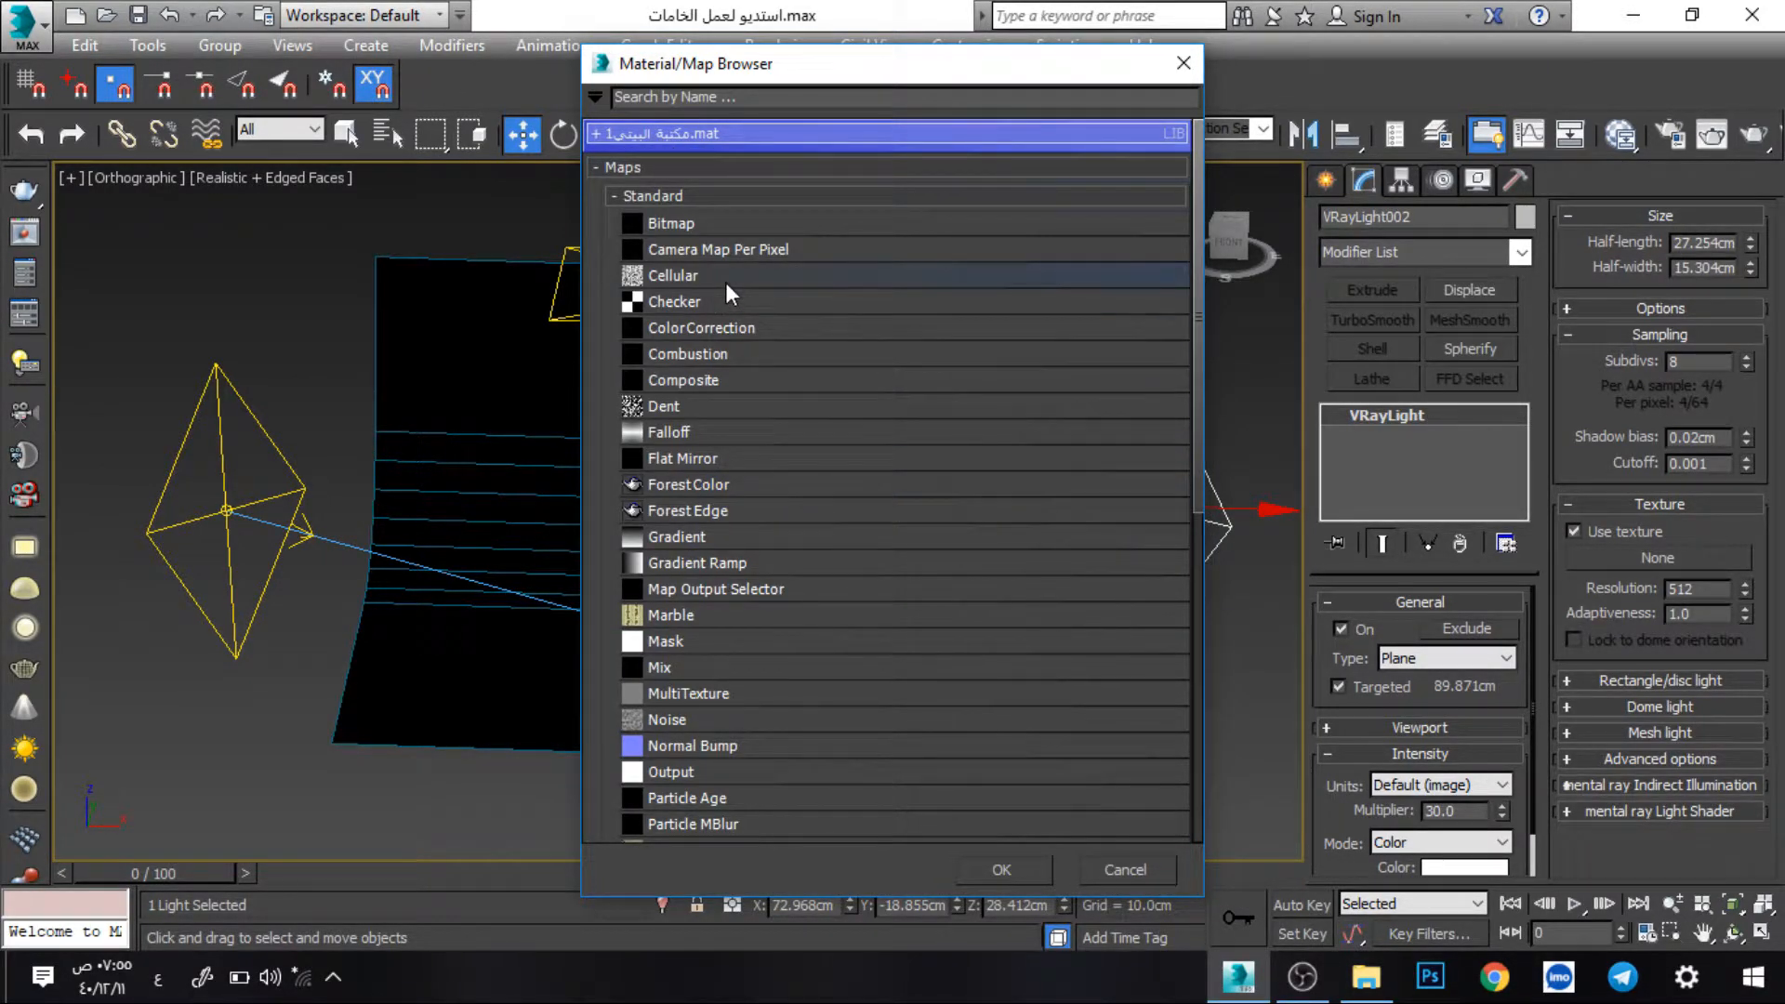
left_click(671, 194)
left_click(671, 231)
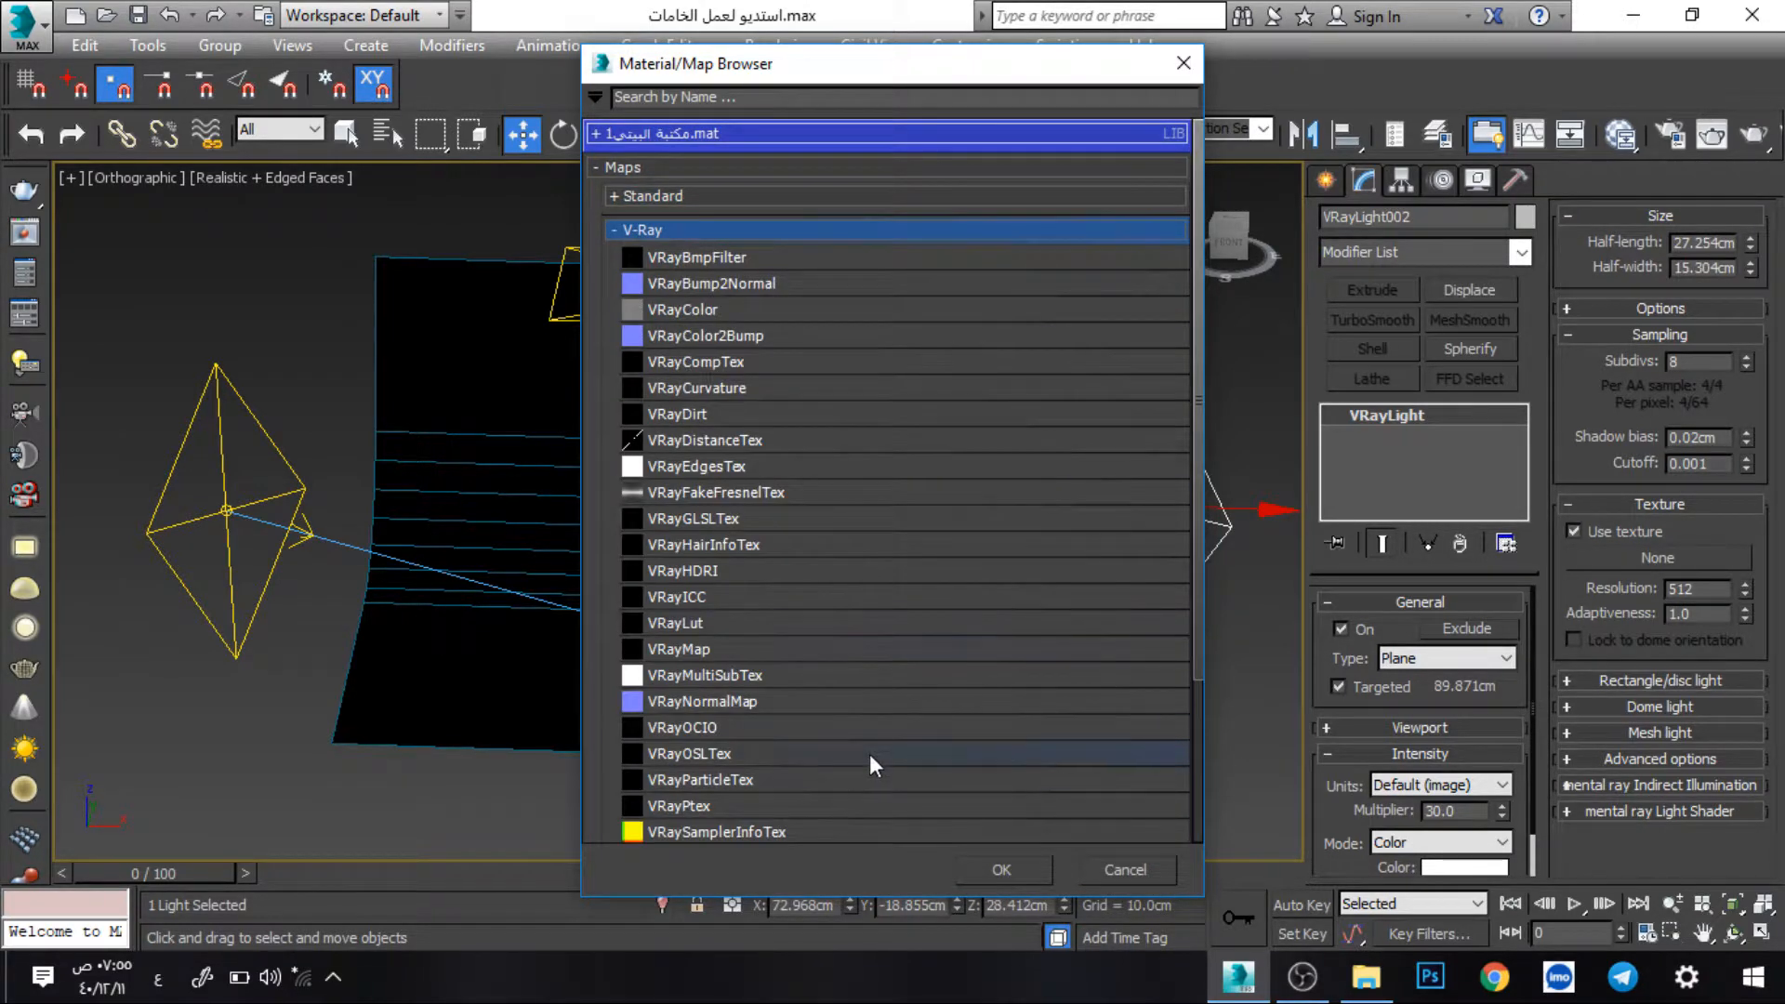
scroll(870, 755, "down", 2)
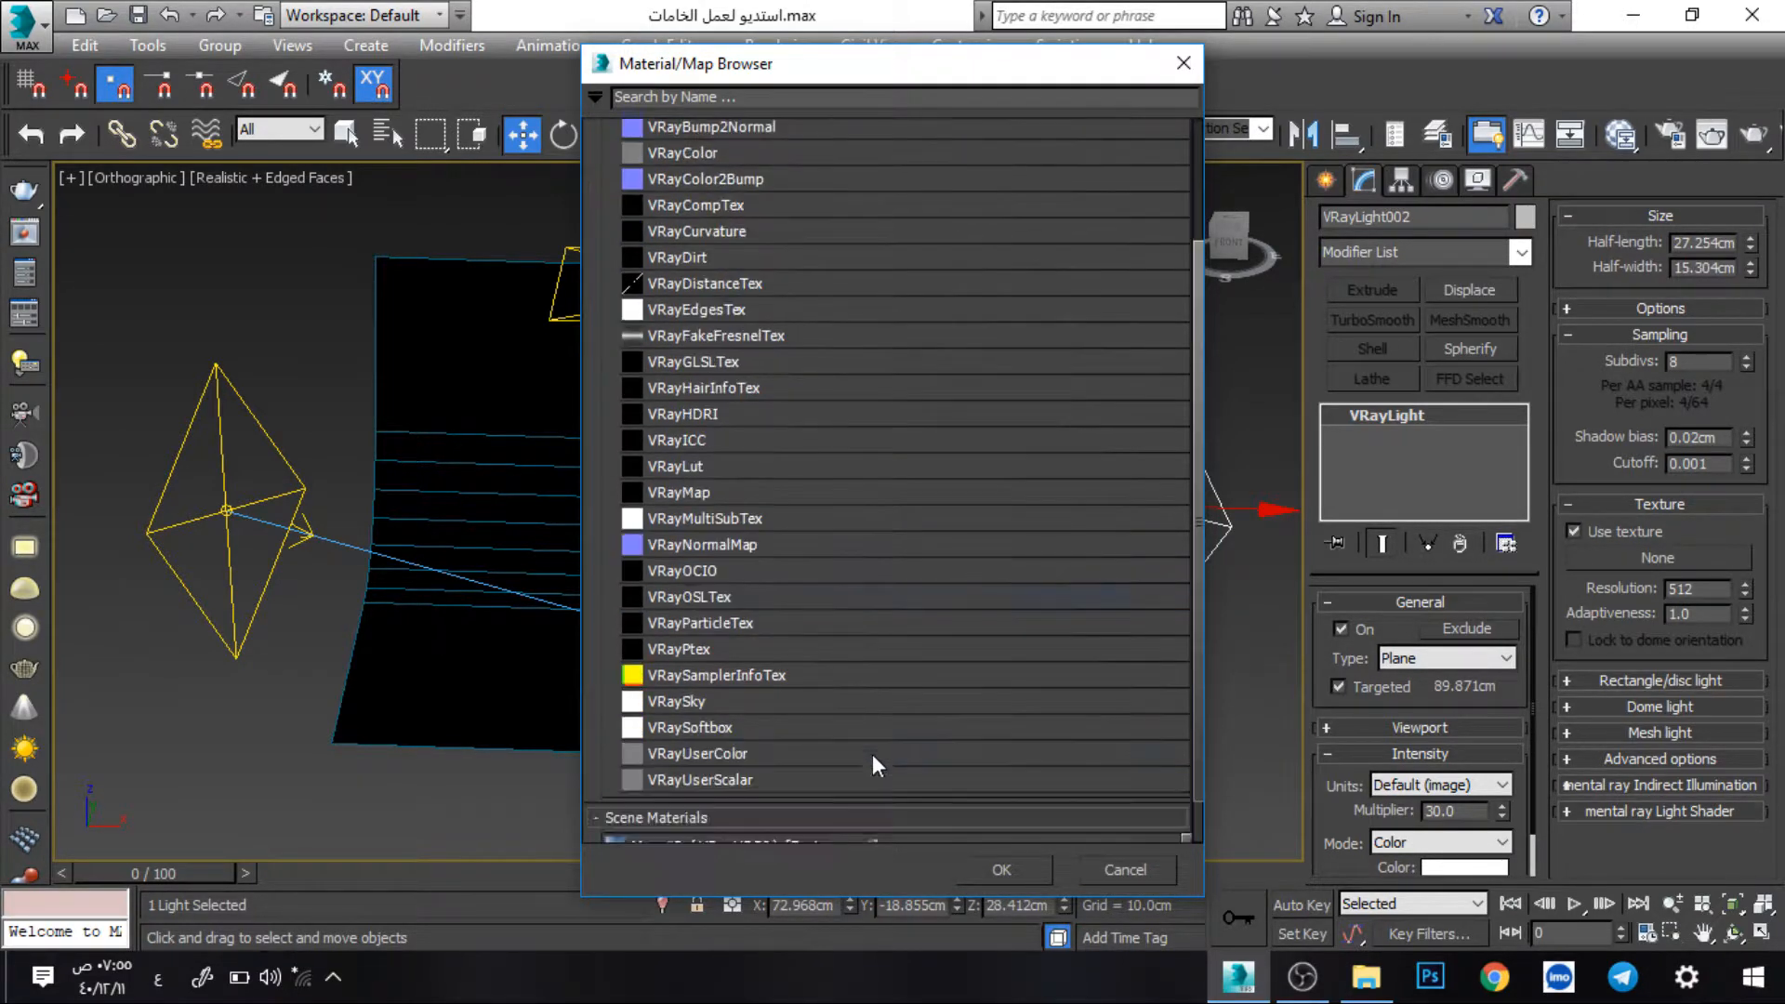
left_click(727, 727)
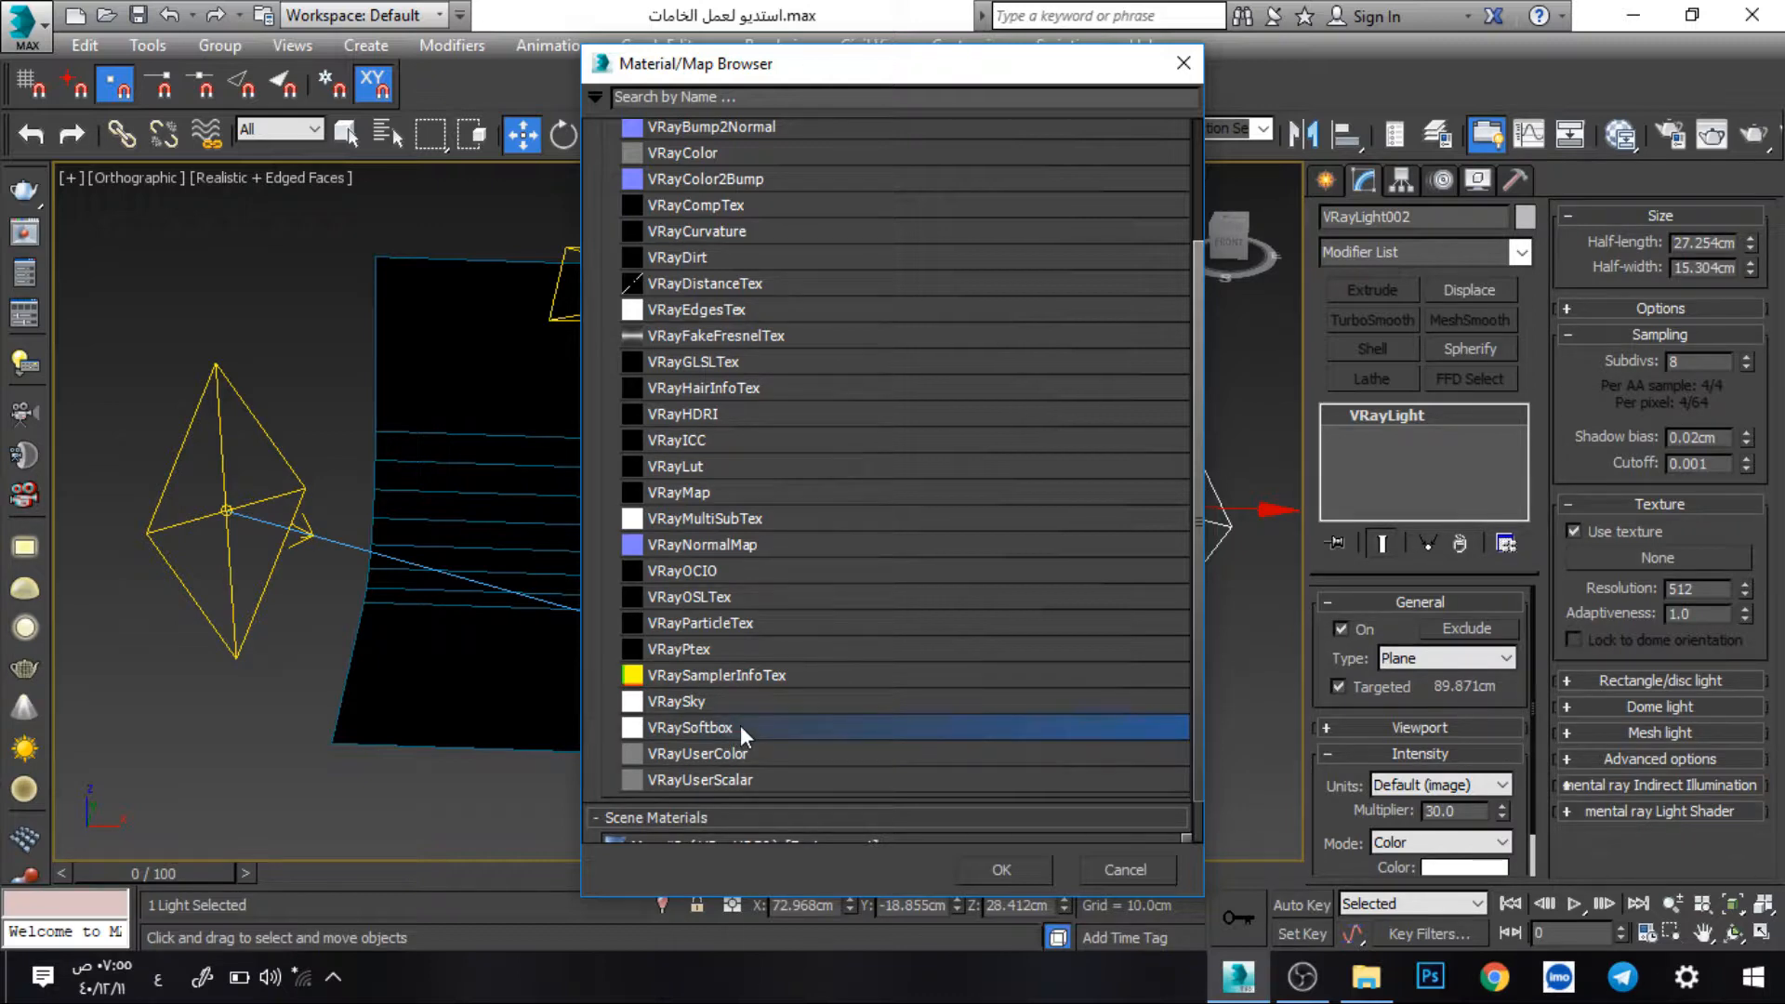
double_click(806, 729)
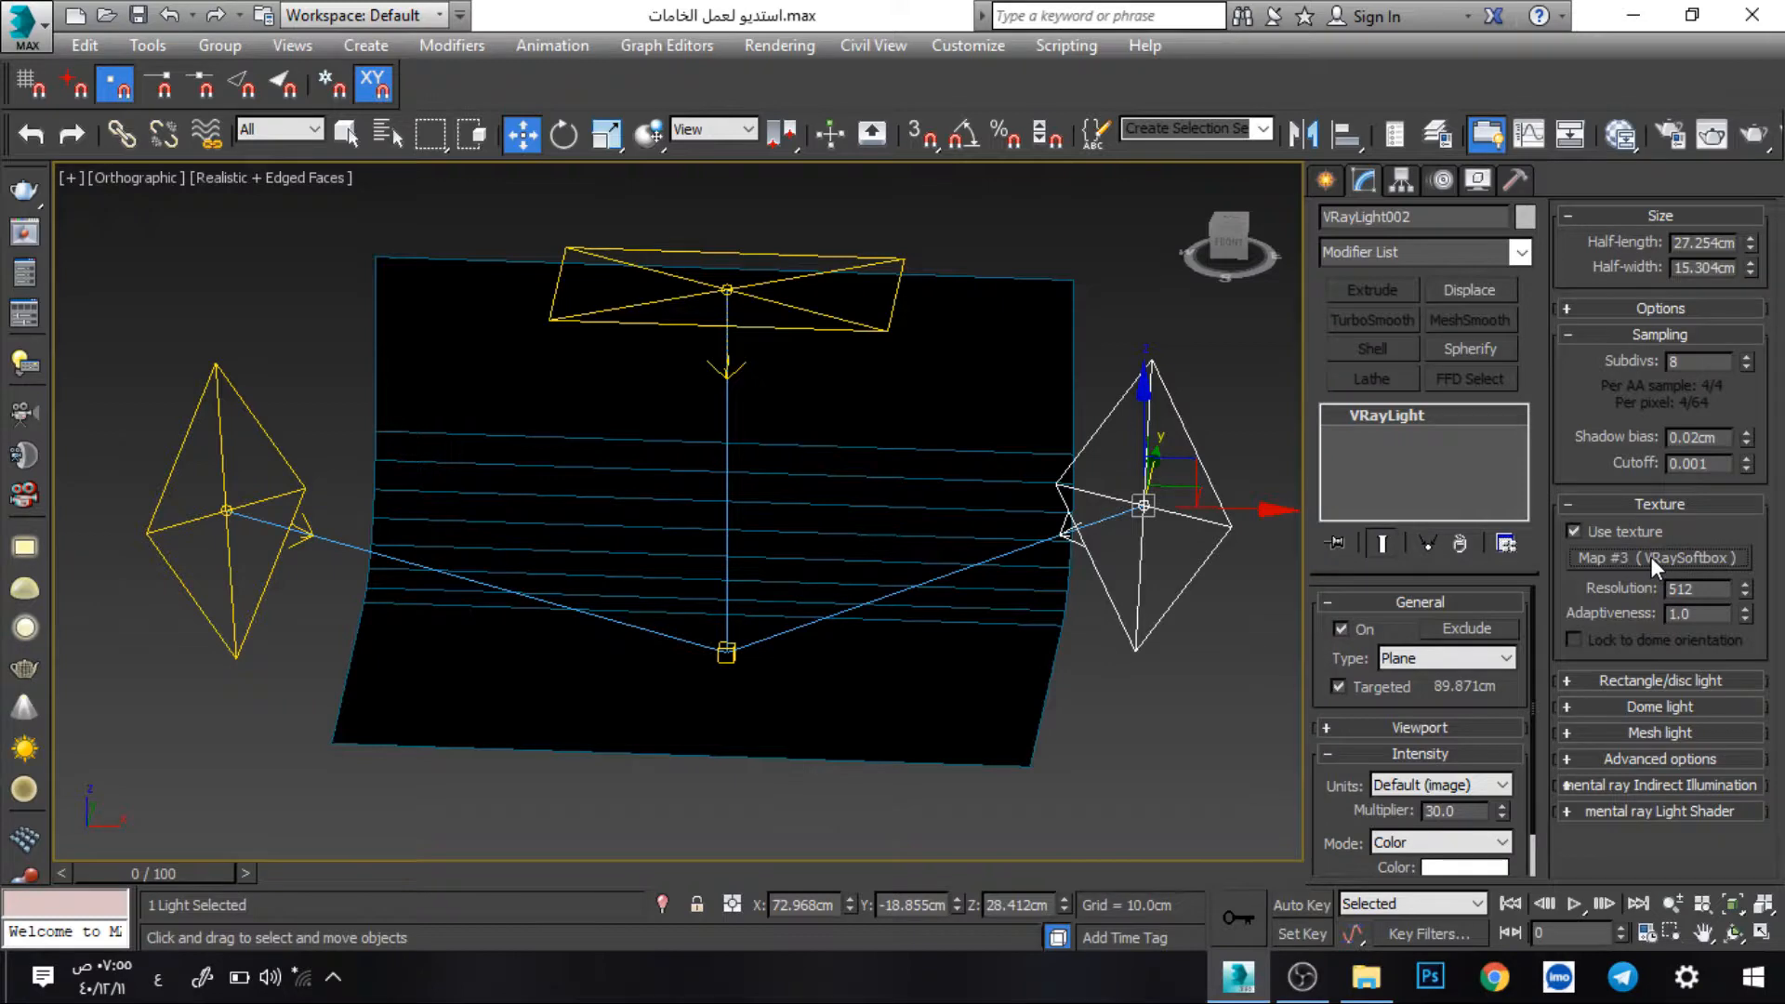
- Bring the light's VRaySoftbox map into the Slate Material Editor and open its parameters
left_click(1630, 135)
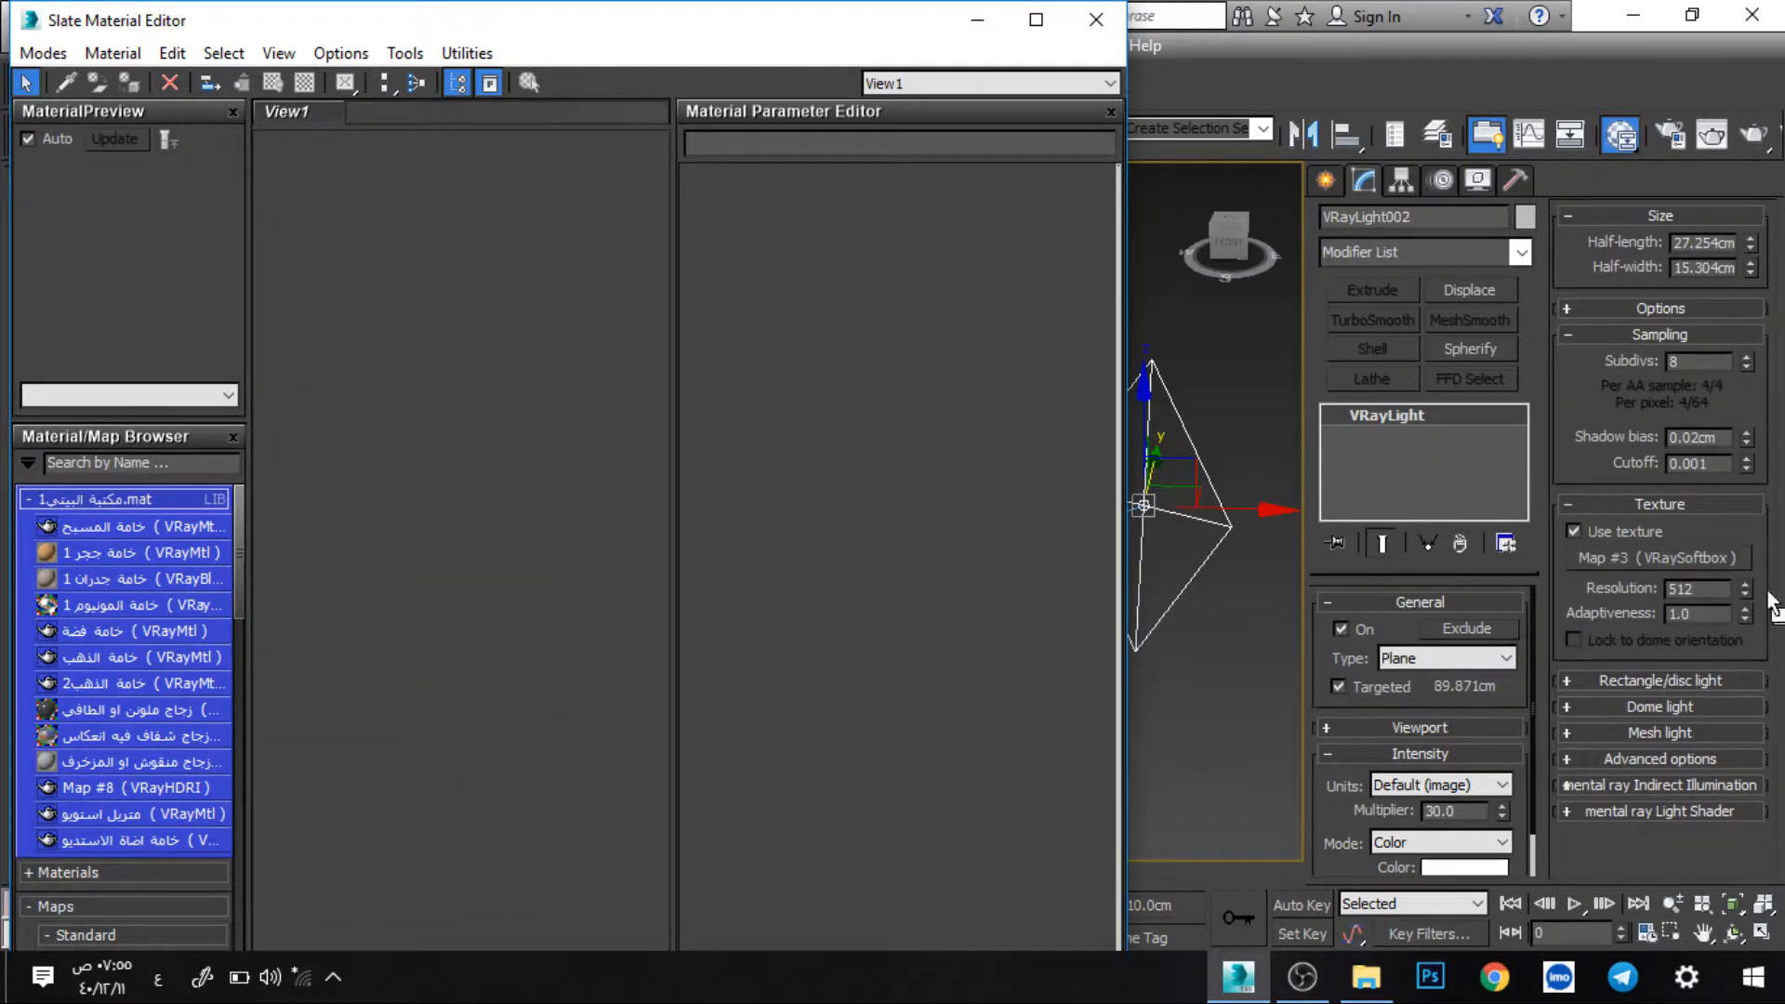
left_click_drag(1668, 556, 531, 485)
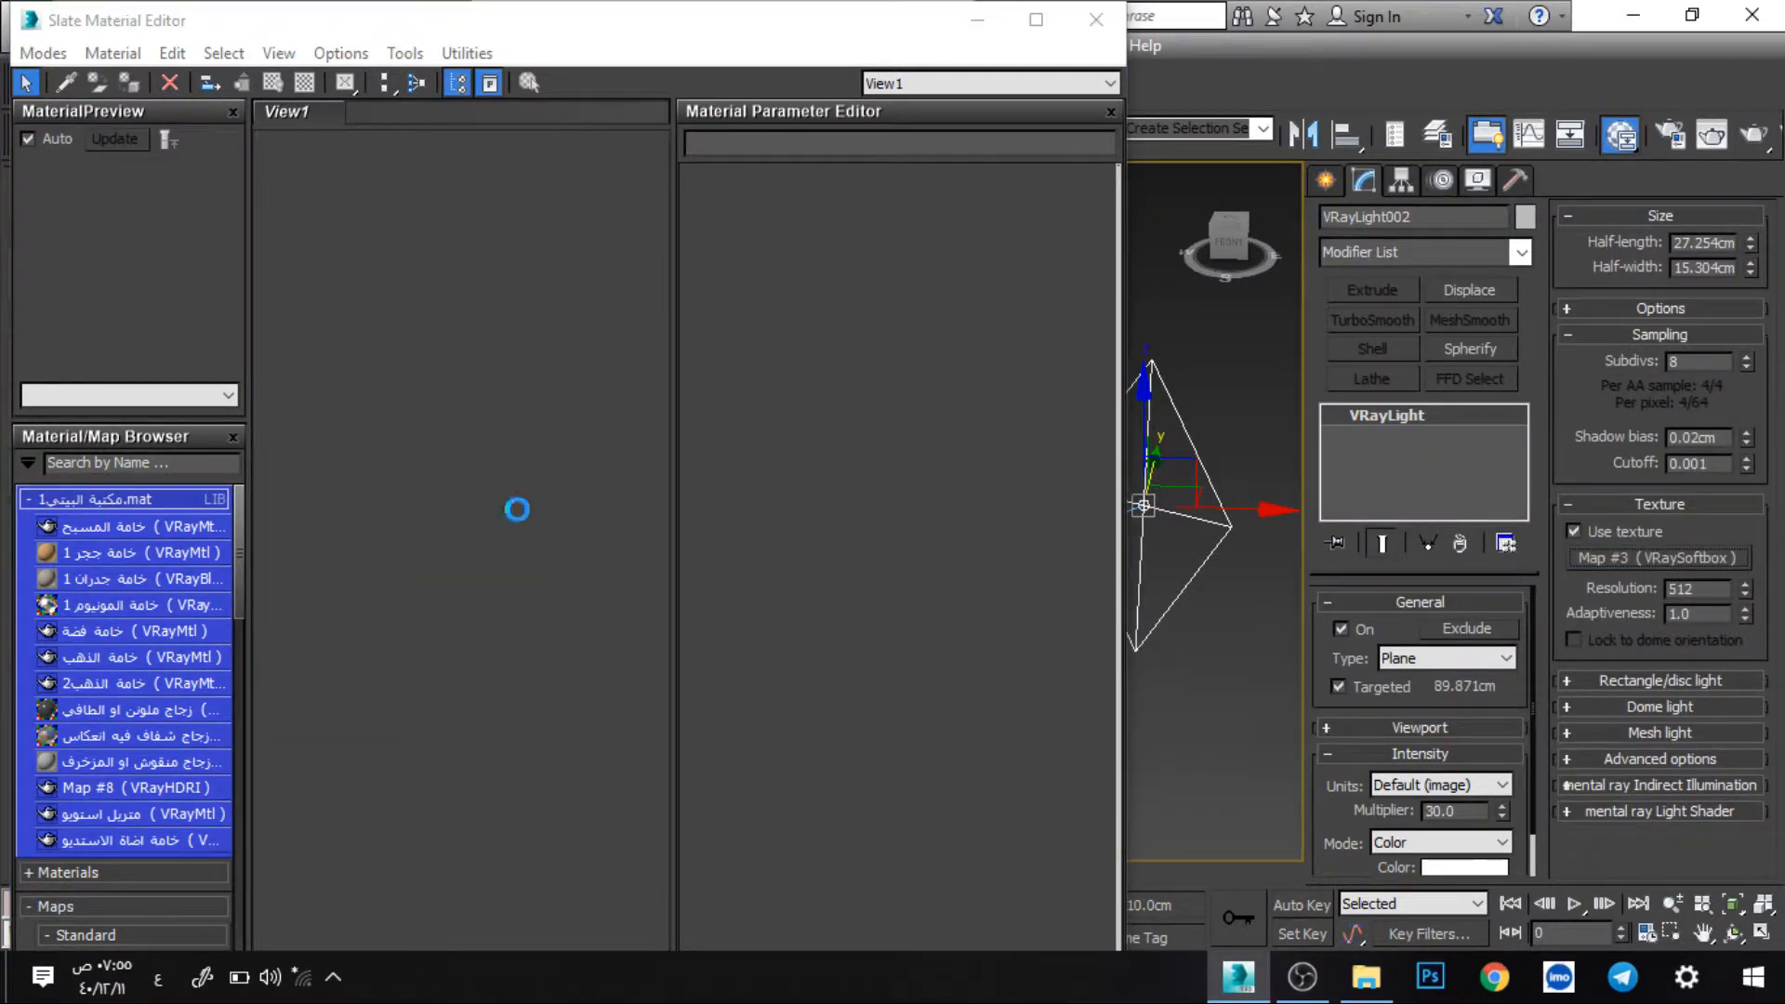
left_click(516, 597)
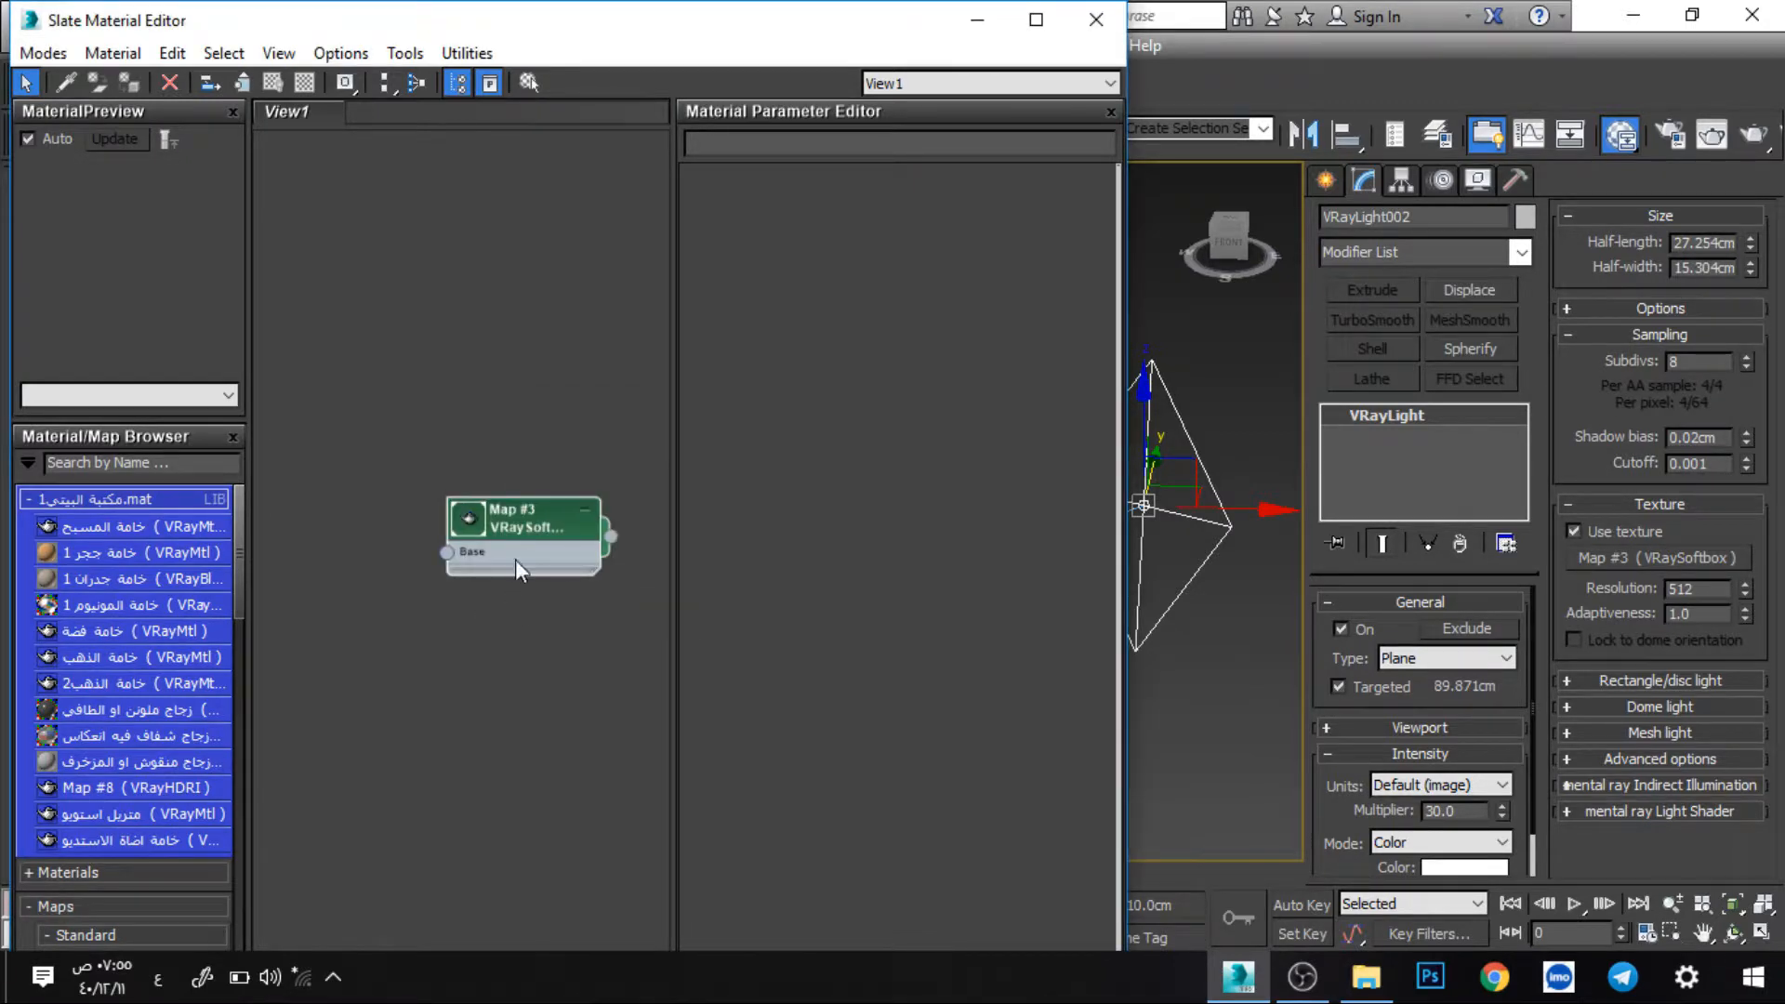
double_click(519, 530)
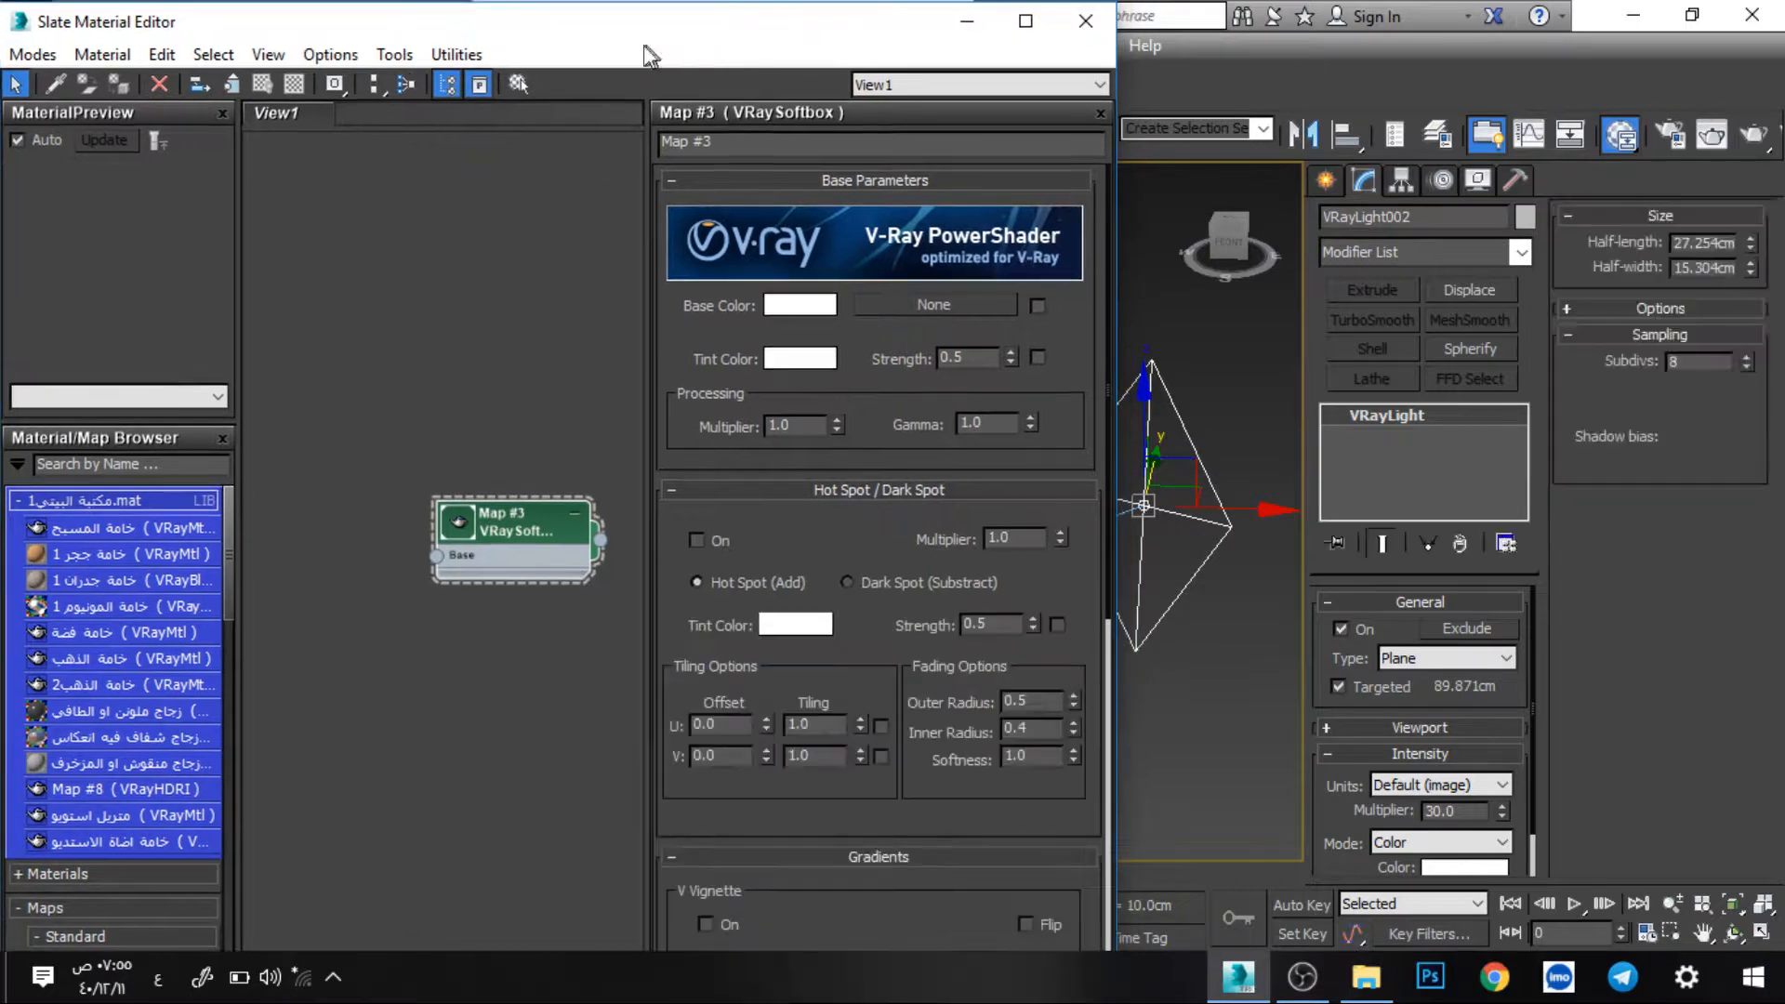
- Turn on the radial vignette in the softbox map's gradient settings
left_click_drag(809, 33, 645, 57)
middle_click_drag(1164, 302, 1314, 325)
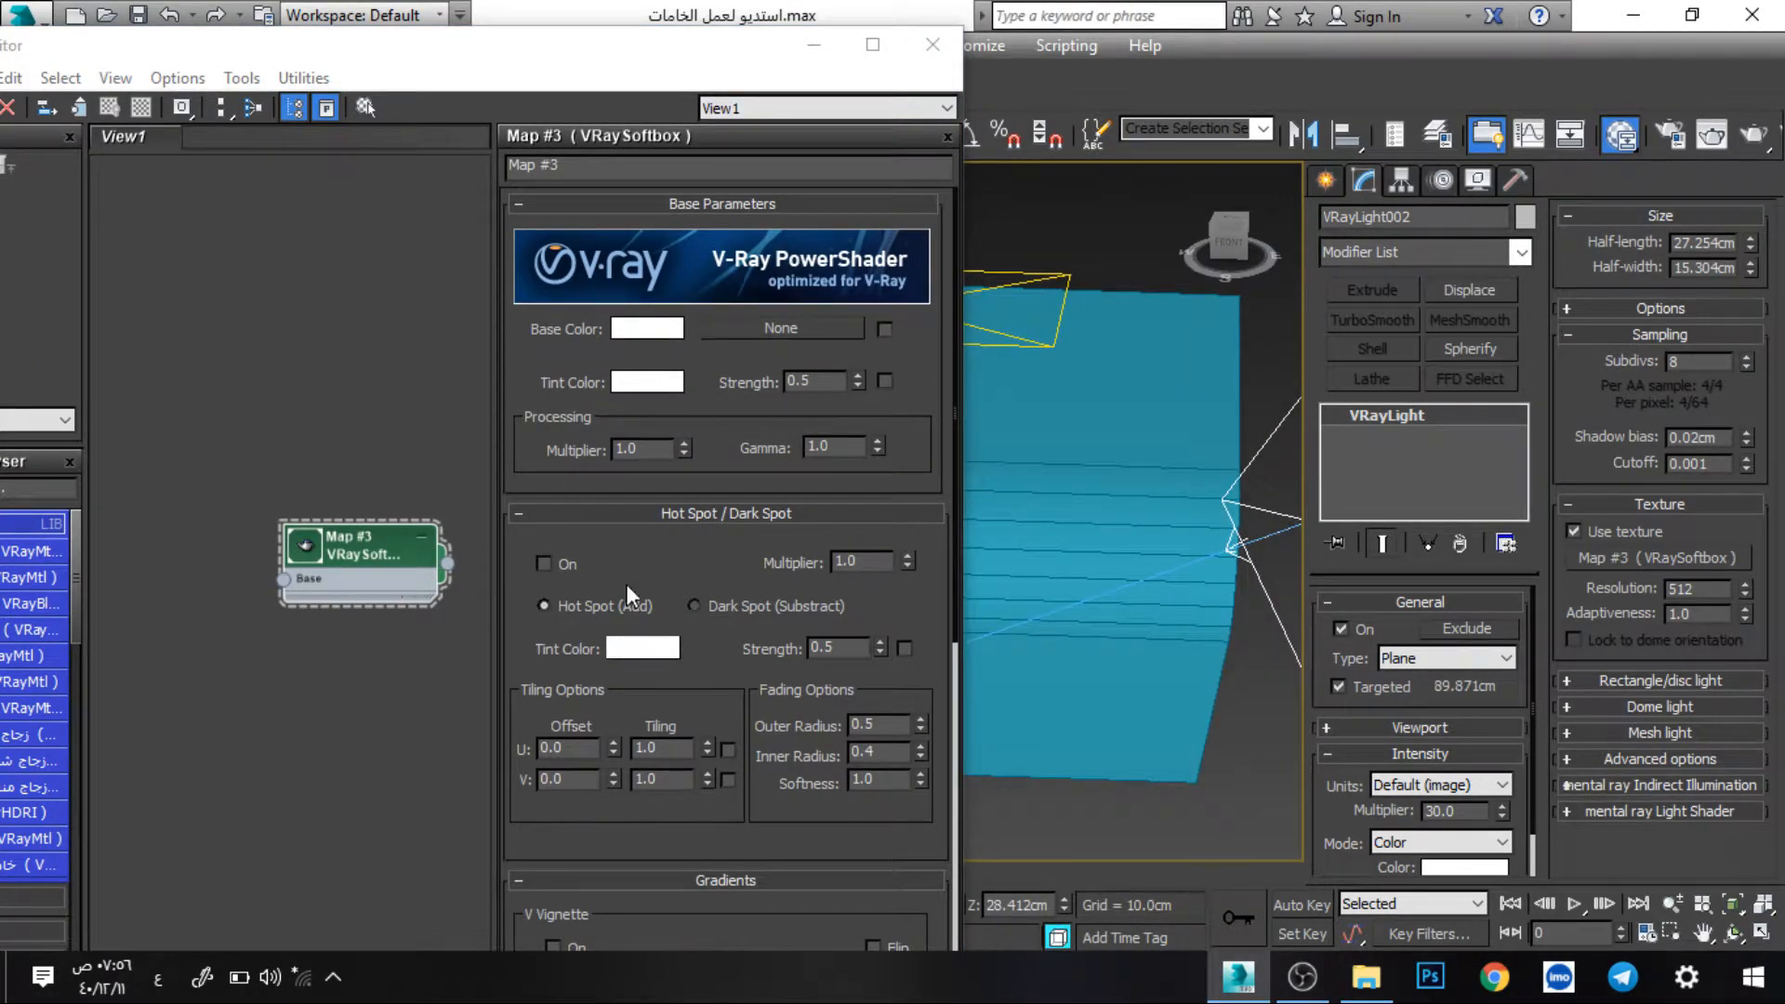
left_click_drag(626, 554, 658, 336)
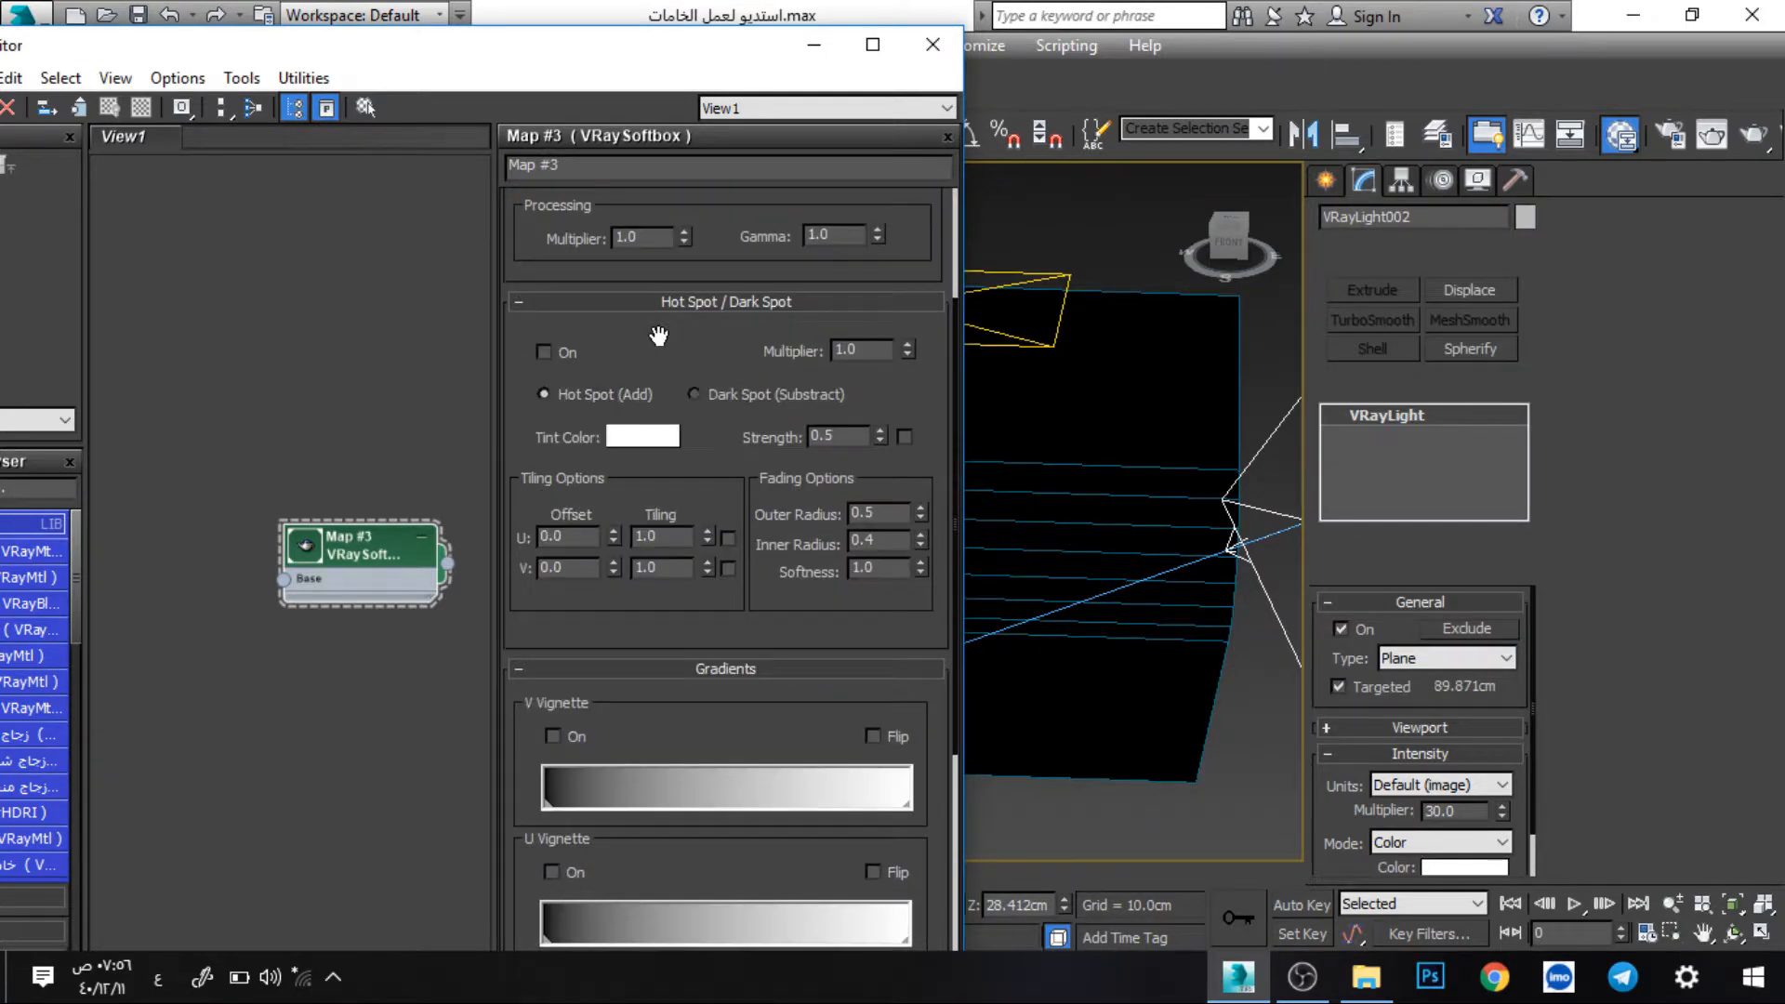
scroll(651, 316, "down", 3)
scroll(678, 319, "down", 3)
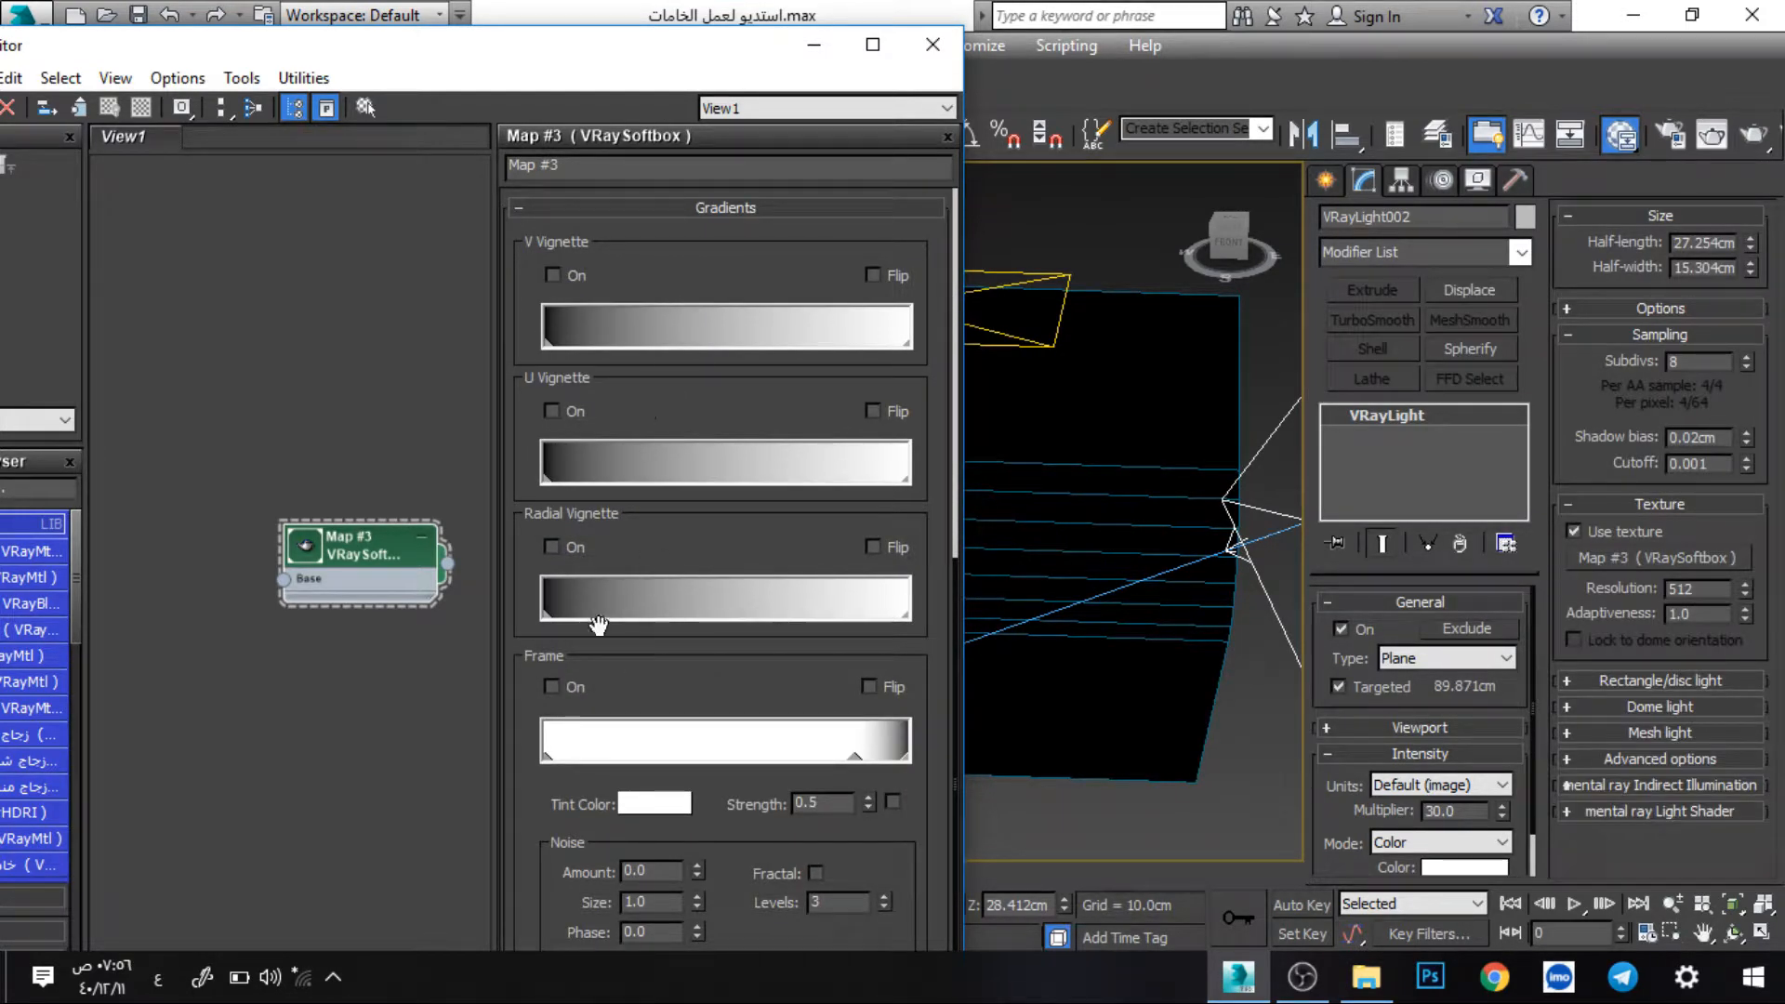
left_click(553, 548)
- Maximize the material editor, show a preview of the softbox map and remove the empty preview pane
left_click(872, 44)
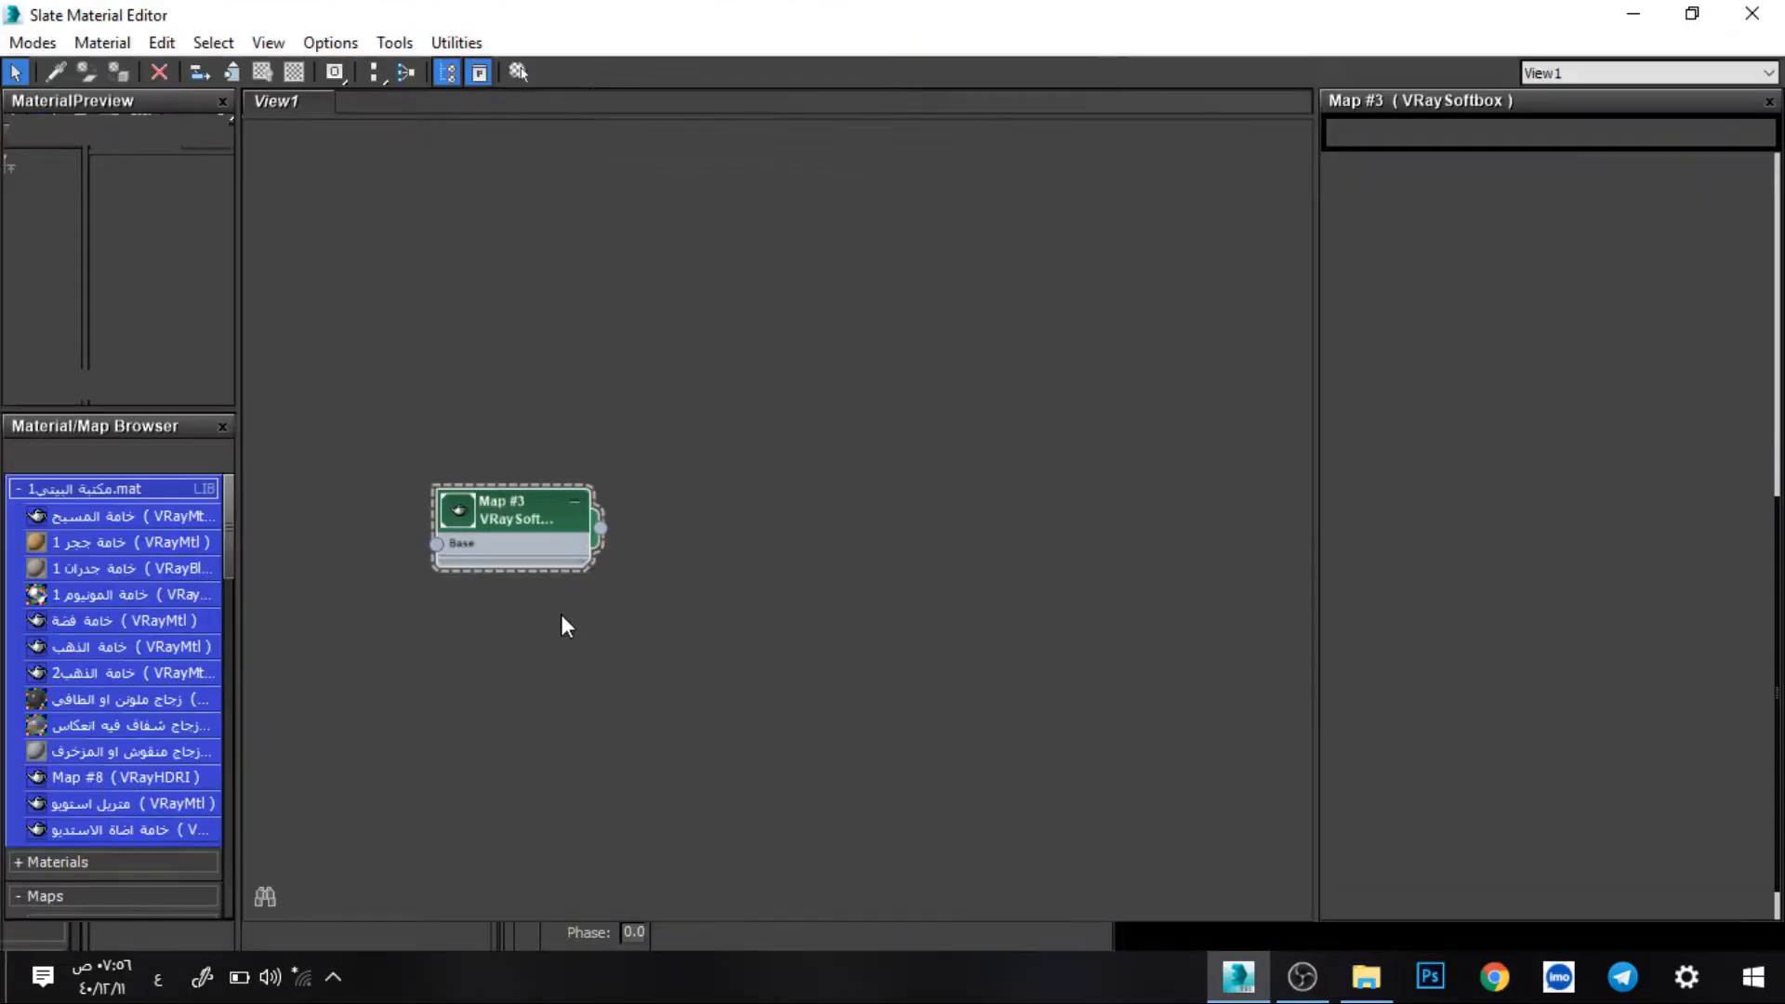
right_click(515, 506)
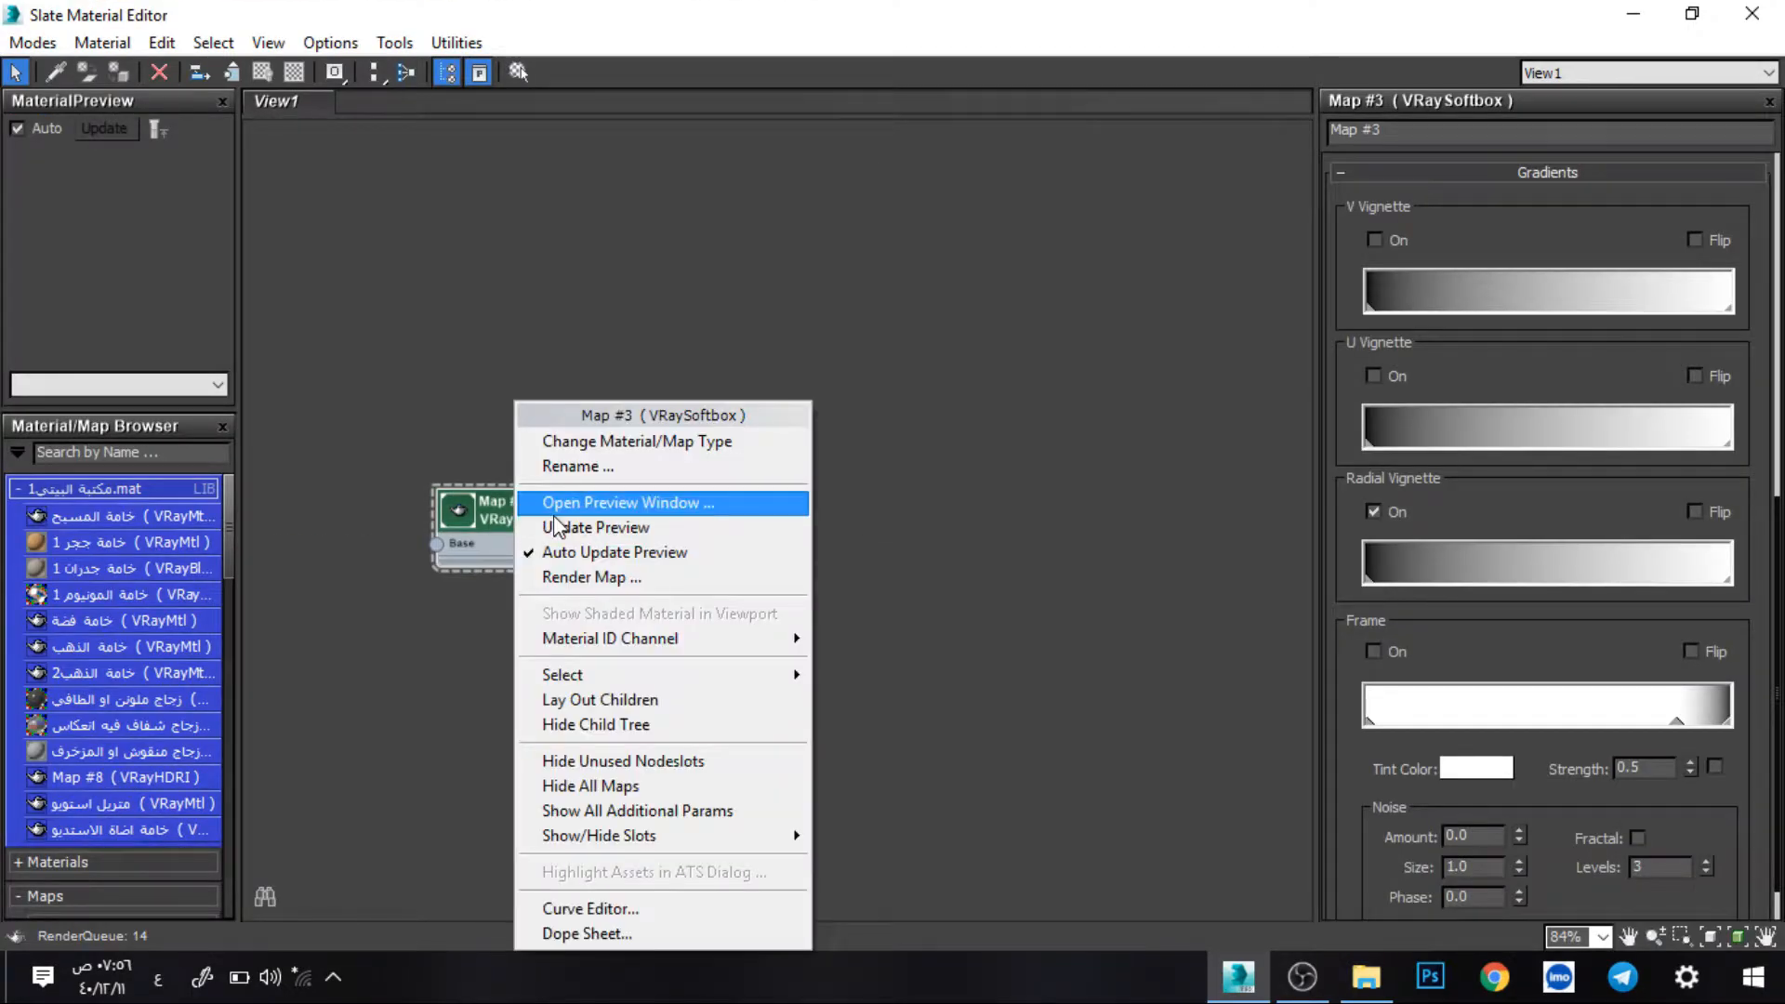
left_click(562, 503)
double_click(566, 515)
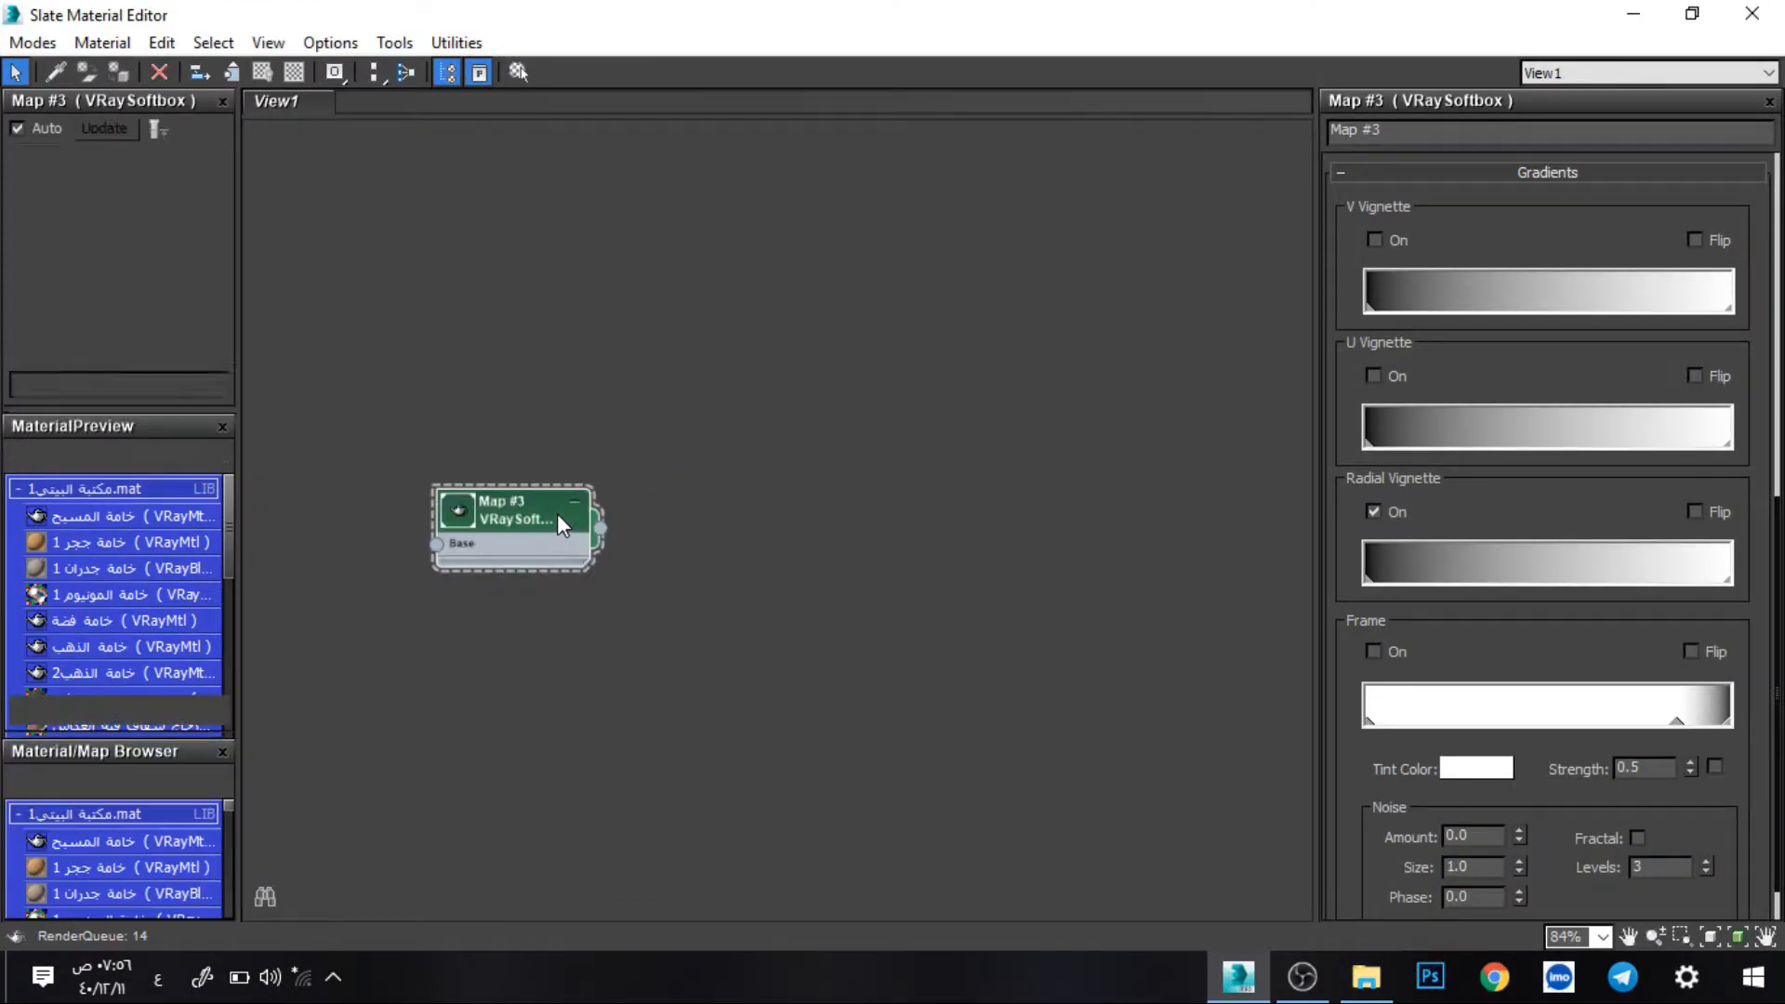
right_click(556, 515)
left_click(593, 527)
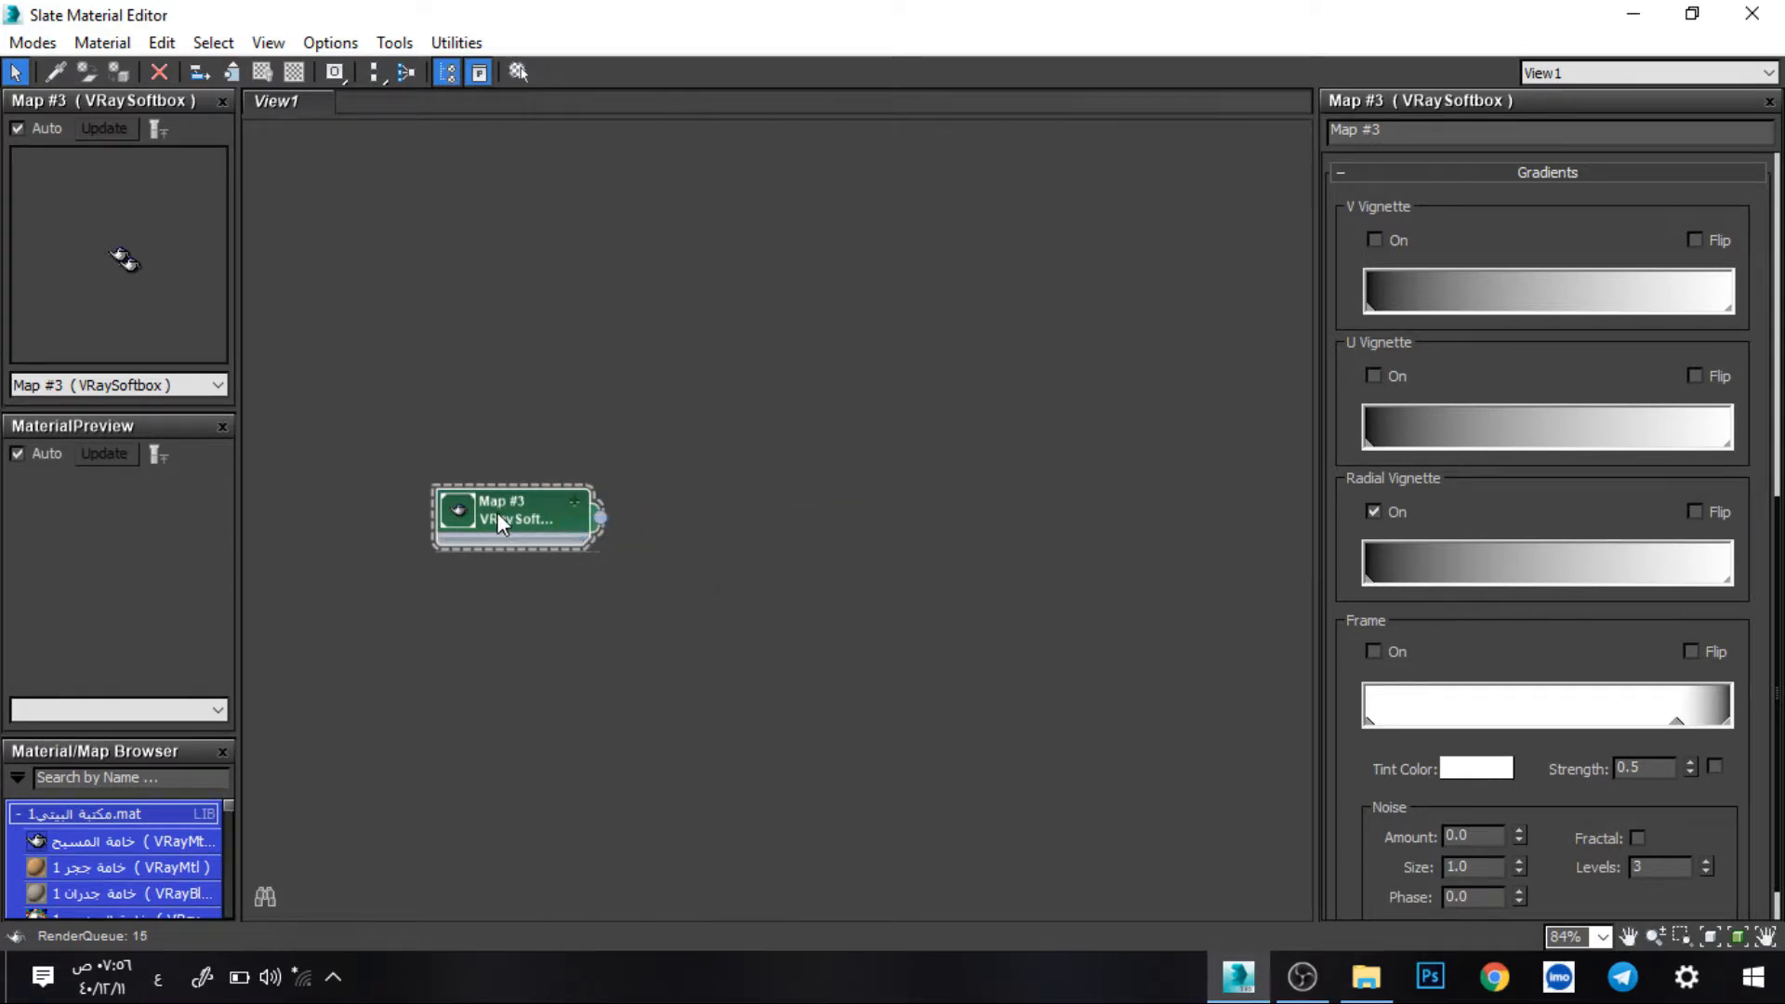
left_click(221, 427)
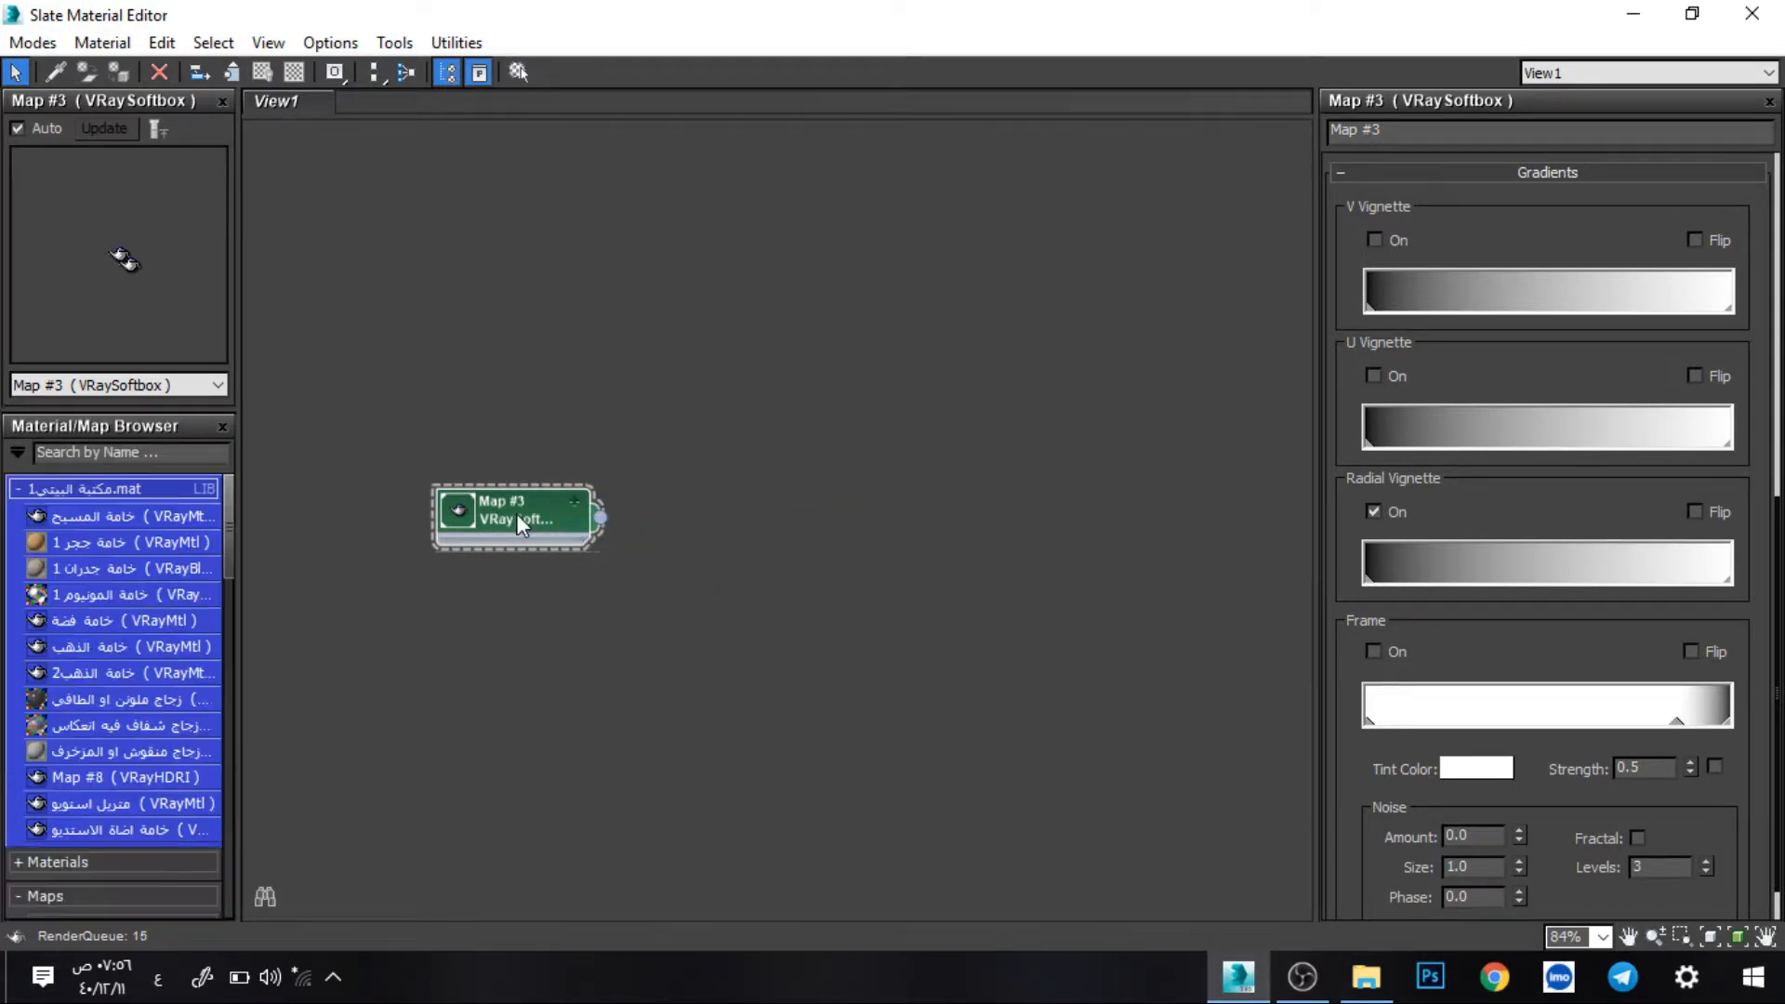
- Reposition the softbox node in the view, flip its radial vignette and update the map's preview
left_click_drag(518, 515, 398, 264)
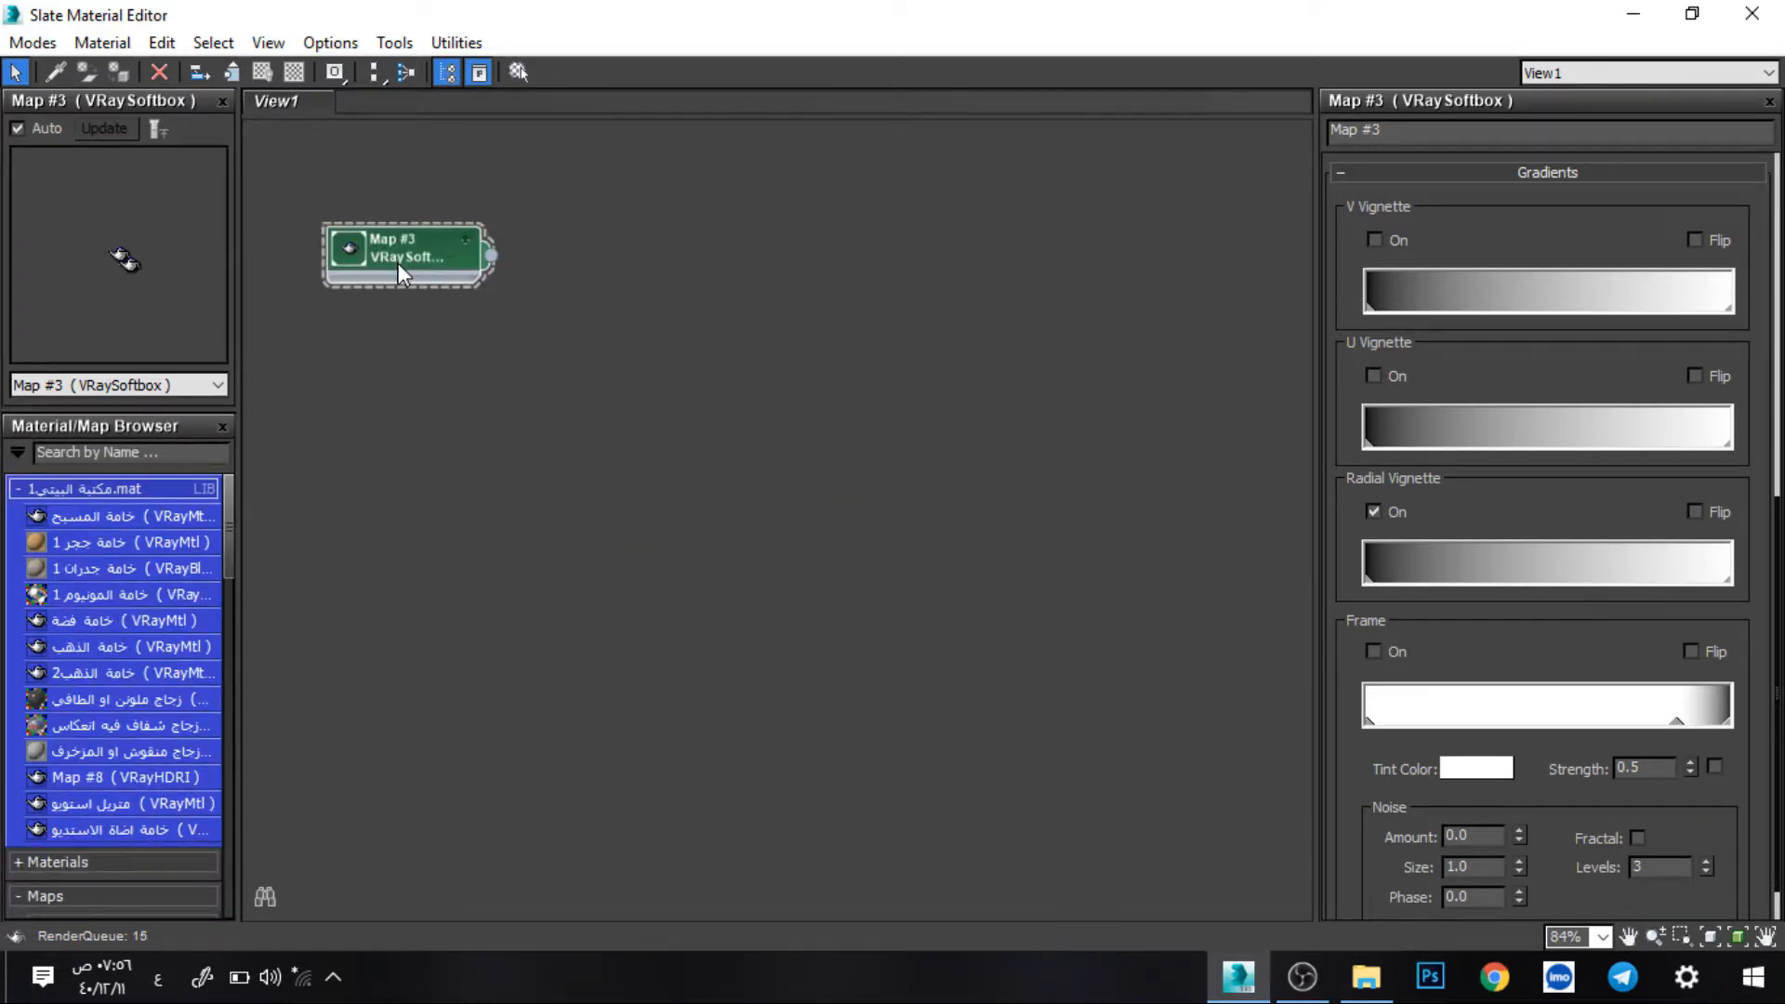
scroll(349, 273, "up", 3)
scroll(360, 287, "up", 1)
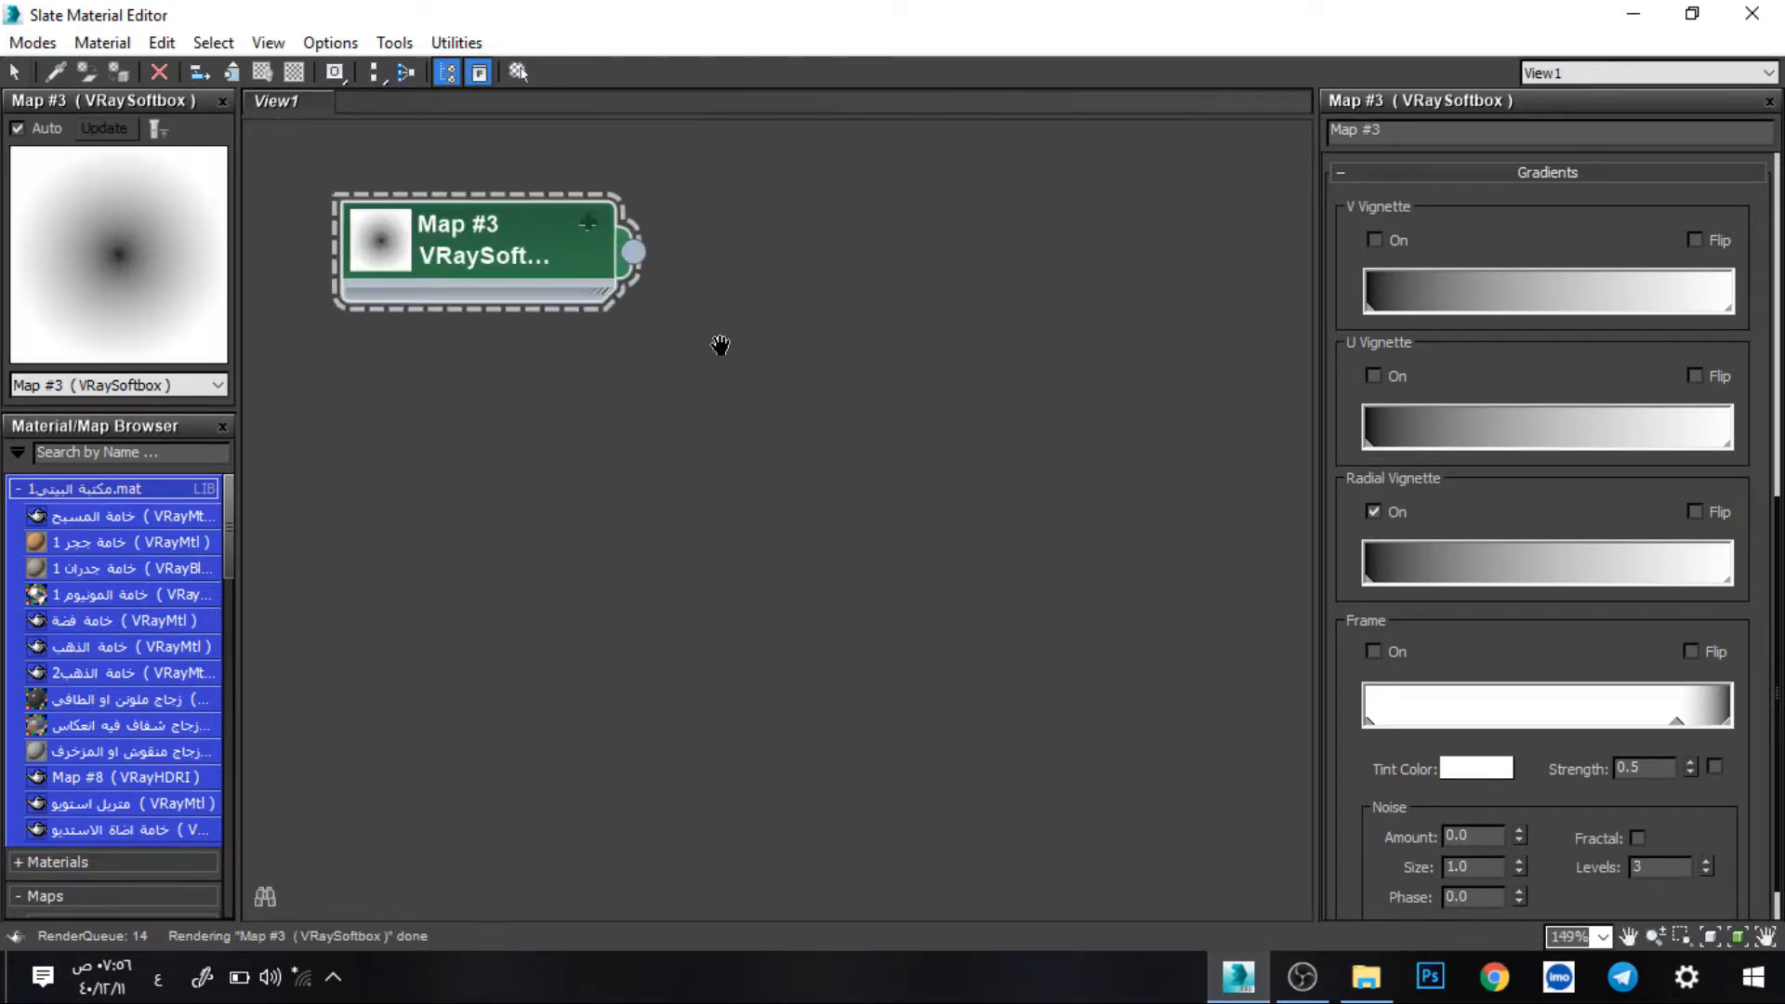
middle_click_drag(720, 345, 846, 430)
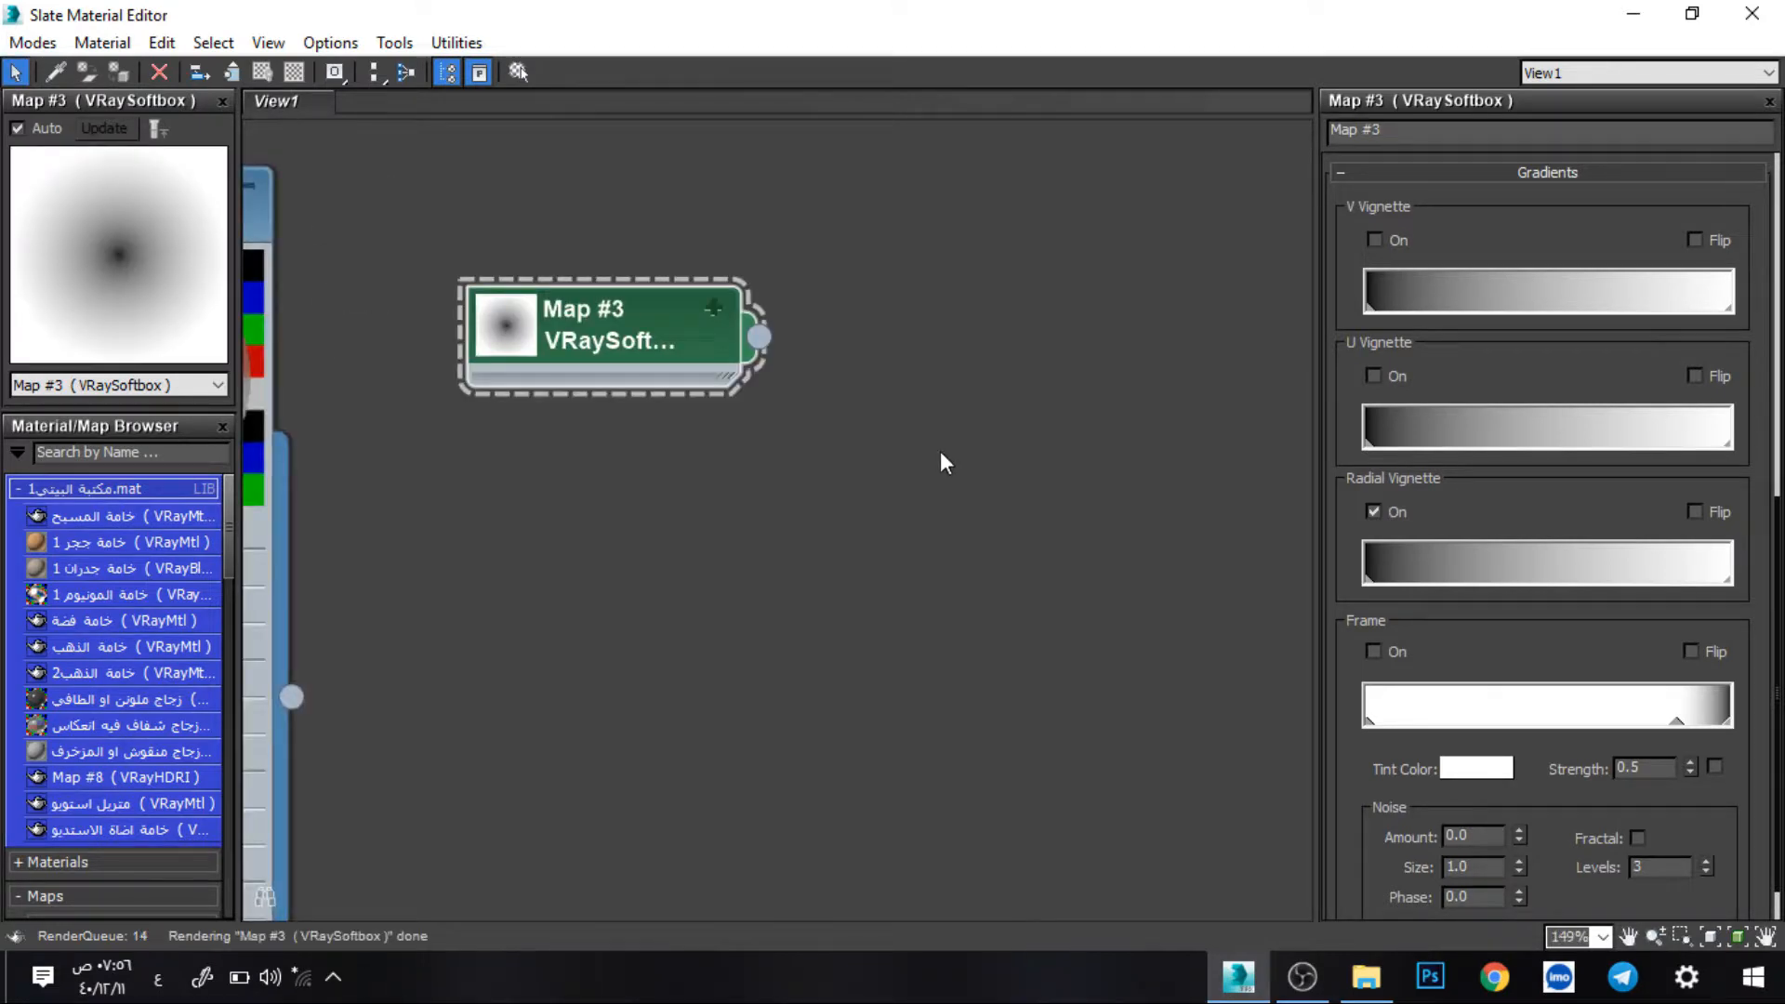
left_click(1695, 512)
right_click(616, 324)
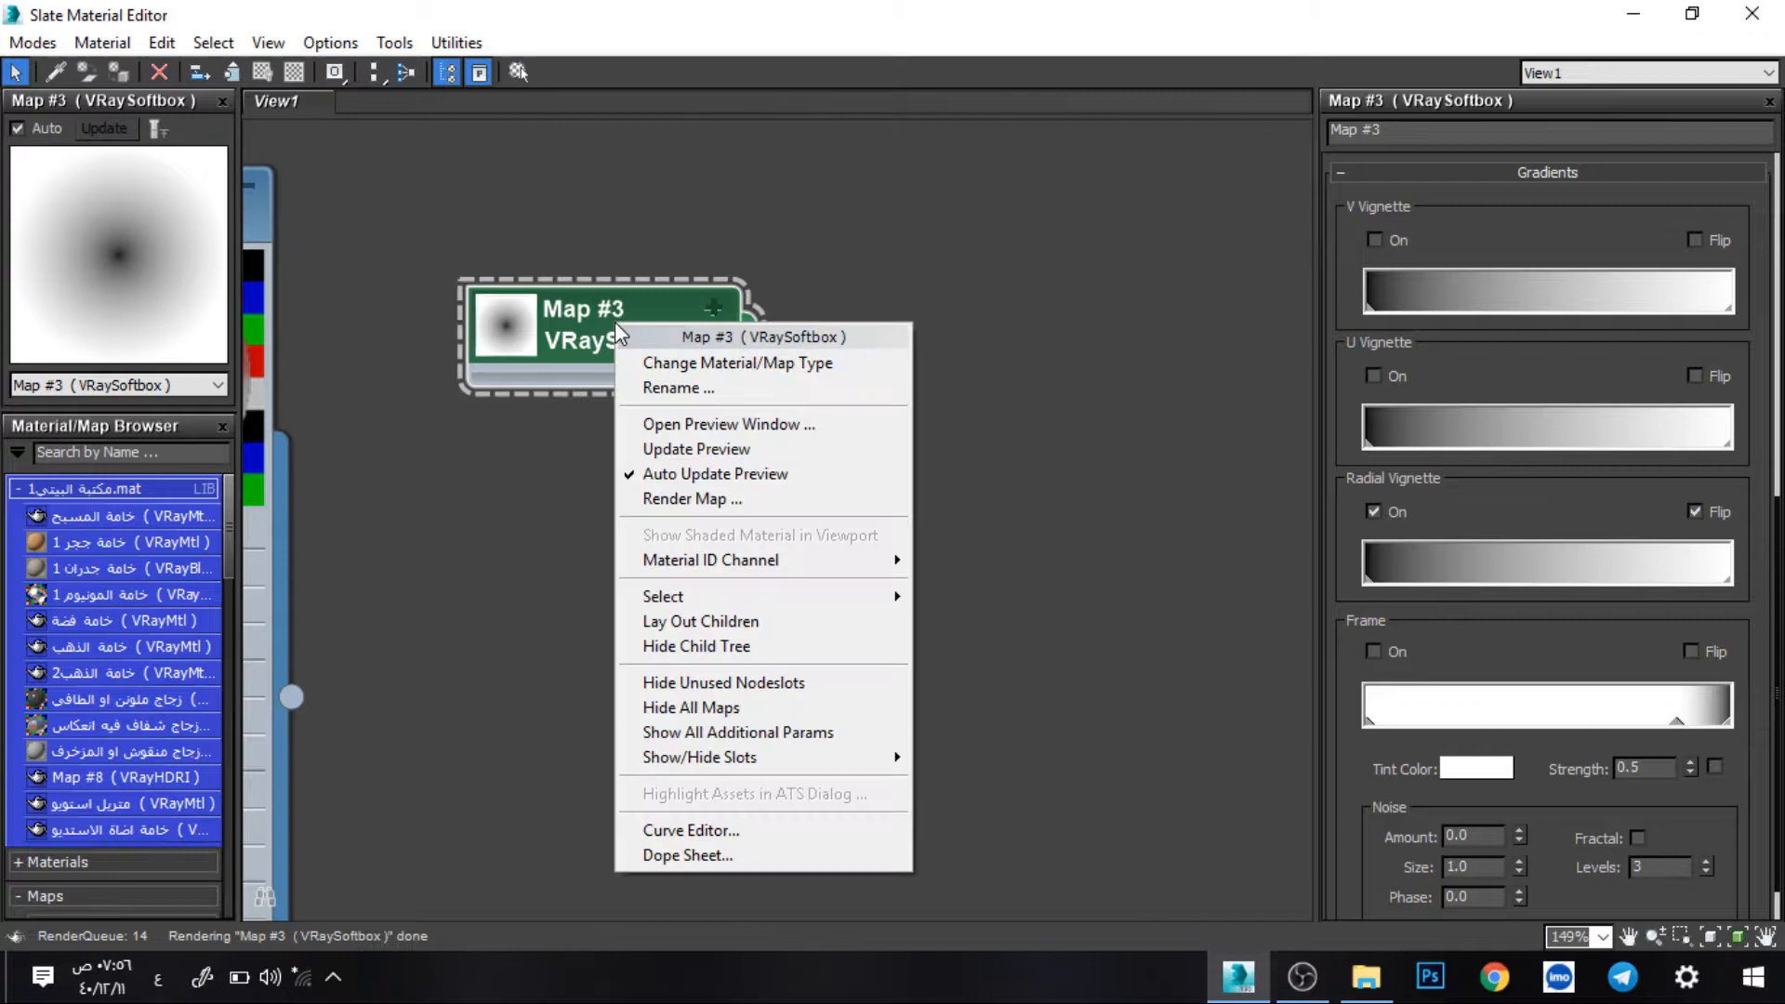
left_click(641, 449)
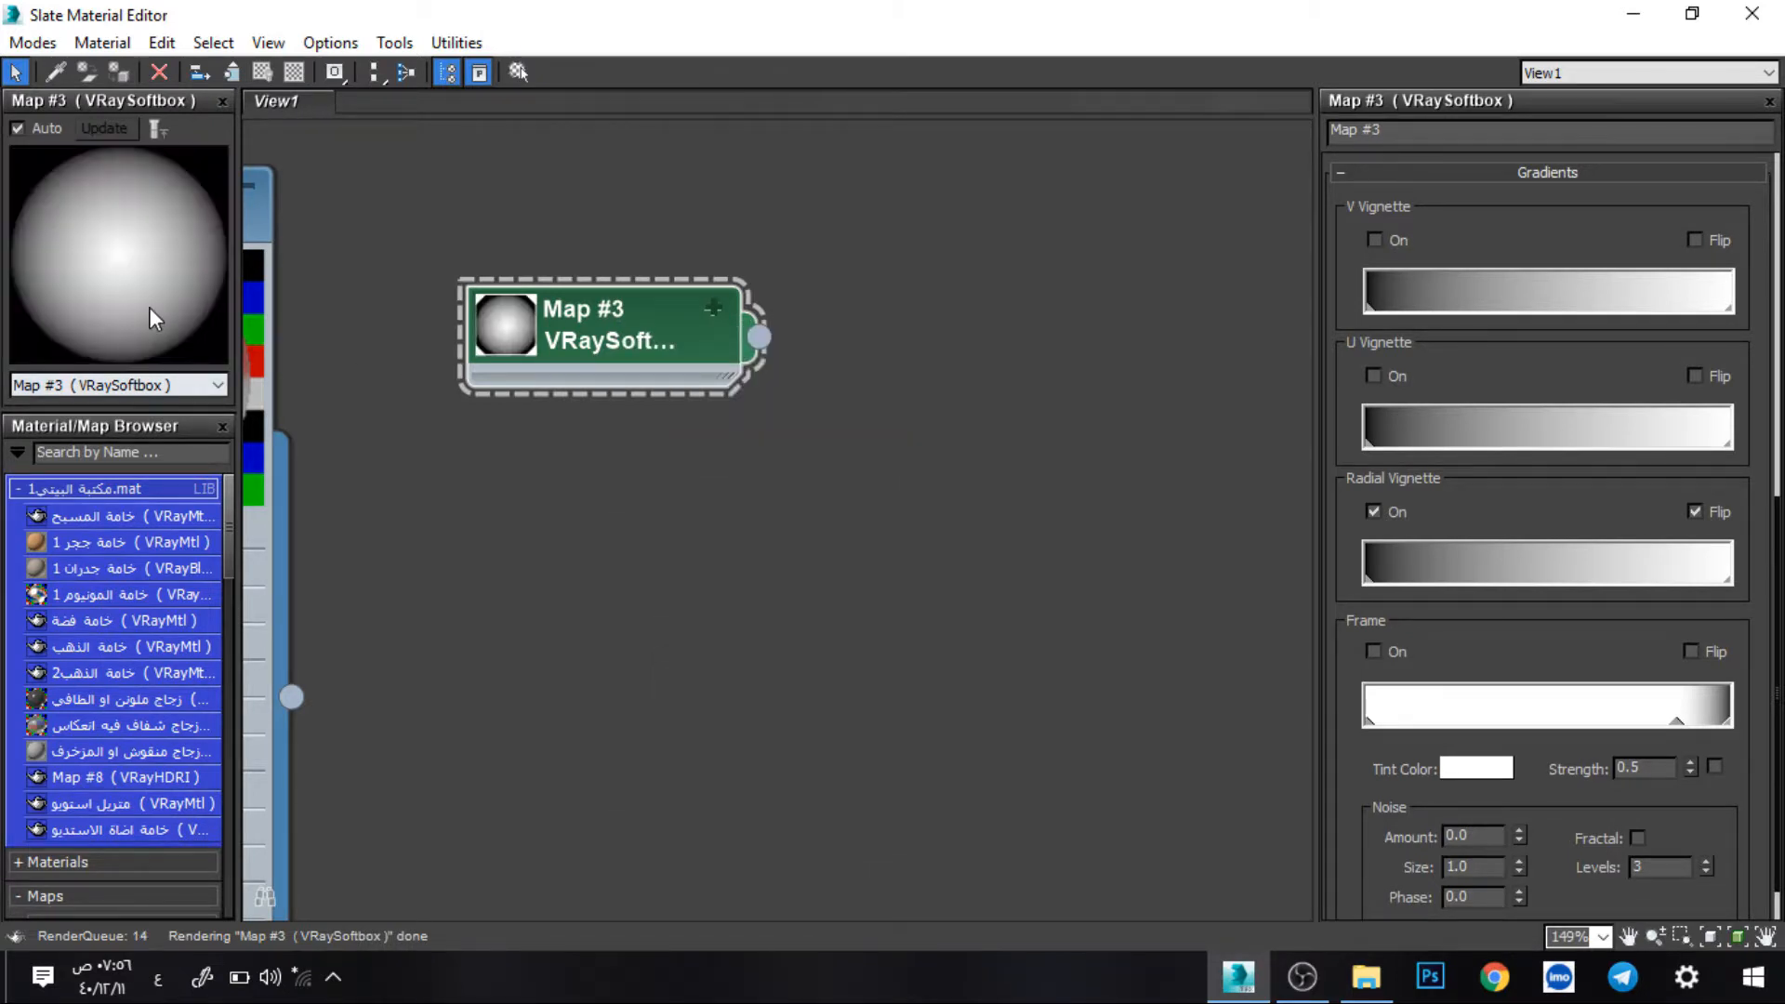
- Turn on the softbox frame gradient, shift its middle marker to about a quarter of the ramp, and update the preview
left_click(1374, 651)
right_click(667, 335)
left_click(725, 456)
left_click(1678, 720)
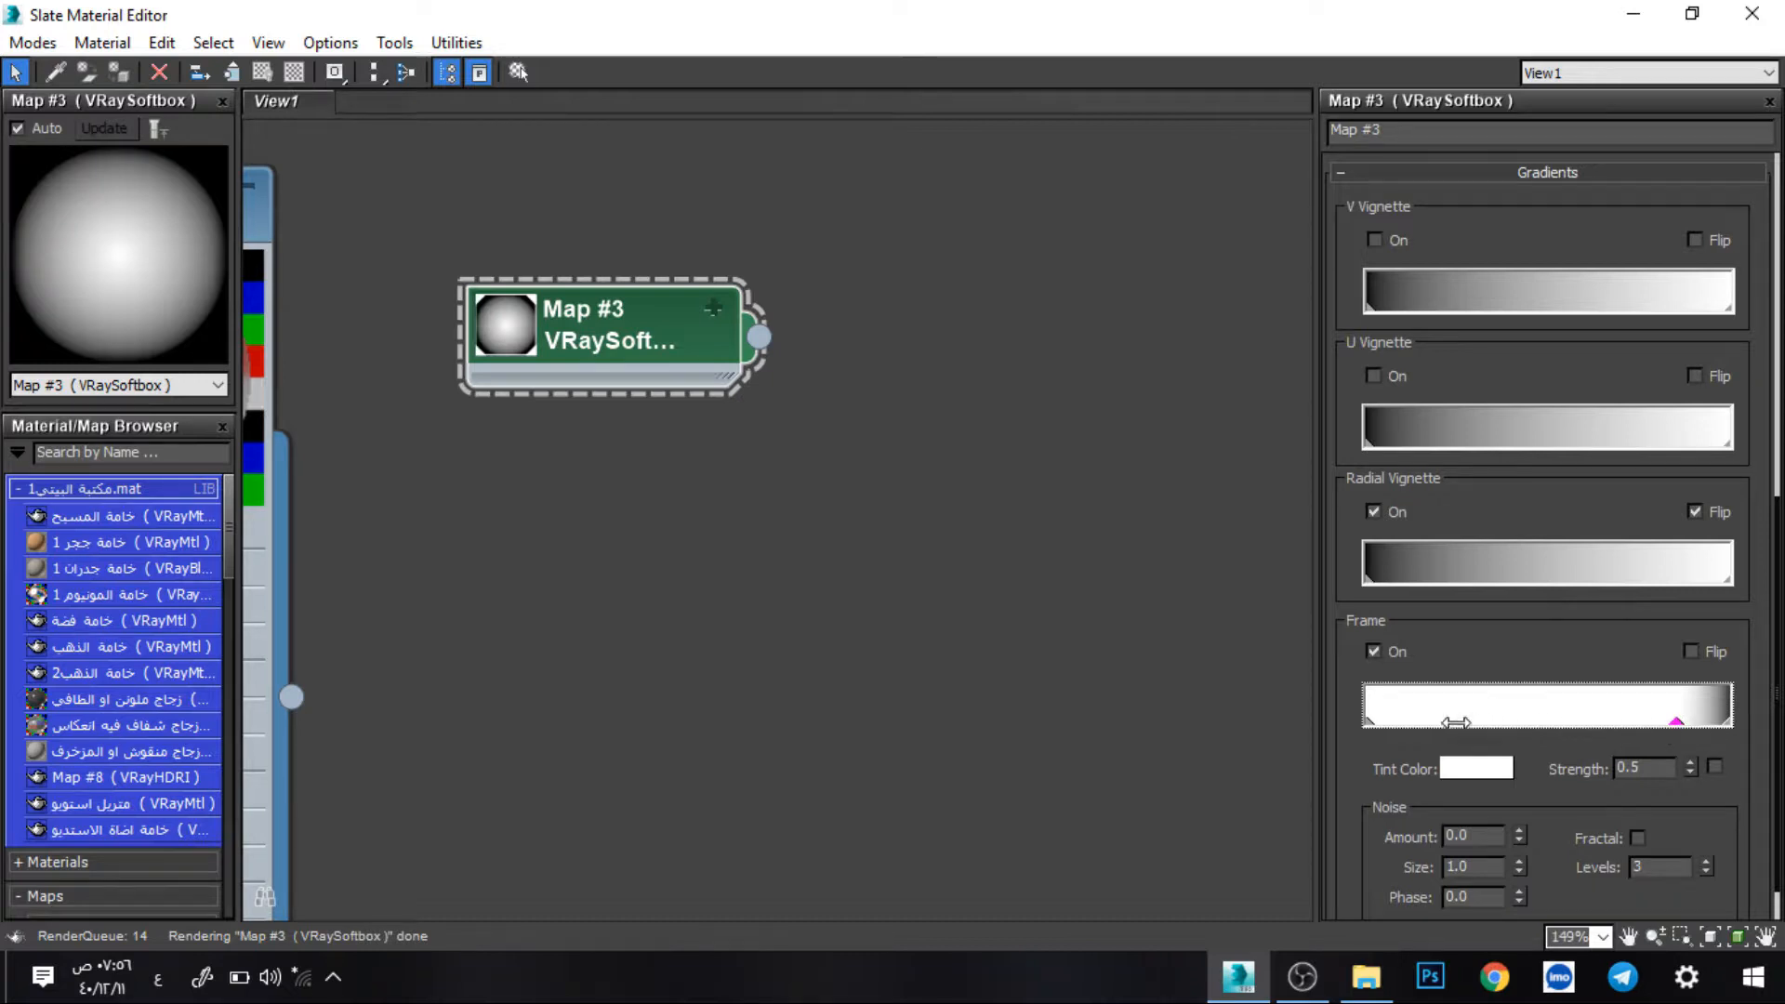
left_click_drag(1456, 723, 1455, 725)
right_click(650, 346)
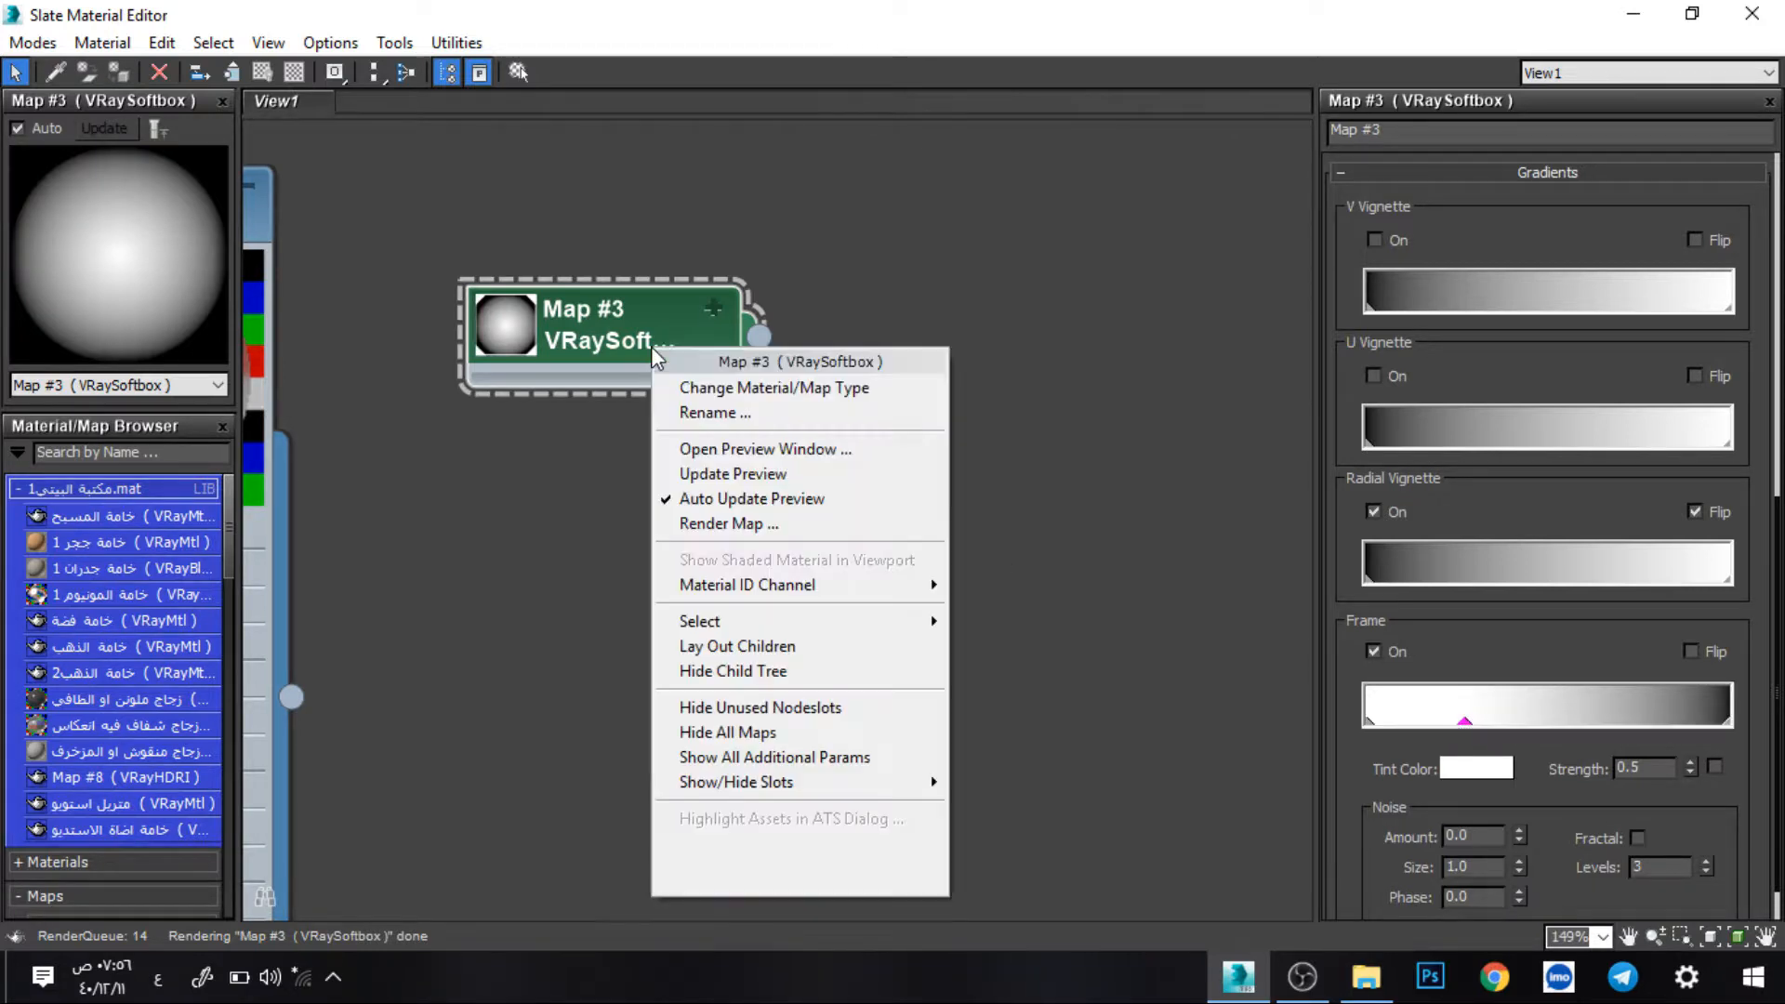
left_click(705, 473)
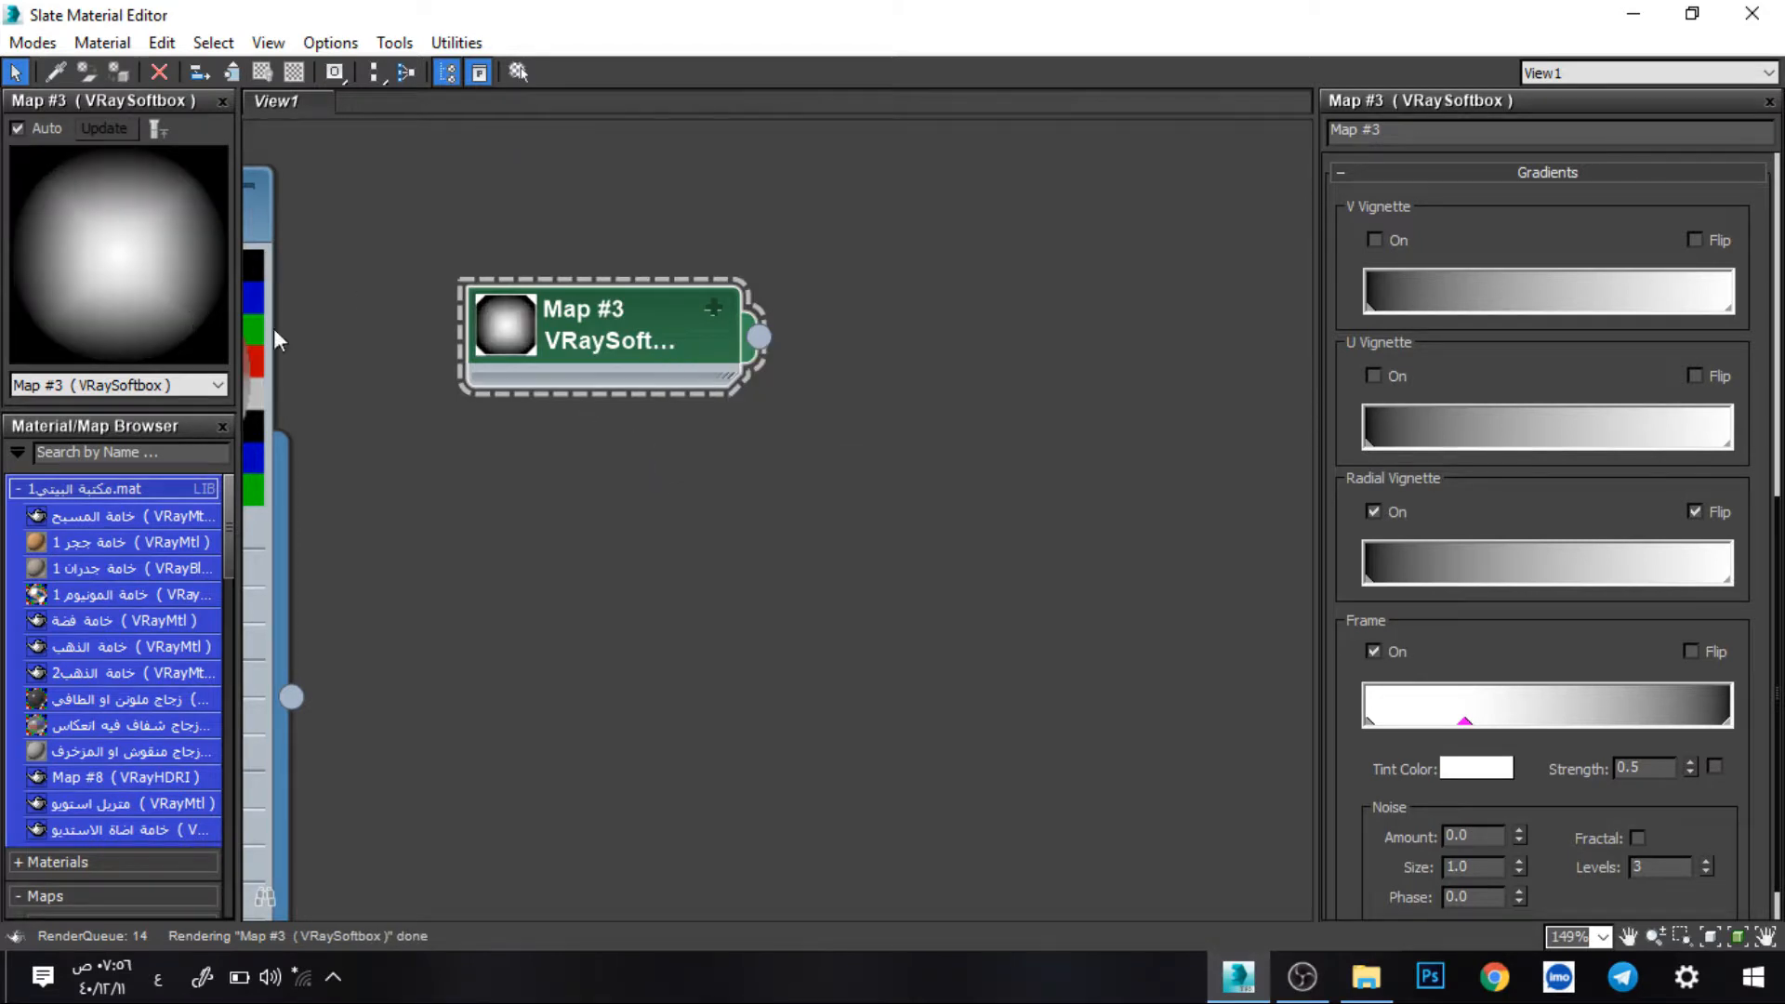
- Set the softbox map's base tint color to RGB 156, 156, 156, refresh its preview and minimize the material editor
middle_click_drag(855, 371, 744, 407)
scroll(853, 409, "down", 1)
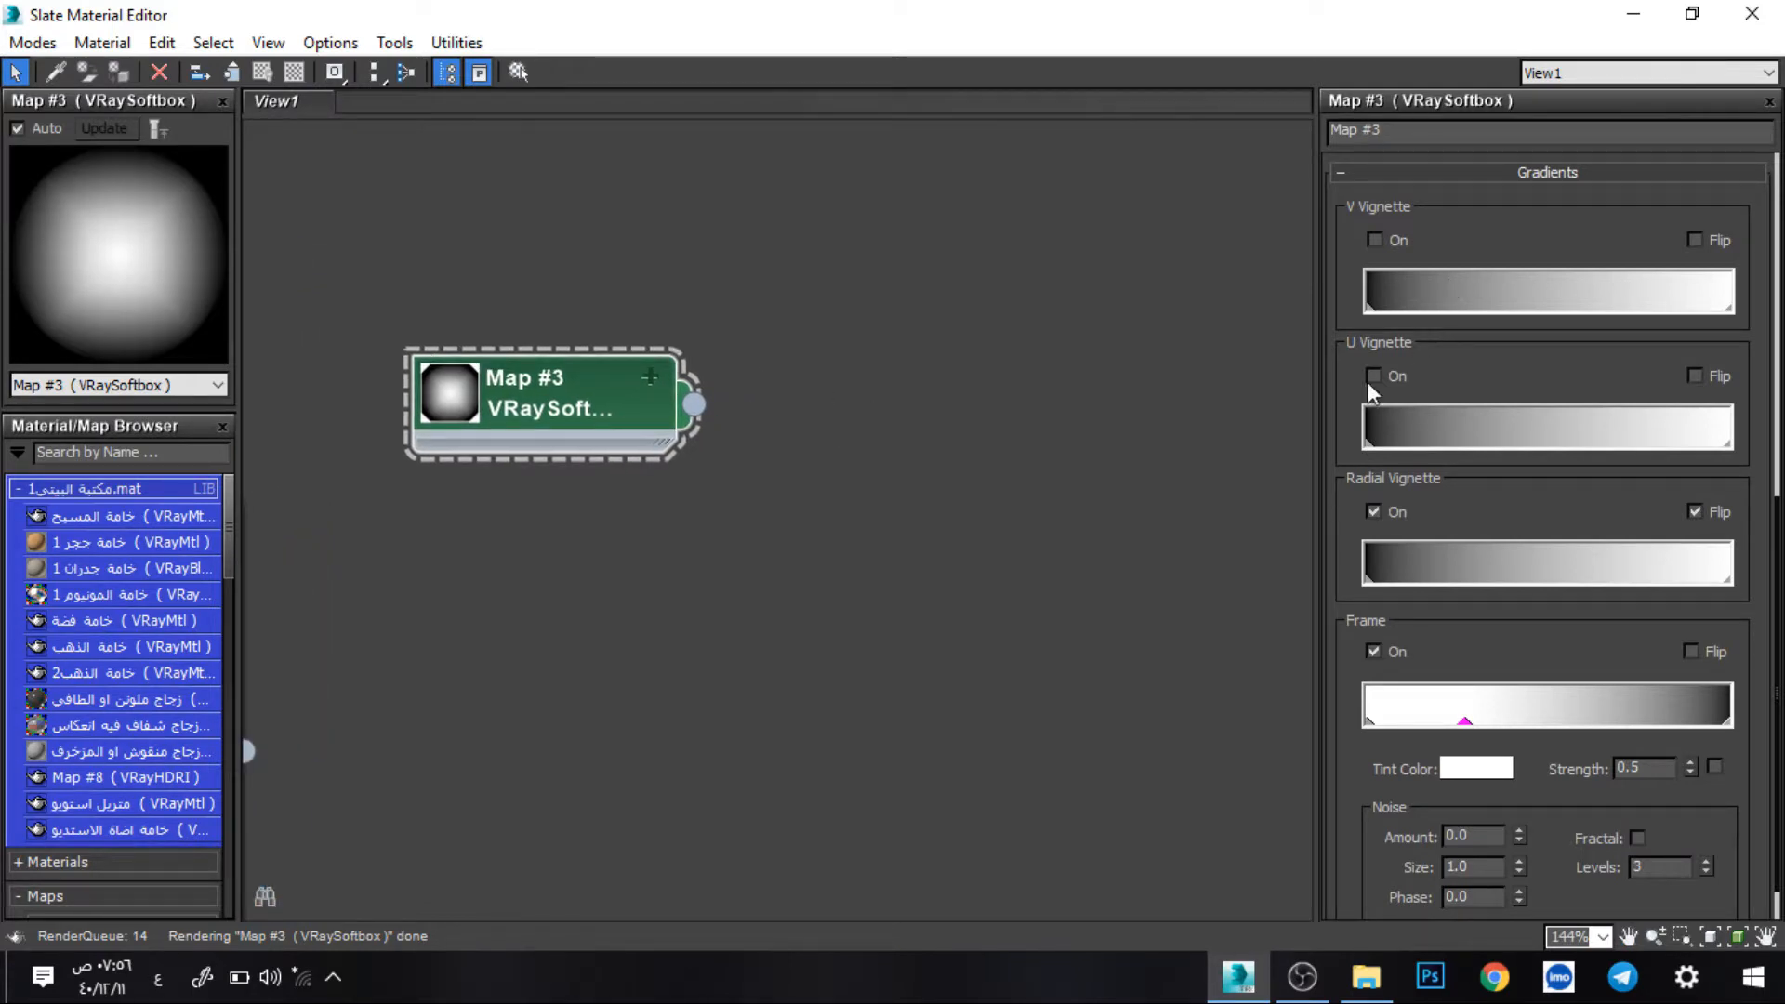
left_click_drag(1439, 346, 1400, 961)
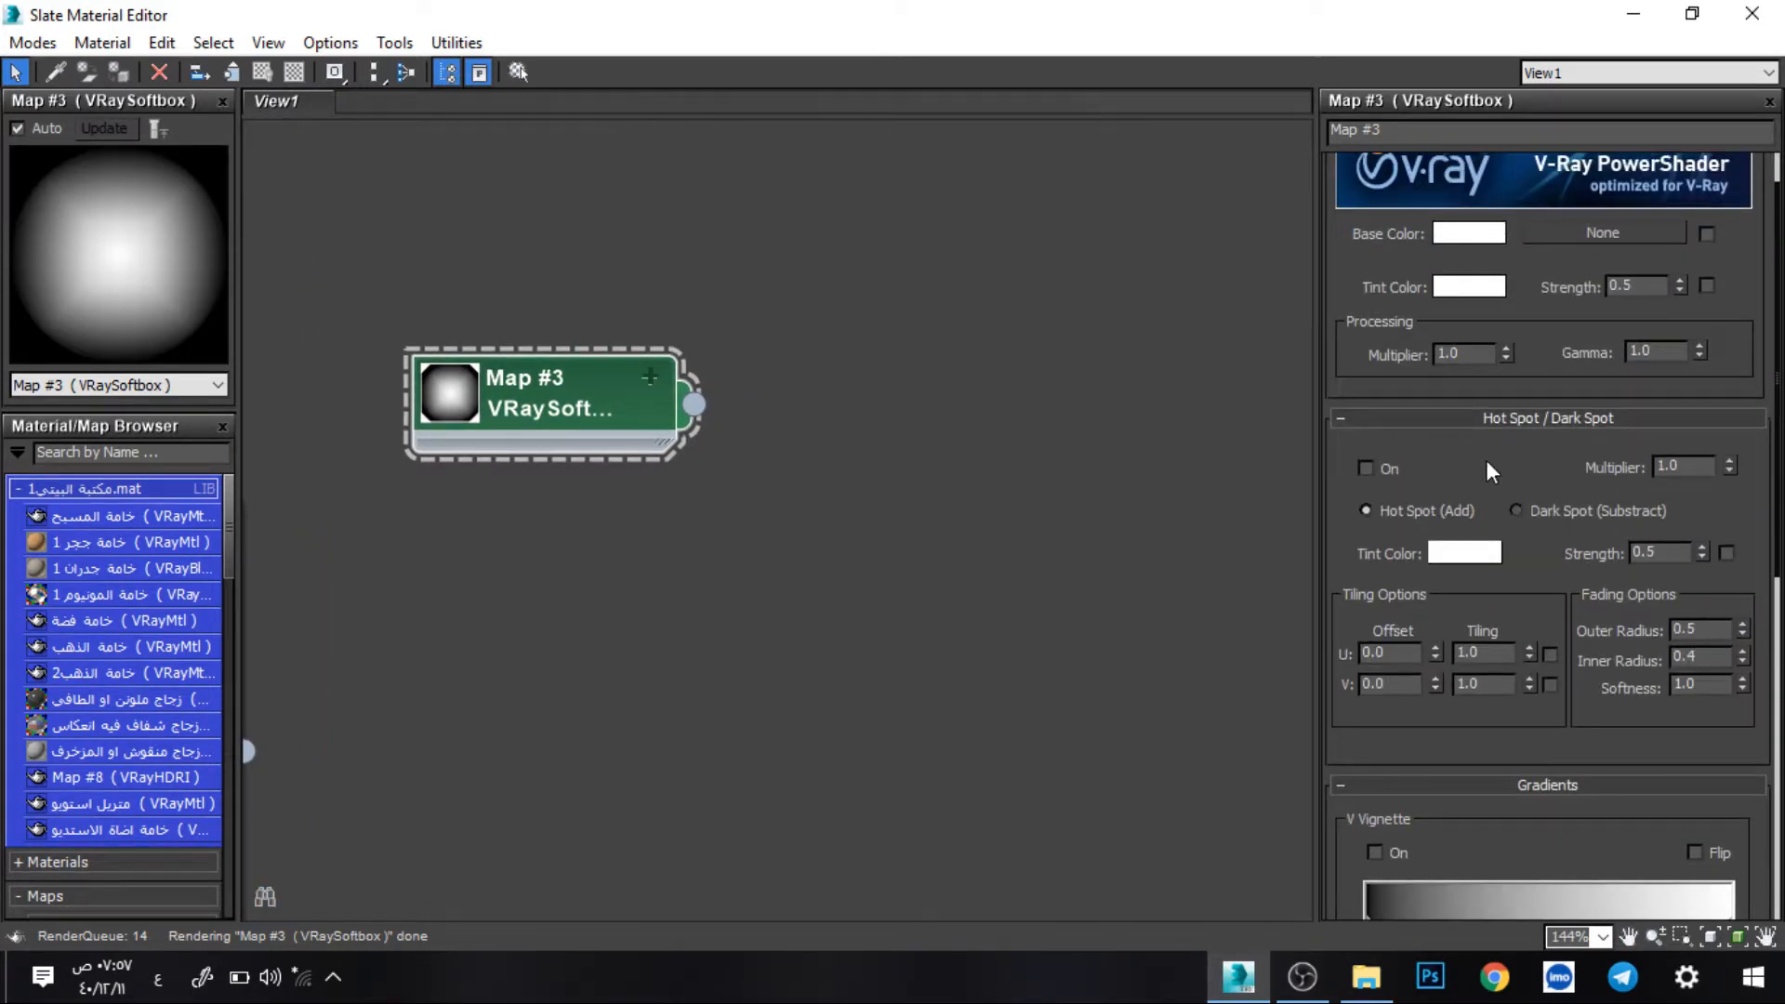
left_click_drag(1485, 460, 1480, 514)
left_click(1469, 347)
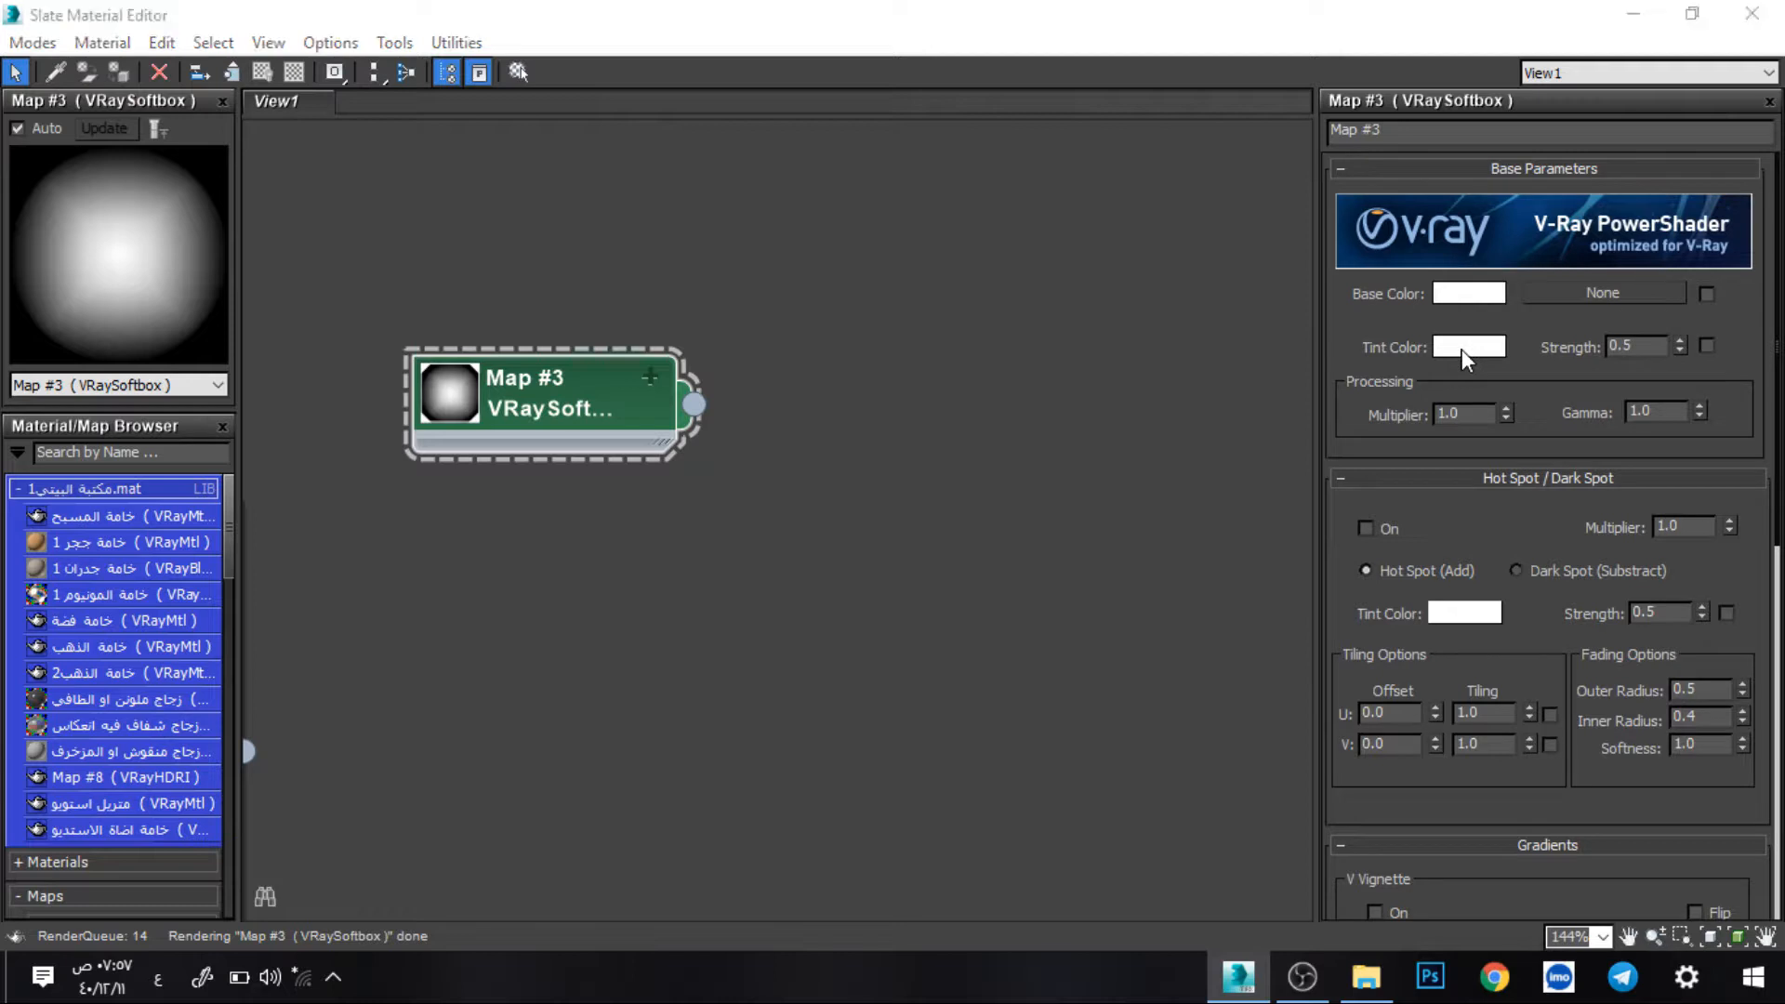
left_click(756, 311)
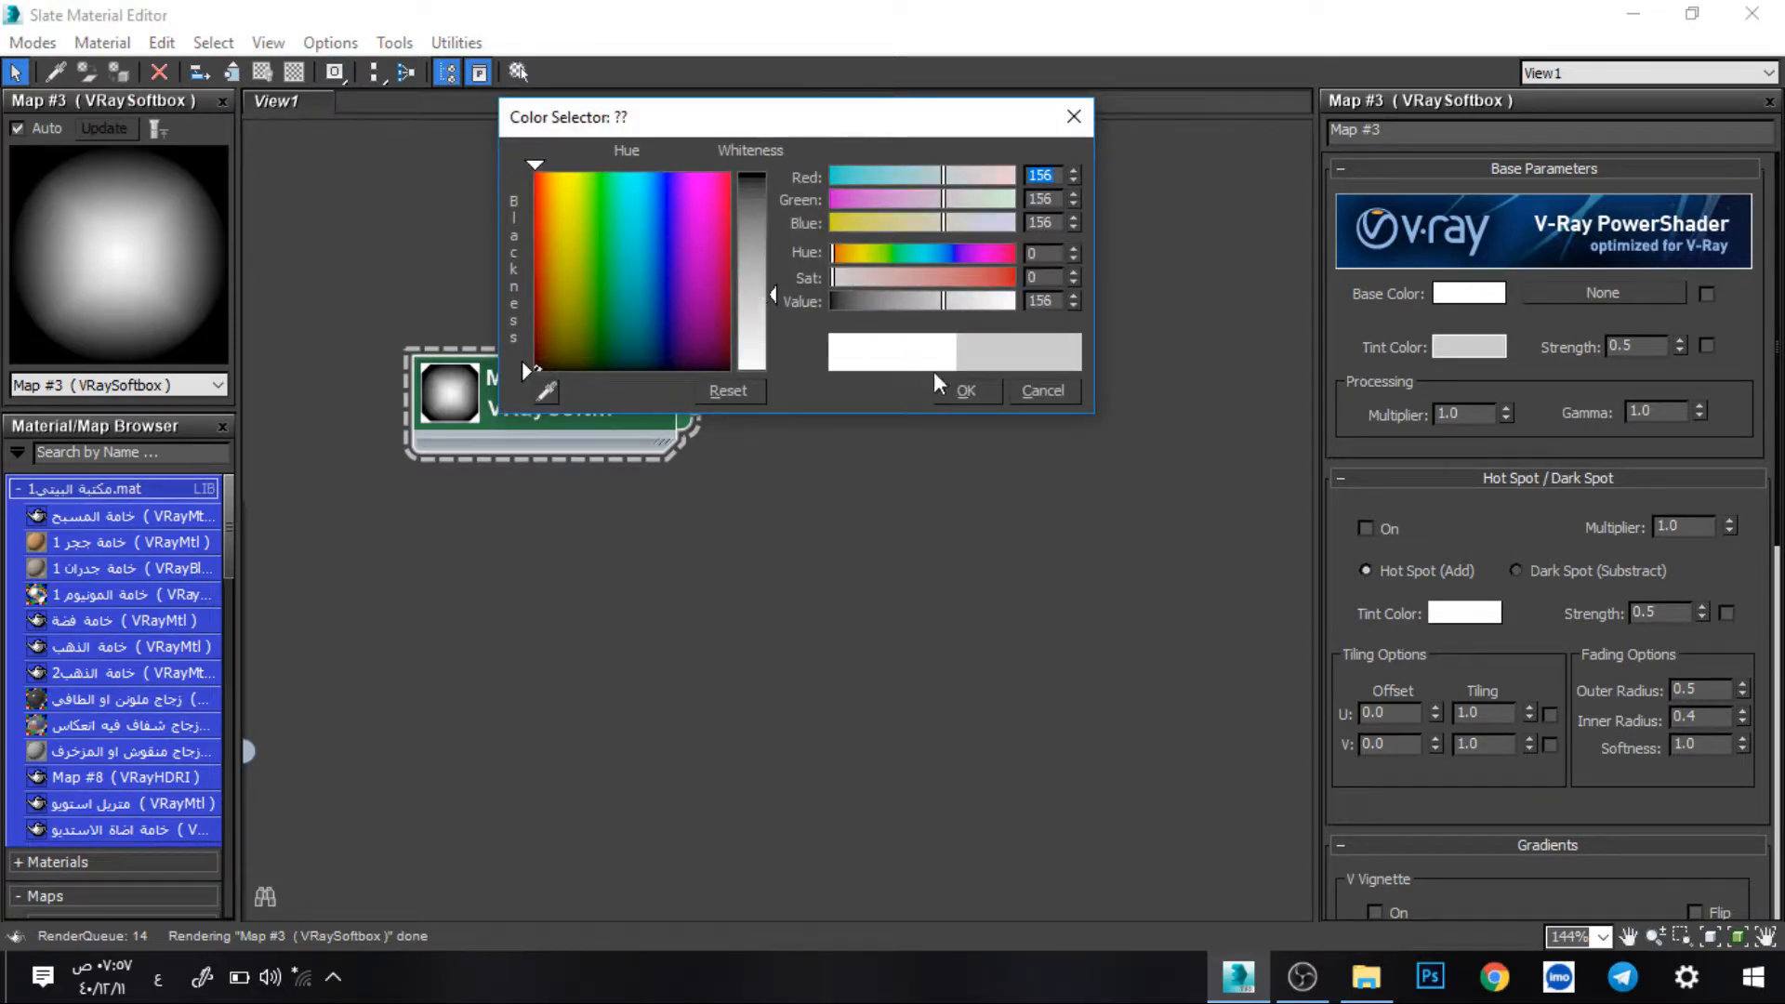
left_click(967, 388)
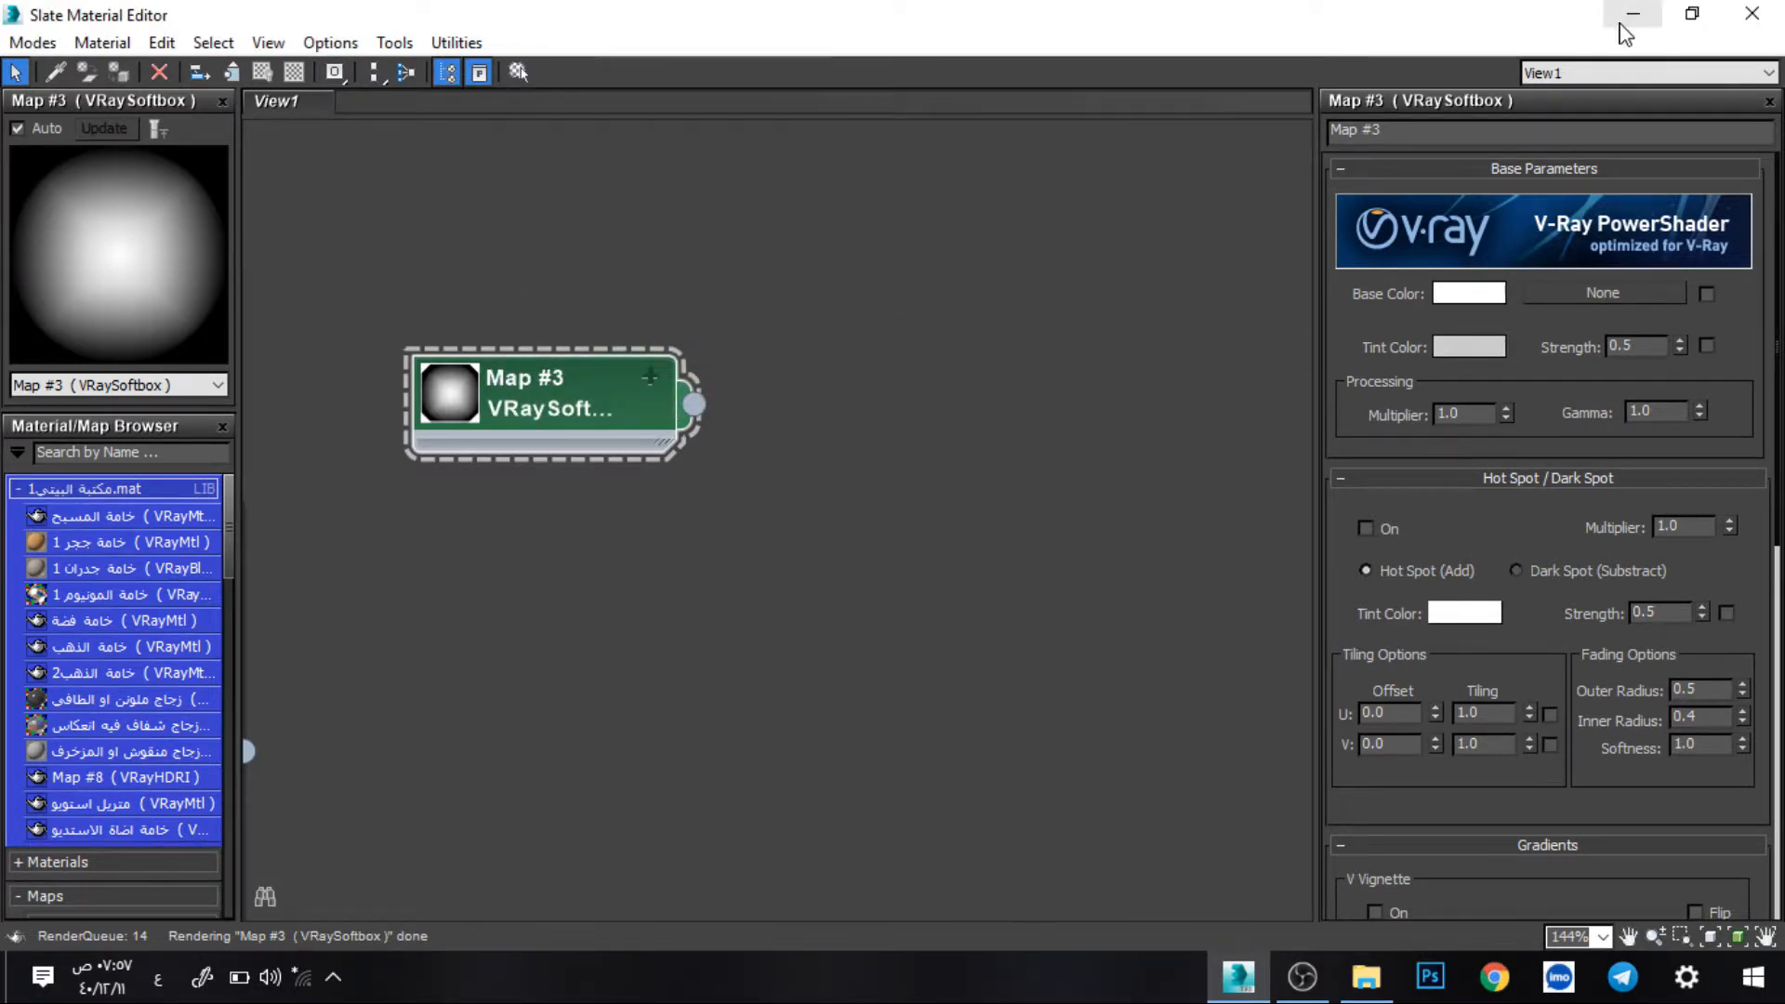
right_click(582, 383)
left_click(641, 508)
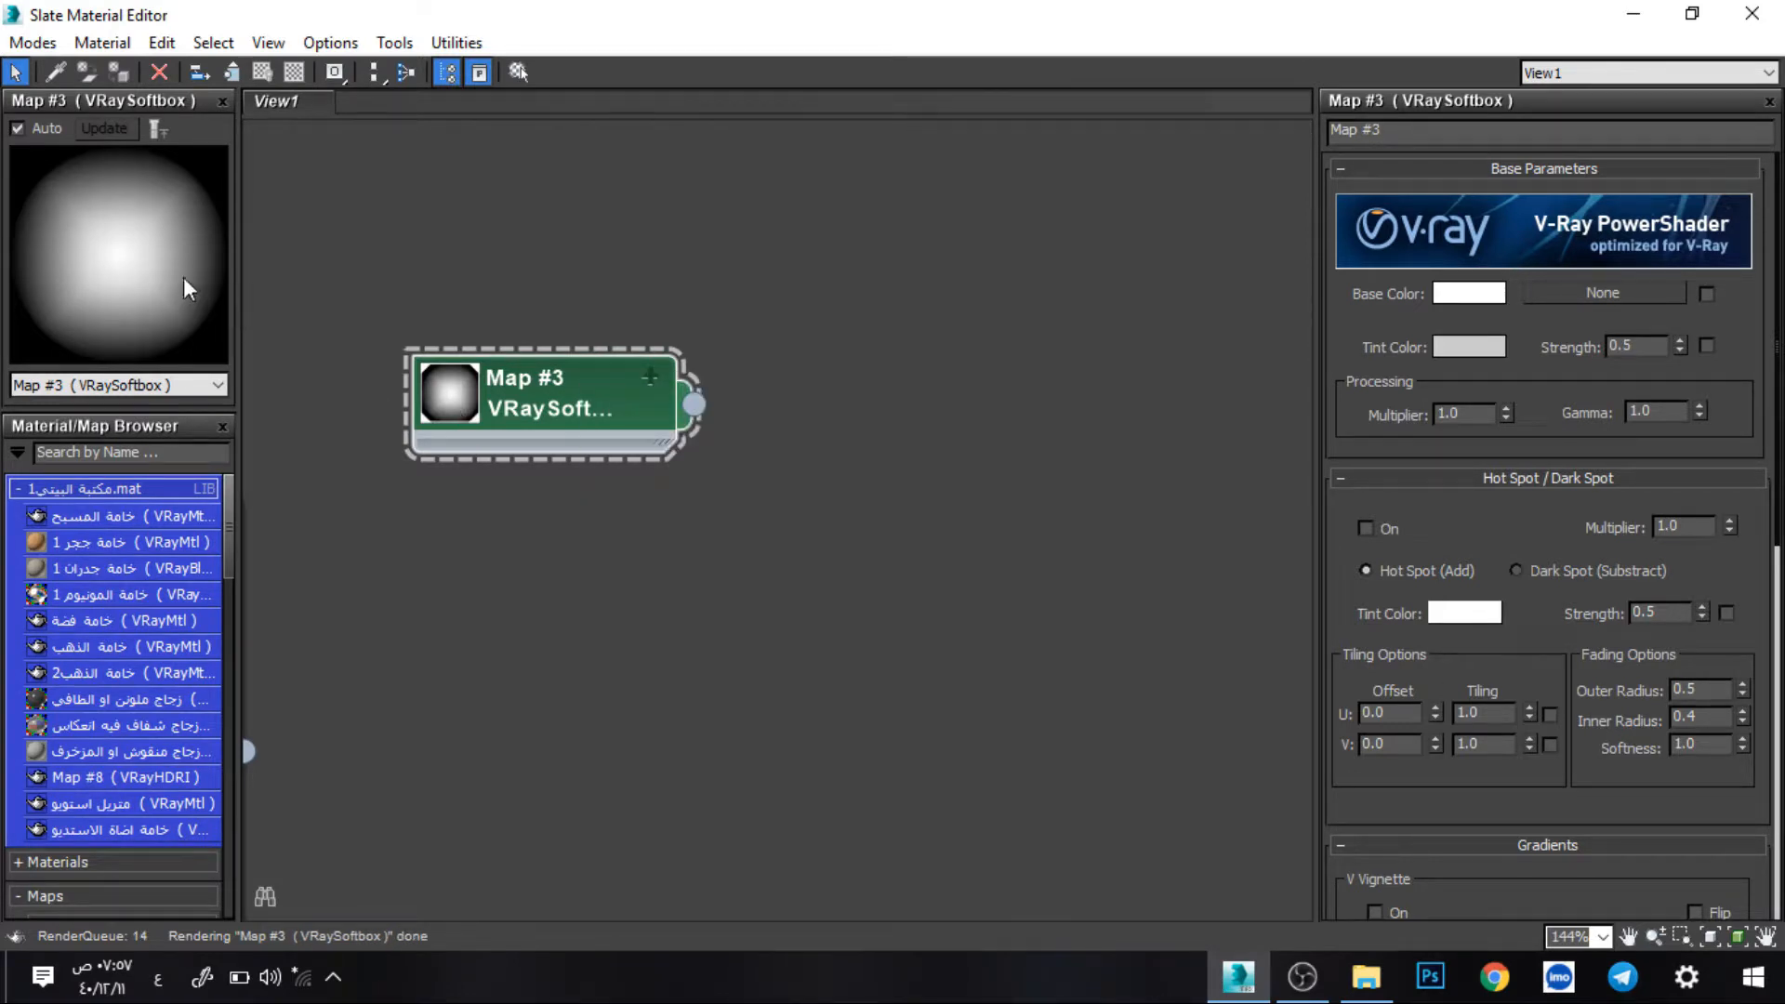
left_click(1634, 14)
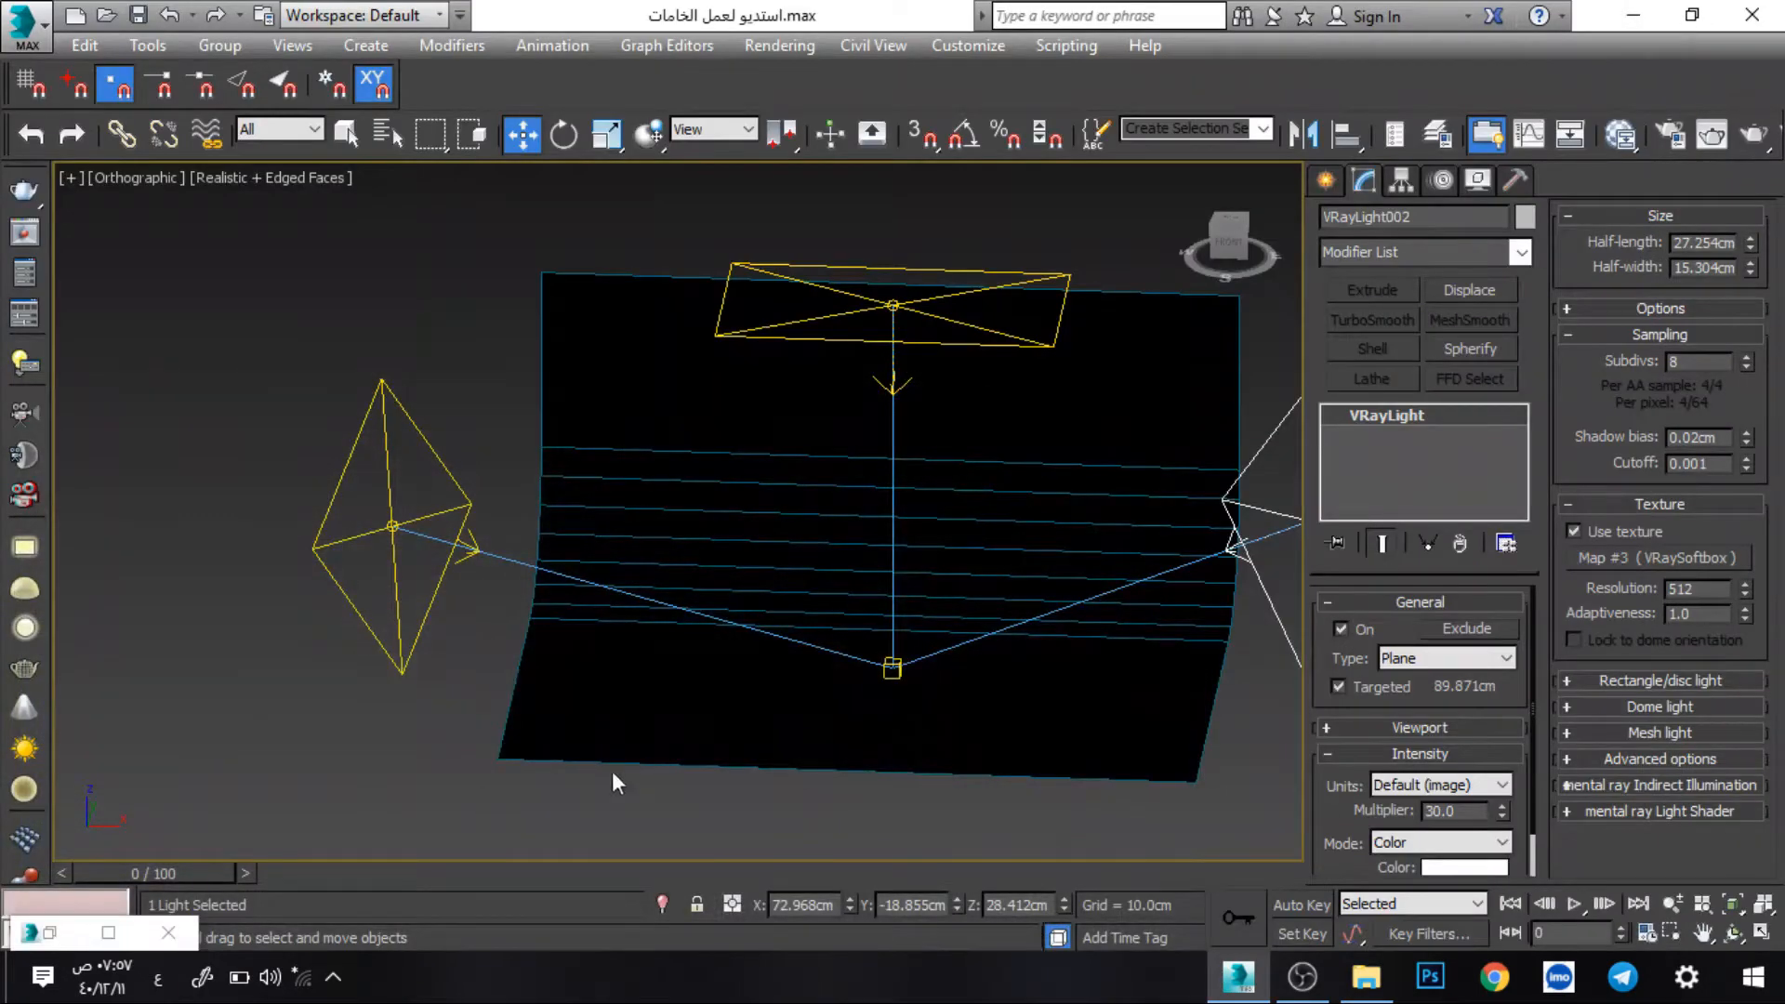
- Select the curved backdrop and restore the minimized material editor
middle_click_drag(959, 485, 861, 427)
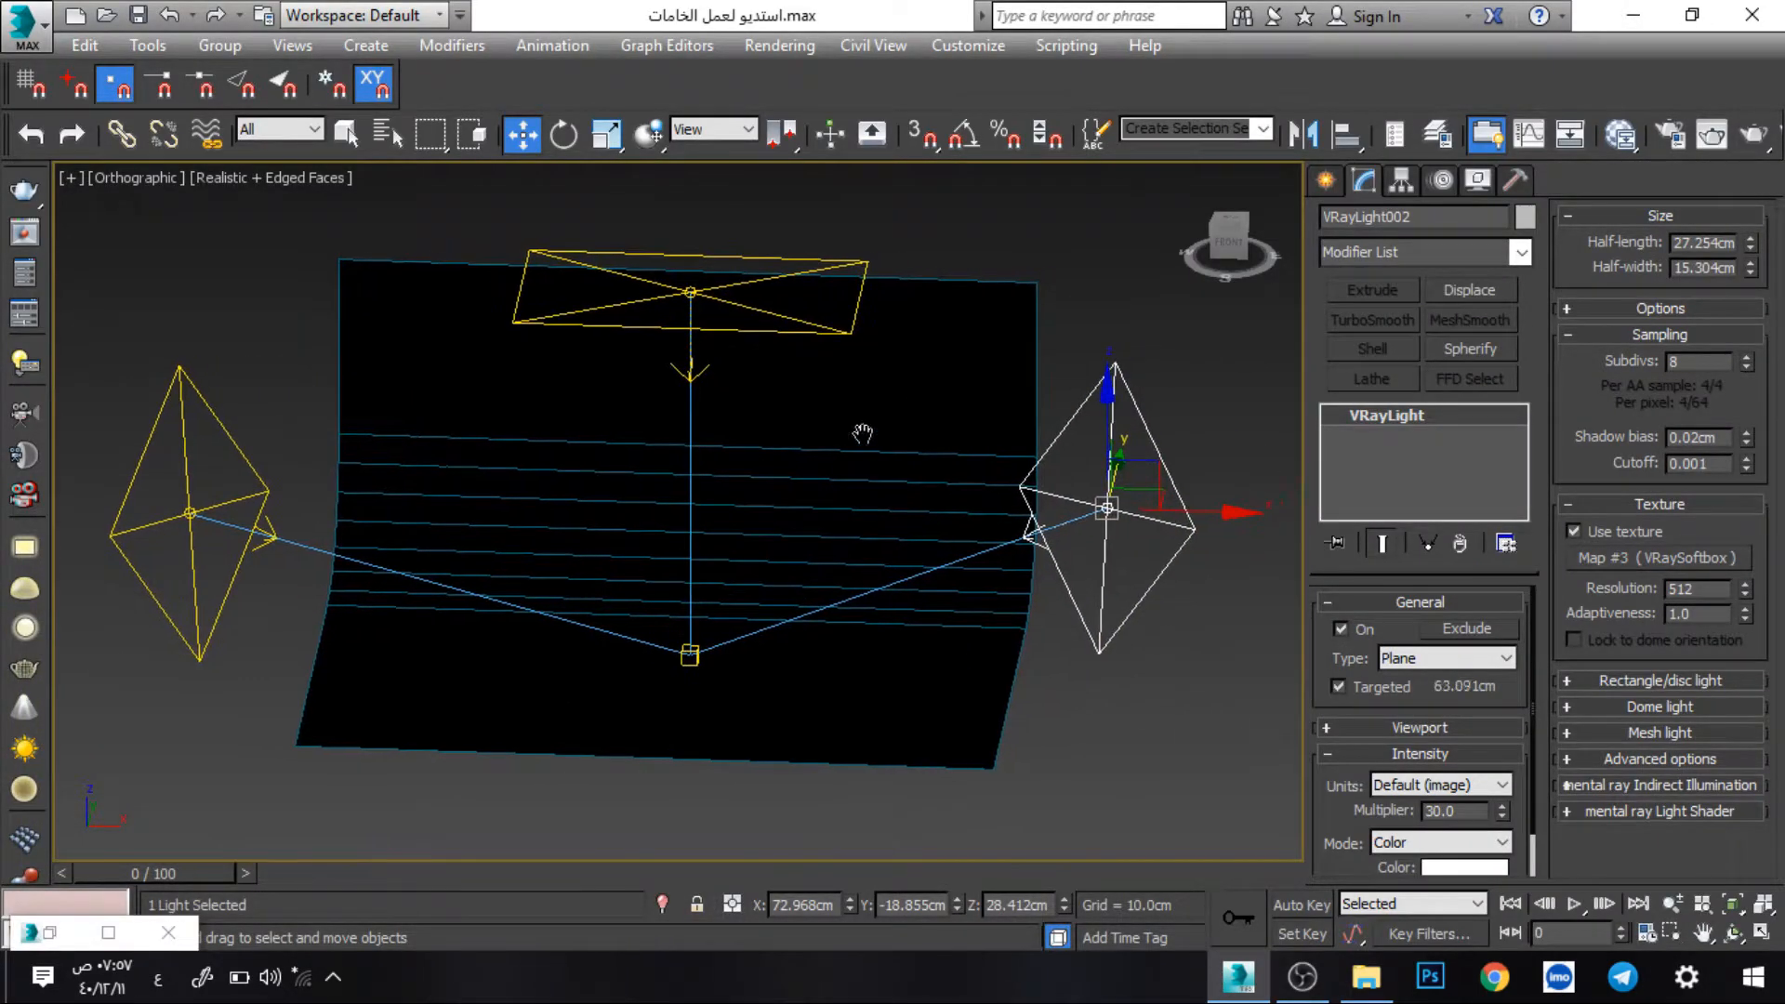
left_click(1119, 271)
left_click(946, 390)
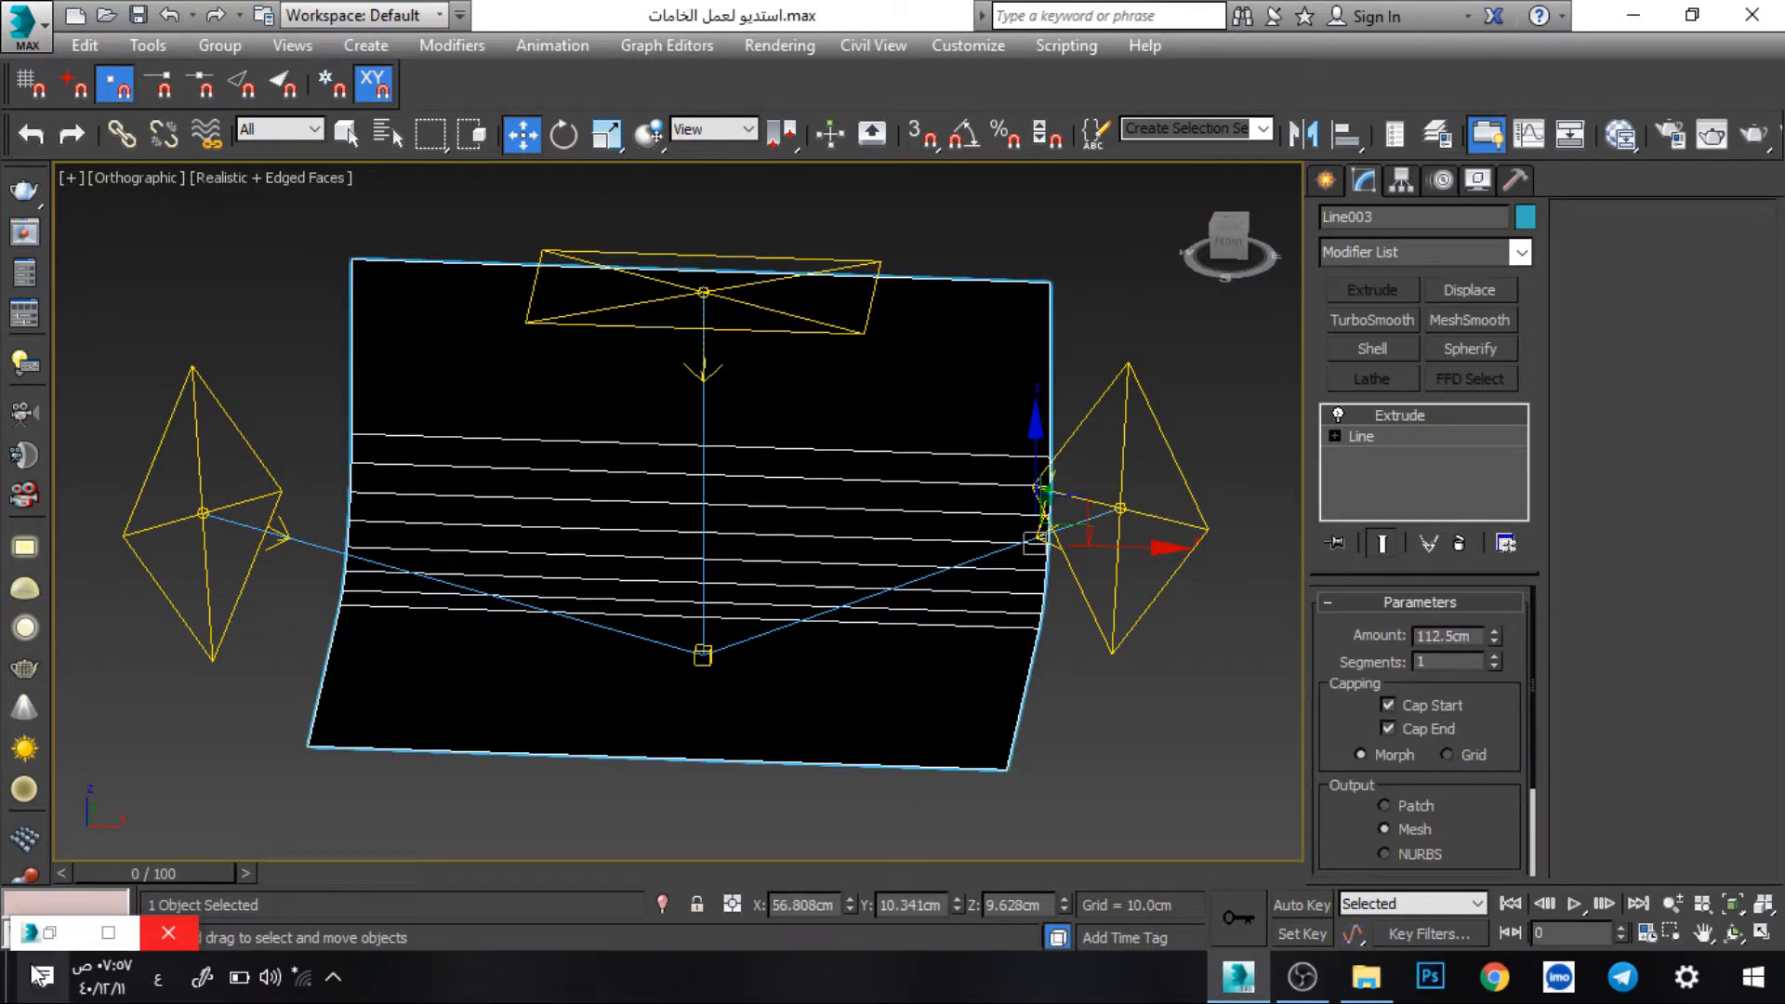
left_click(49, 931)
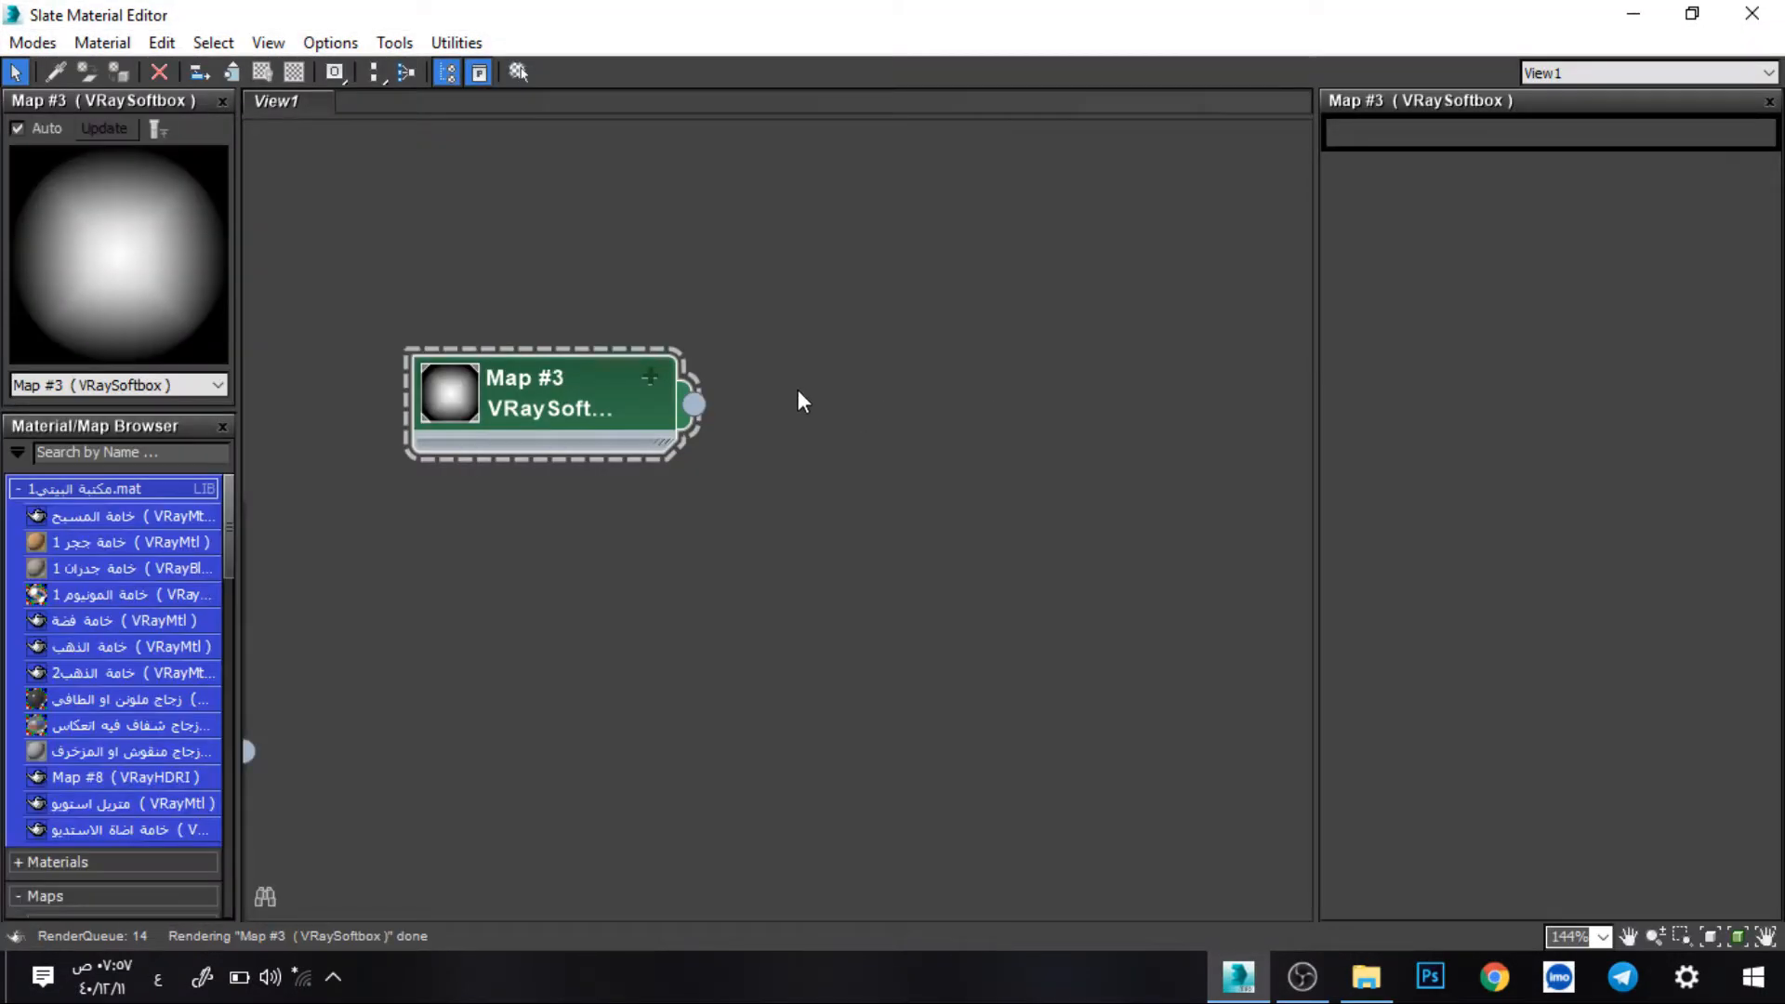
- Add a VRayMtl material node beside the softbox map and update its preview
right_click(866, 380)
mouse_move(1029, 426)
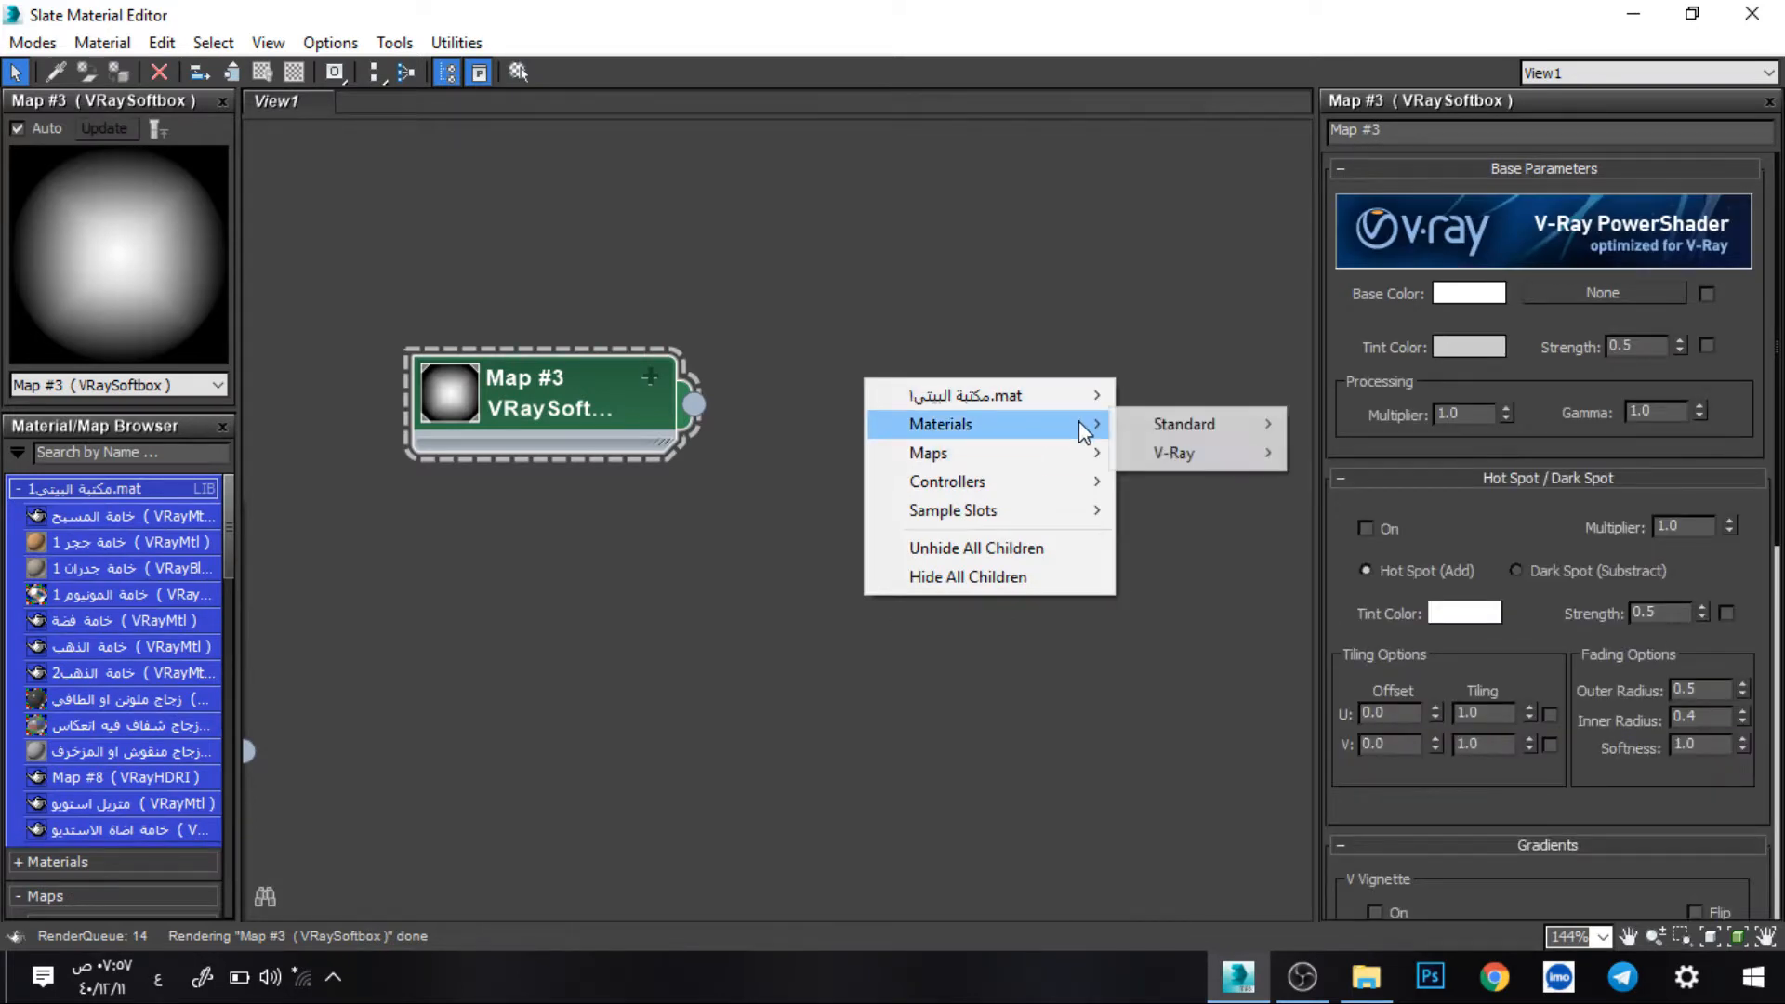
mouse_move(1179, 454)
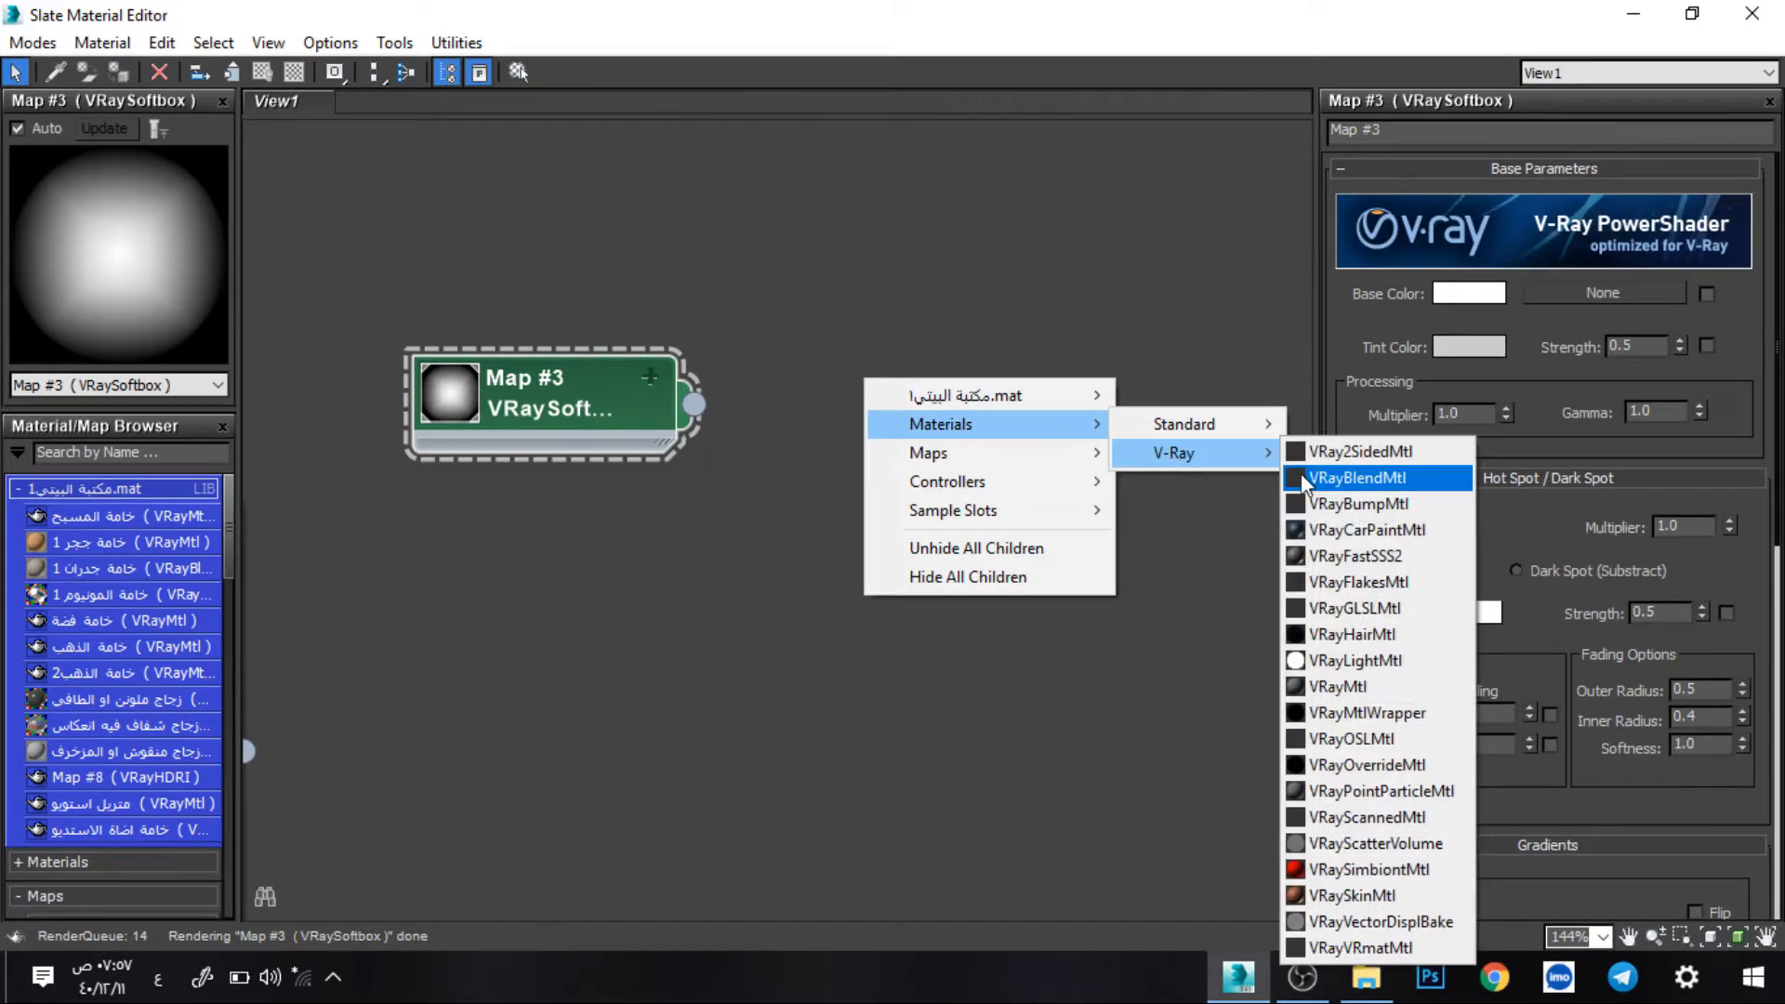
left_click(1381, 686)
left_click_drag(911, 332, 956, 281)
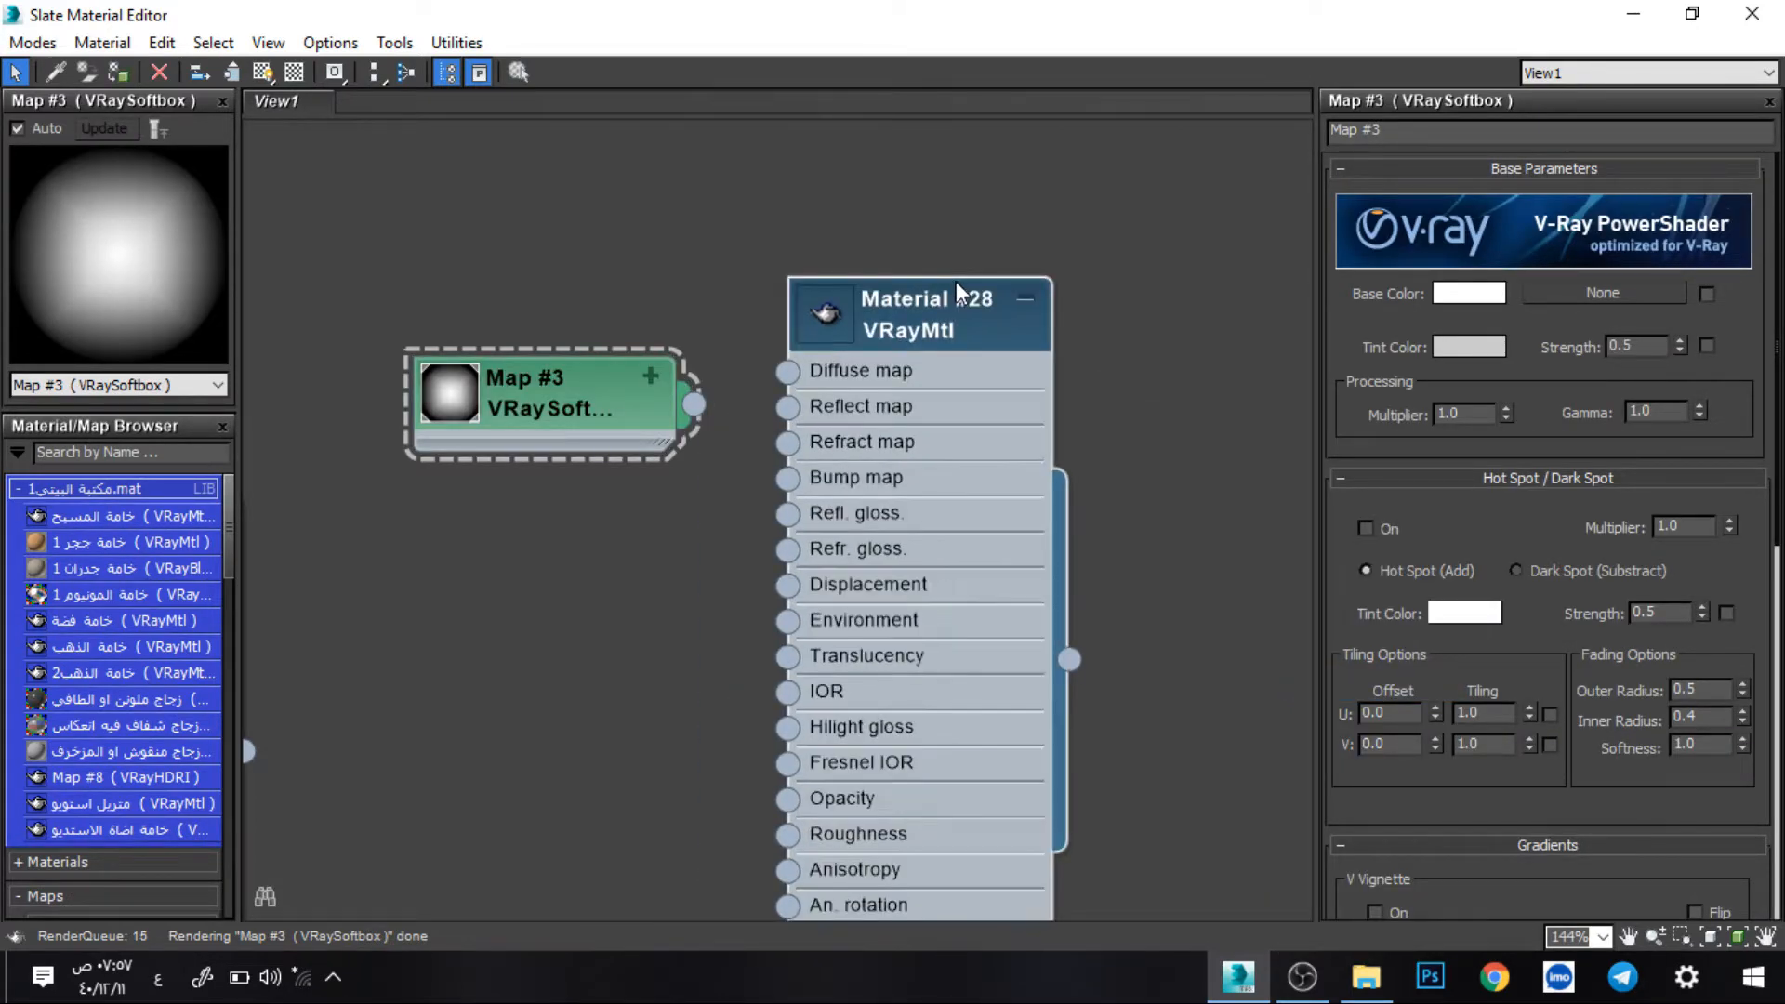
right_click(956, 281)
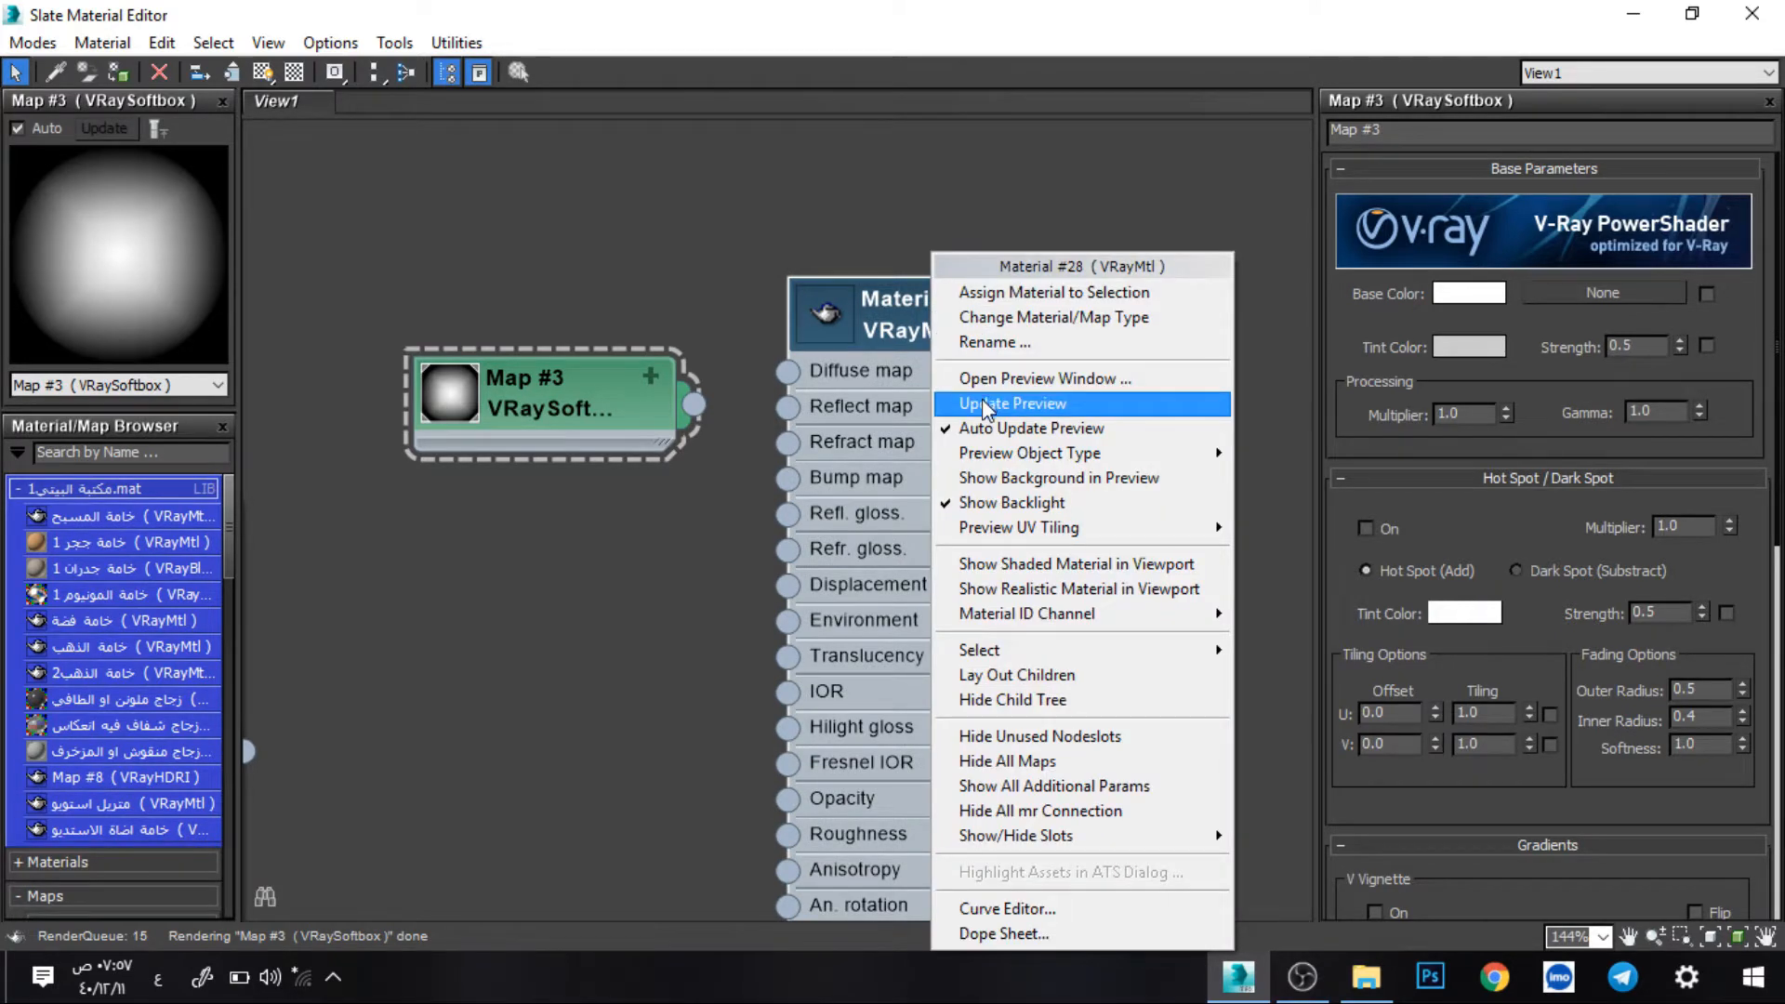
left_click(983, 401)
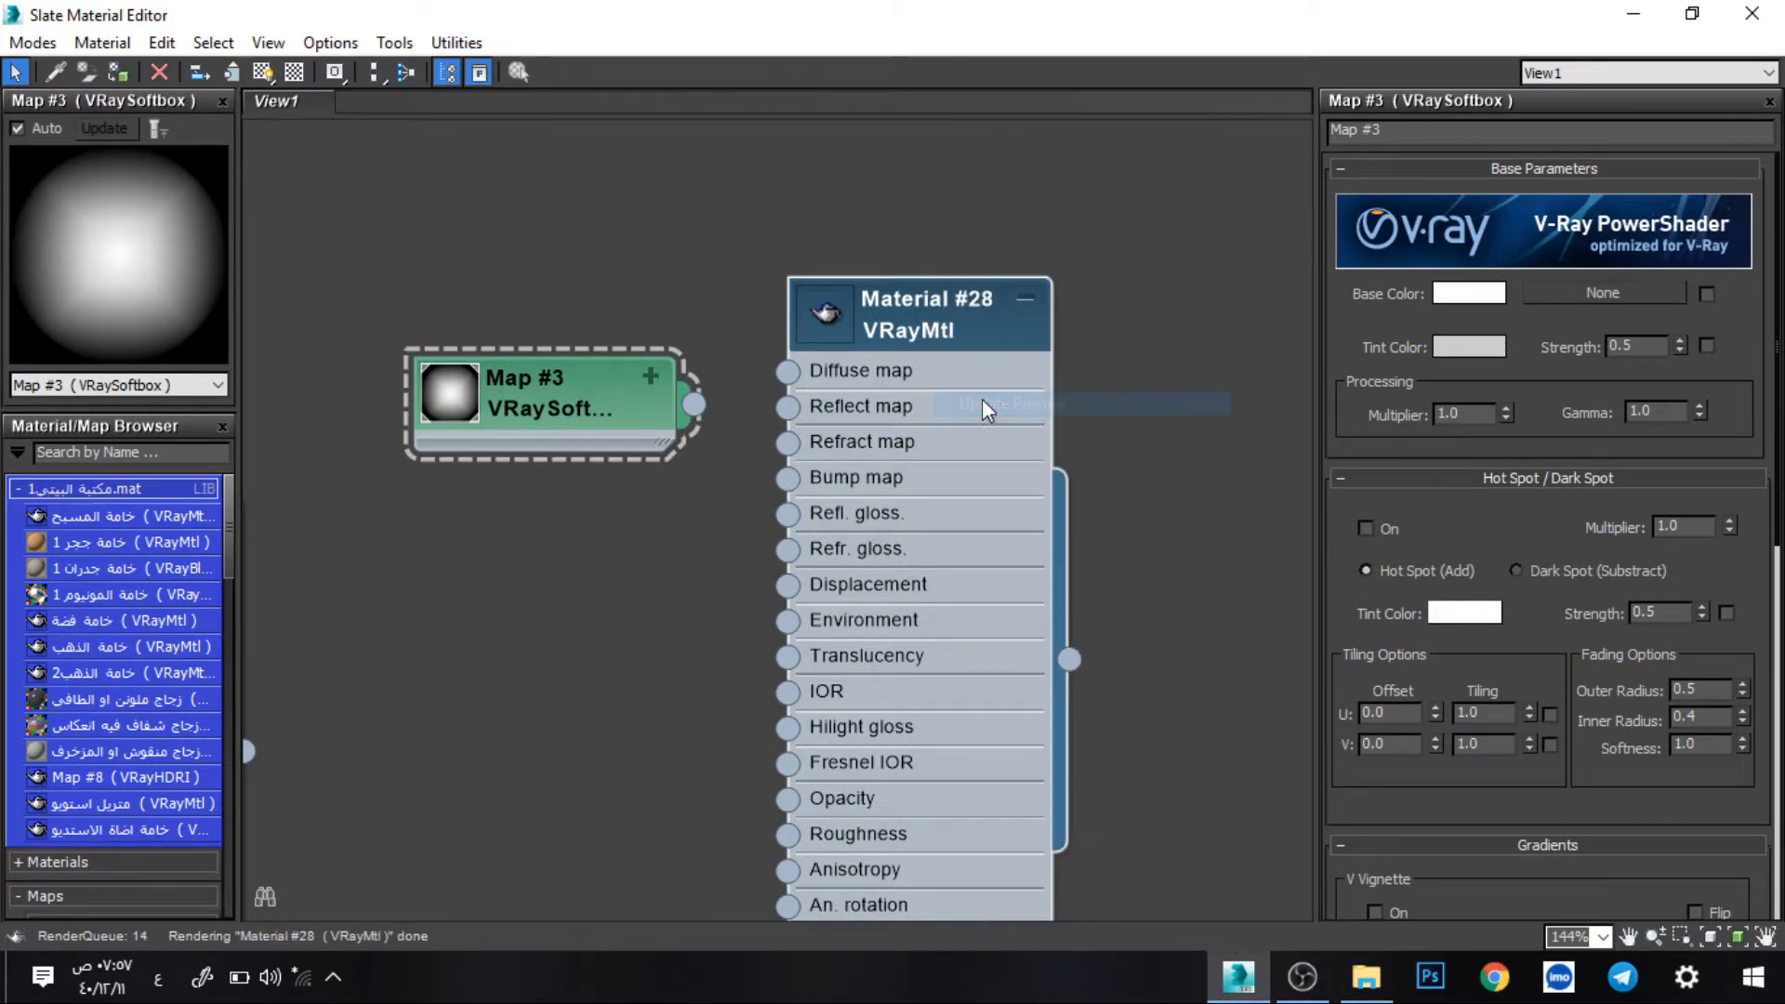
- Set the new VRayMtl's diffuse color to a light grey of RGB 228, 228, 228
double_click(898, 315)
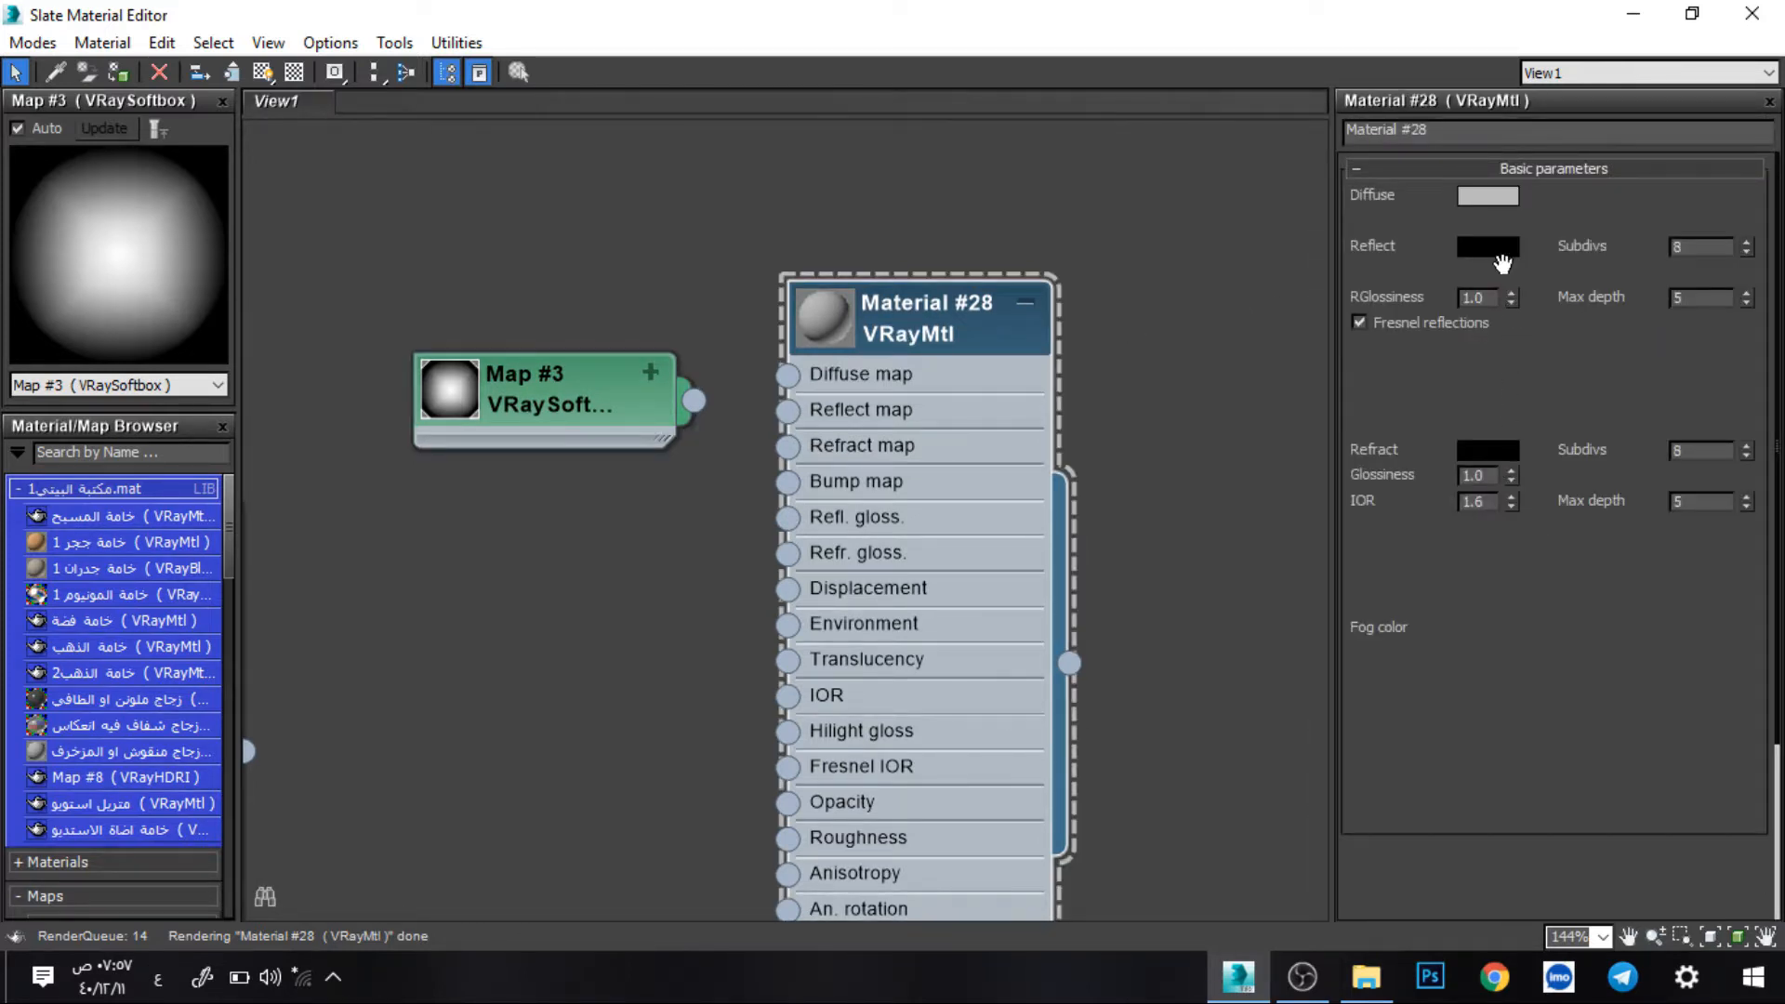
left_click(1488, 196)
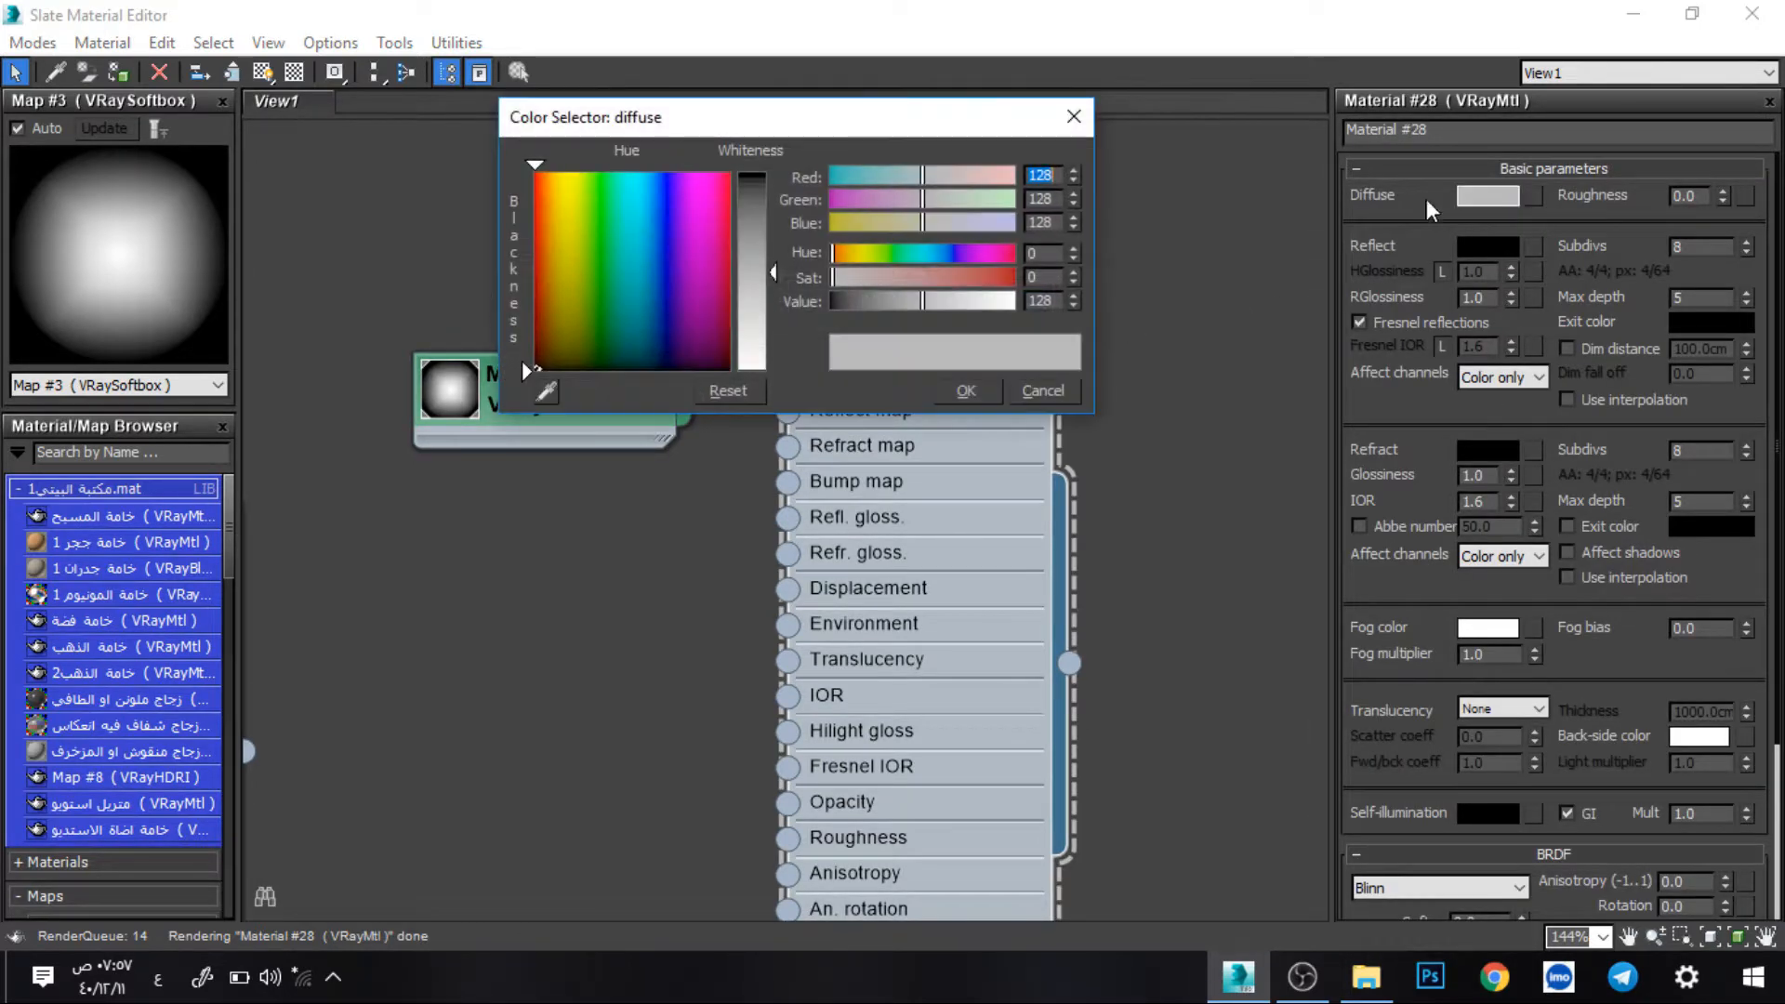
left_click_drag(755, 316, 755, 351)
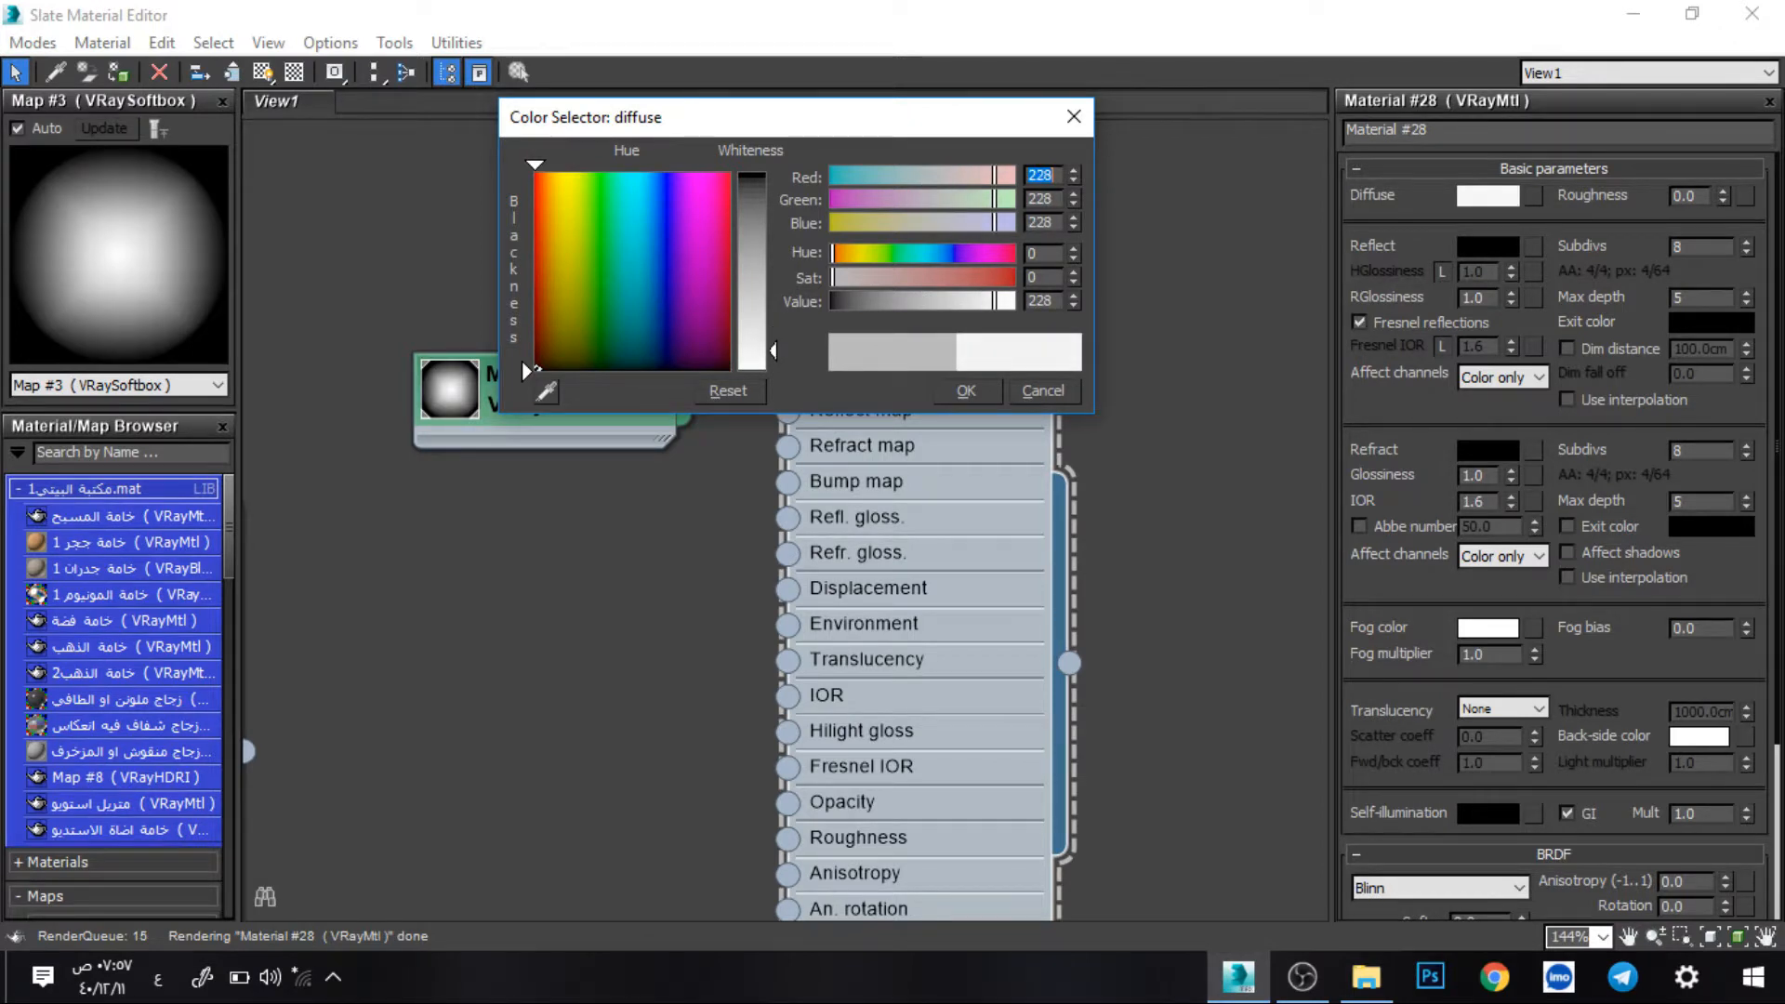
left_click(963, 390)
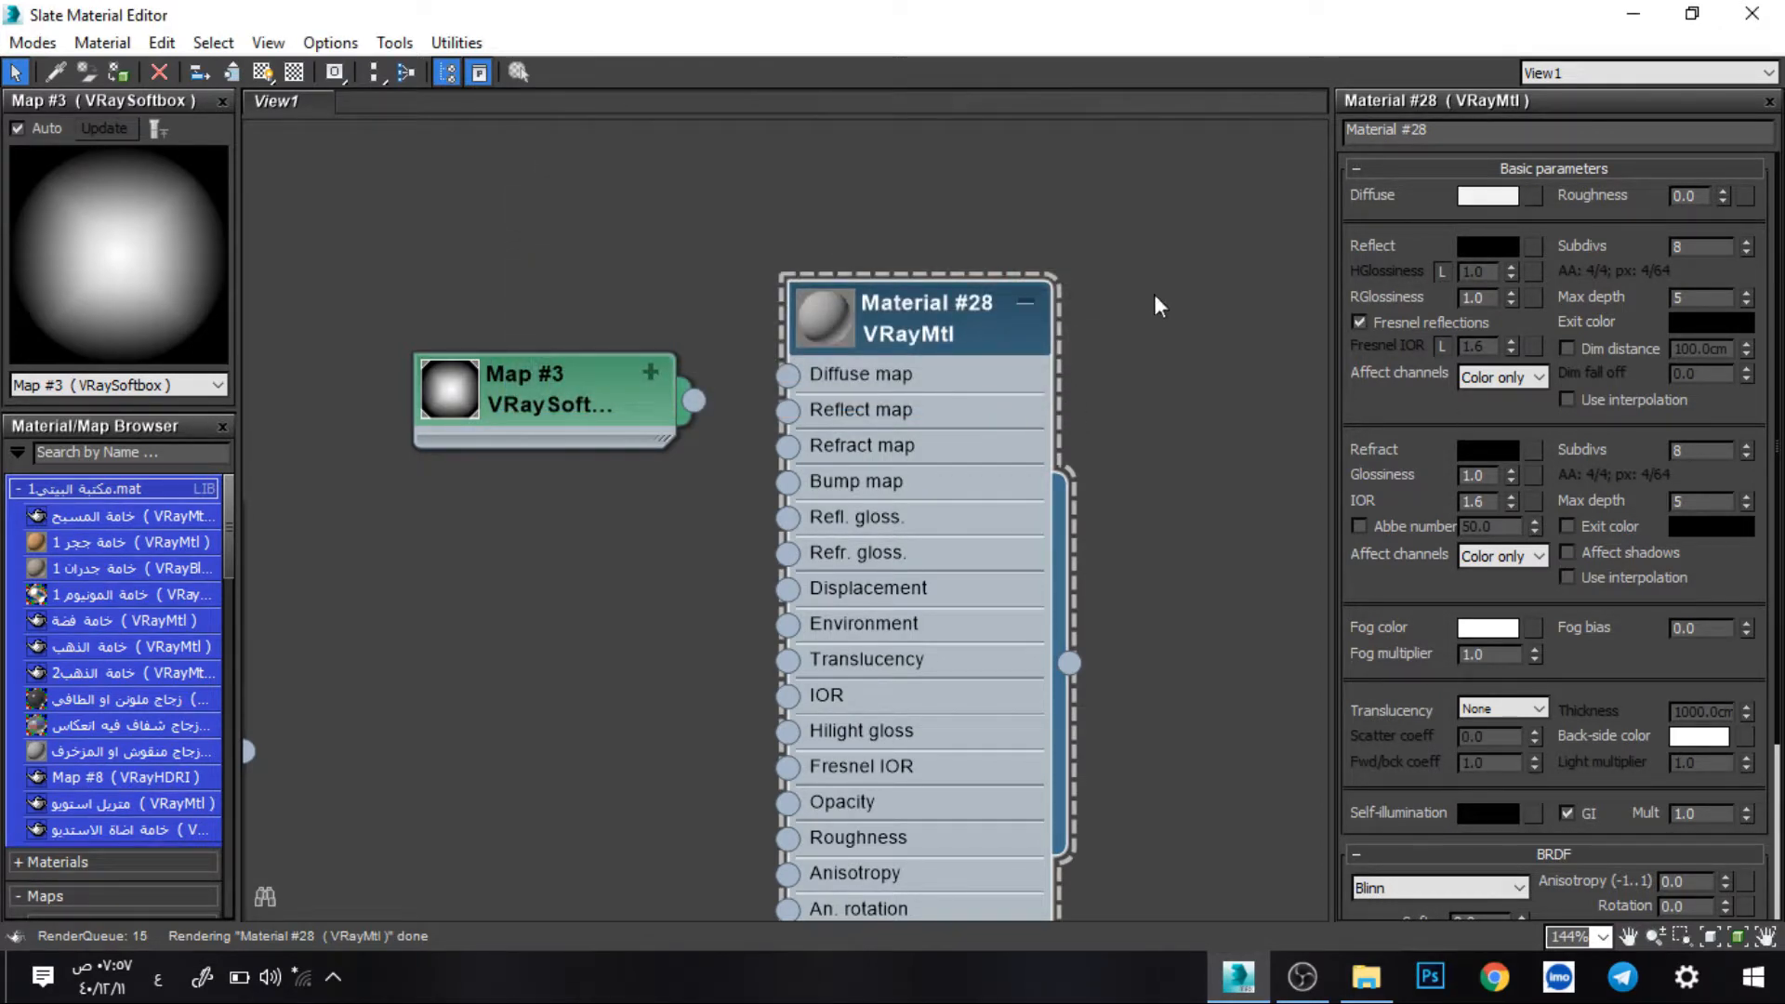
- Assign the light grey VRayMtl to the selected curved backdrop and minimize the material editor
right_click(929, 317)
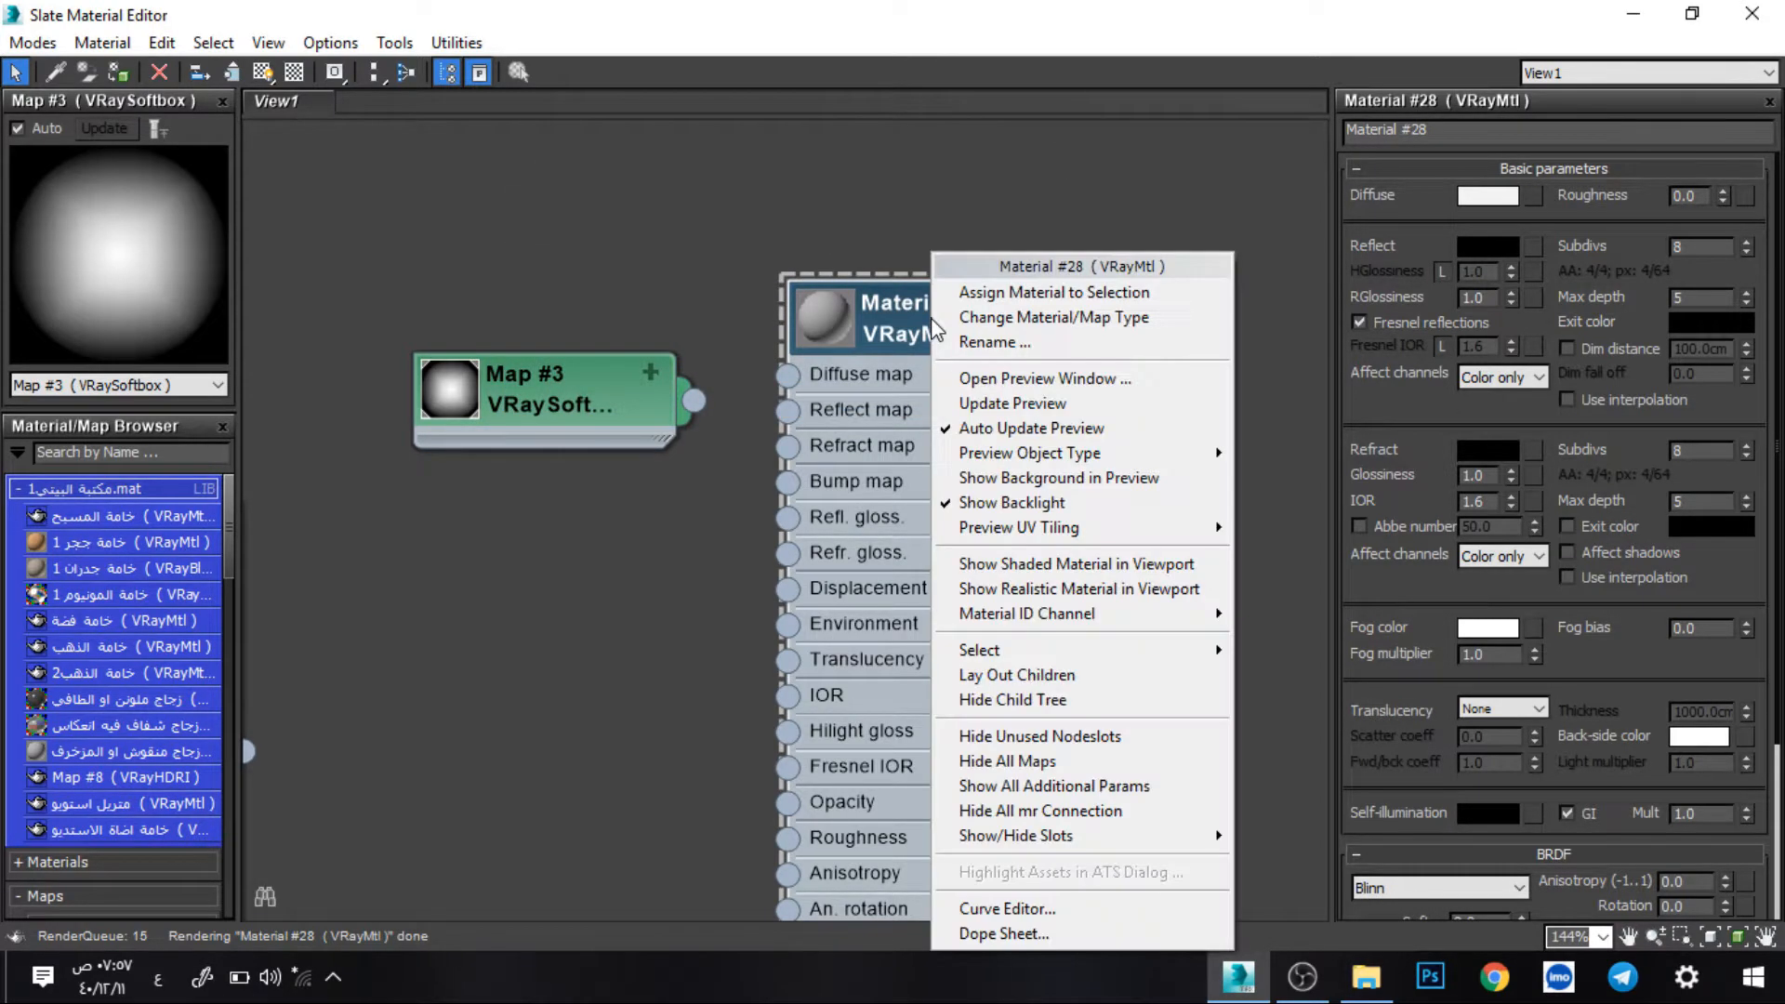
left_click(1011, 286)
double_click(992, 14)
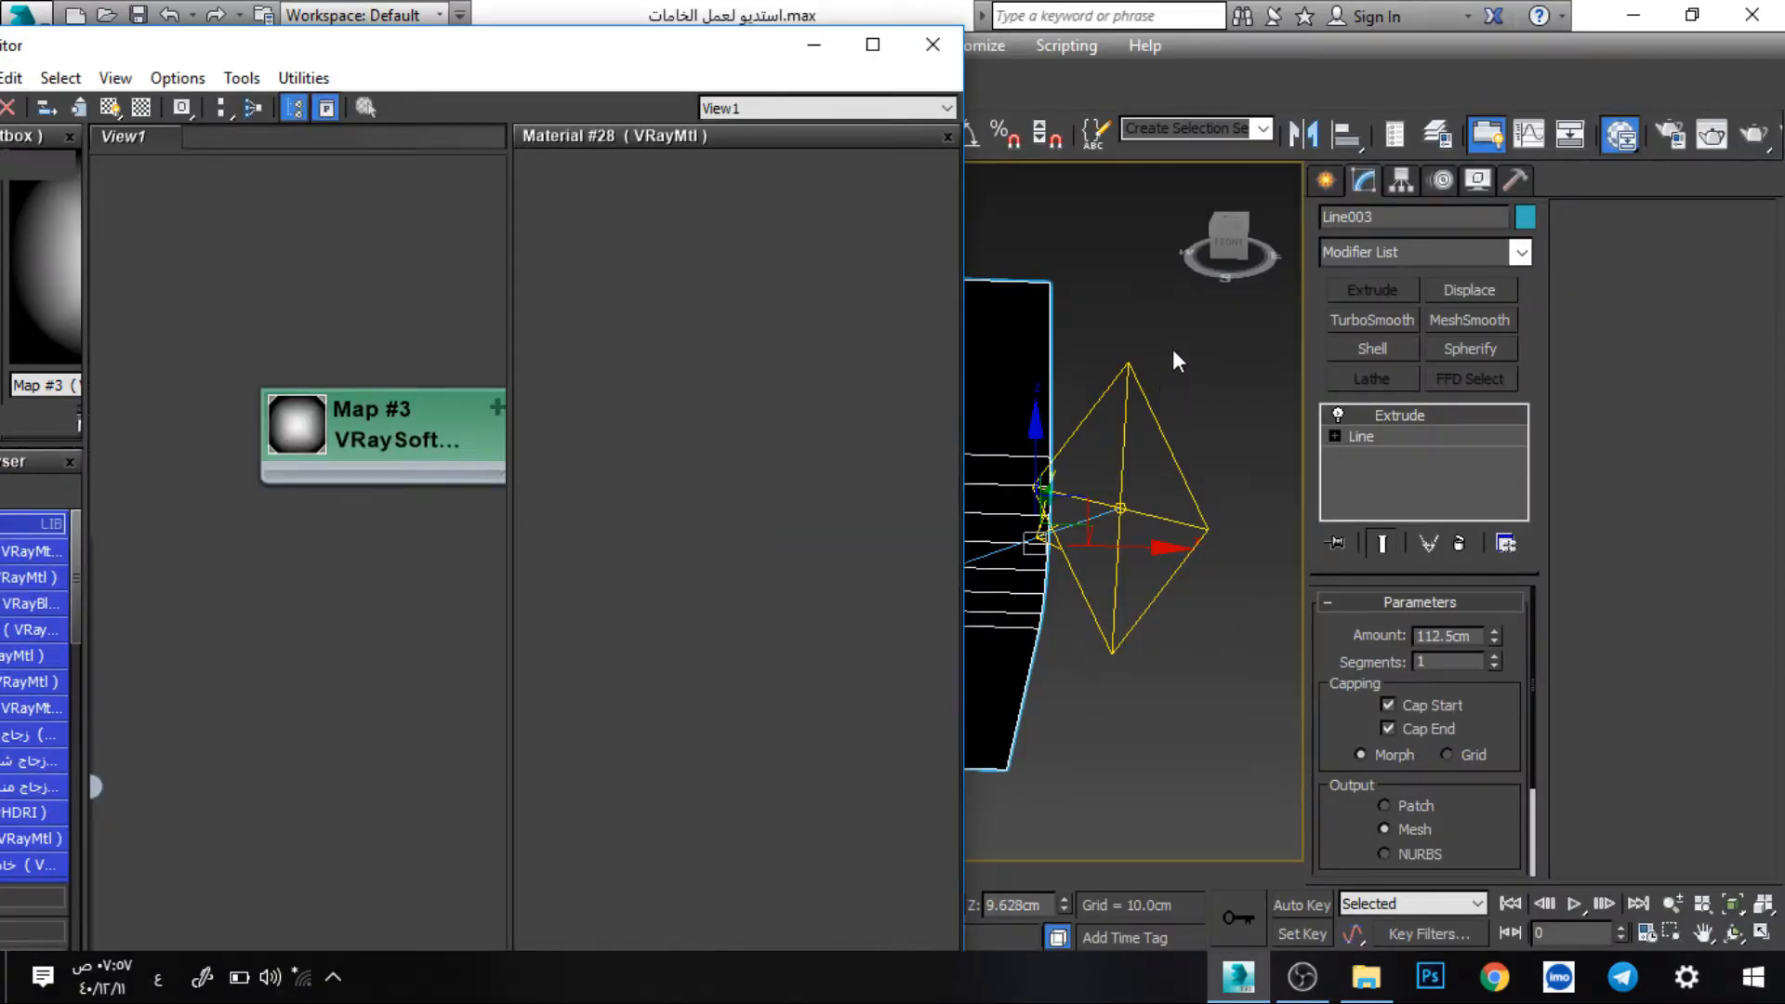
middle_click_drag(1261, 336, 1487, 328)
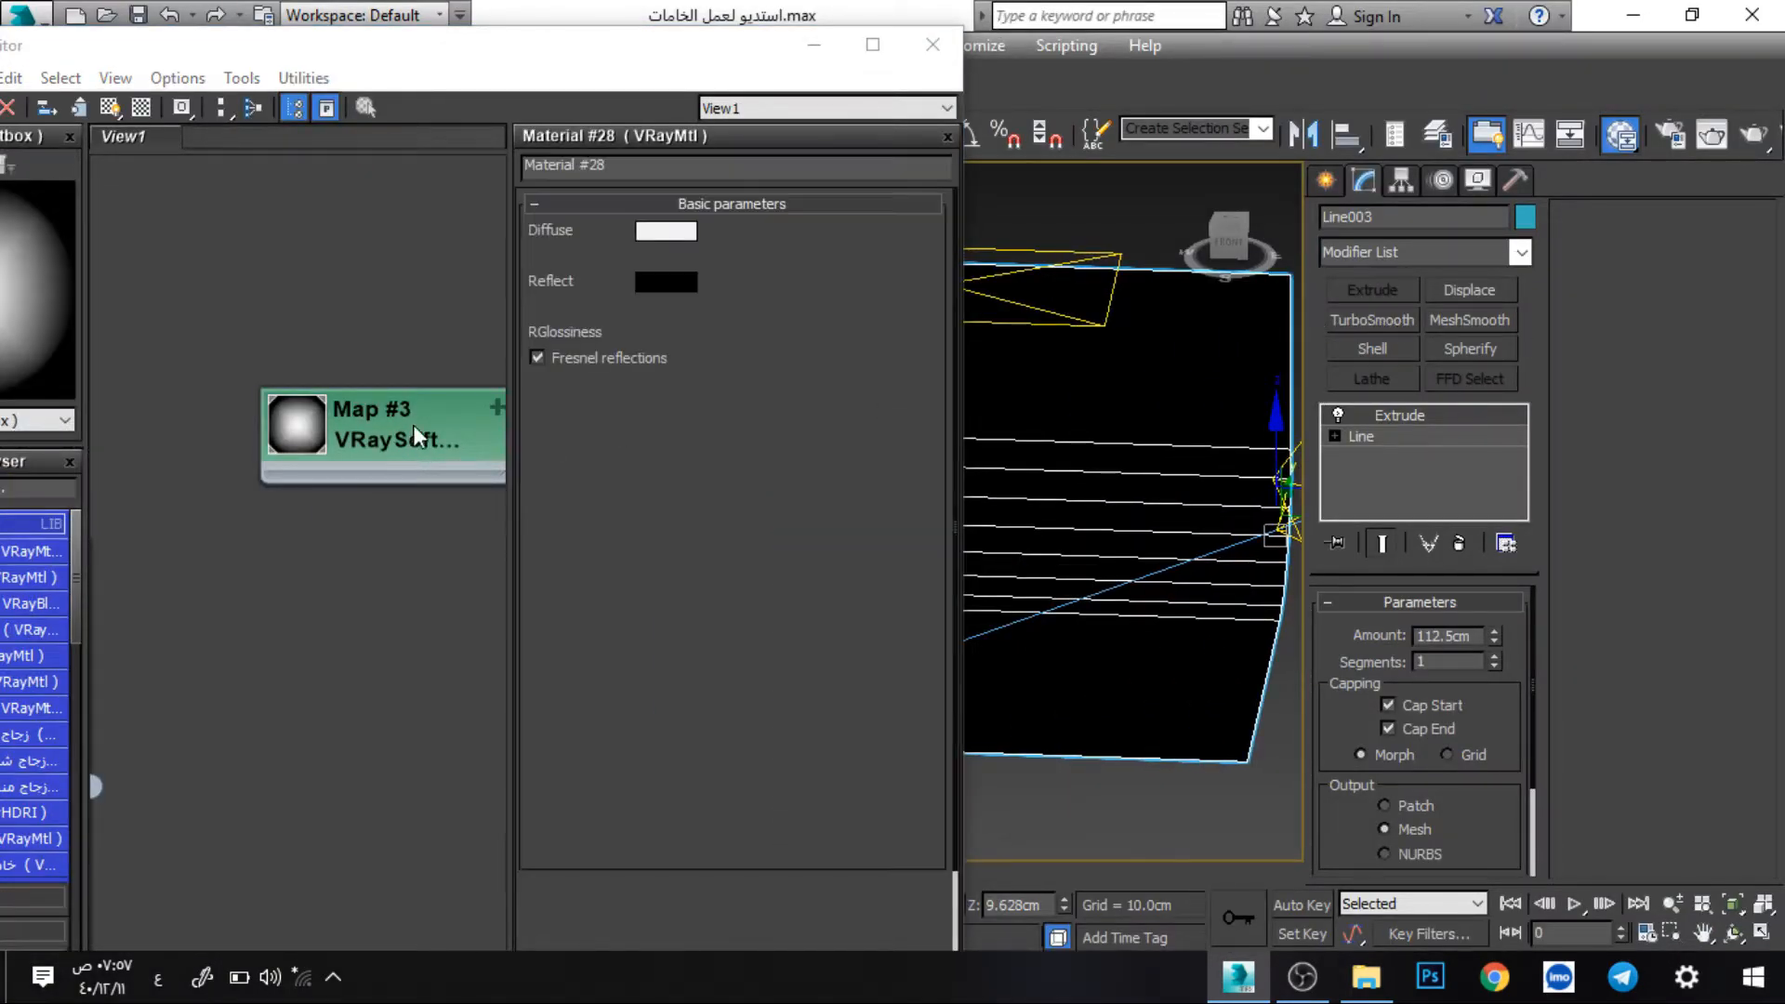
middle_click_drag(416, 435, 2, 456)
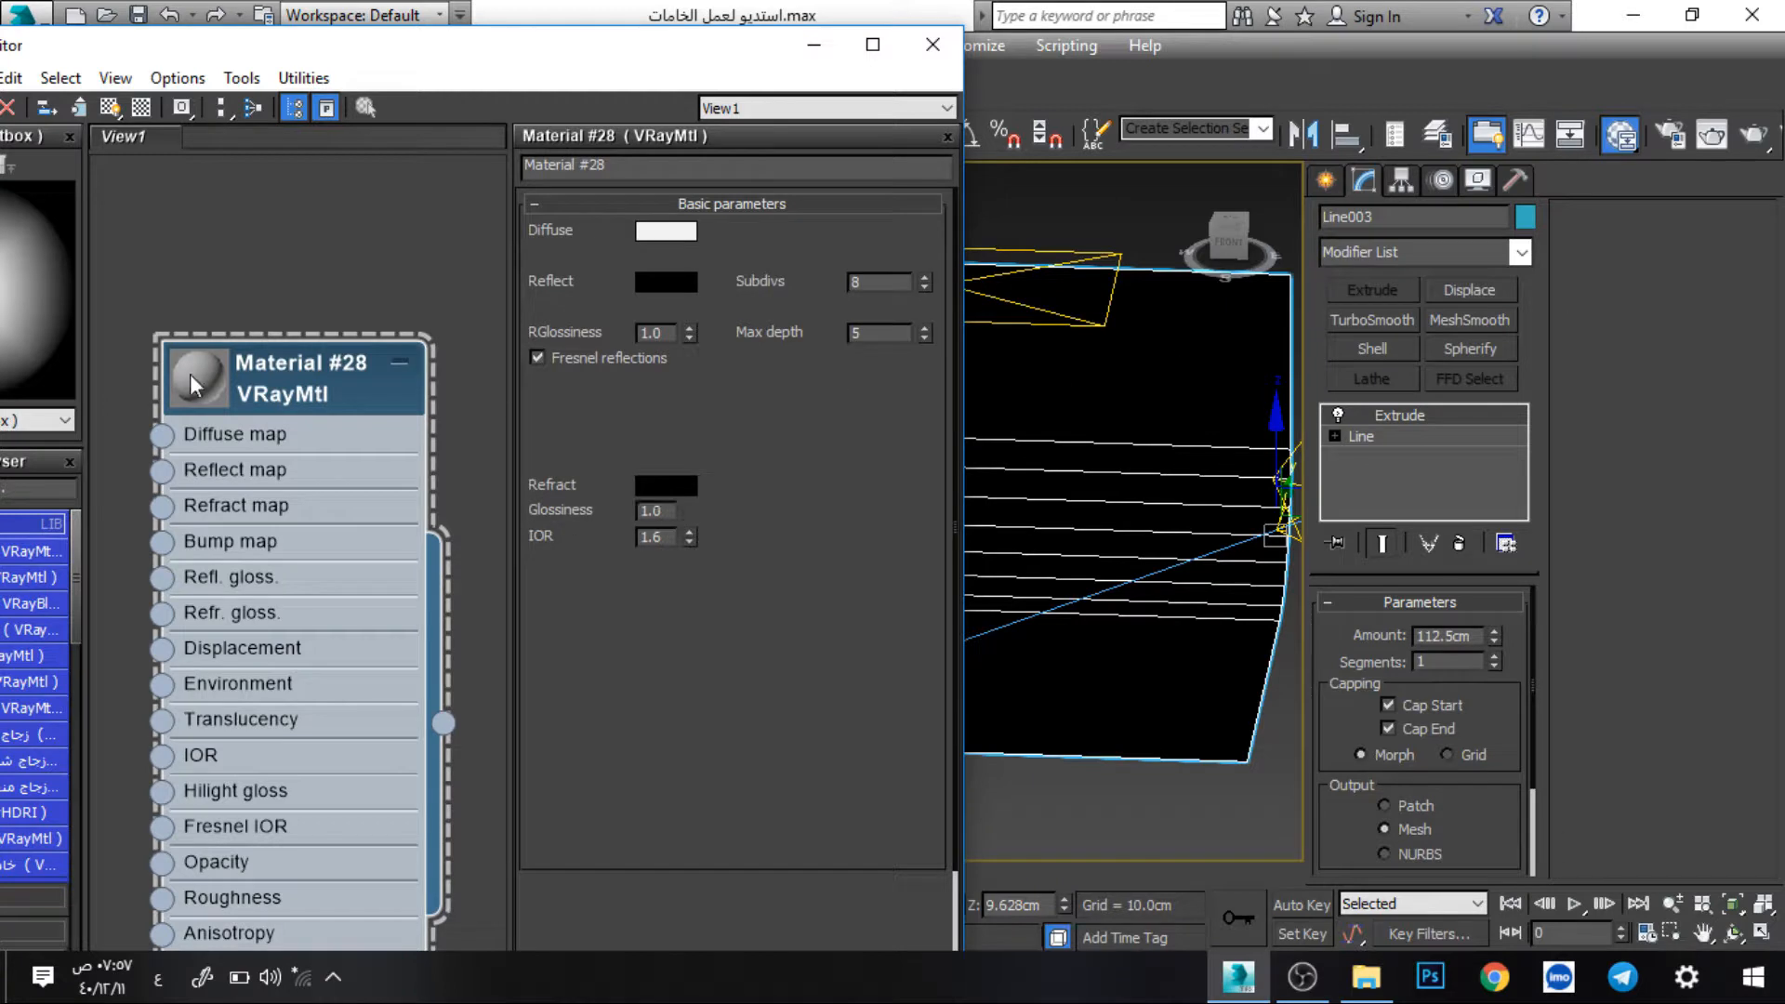
right_click(286, 370)
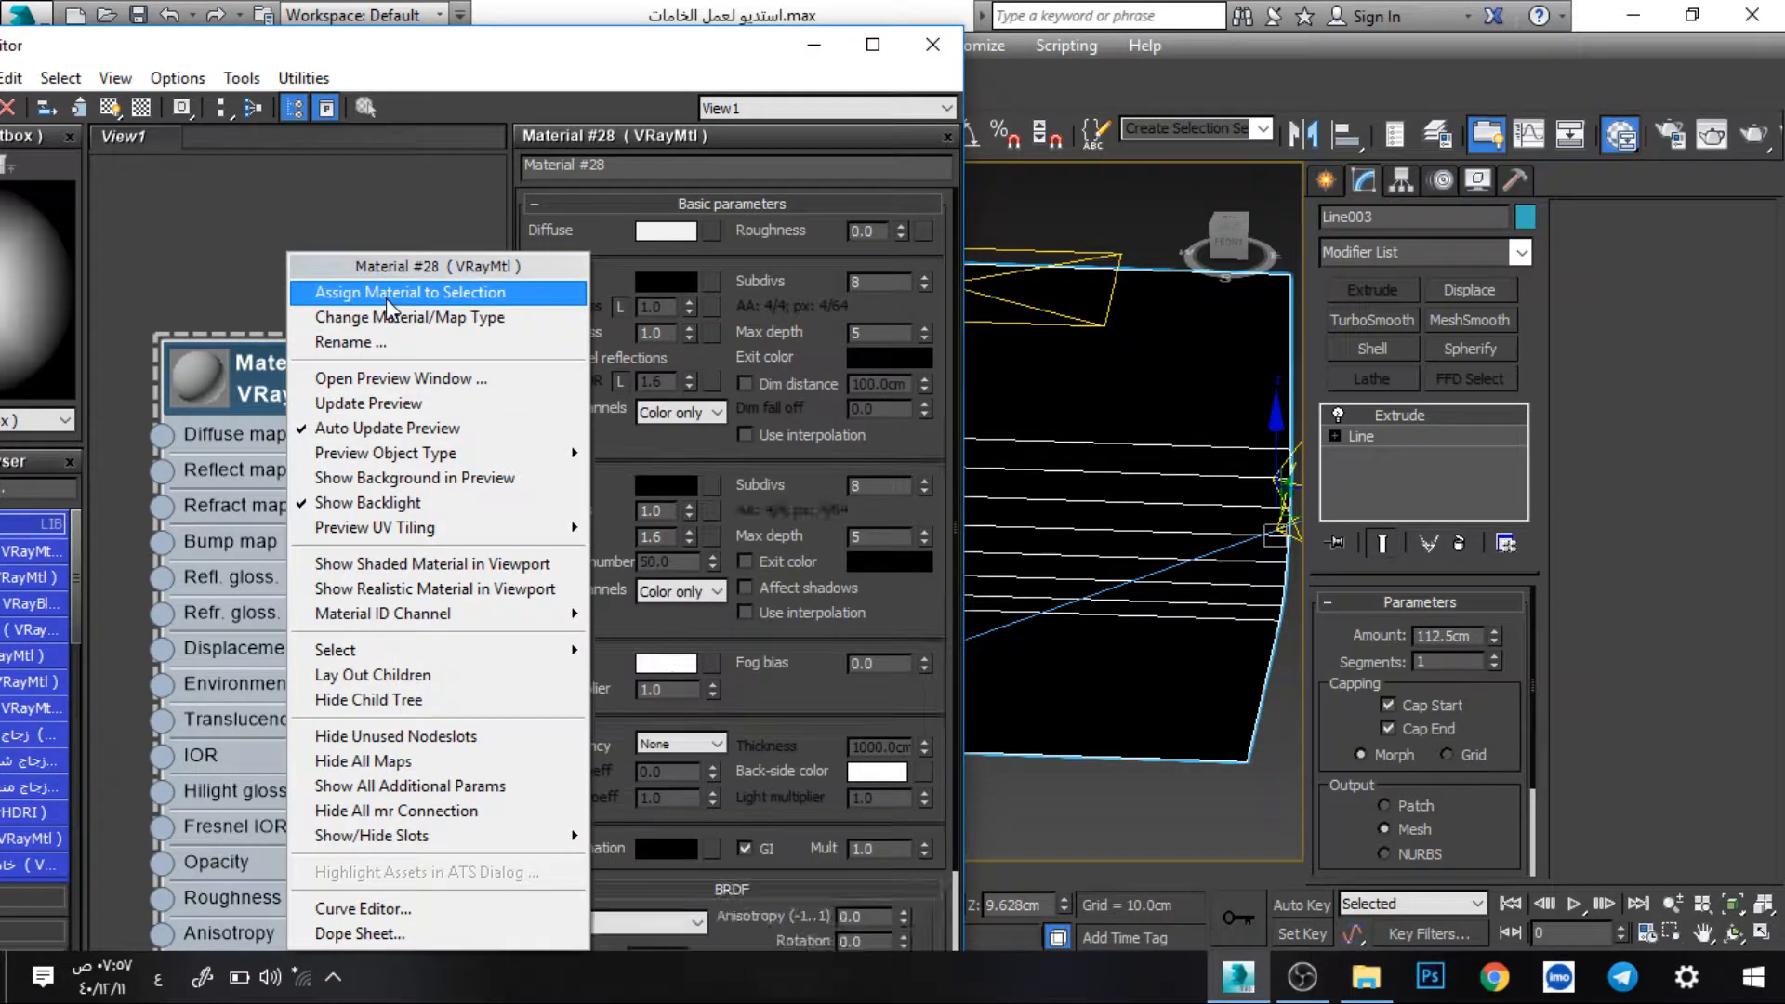
left_click(529, 296)
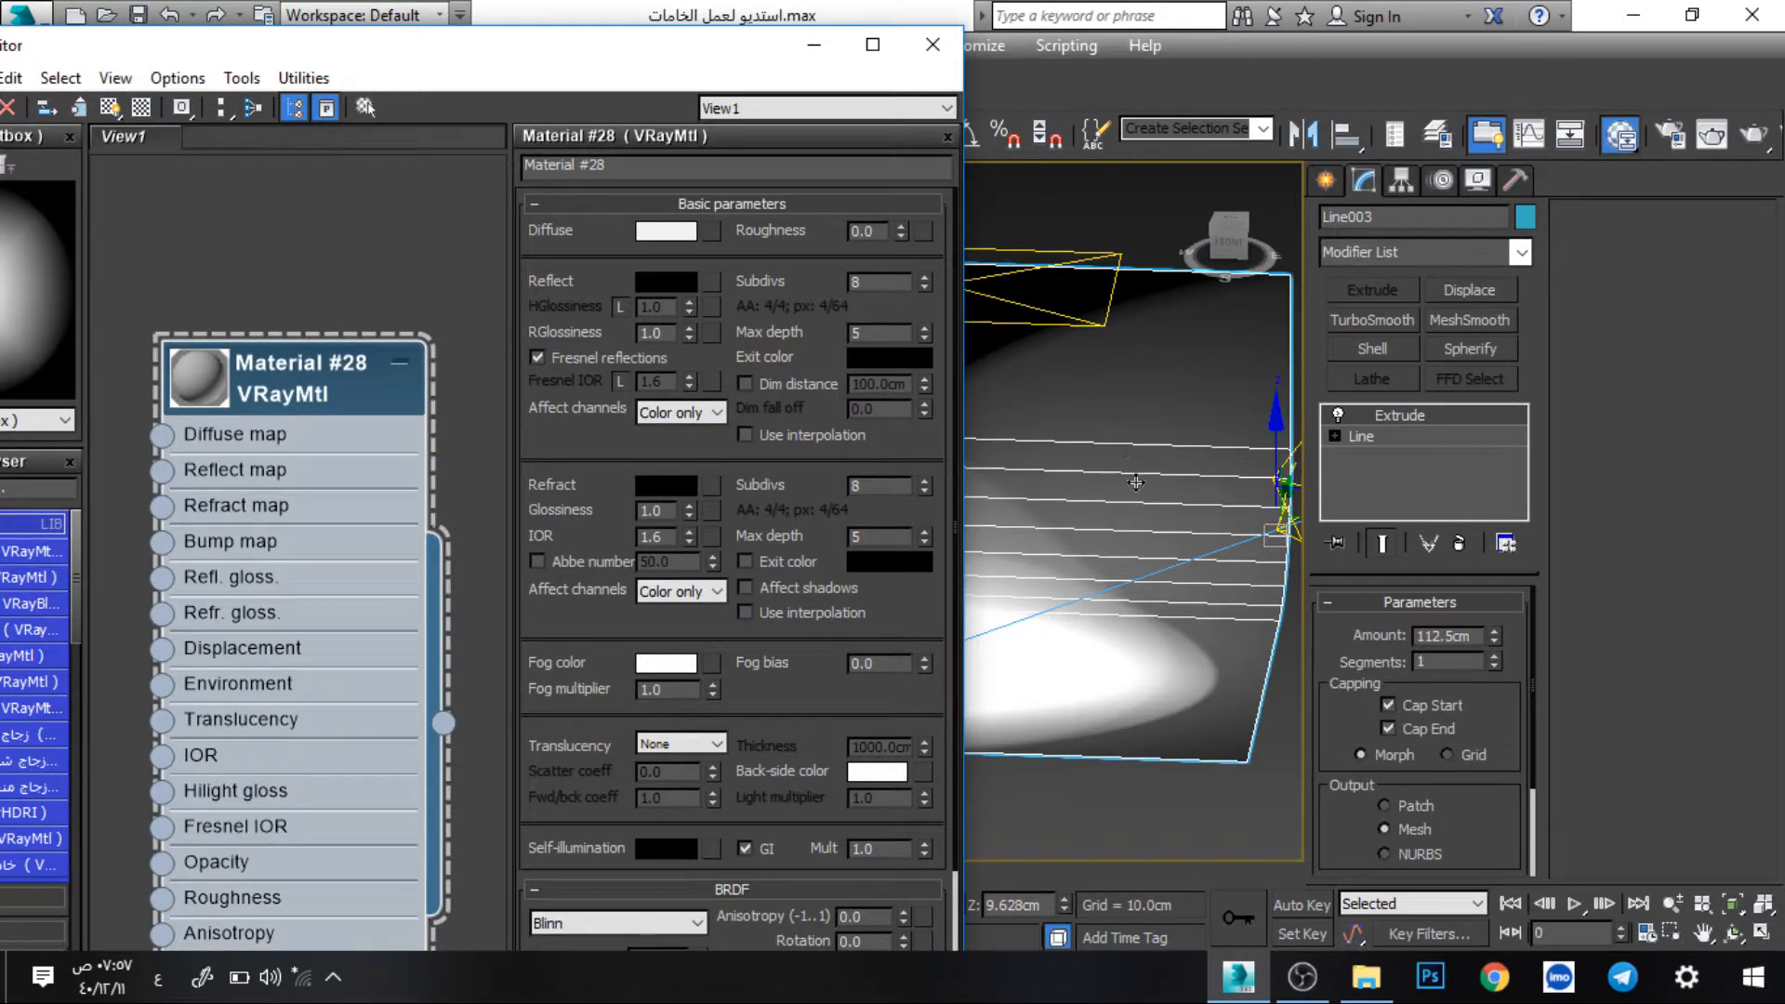
left_click(814, 47)
- Unhide all objects in the scene and turn off the edged-faces display around the cup and saucer
middle_click_drag(917, 519, 758, 523, "alt")
right_click(755, 525)
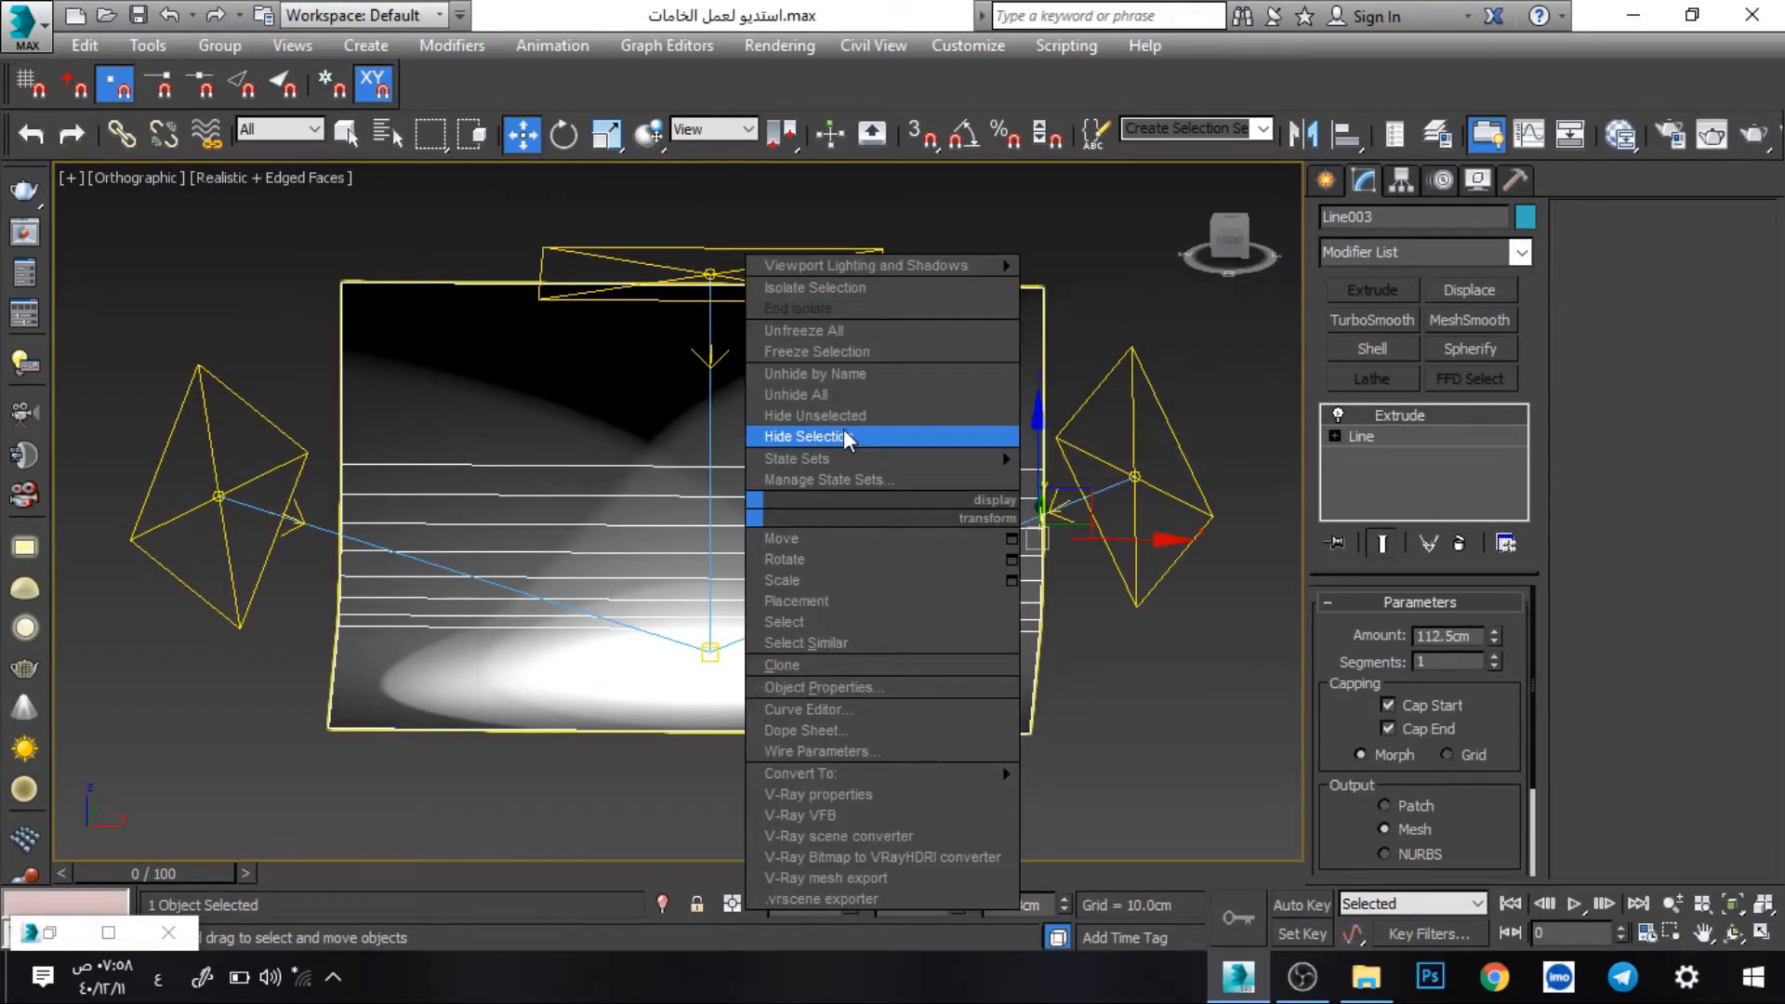
left_click(832, 395)
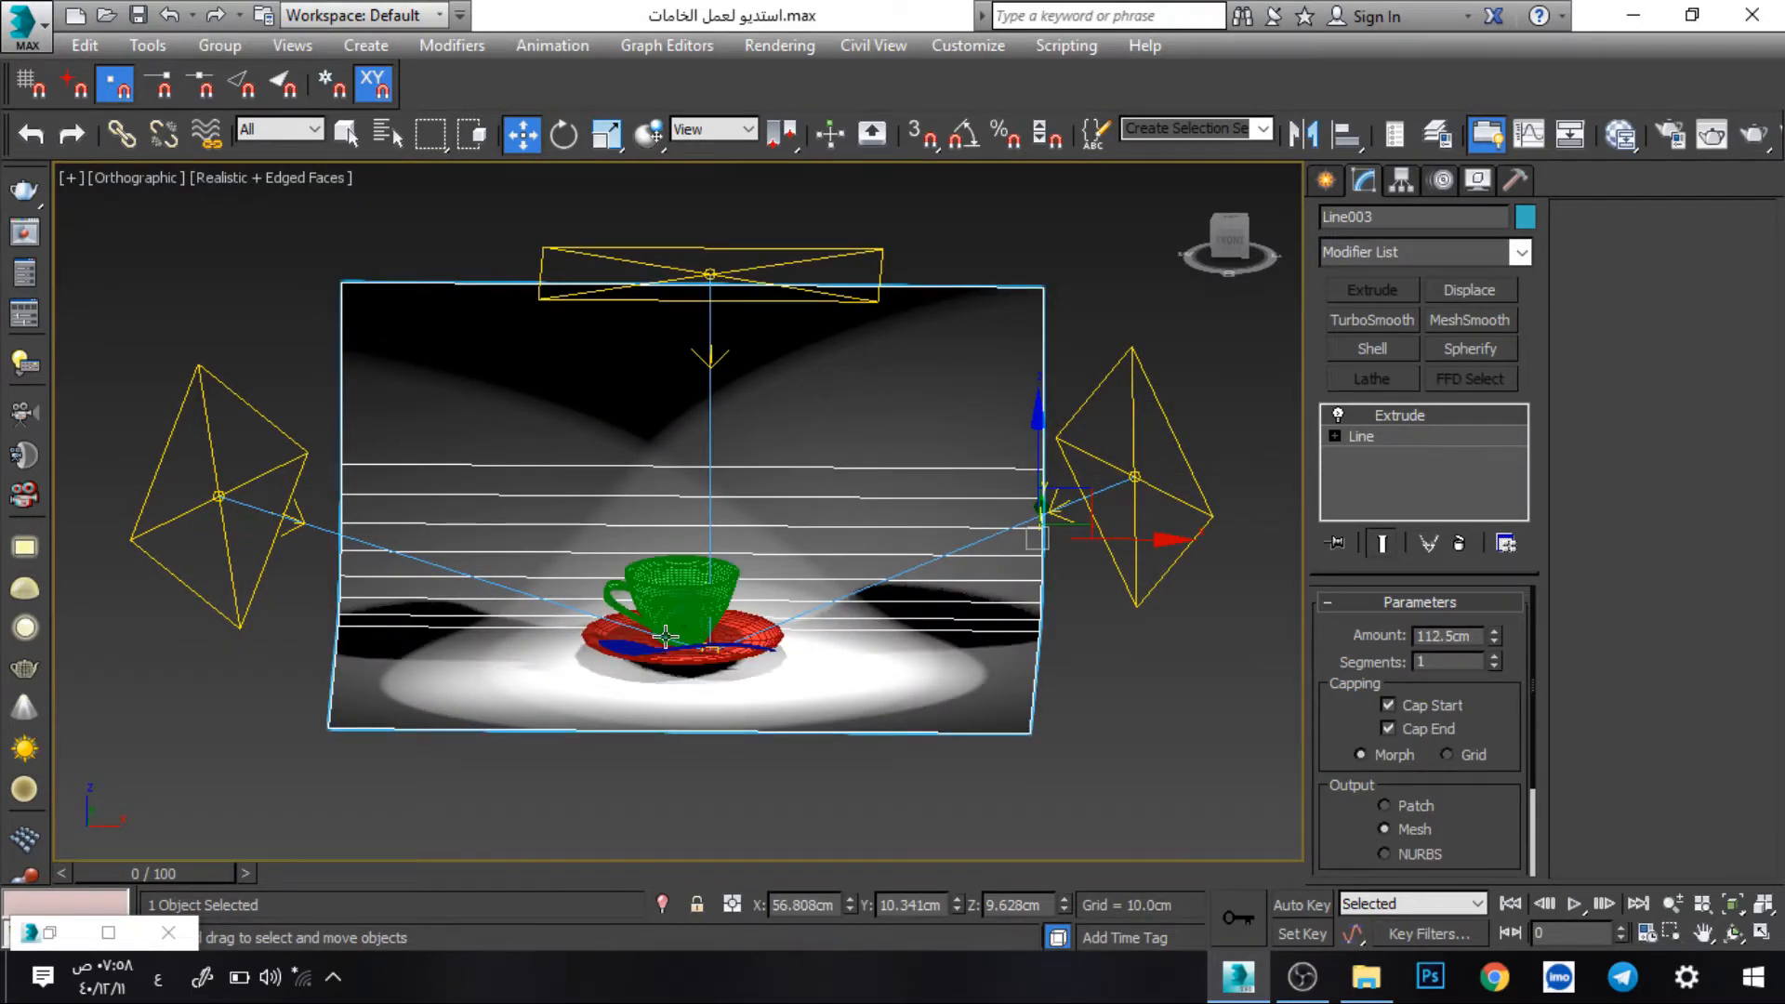
scroll(665, 635, "up", 6)
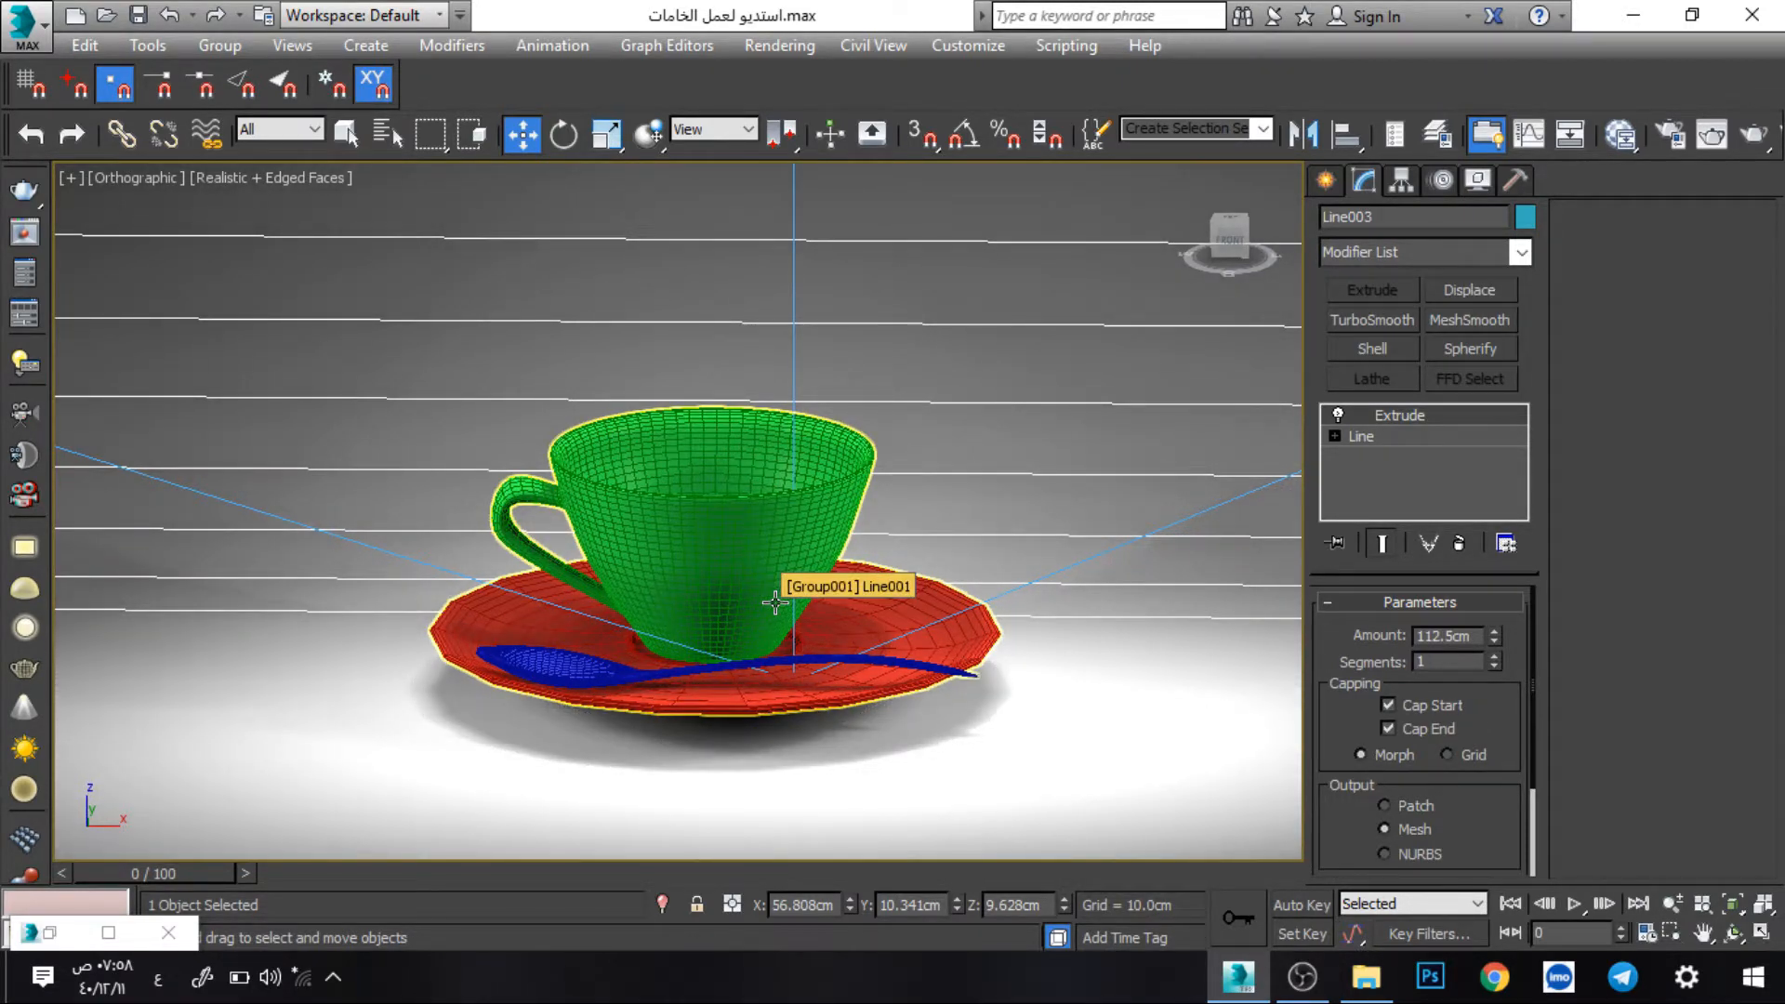
key("F4")
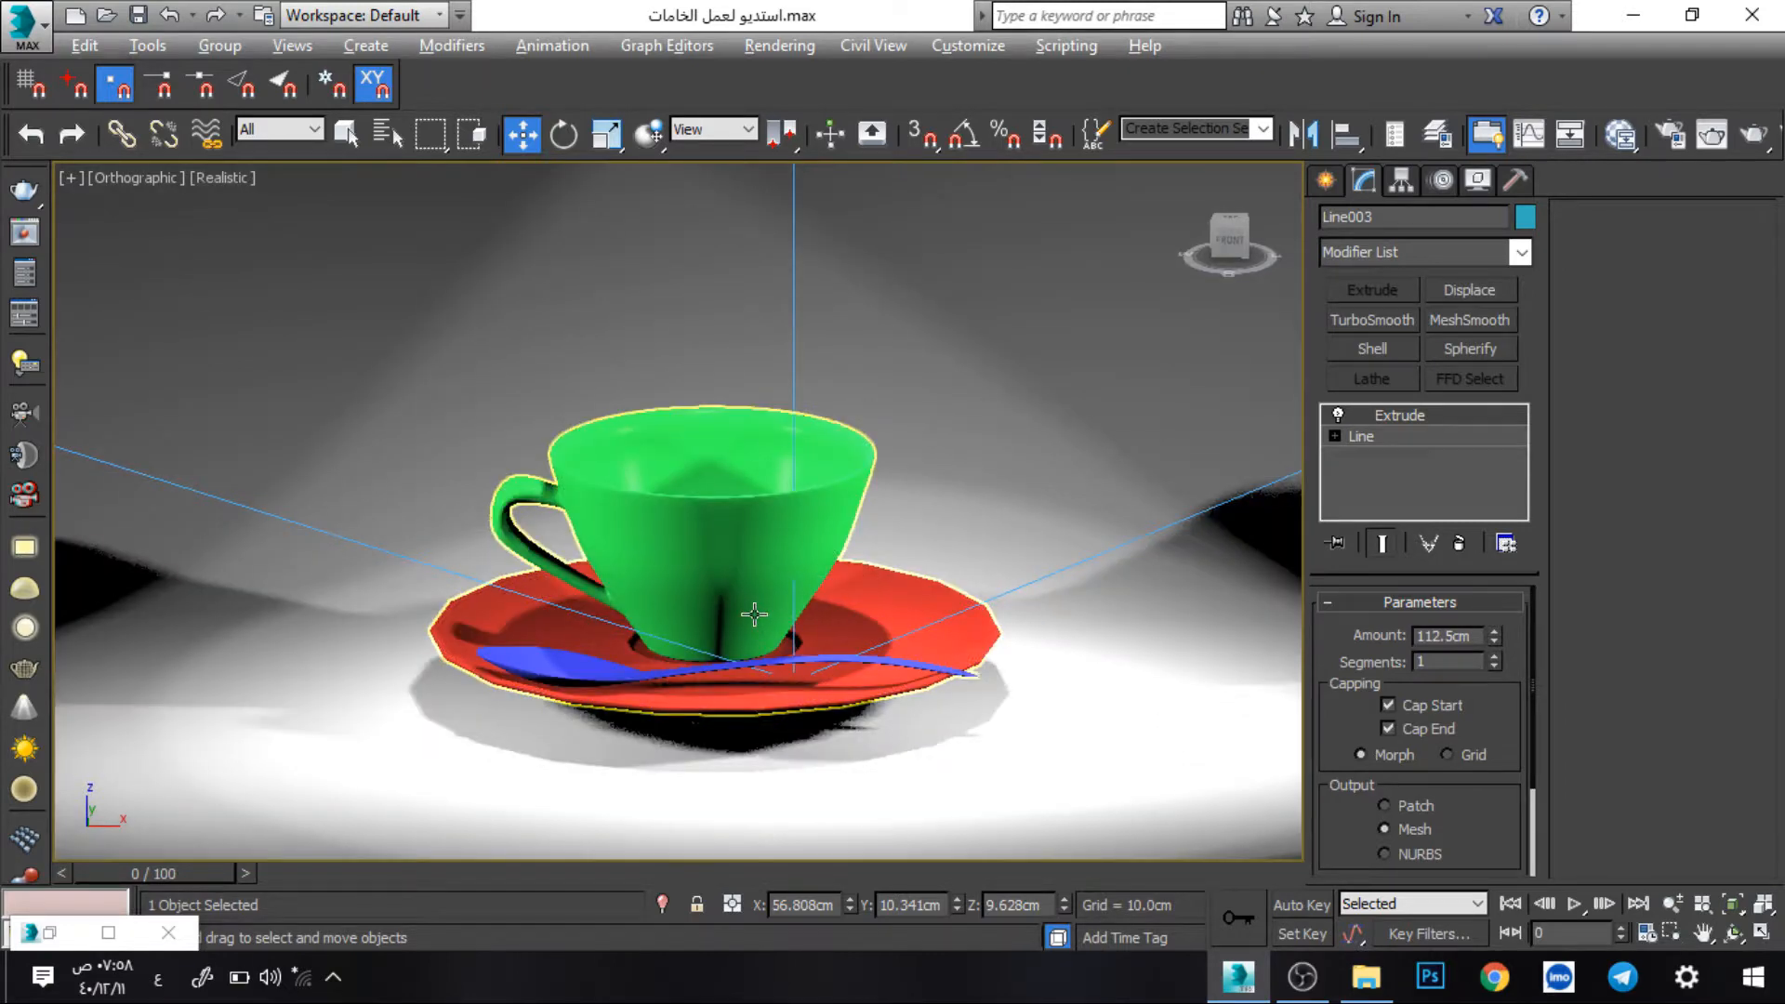
middle_click_drag(754, 614, 698, 621, "alt")
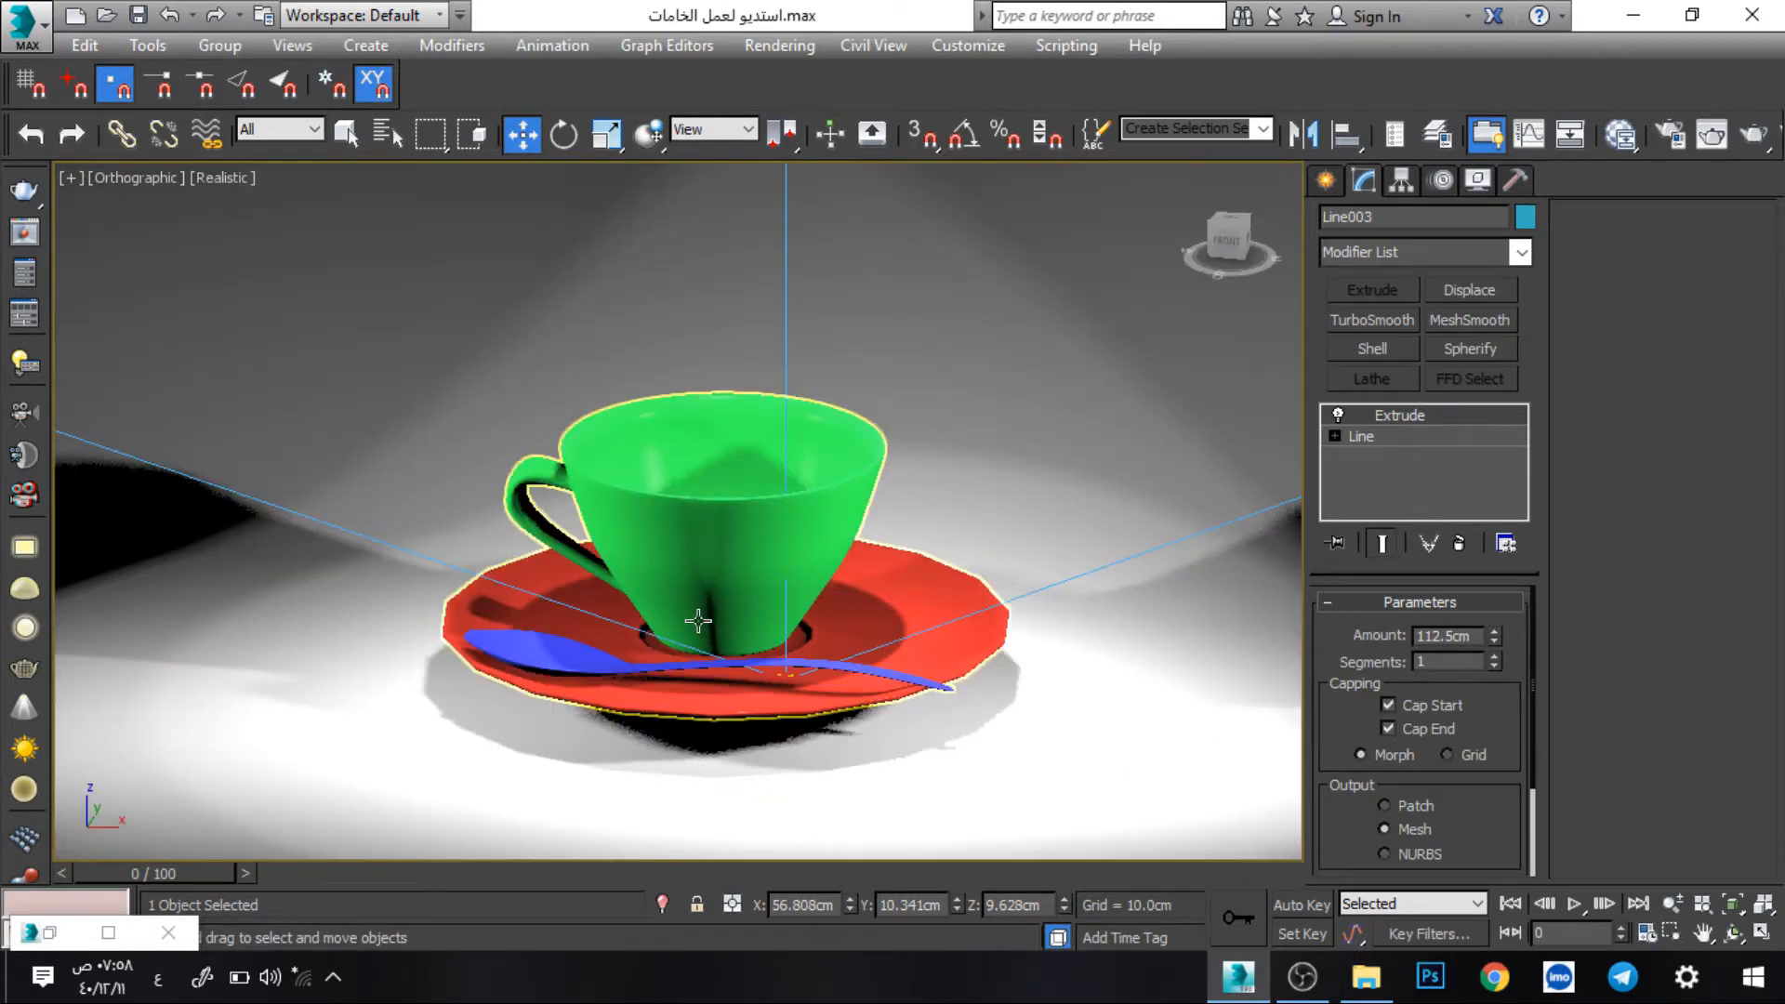
scroll(698, 621, "up", 4)
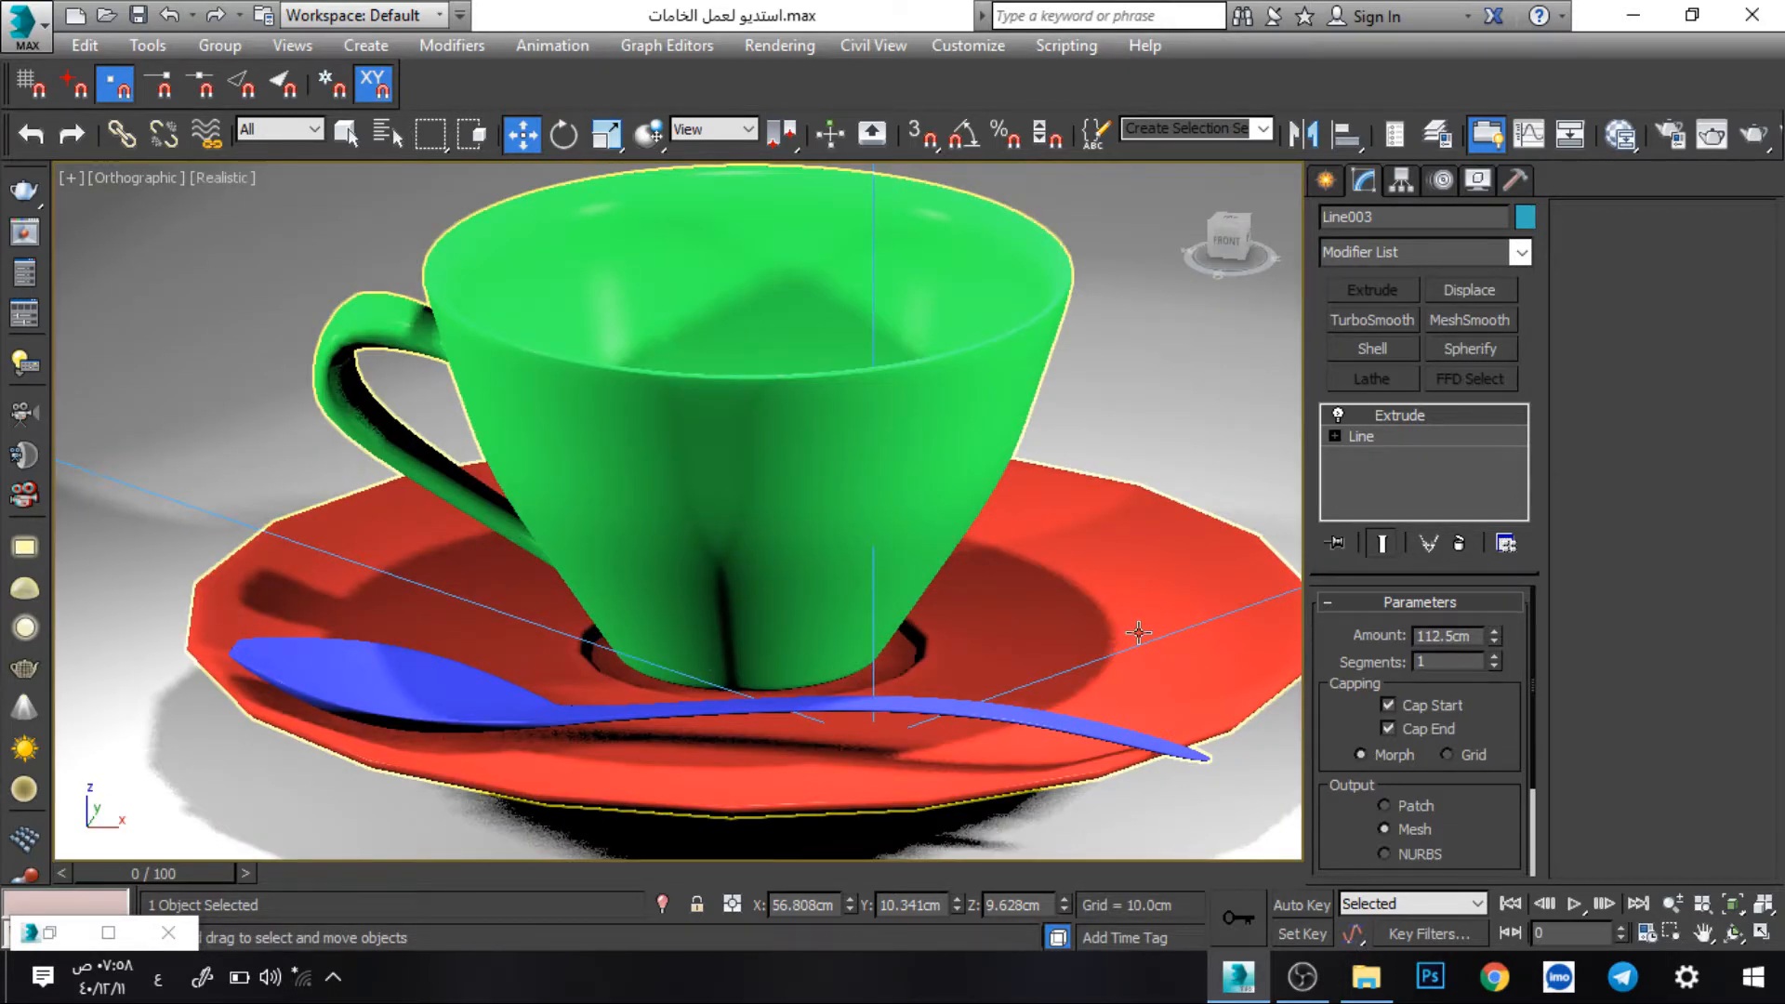
left_click(704, 453)
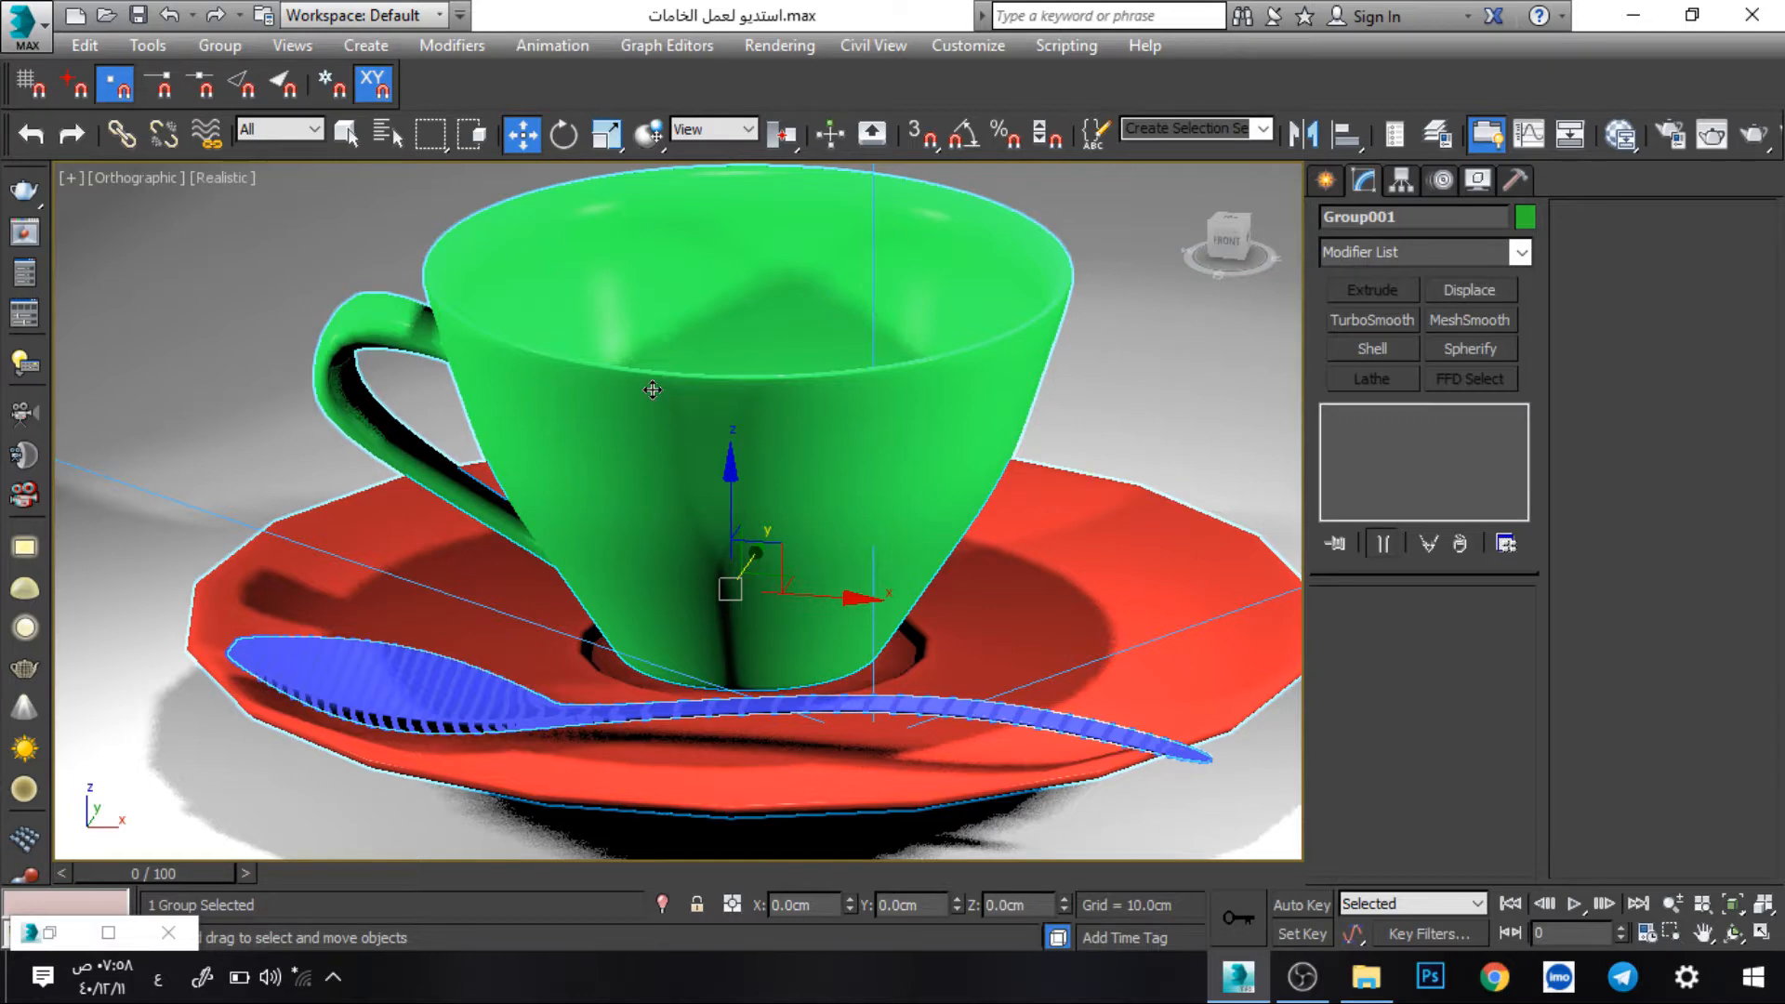
- Move the plane light on the cup-handle side to about X -71.2, Y -40.1, Z 27.1 cm
scroll(653, 389, "down", 3)
scroll(743, 480, "down", 3)
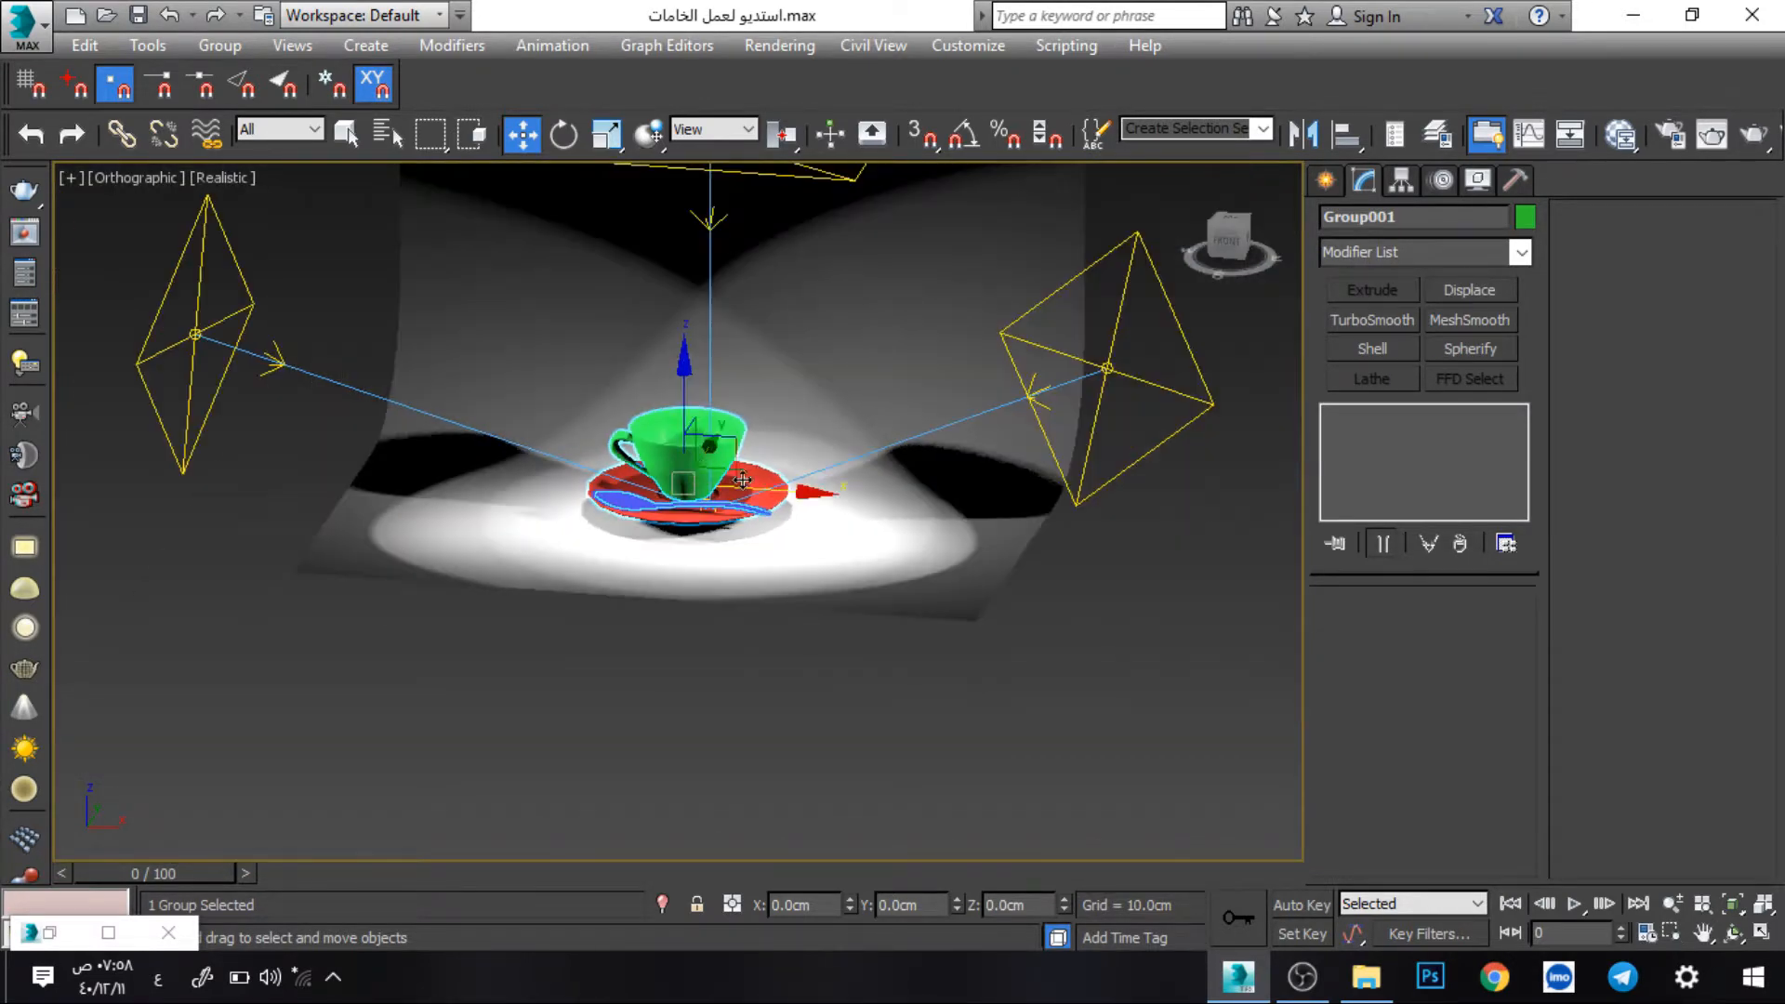
mouse_move(743, 480)
middle_mouse_down("alt")
mouse_move(694, 480)
mouse_move(762, 485)
middle_mouse_up("alt")
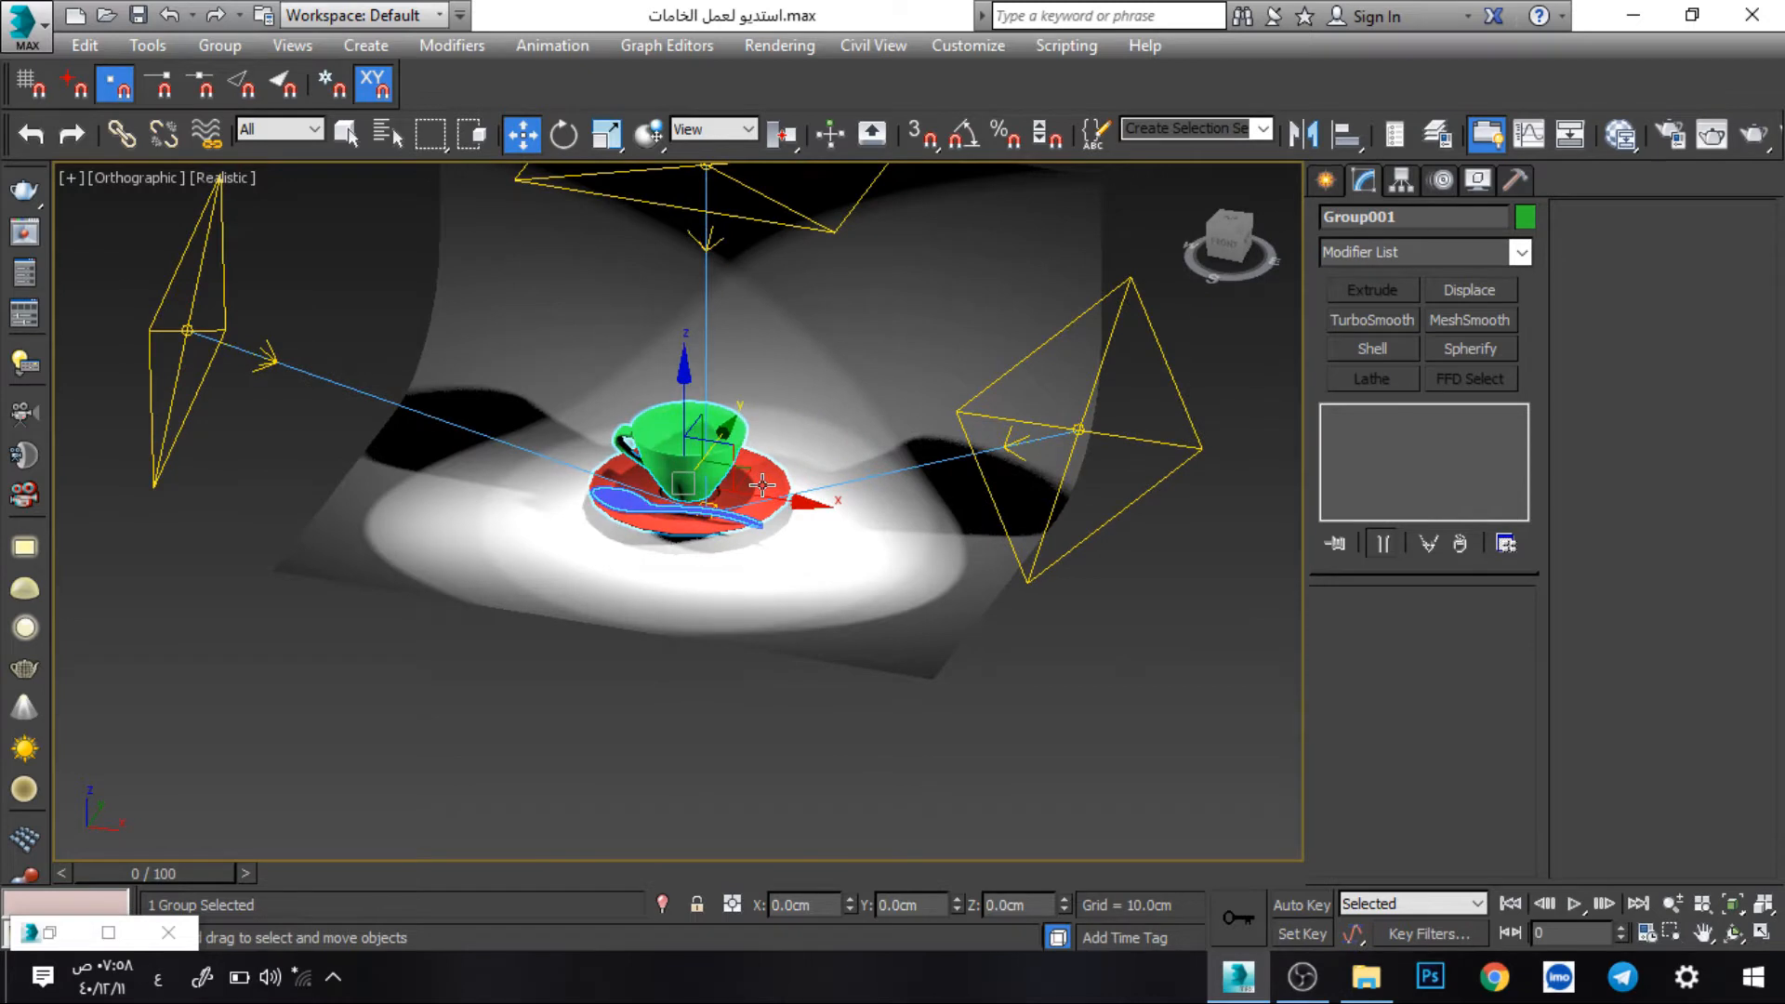
left_click(188, 332)
scroll(364, 485, "down", 2)
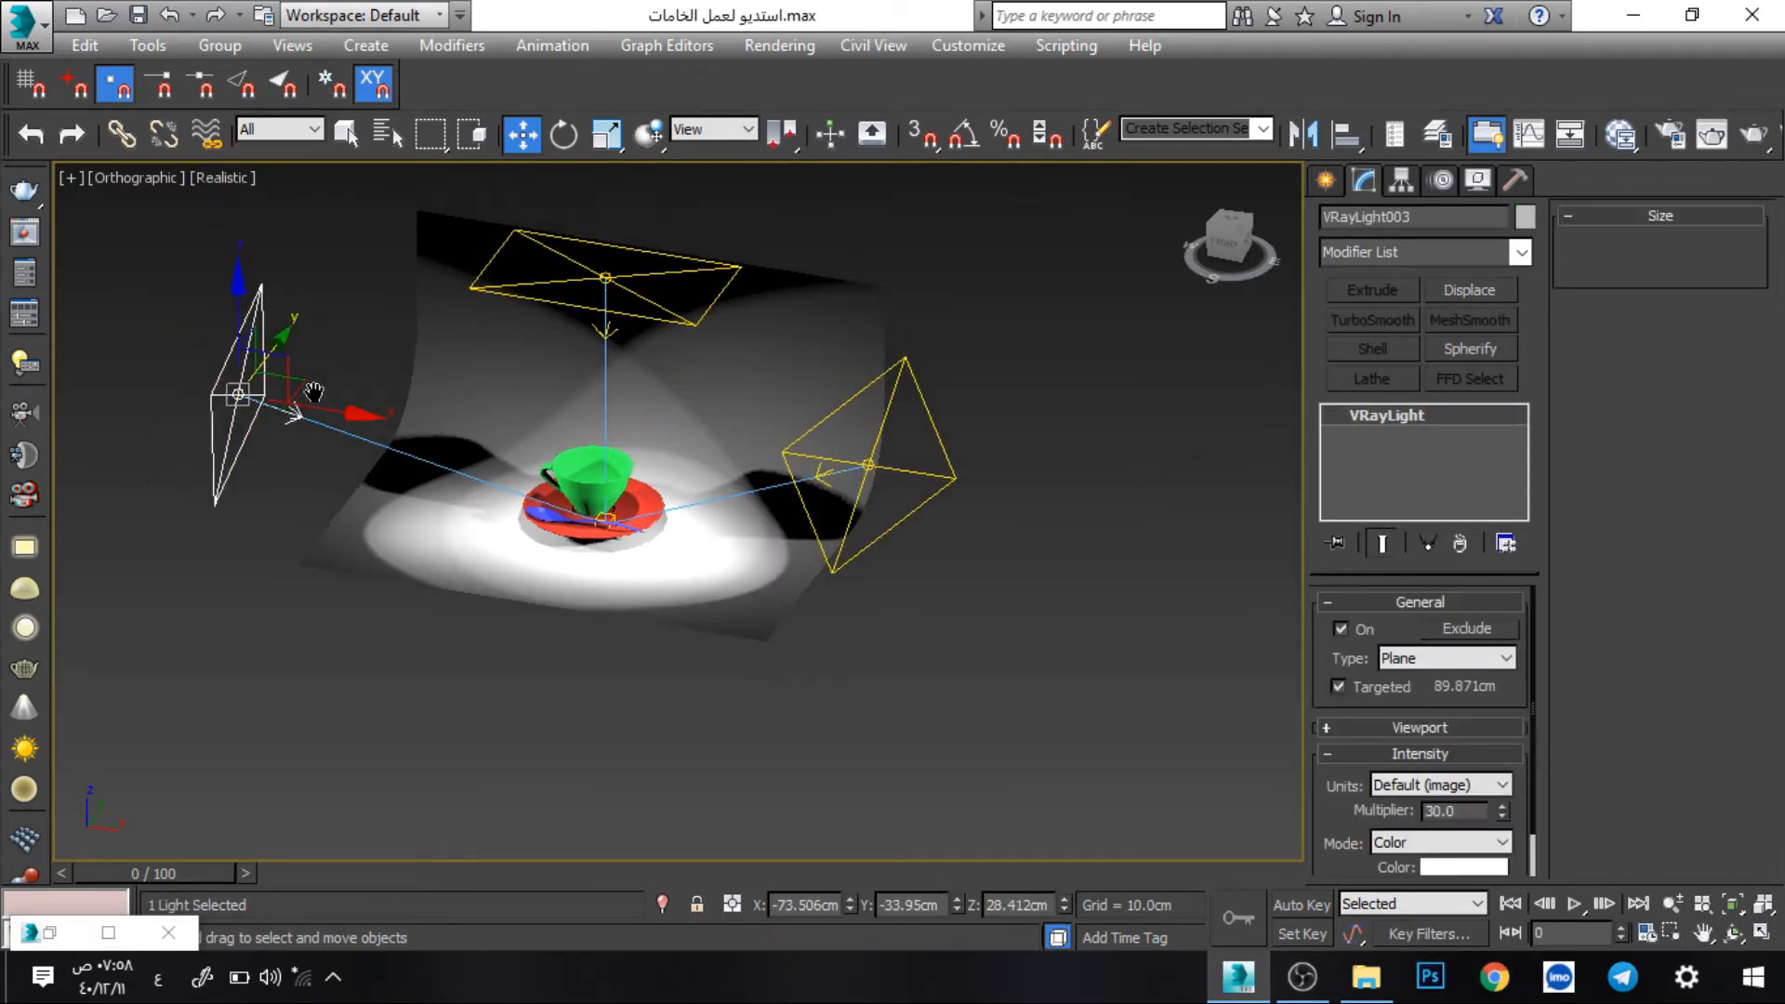
left_click_drag(241, 319, 230, 411)
scroll(279, 340, "up", 5)
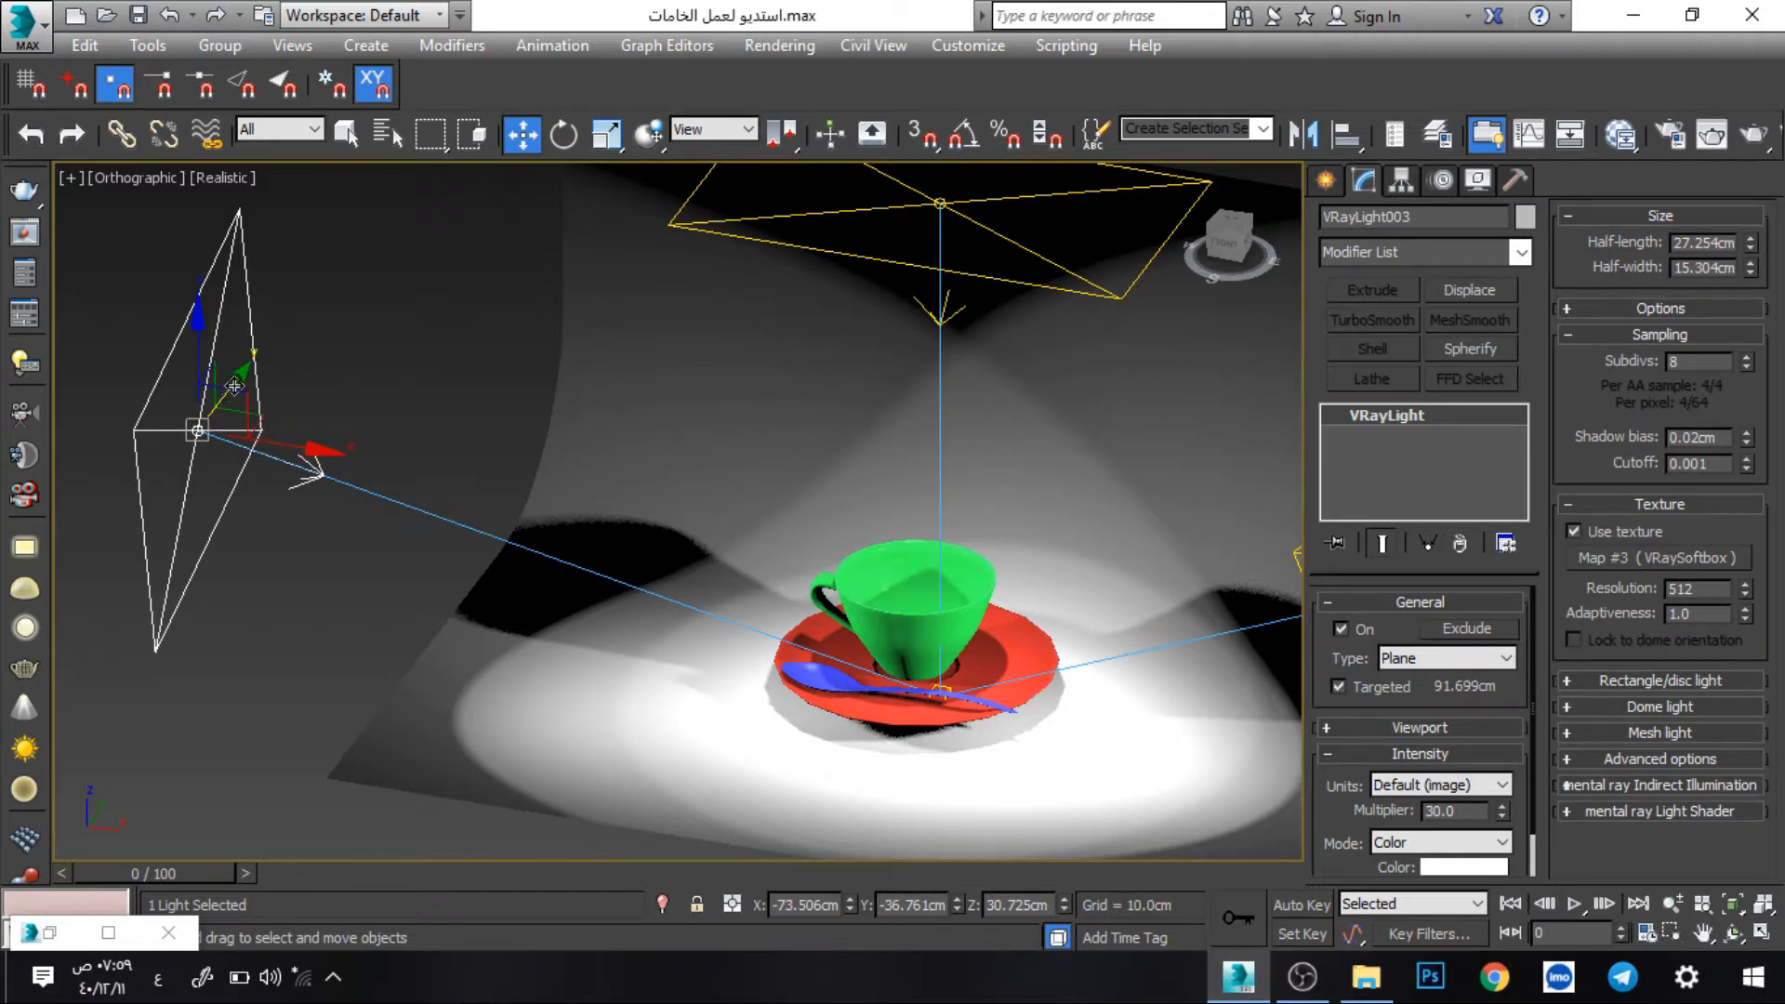
left_click_drag(235, 386, 198, 416)
mouse_move(250, 479)
left_mouse_down()
mouse_move(300, 501)
mouse_move(269, 498)
left_mouse_up()
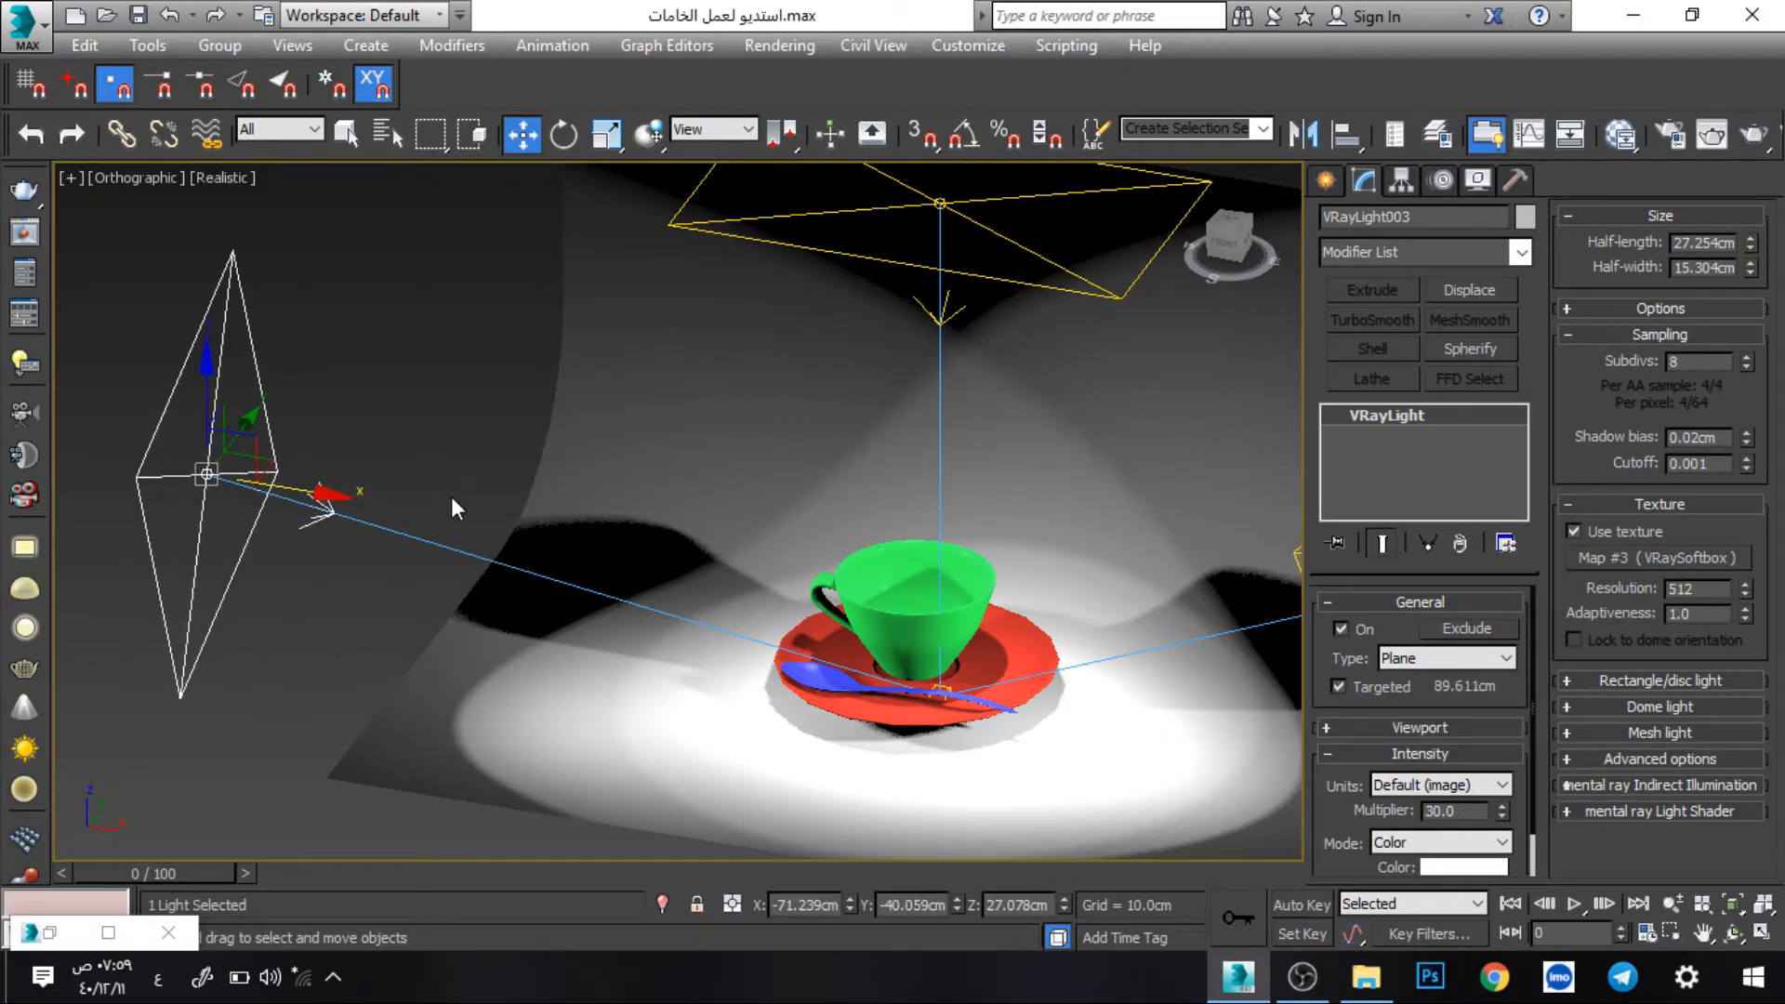
- Frame the cup, saucer and spoon in a close front view and render it in the V-Ray frame buffer
scroll(452, 506, "down", 4)
middle_click_drag(452, 507, 691, 520, "alt")
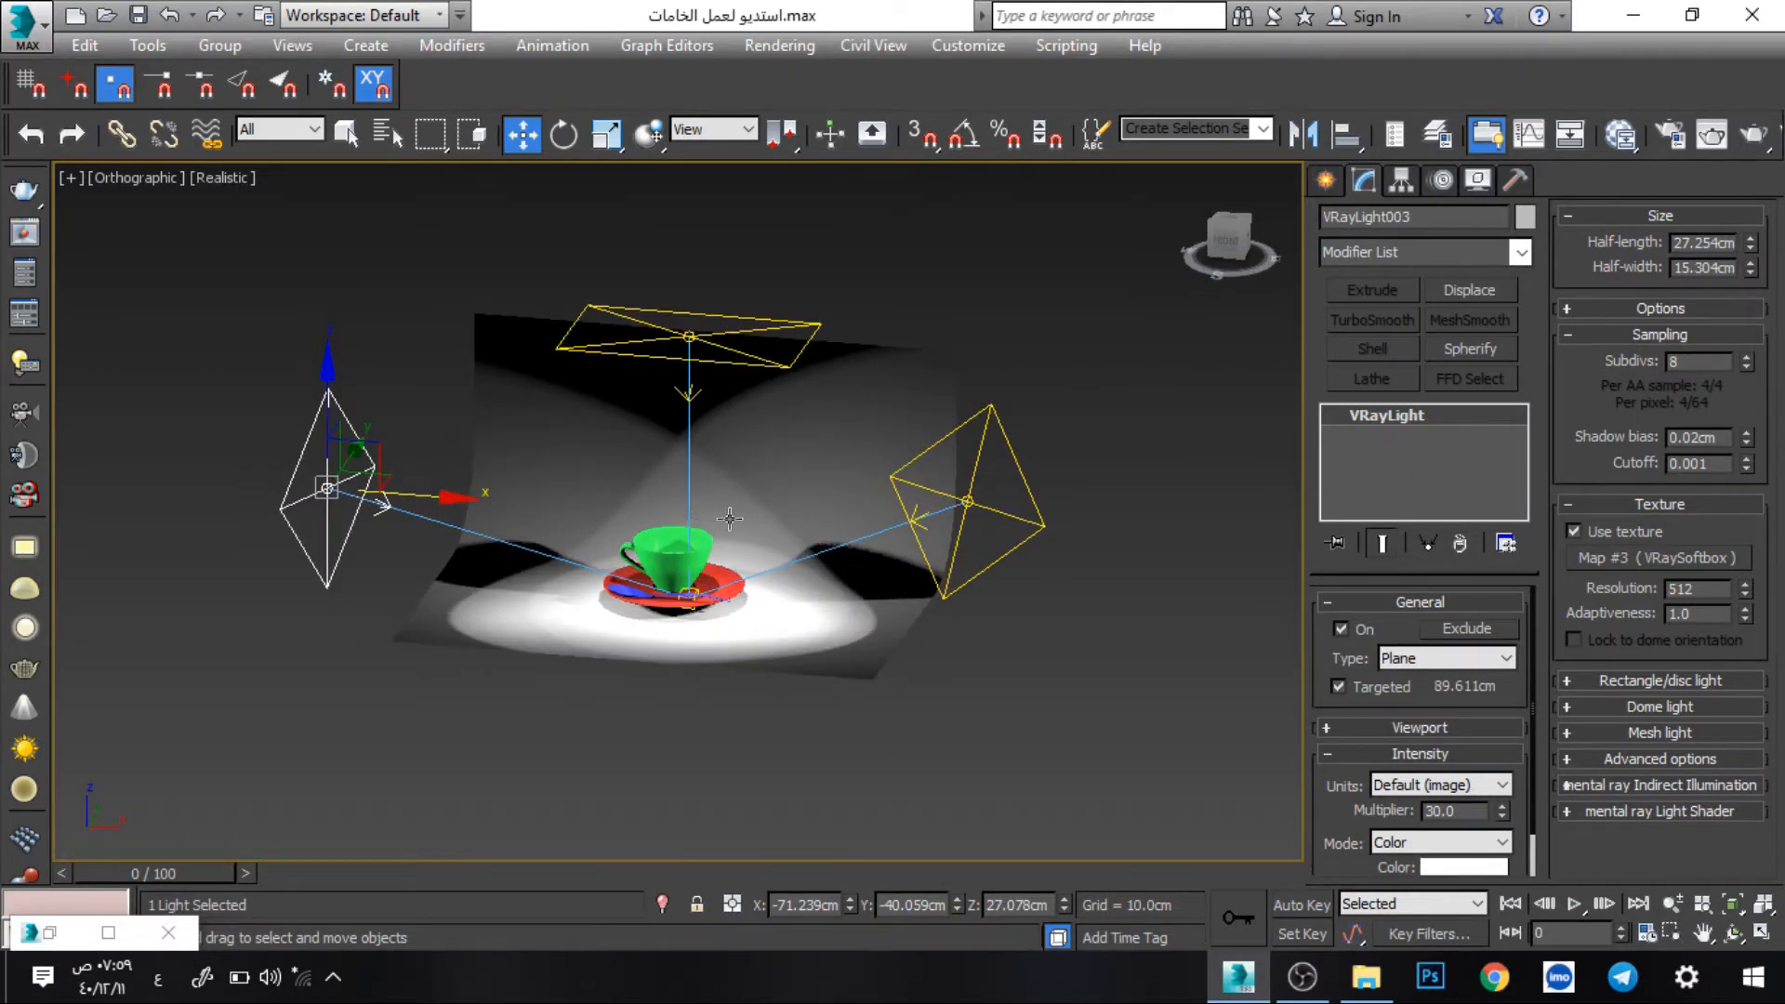
scroll(650, 536, "up", 8)
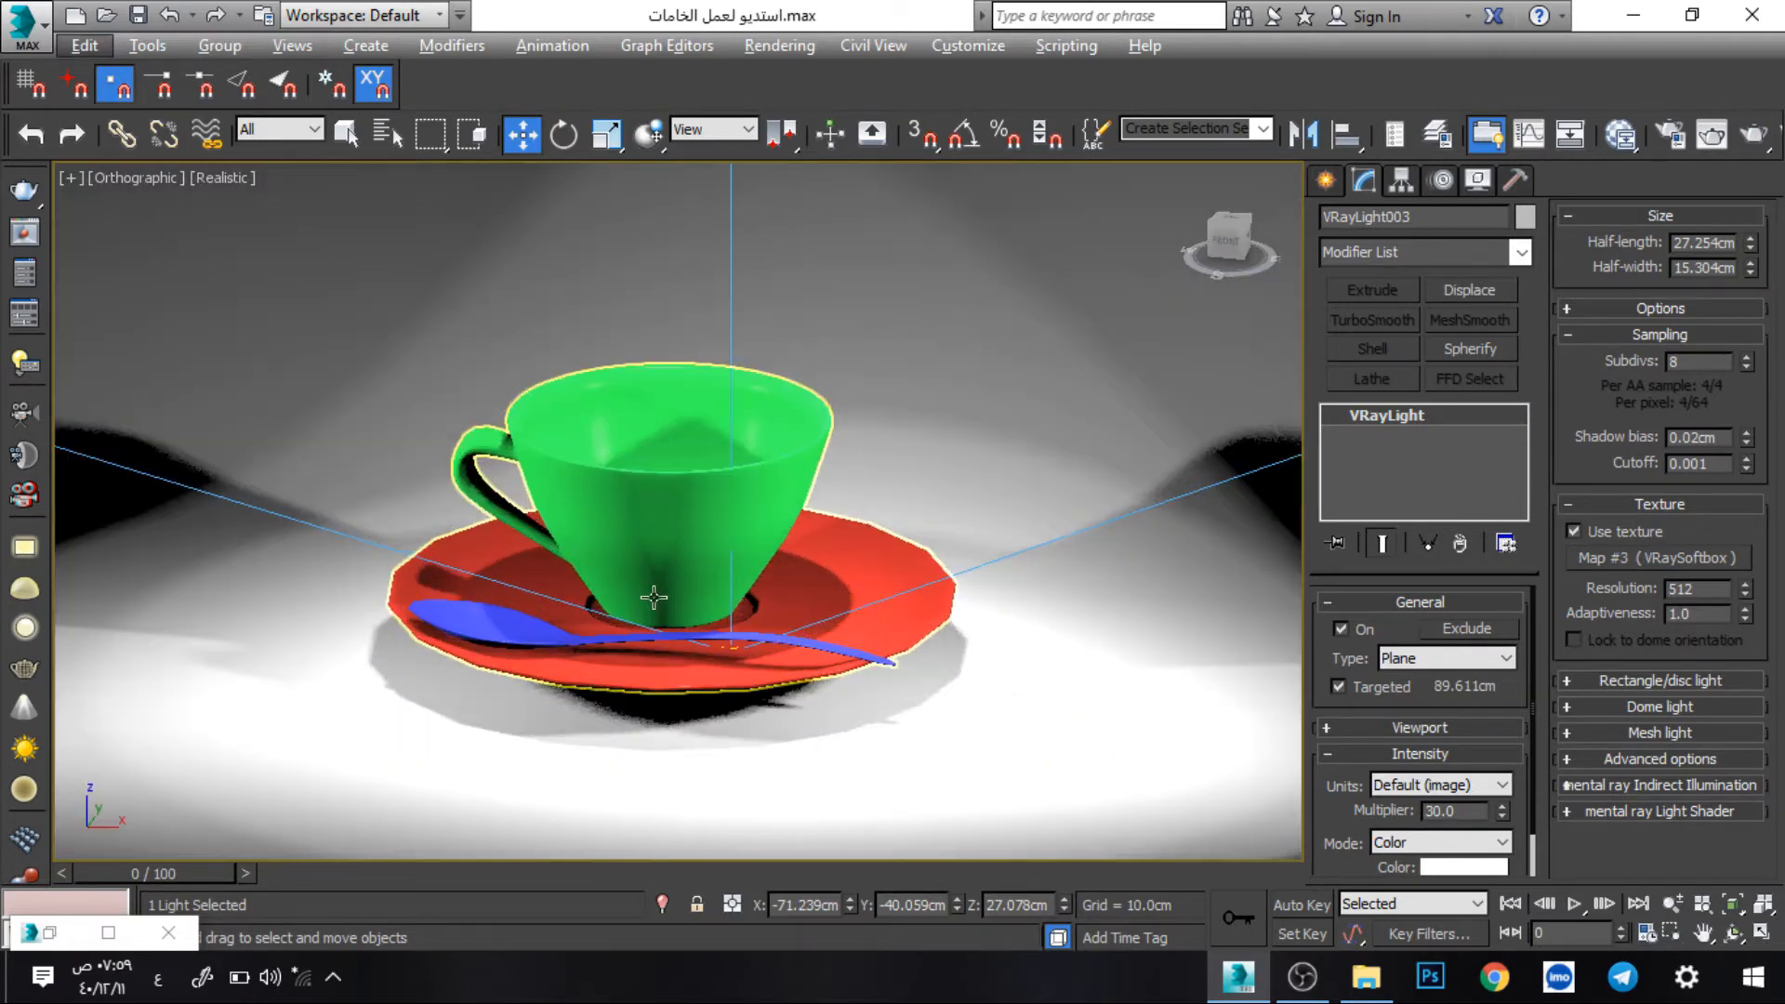
scroll(642, 592, "up", 4)
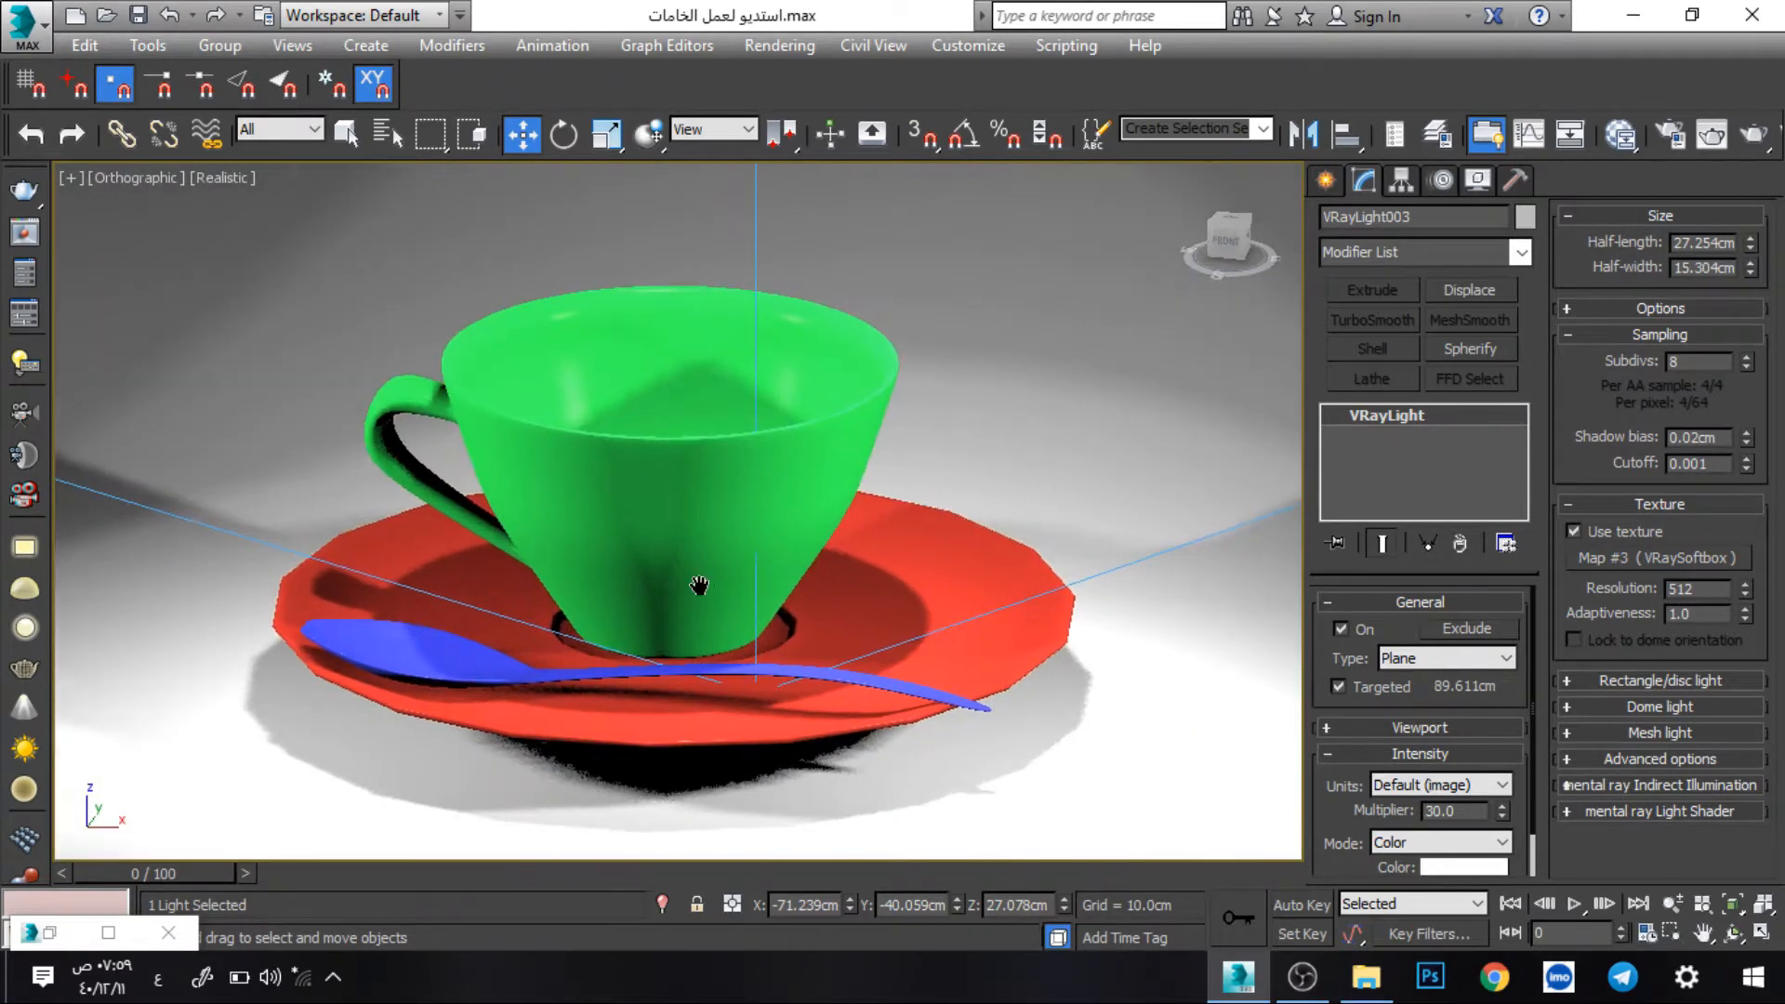
left_click(1753, 135)
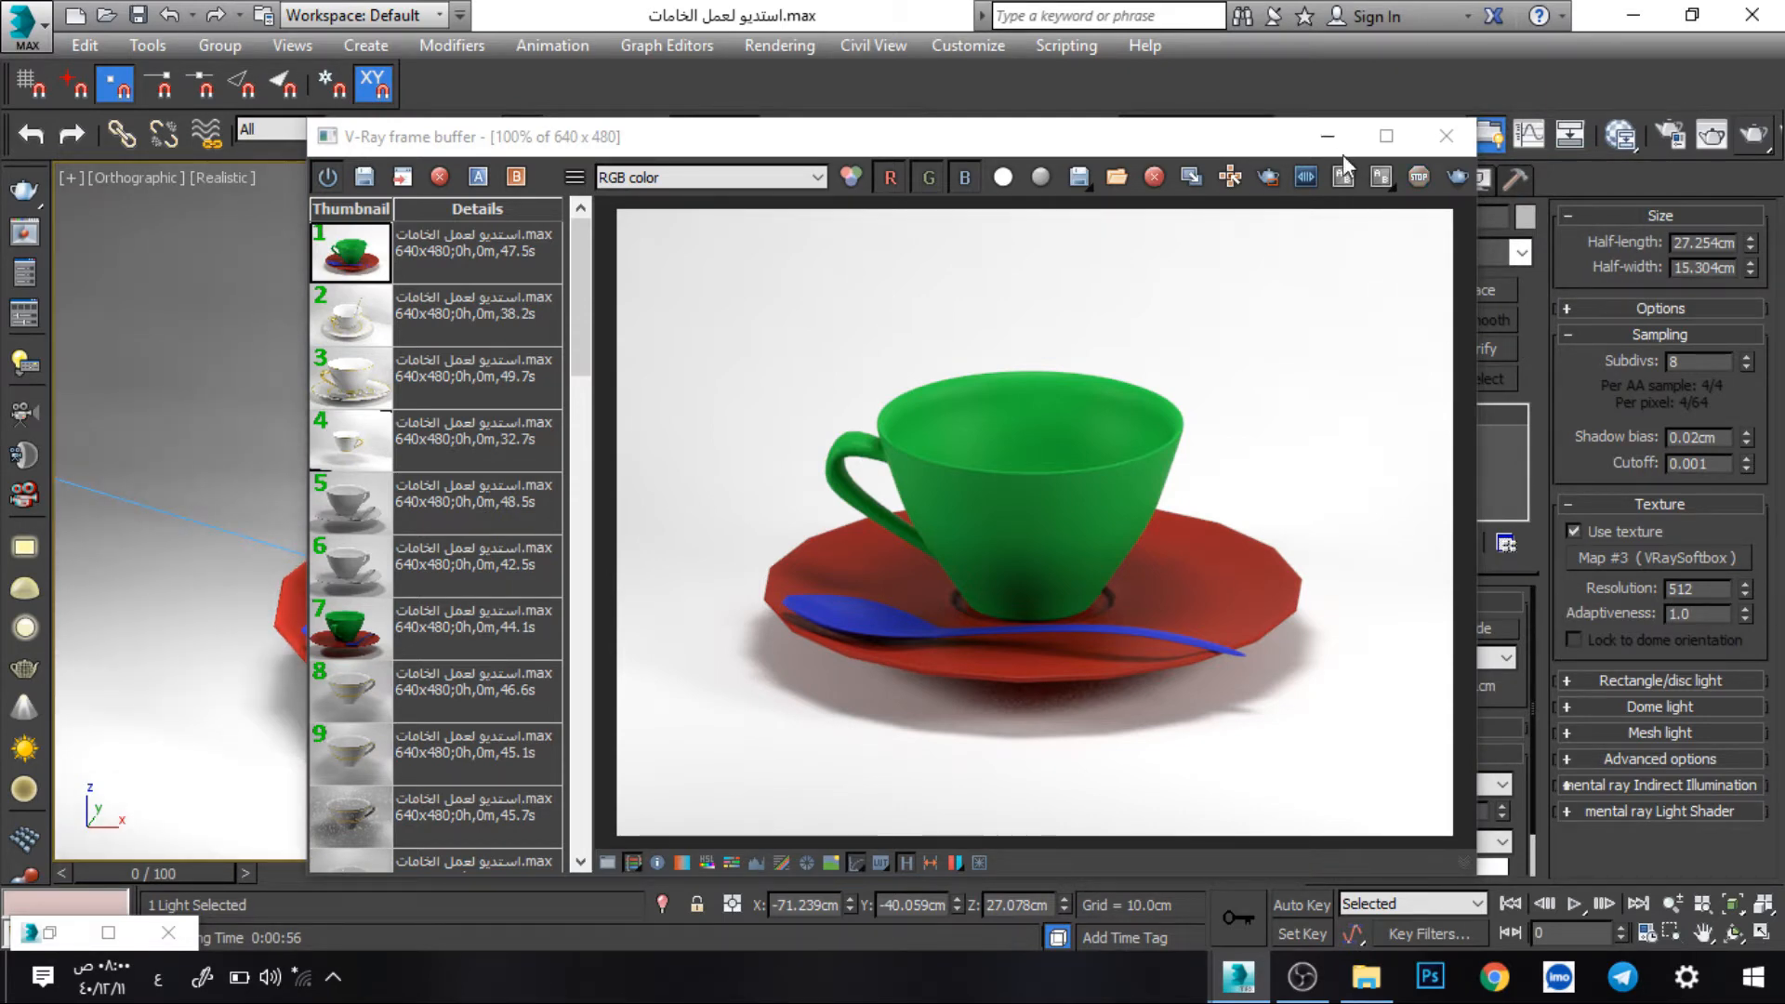
left_click_drag(1228, 148, 1120, 144)
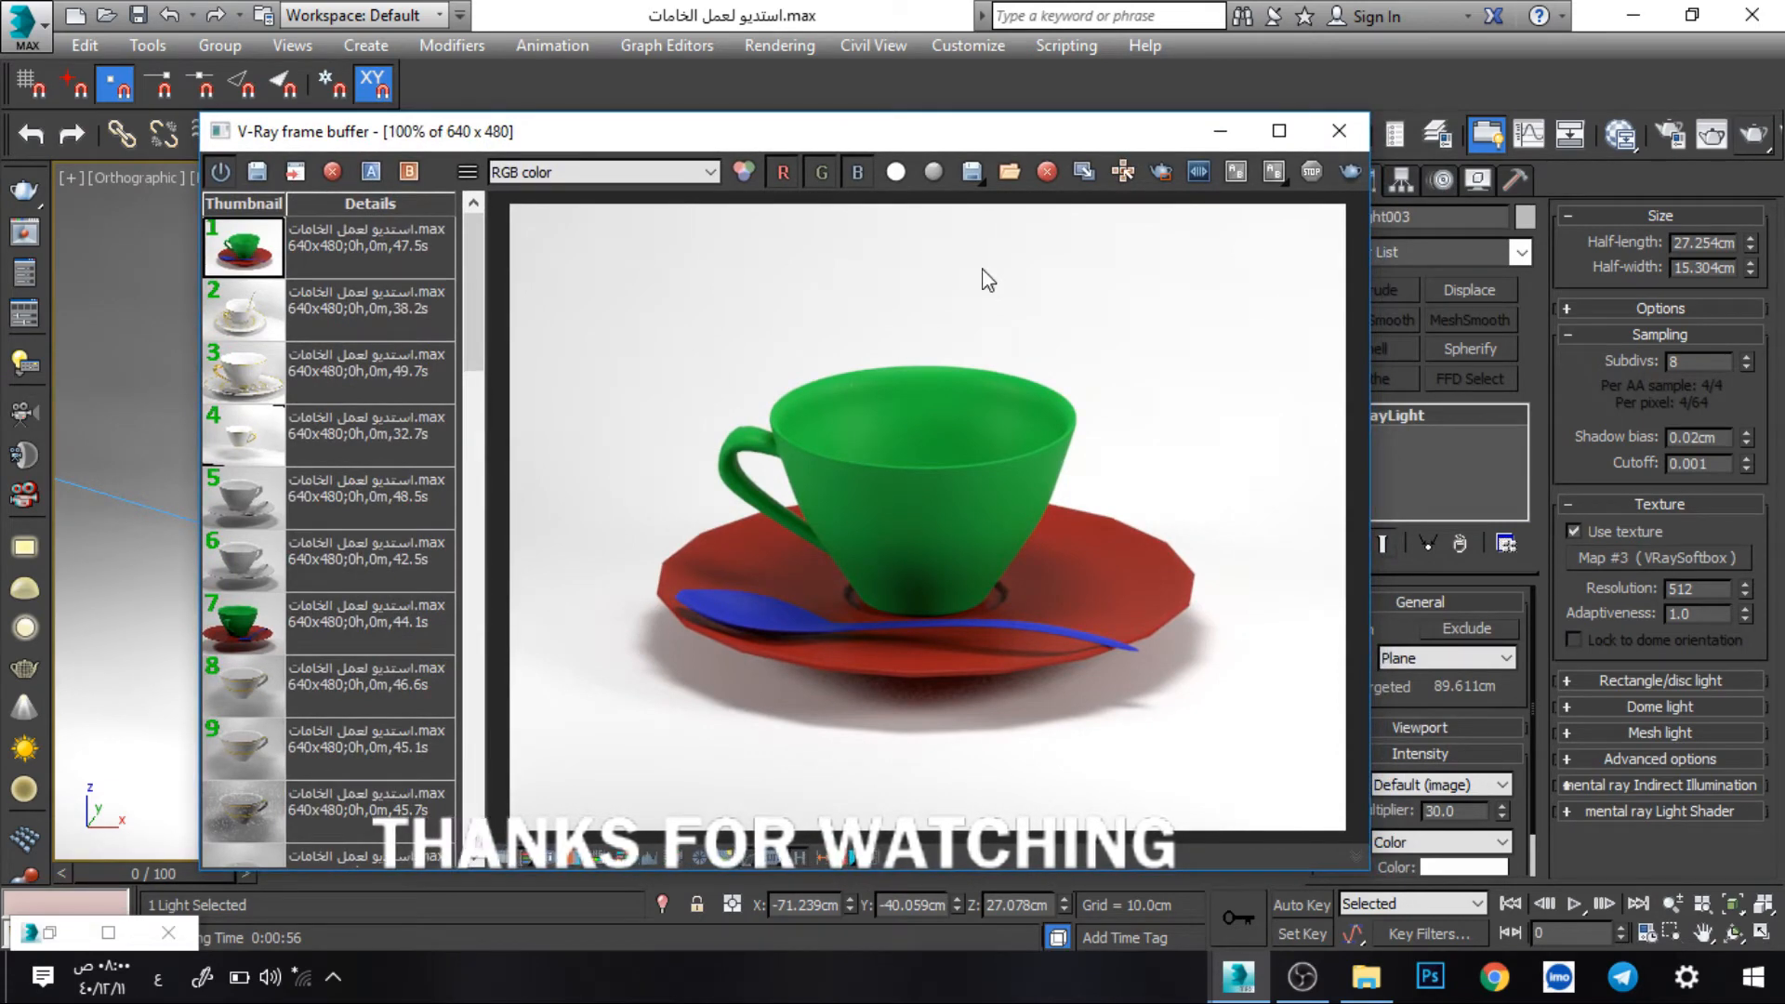
- Start saving the rendered image to the Desktop, try the file name سسس and clear it
left_click(973, 173)
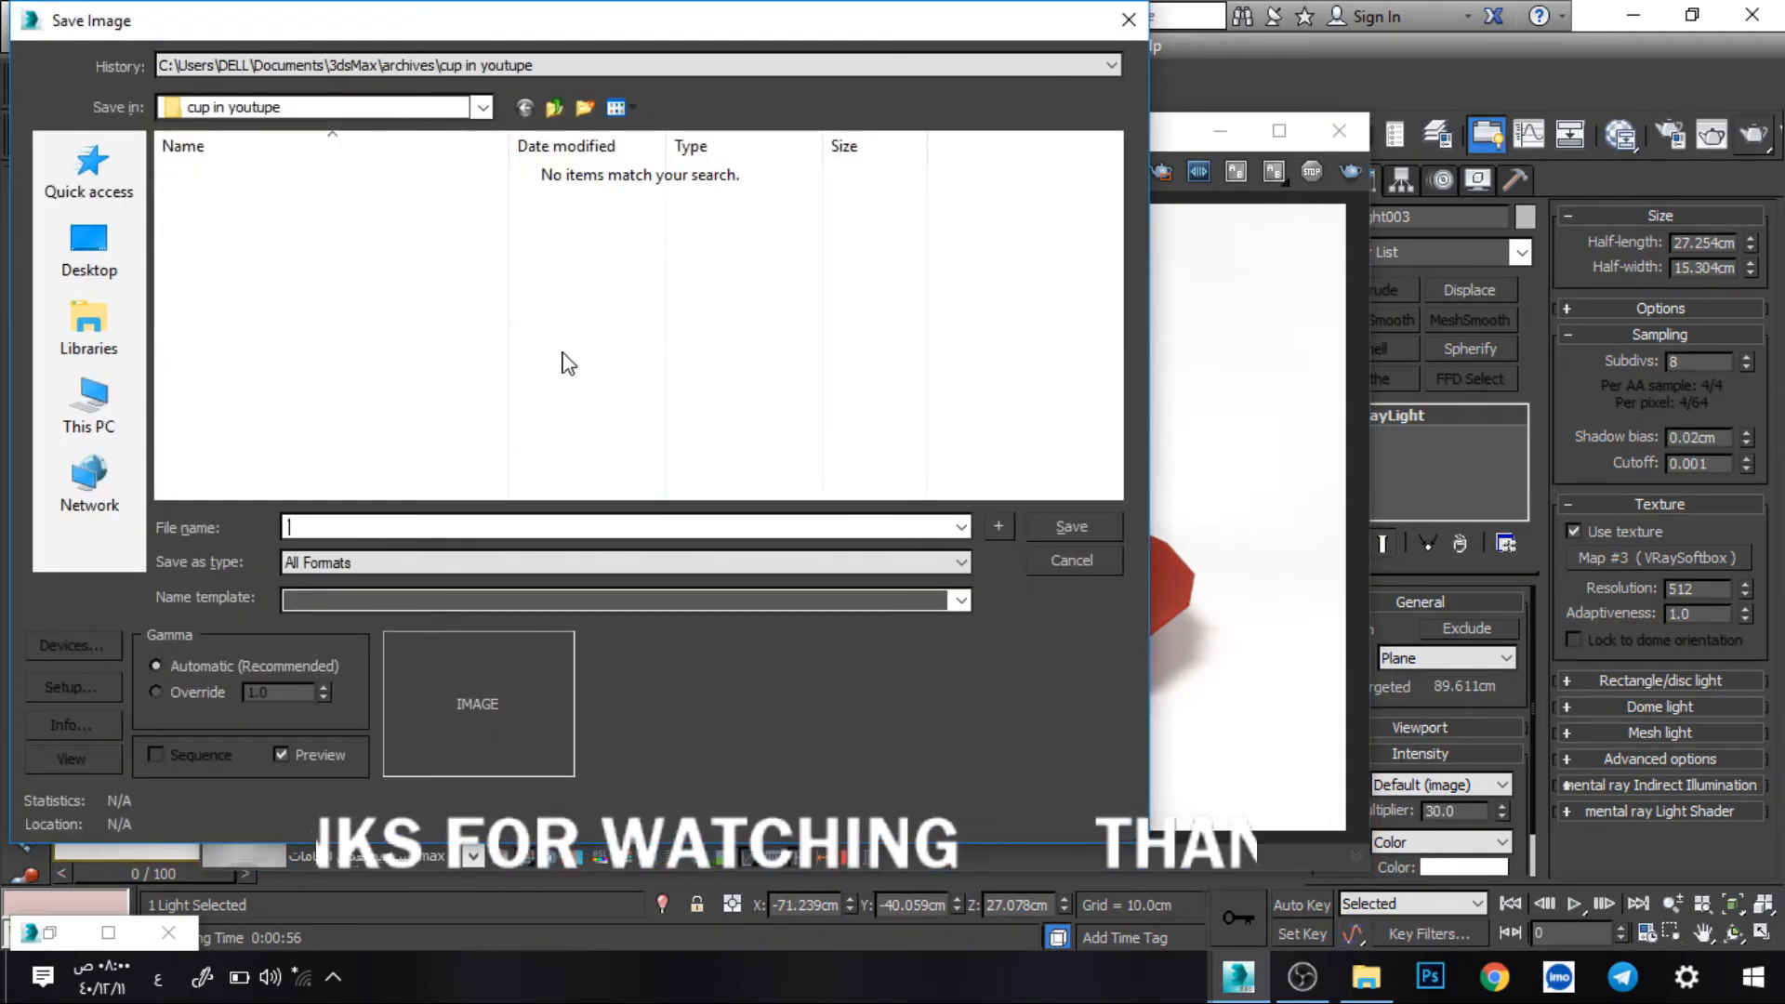
left_click(90, 250)
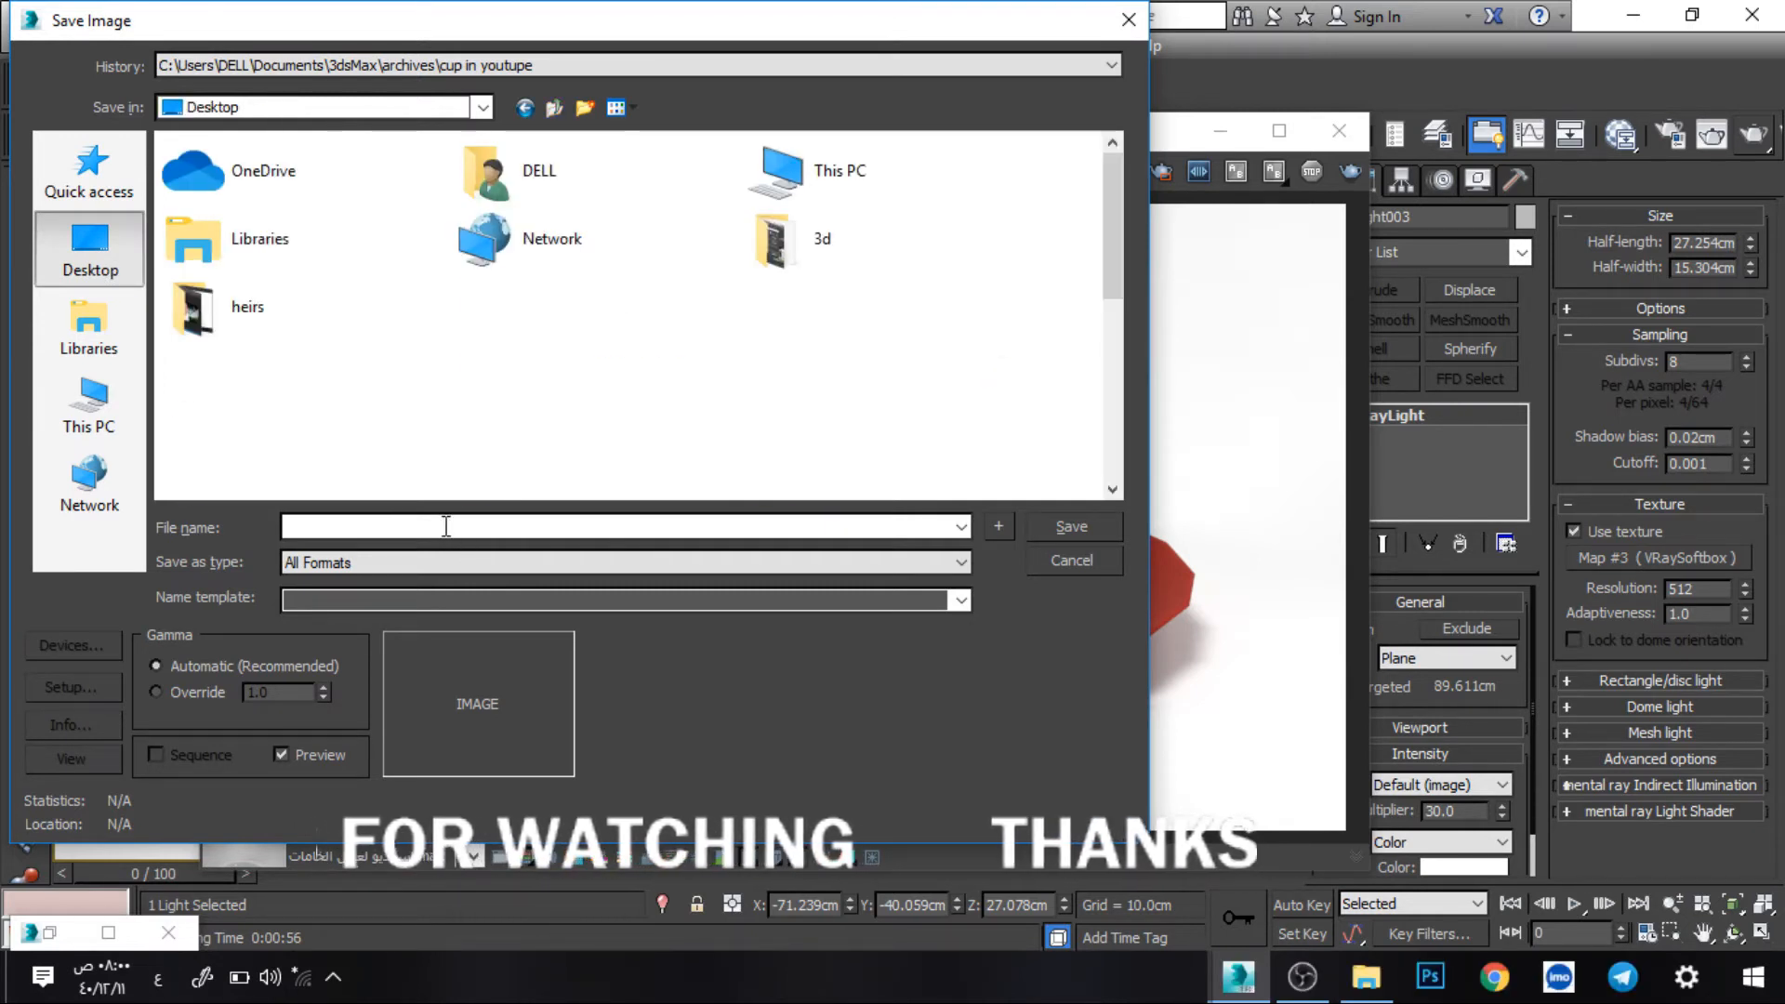
type("سسس")
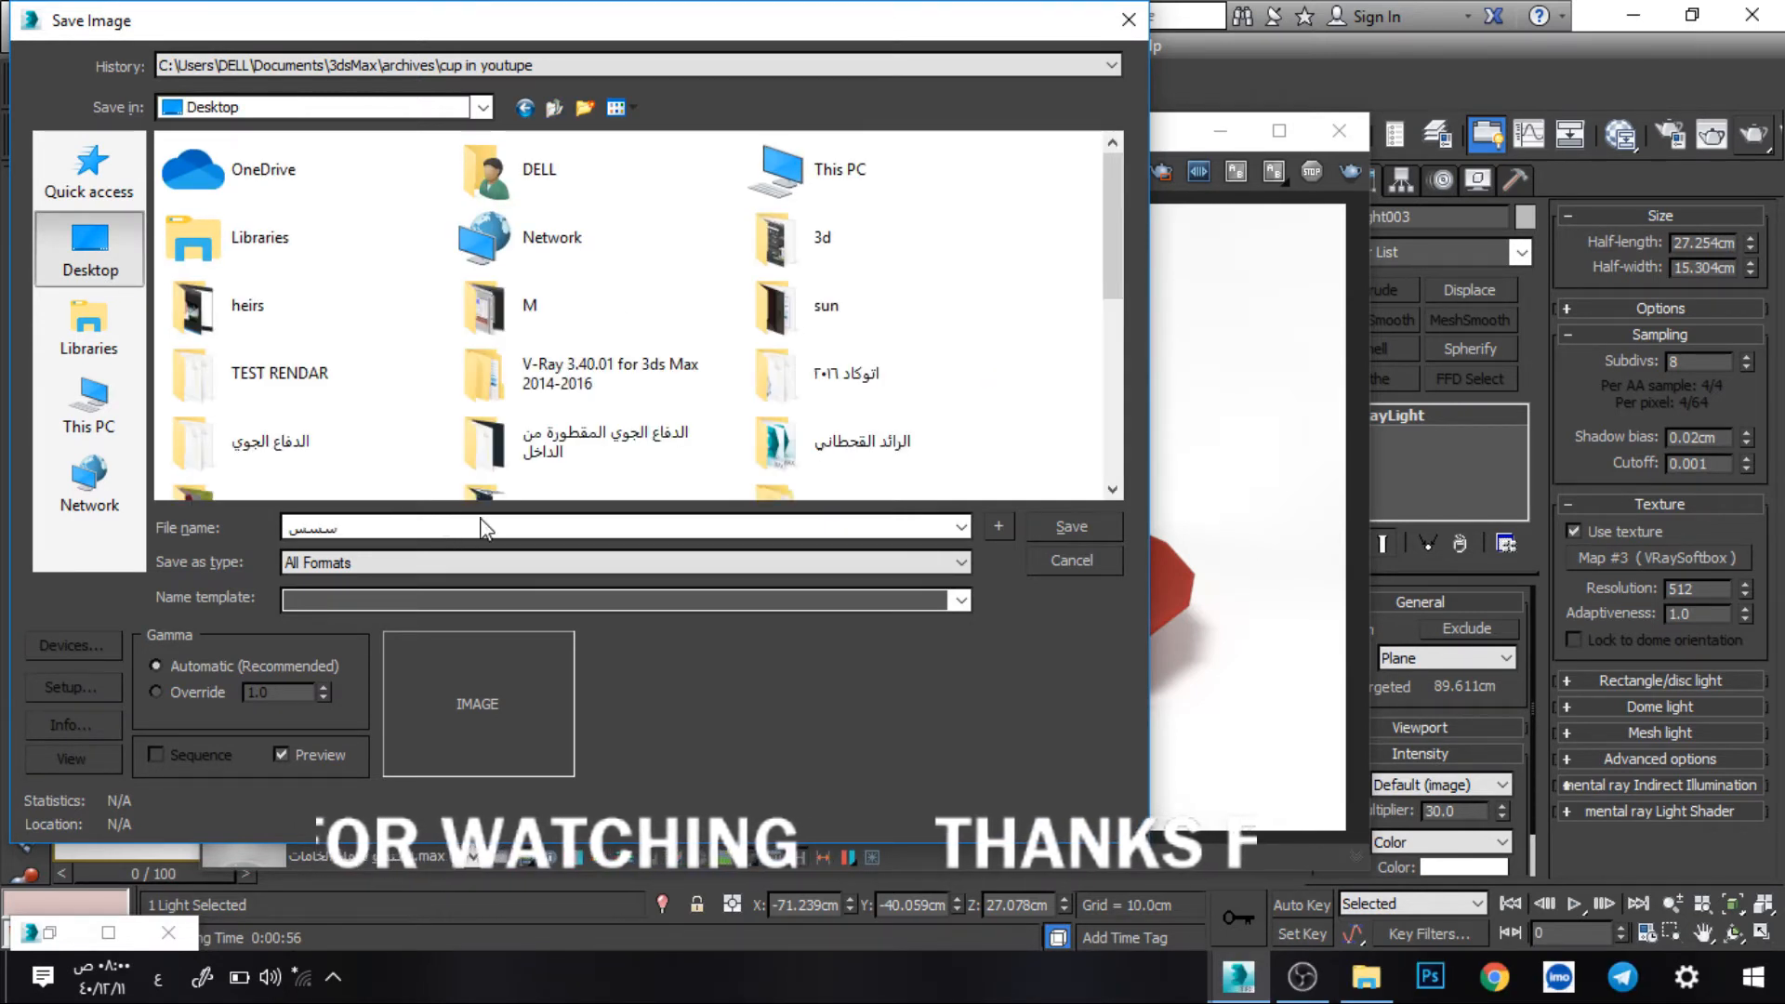
key("BackSpace")
key("BackSpace")
key("BackSpace")
key("BackSpace")
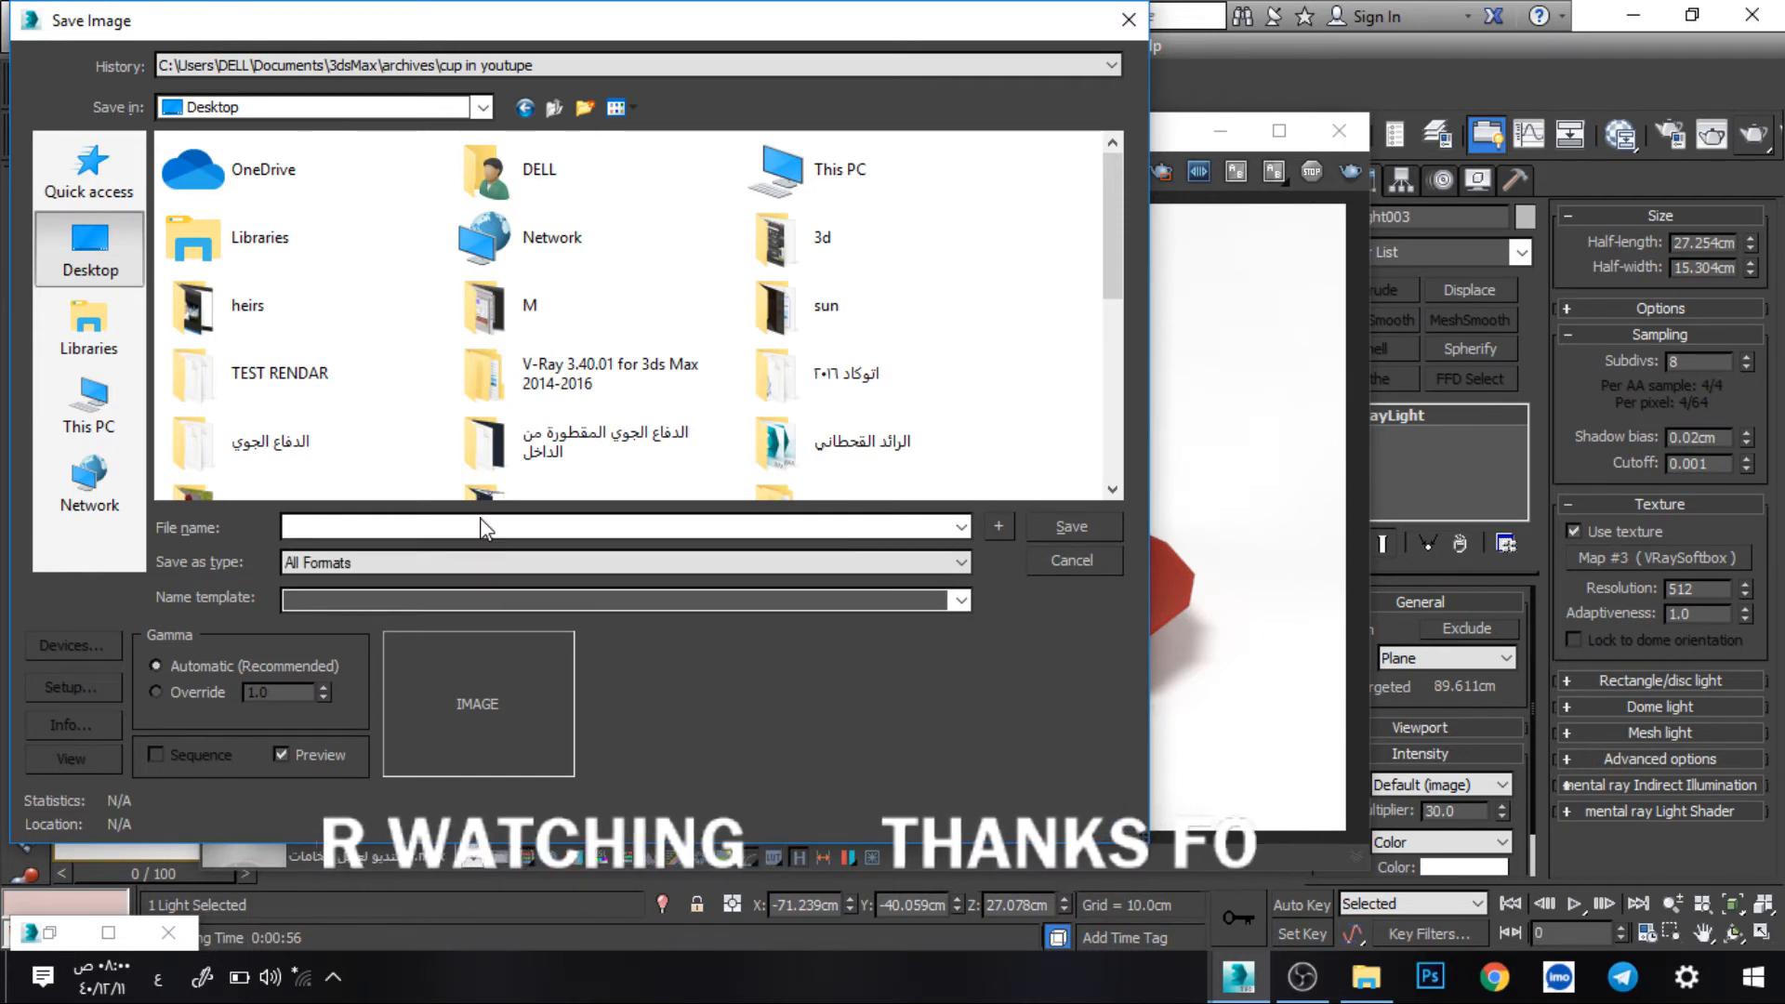